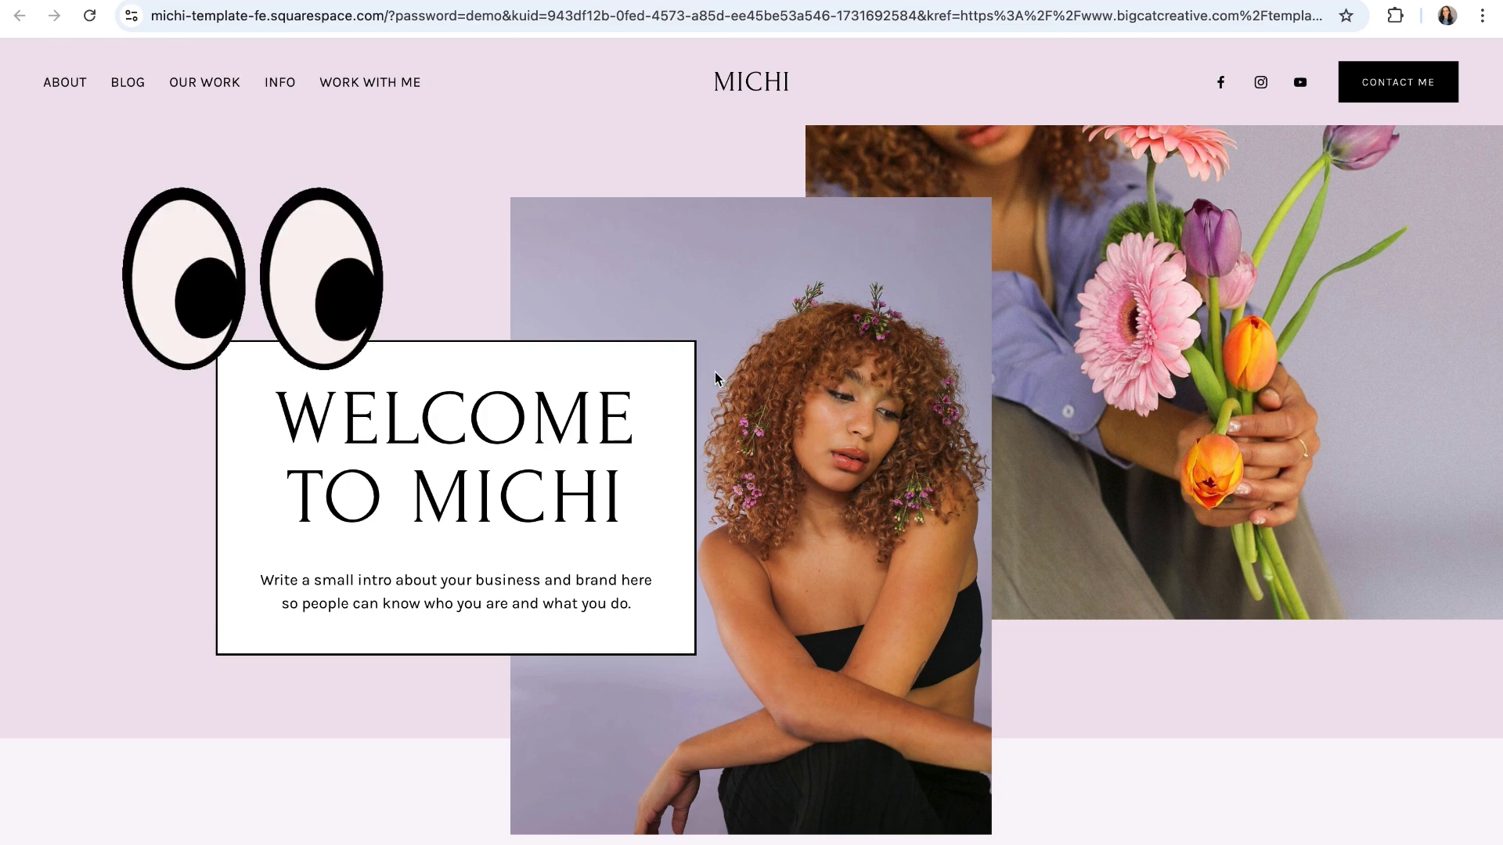
# - Scroll through the Michi template demo, then switch to and scroll the Studio Verano demo
pyautogui.scroll(-2, 715, 378)
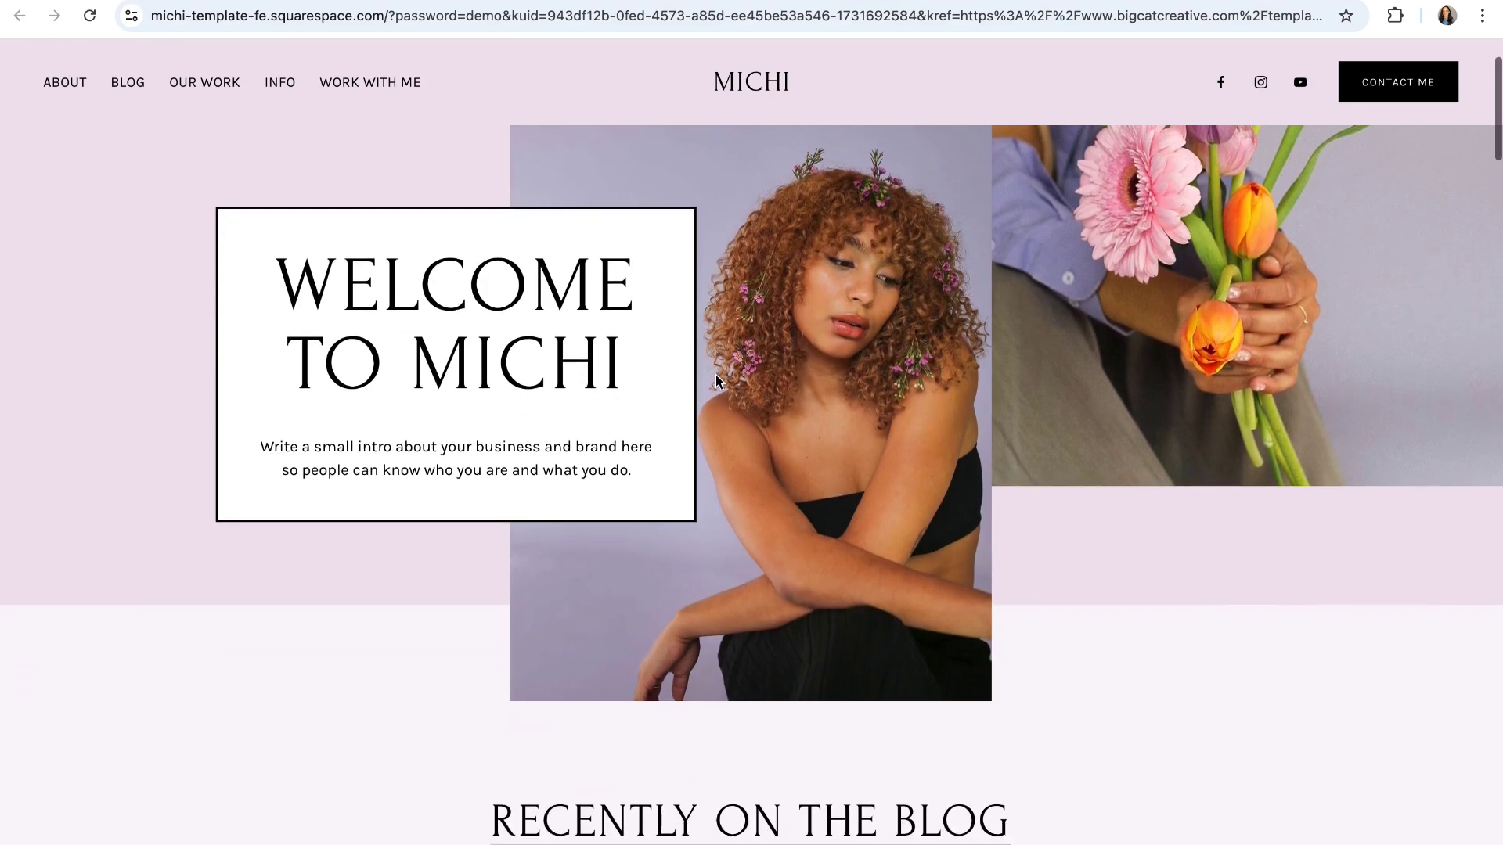
pyautogui.scroll(-4, 715, 381)
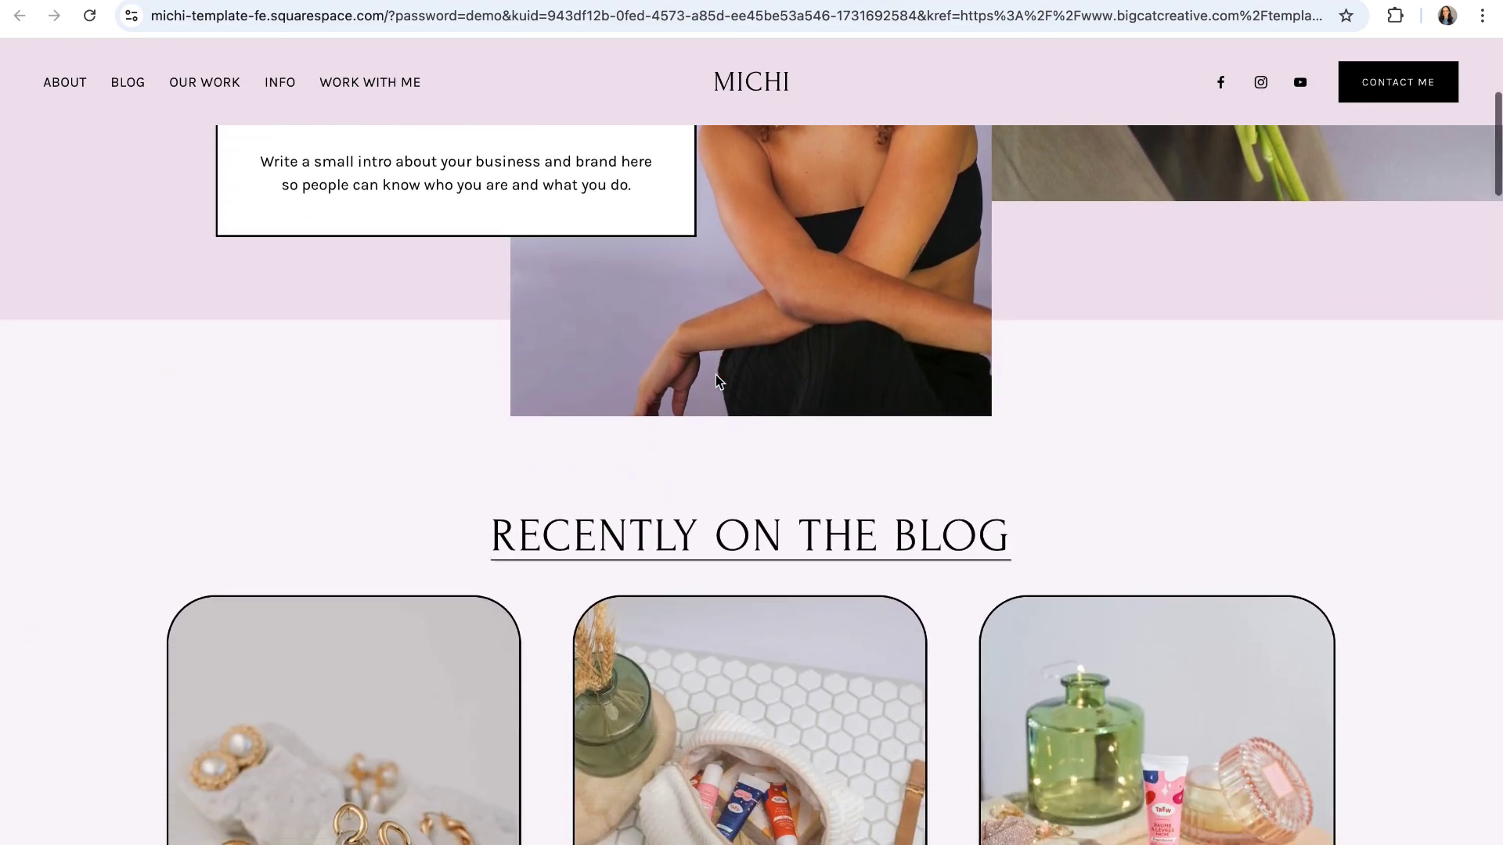
pyautogui.scroll(-3, 716, 381)
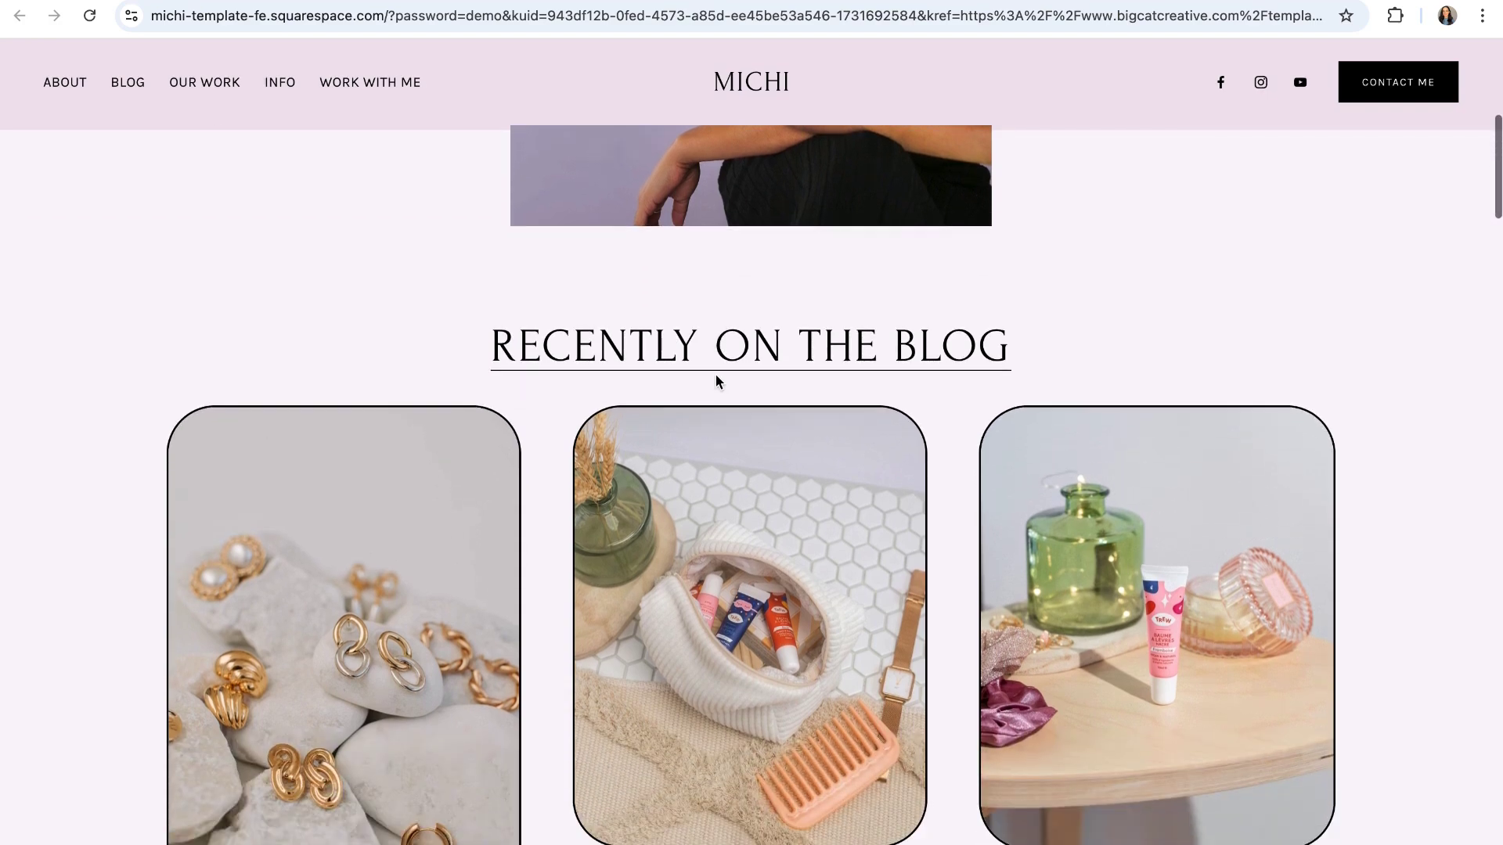
pyautogui.scroll(-3, 715, 380)
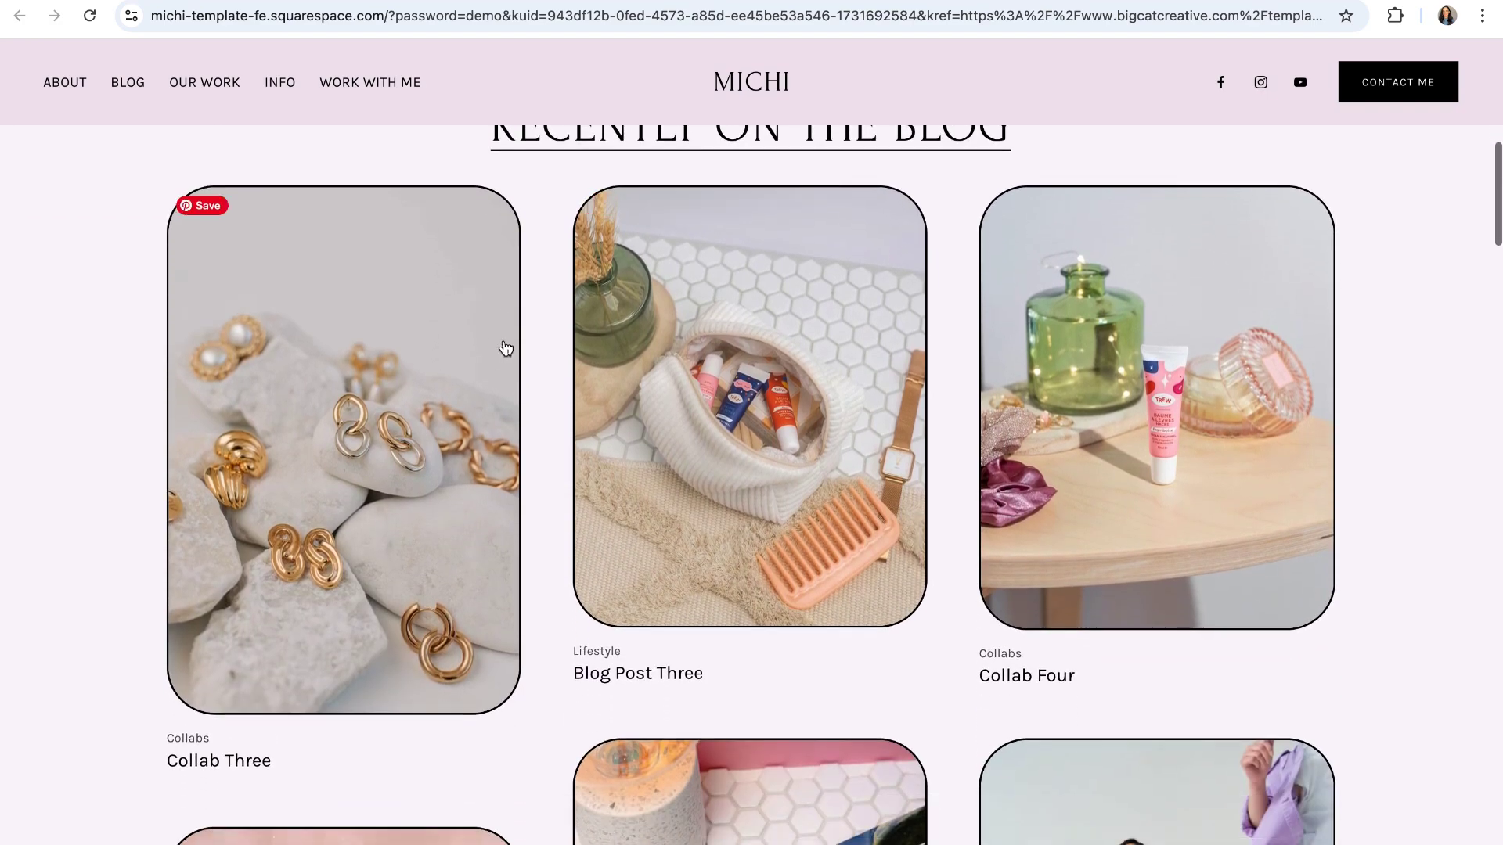
pyautogui.scroll(10, 611, 347)
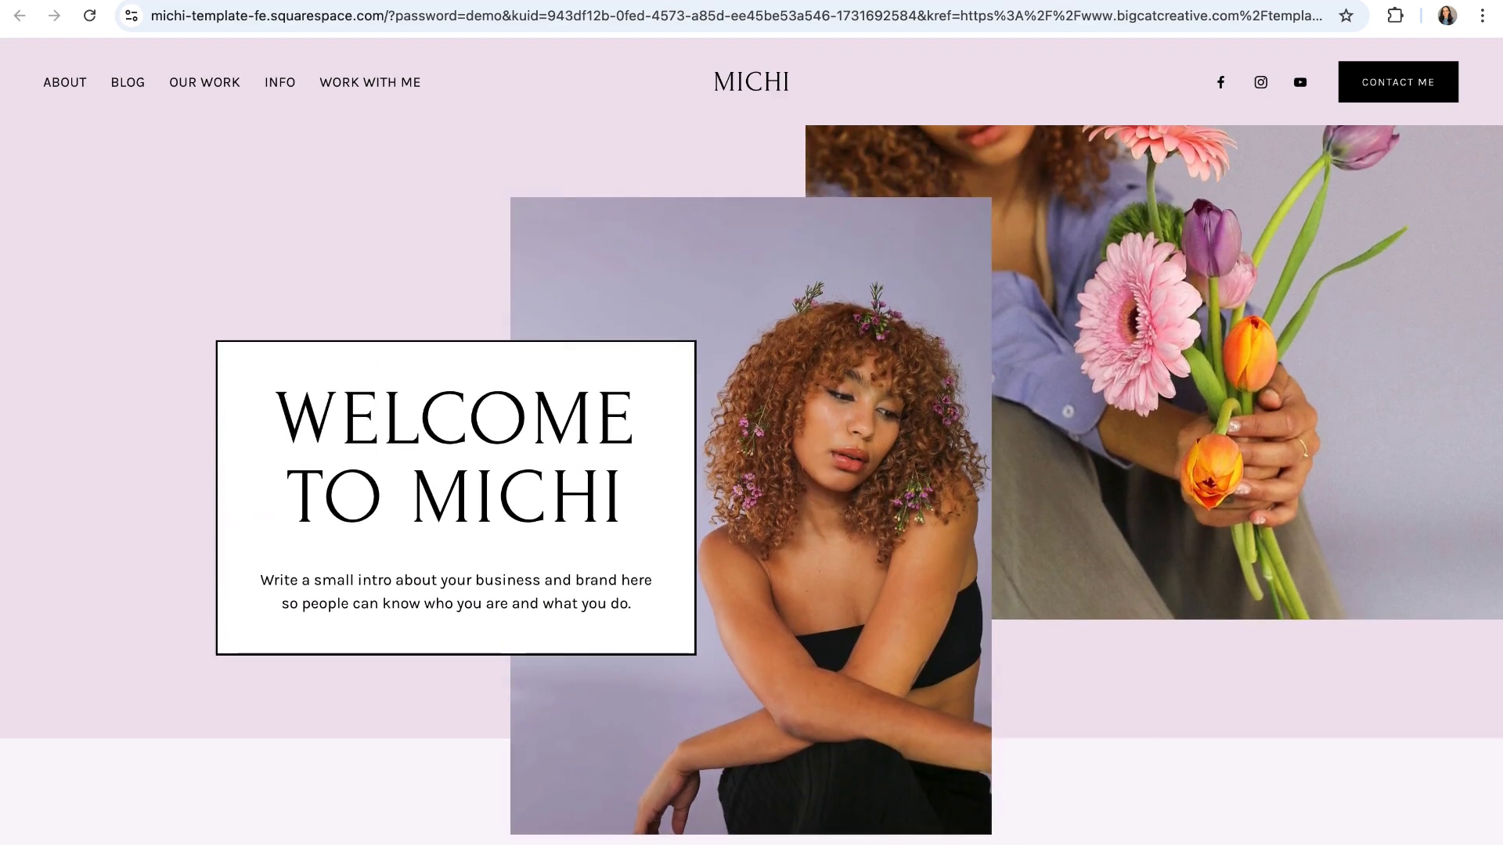
pyautogui.hotkey('ctrl', 'Tab')
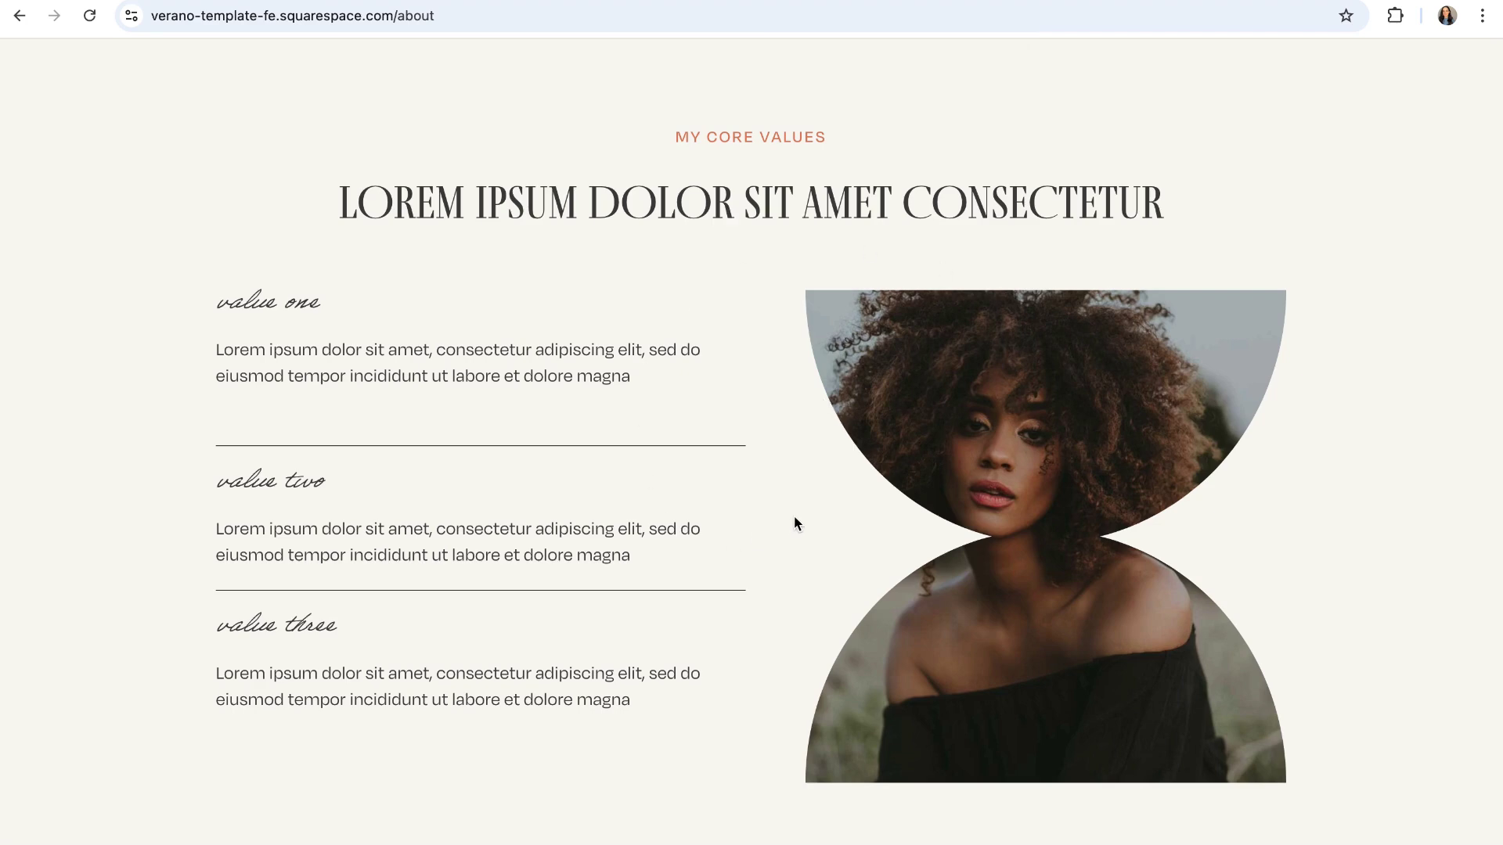
pyautogui.scroll(-1, 794, 517)
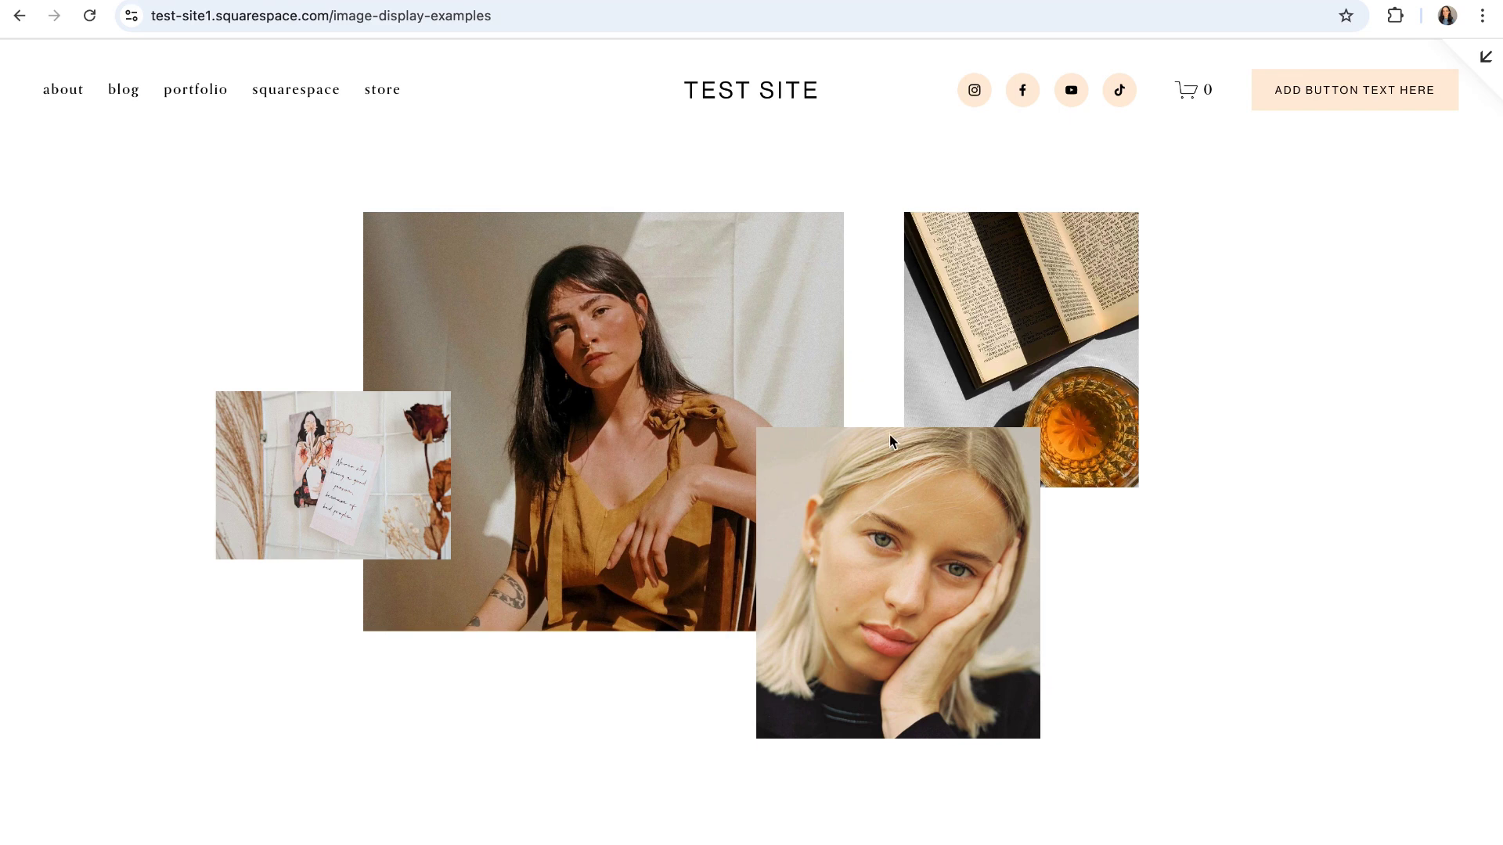
# - Scroll down and back up through the Image Display Examples page
pyautogui.scroll(-3, 728, 444)
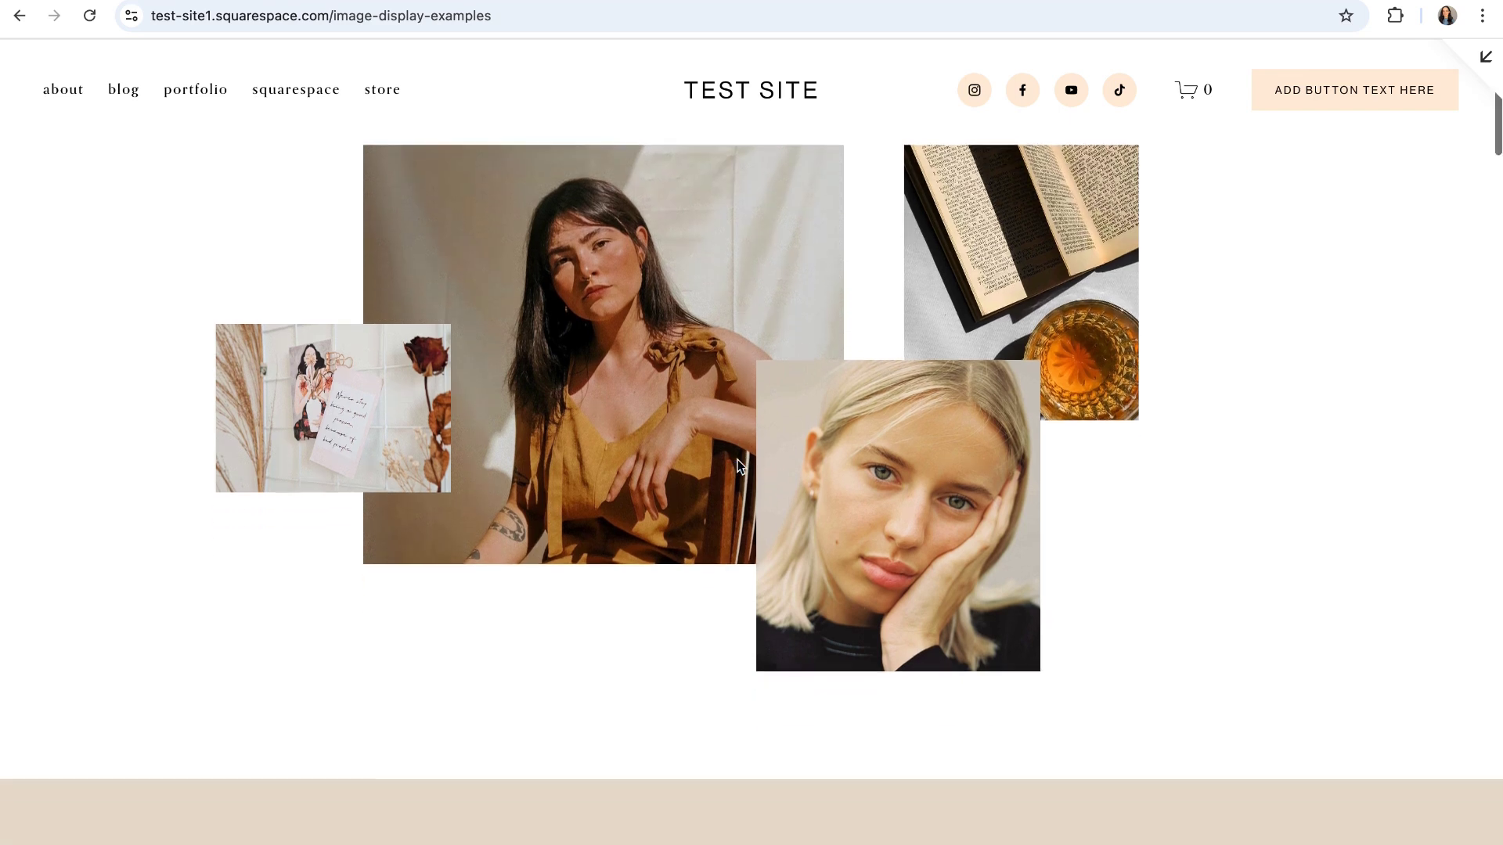
pyautogui.scroll(-5, 745, 468)
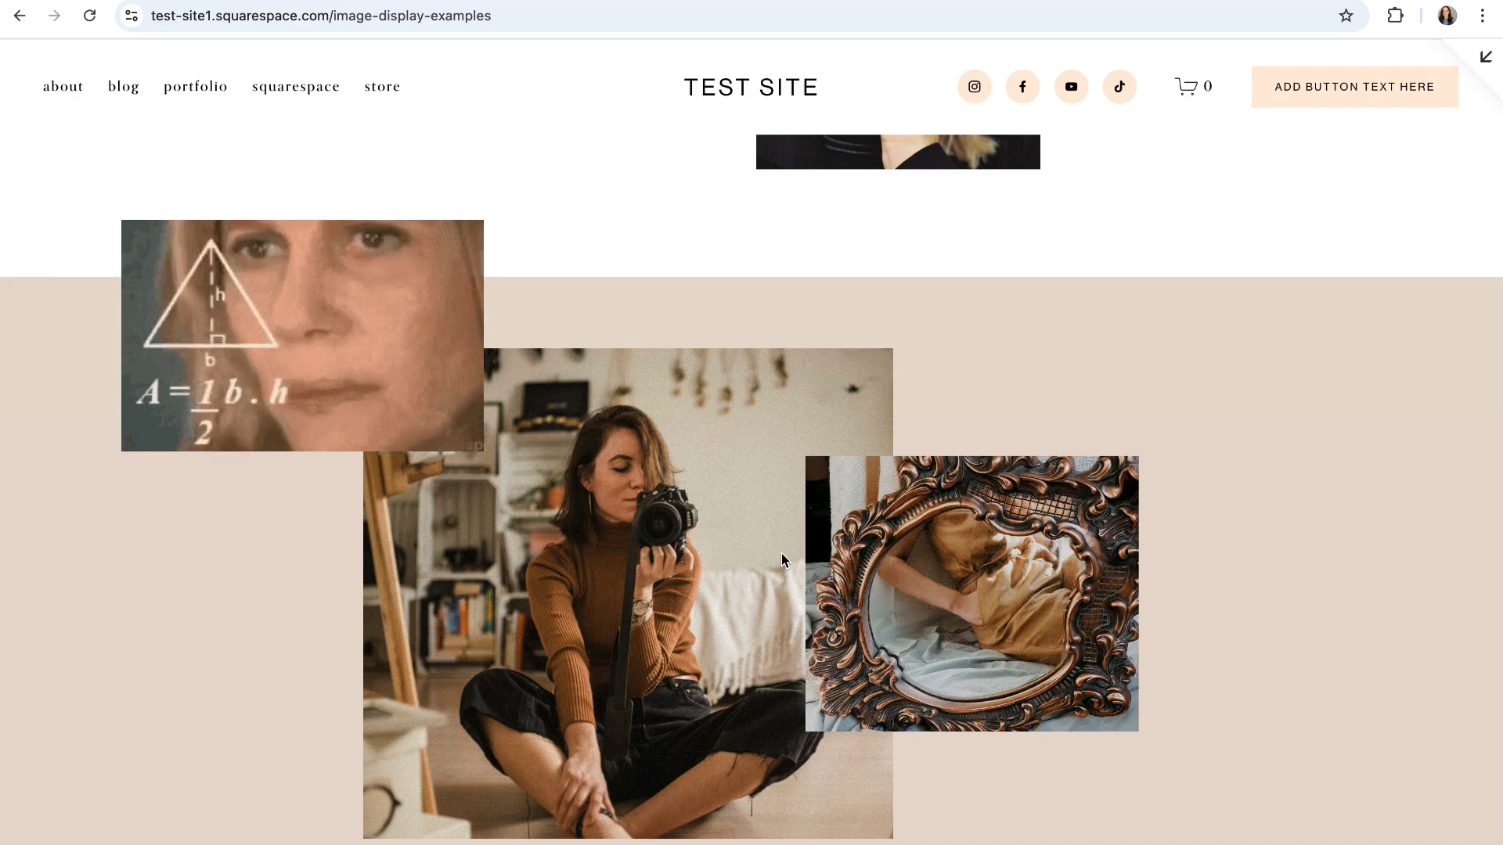
pyautogui.scroll(-1, 785, 564)
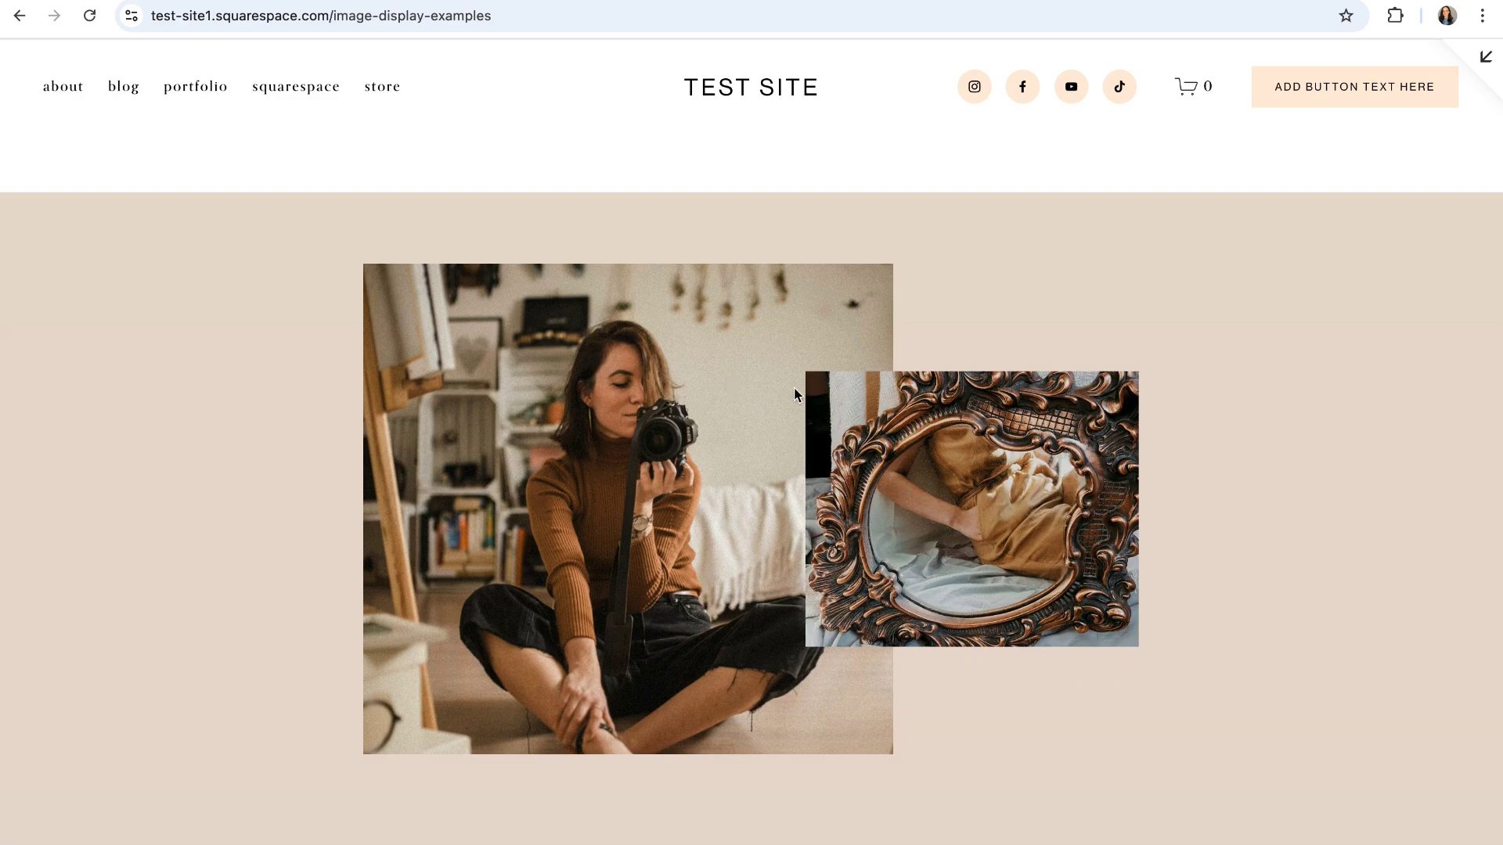
pyautogui.scroll(2, 808, 396)
pyautogui.scroll(4, 808, 396)
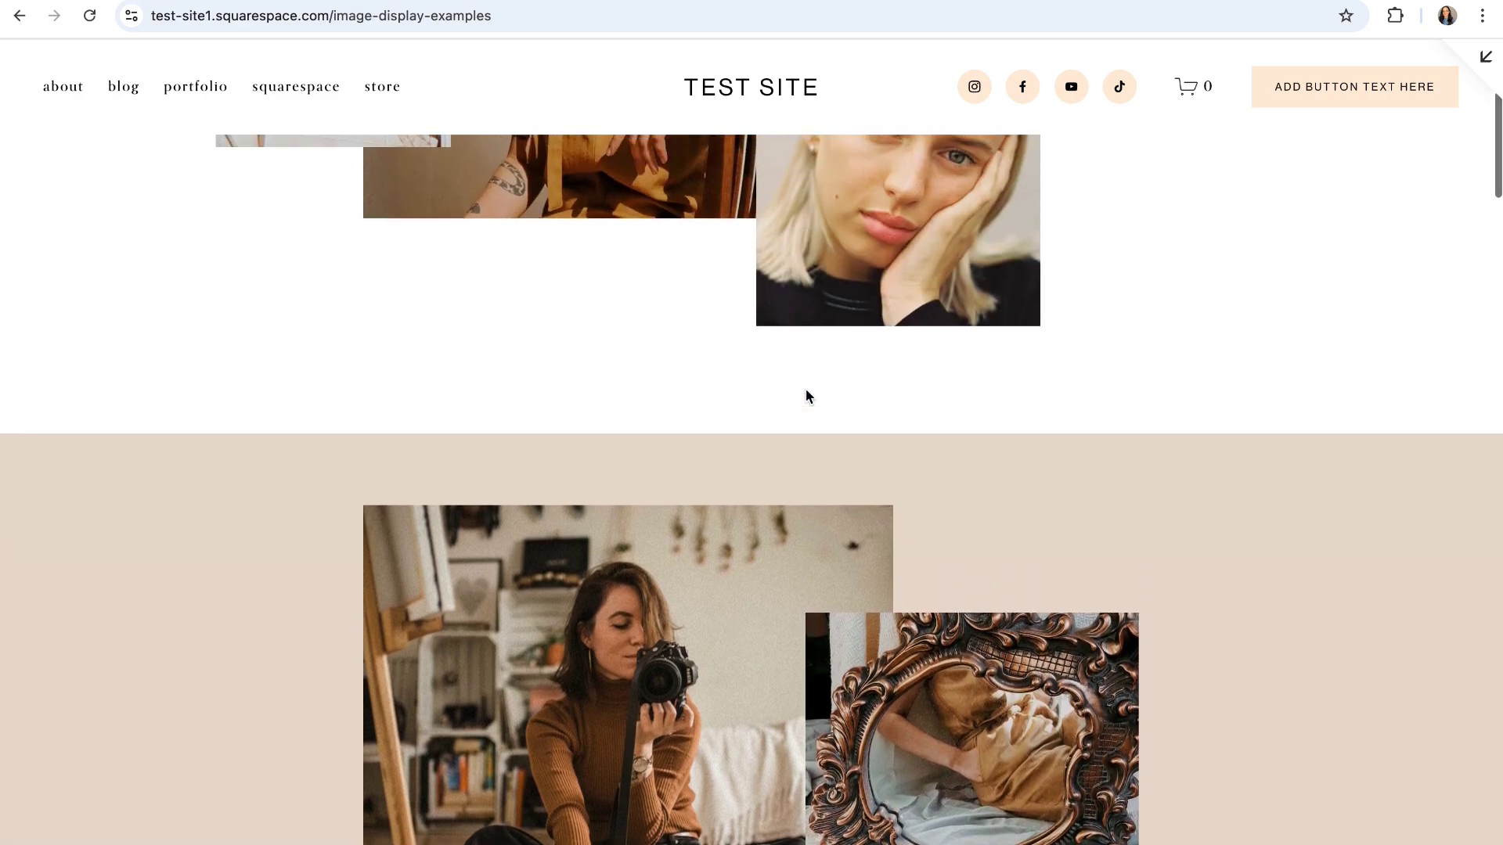
pyautogui.scroll(3, 807, 396)
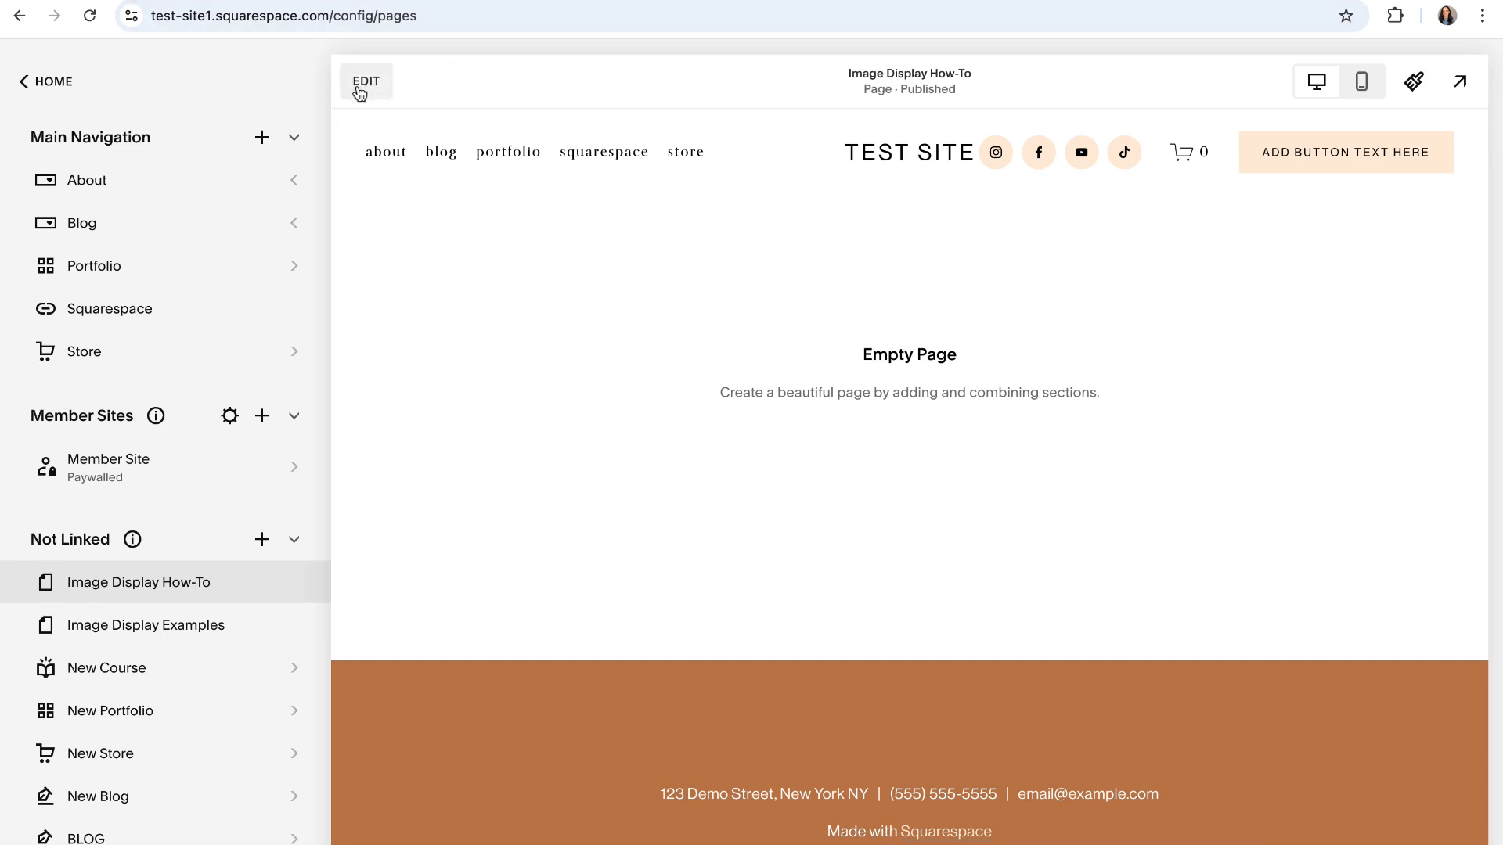
# - Start editing the Image Display How-To page and insert a blank section
pyautogui.click(372, 83)
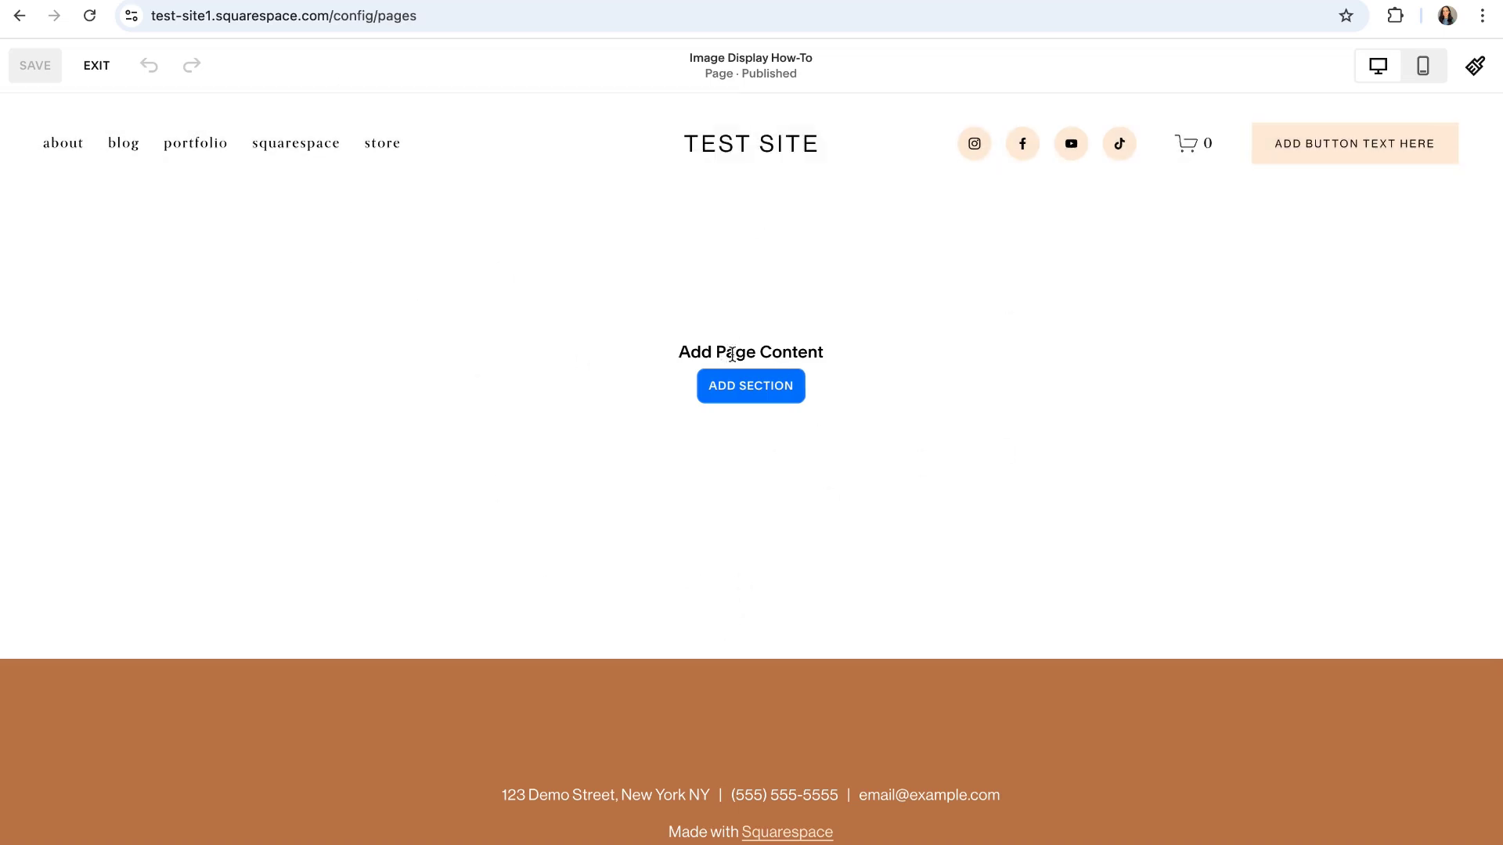
pyautogui.click(711, 401)
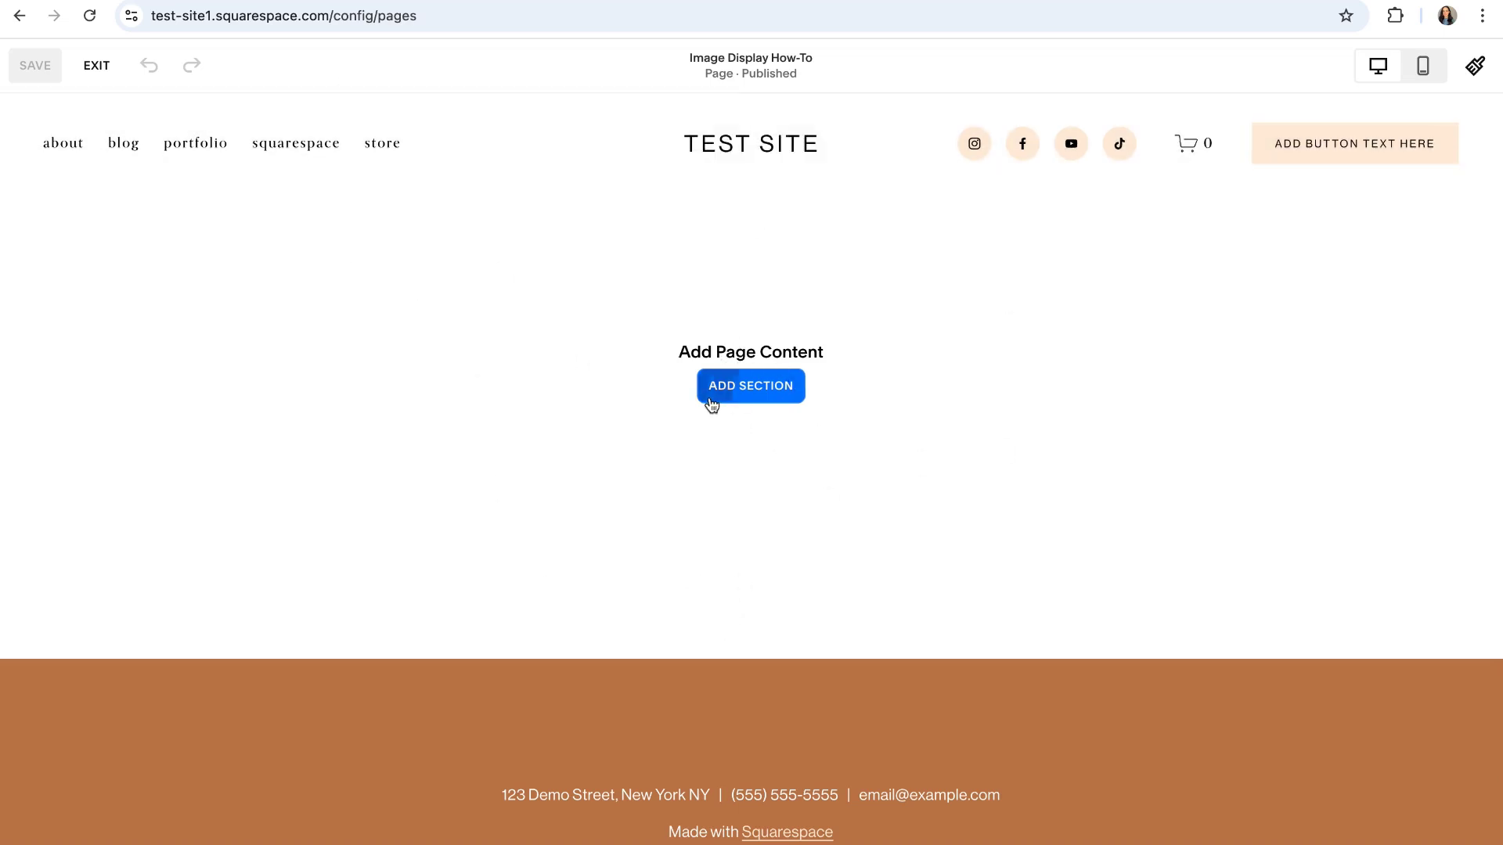
pyautogui.click(750, 393)
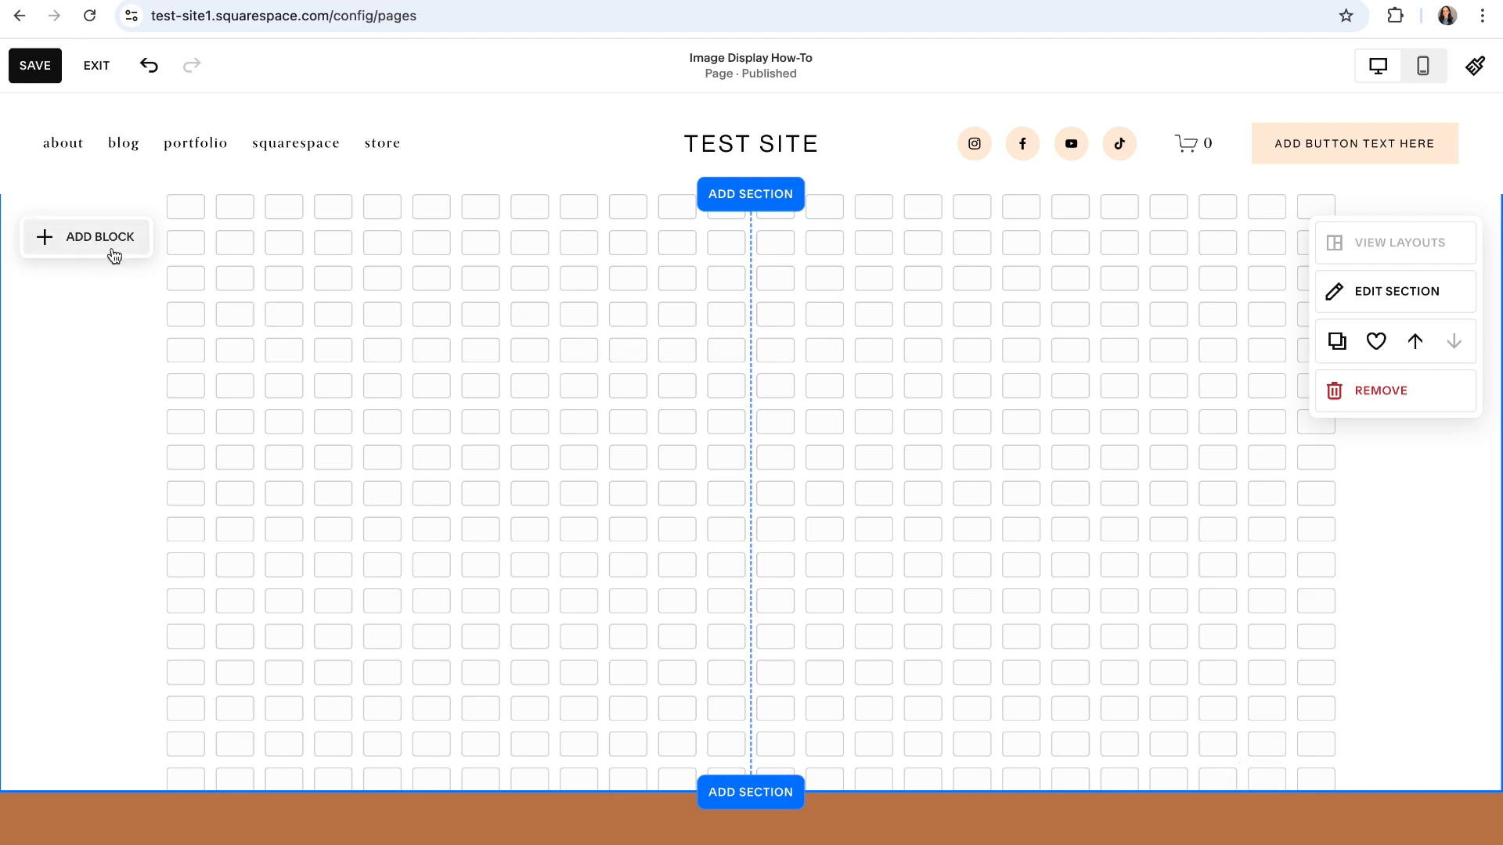
# - Add an image block to the section and choose where its photos come from
pyautogui.click(89, 241)
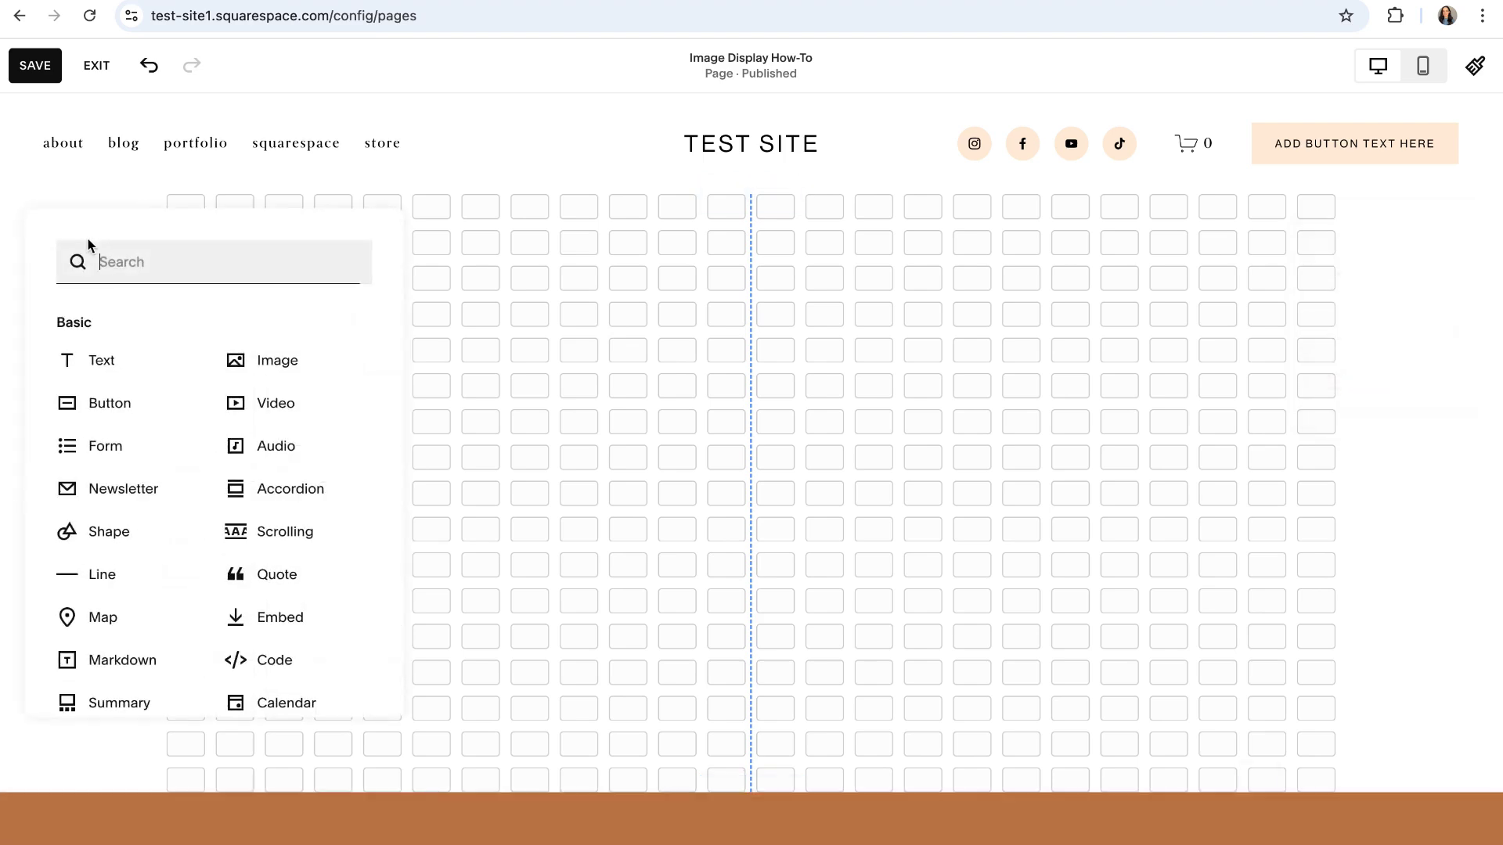
pyautogui.click(280, 366)
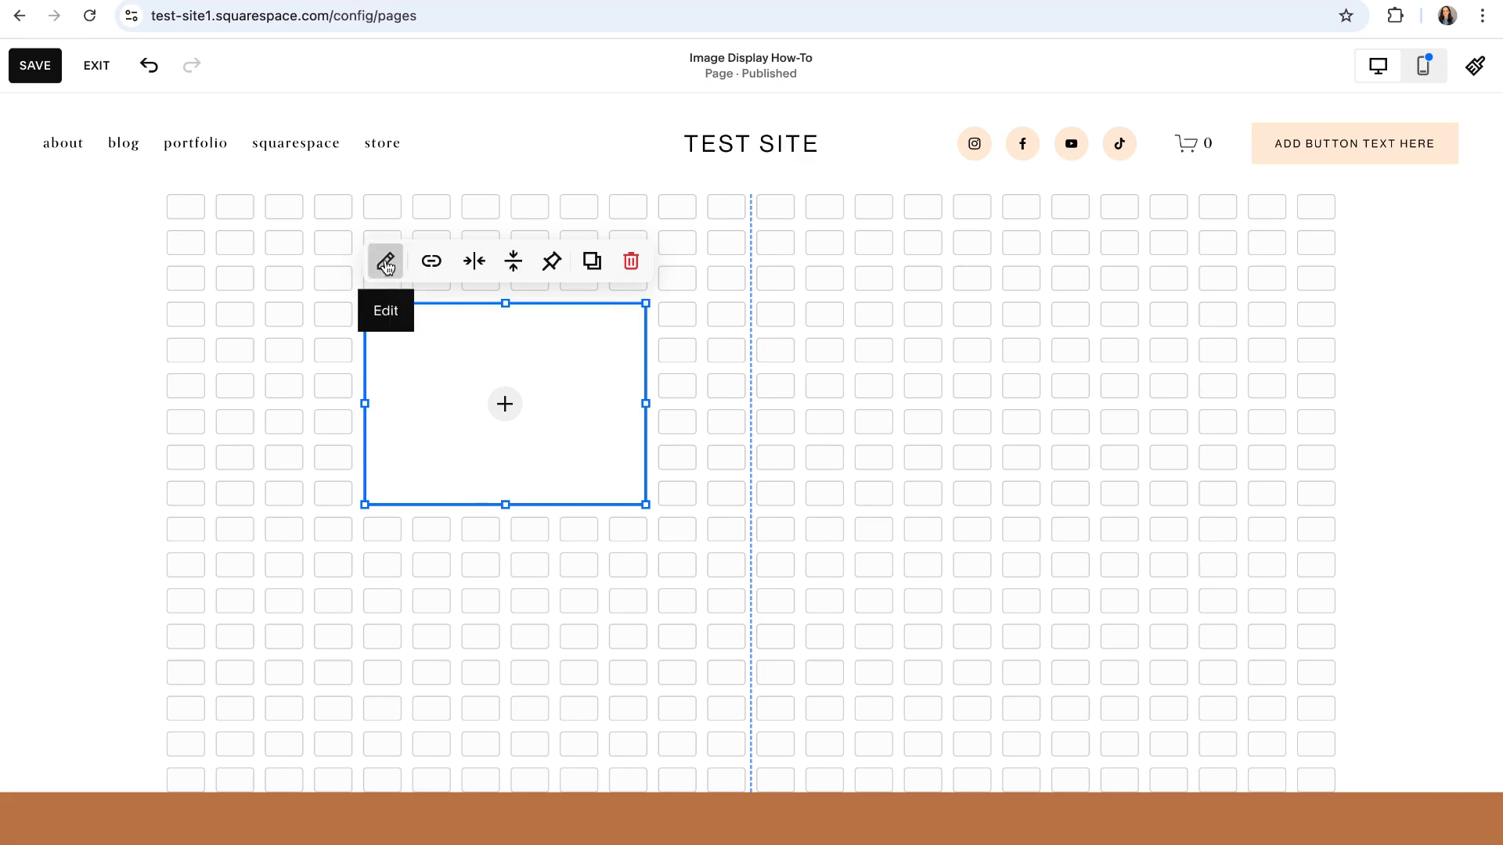
pyautogui.click(386, 263)
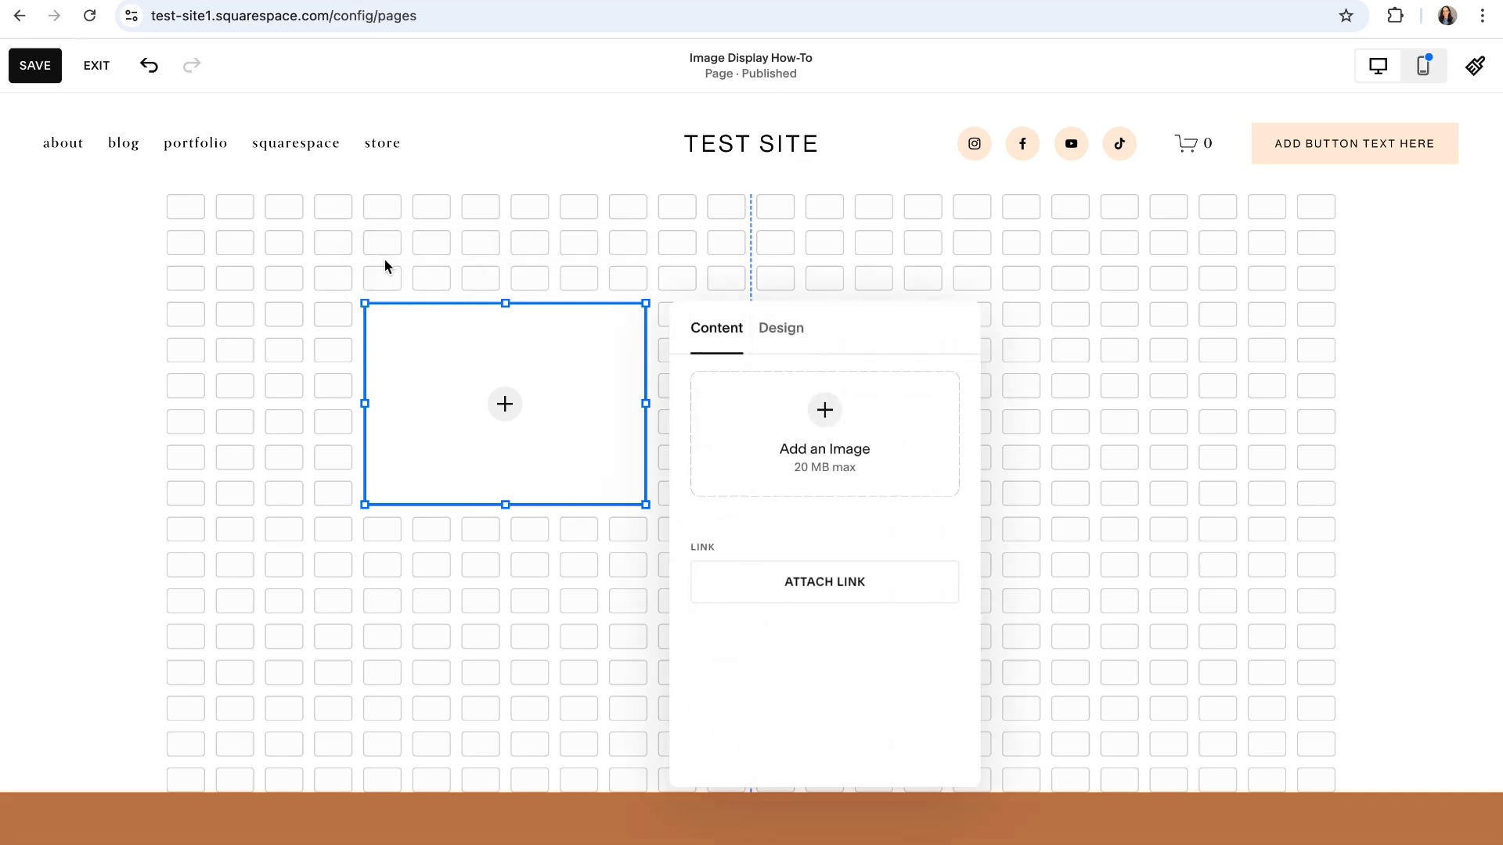
pyautogui.click(819, 391)
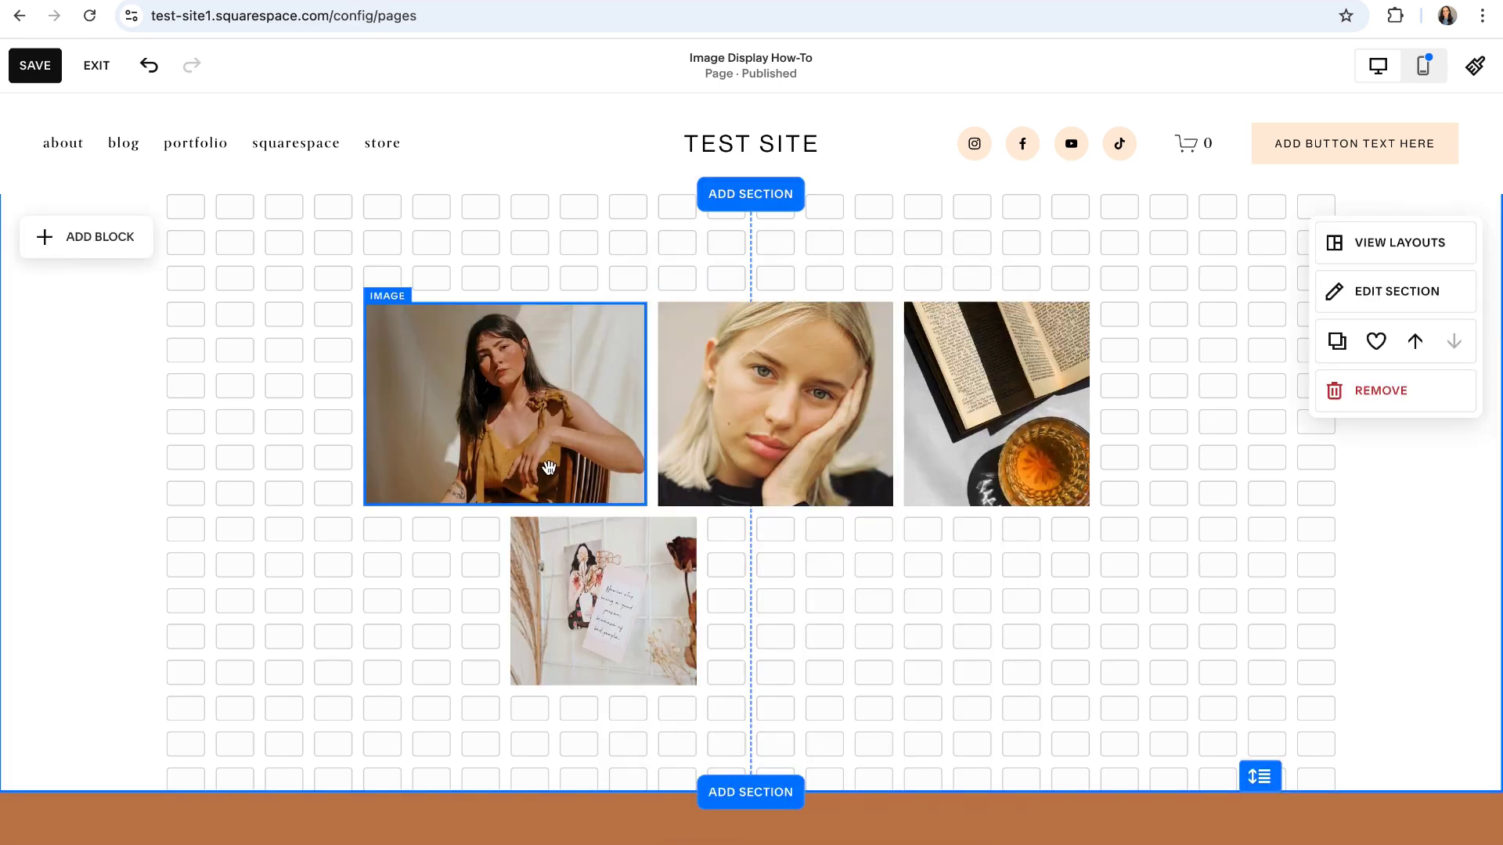
# - Reposition and resize the seated portrait, blonde portrait and book photo in the collage
pyautogui.moveTo(521, 441)
pyautogui.mouseDown()
pyautogui.moveTo(468, 420)
pyautogui.moveTo(924, 384)
pyautogui.moveTo(919, 583)
pyautogui.moveTo(587, 352)
pyautogui.moveTo(552, 464)
pyautogui.moveTo(522, 393)
pyautogui.moveTo(498, 433)
pyautogui.mouseUp()
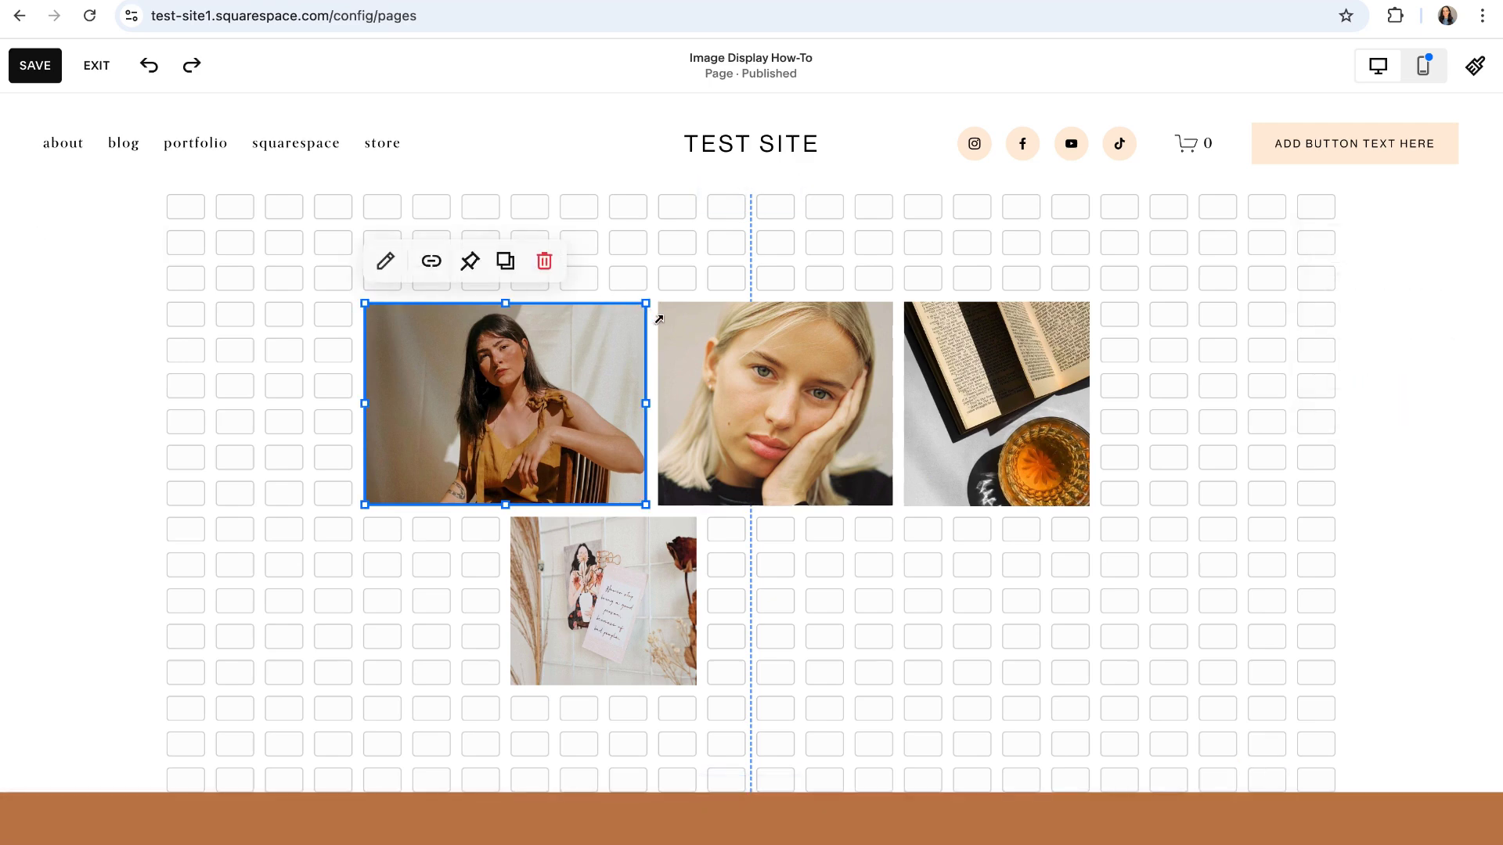
pyautogui.moveTo(364, 304); pyautogui.dragTo(316, 232)
pyautogui.moveTo(647, 505); pyautogui.dragTo(744, 576)
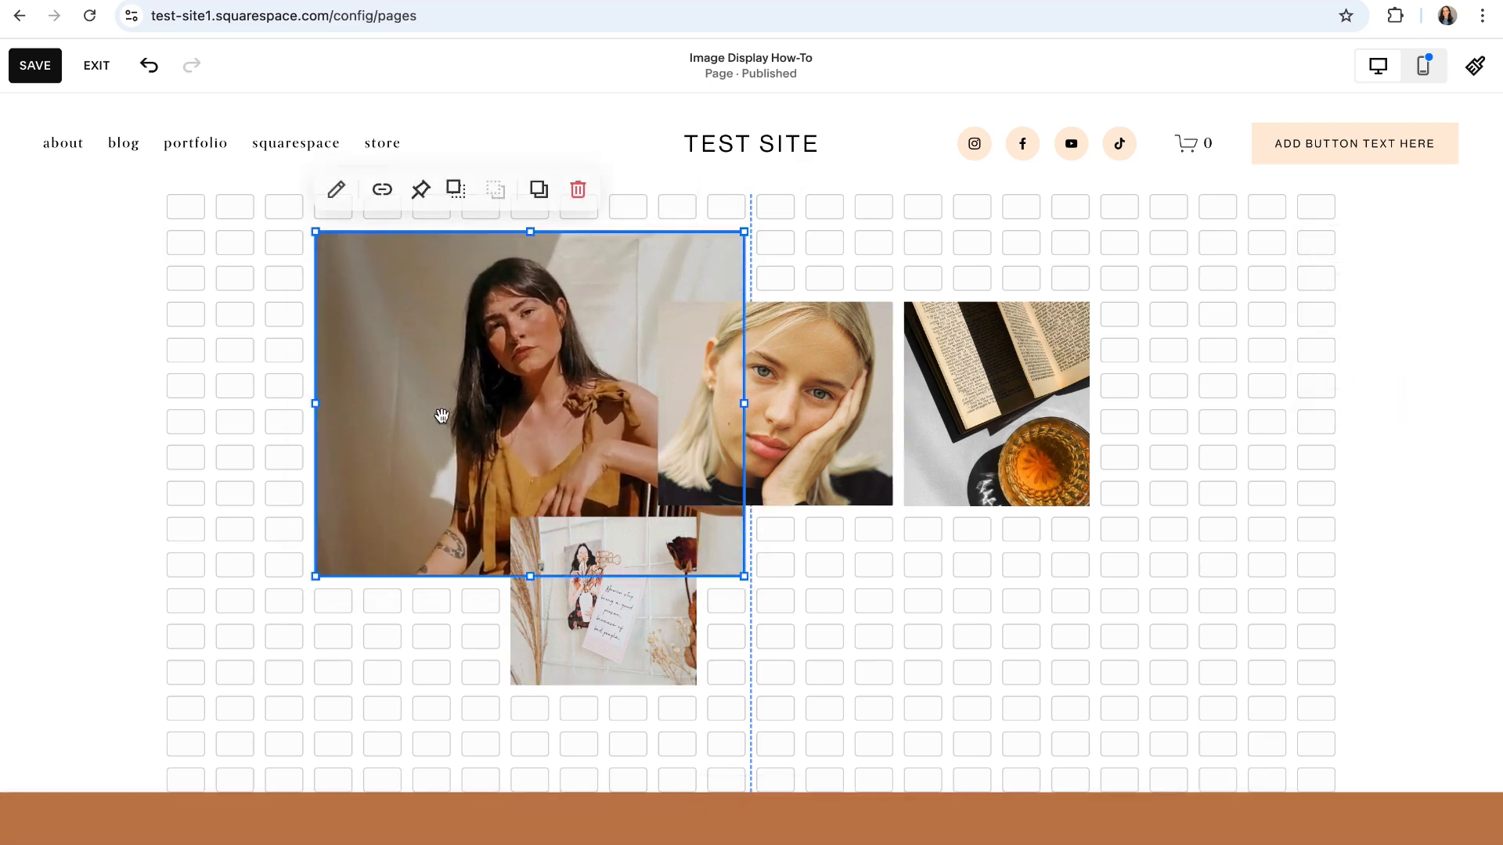
pyautogui.moveTo(316, 404); pyautogui.dragTo(364, 406)
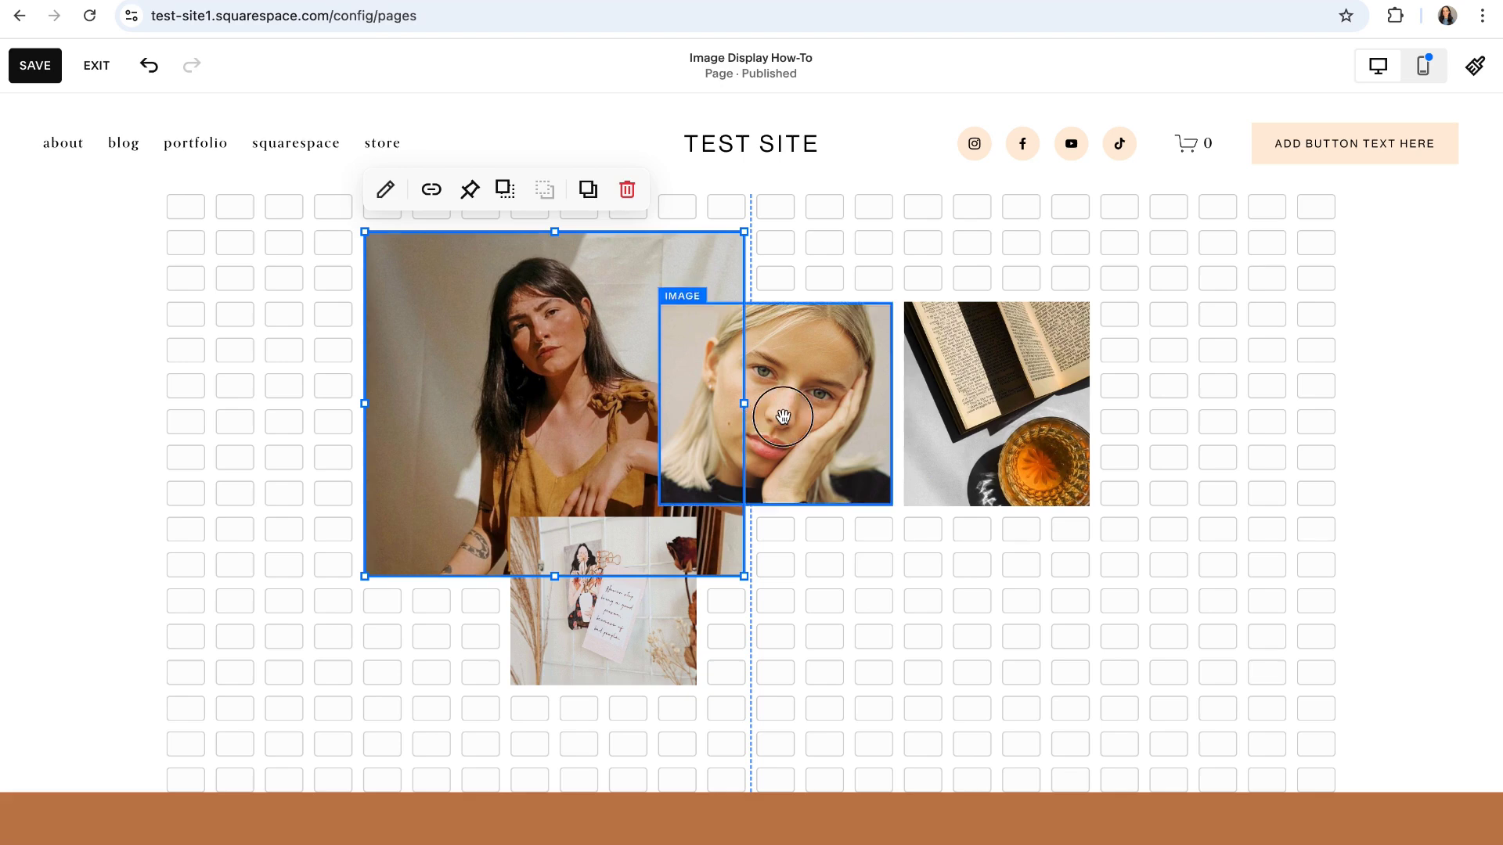
pyautogui.moveTo(783, 416); pyautogui.dragTo(879, 594)
pyautogui.click(1014, 367)
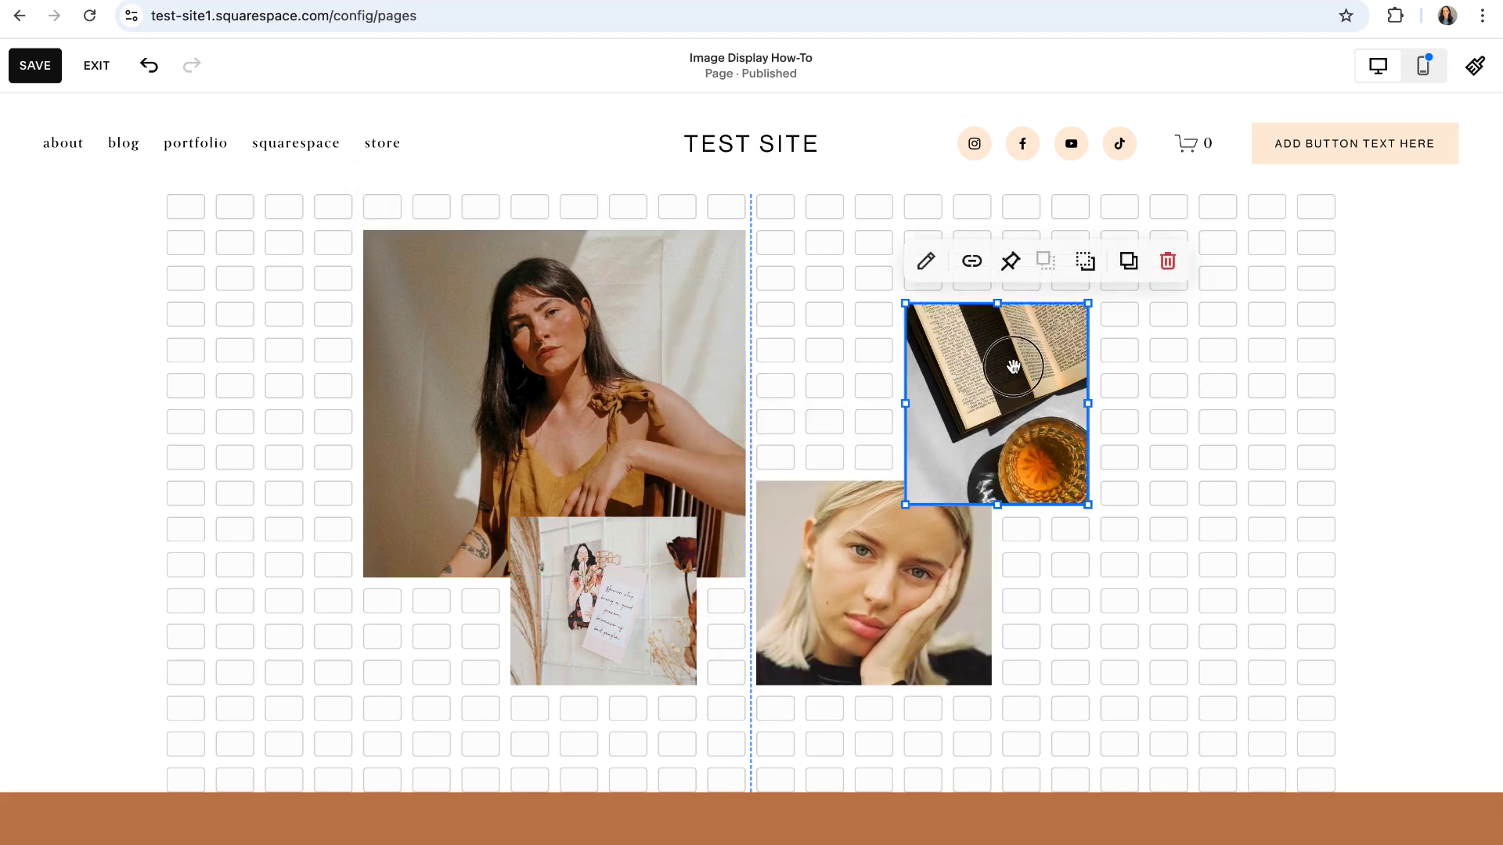
pyautogui.moveTo(1013, 367); pyautogui.dragTo(941, 367)
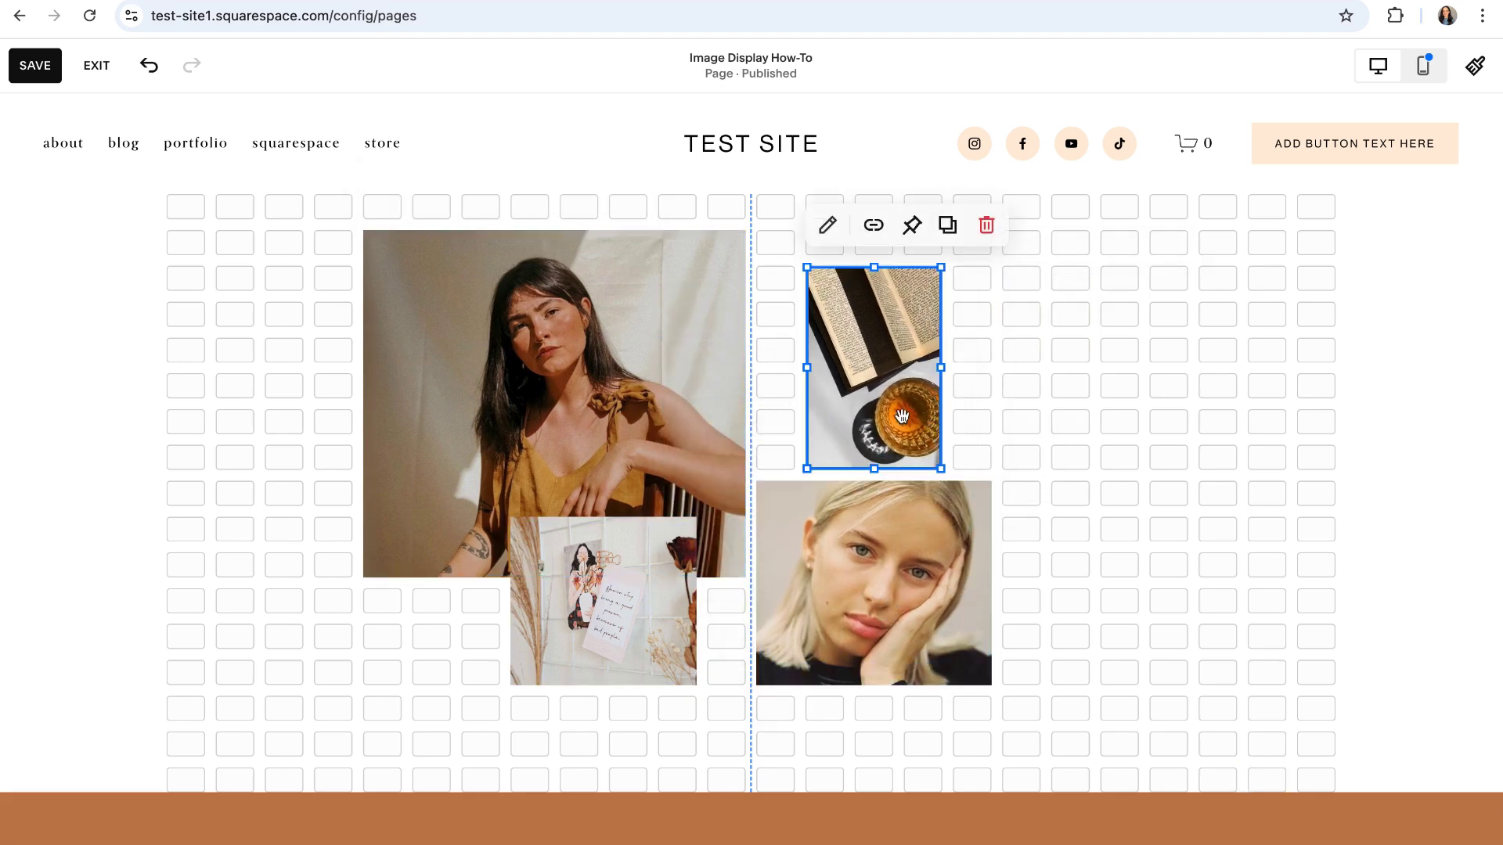
pyautogui.moveTo(901, 416); pyautogui.dragTo(903, 416)
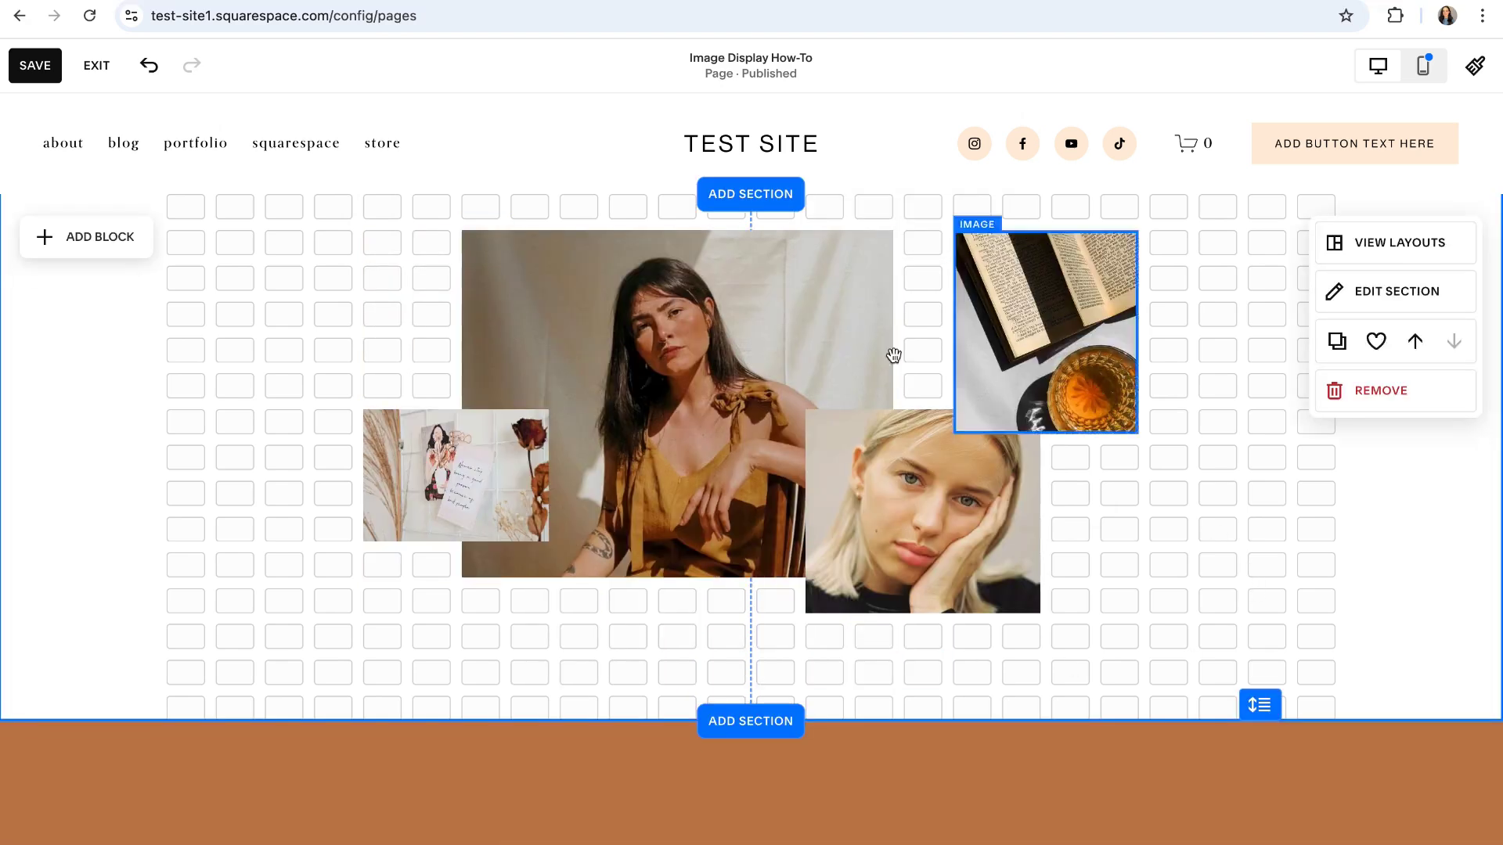
# - Change the blonde portrait's layering until it sits in front of the book photo
pyautogui.click(1024, 533)
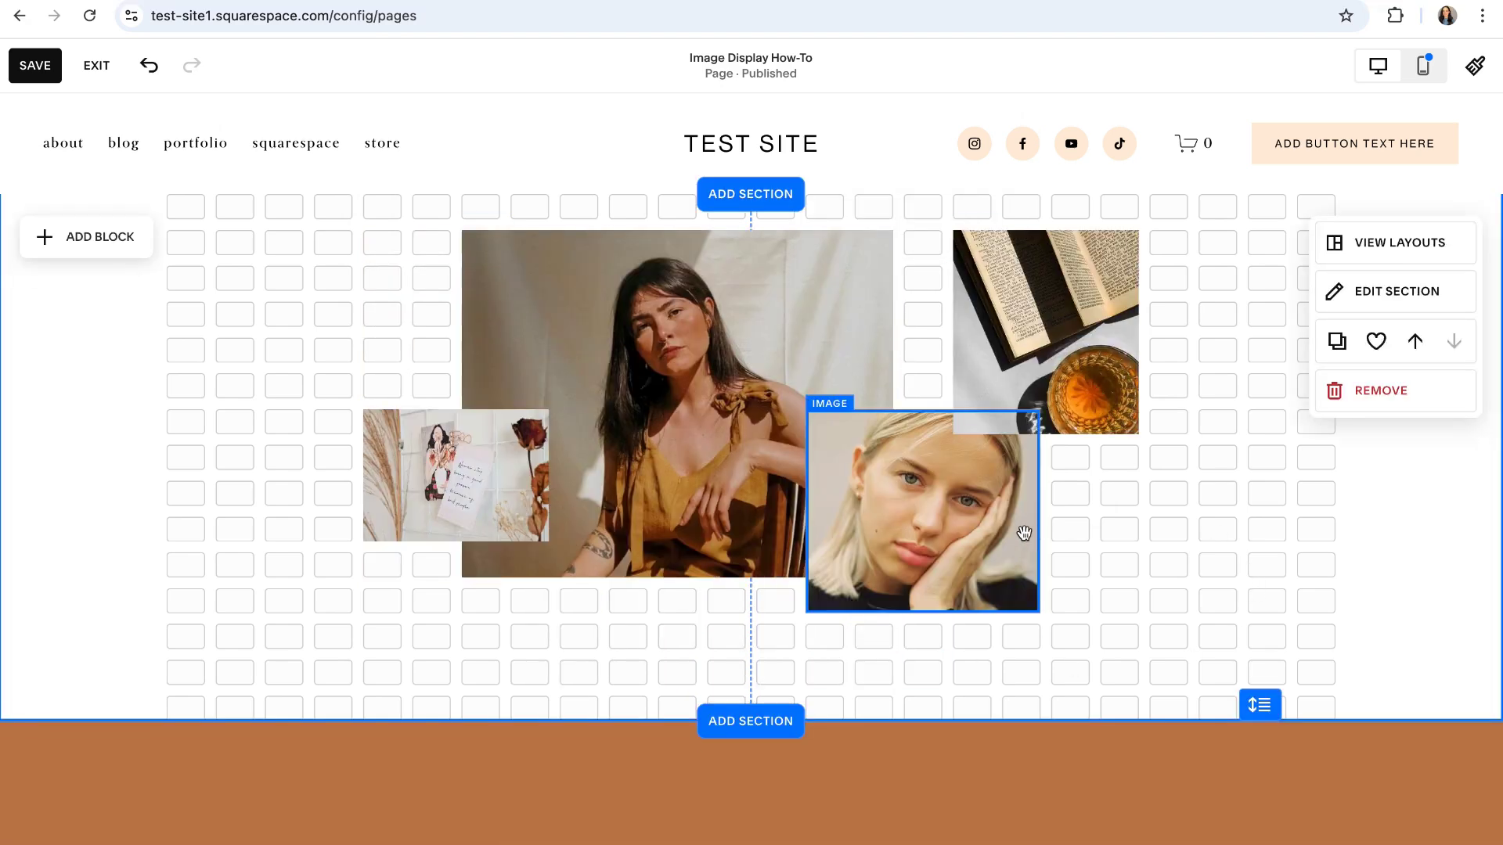
pyautogui.click(919, 514)
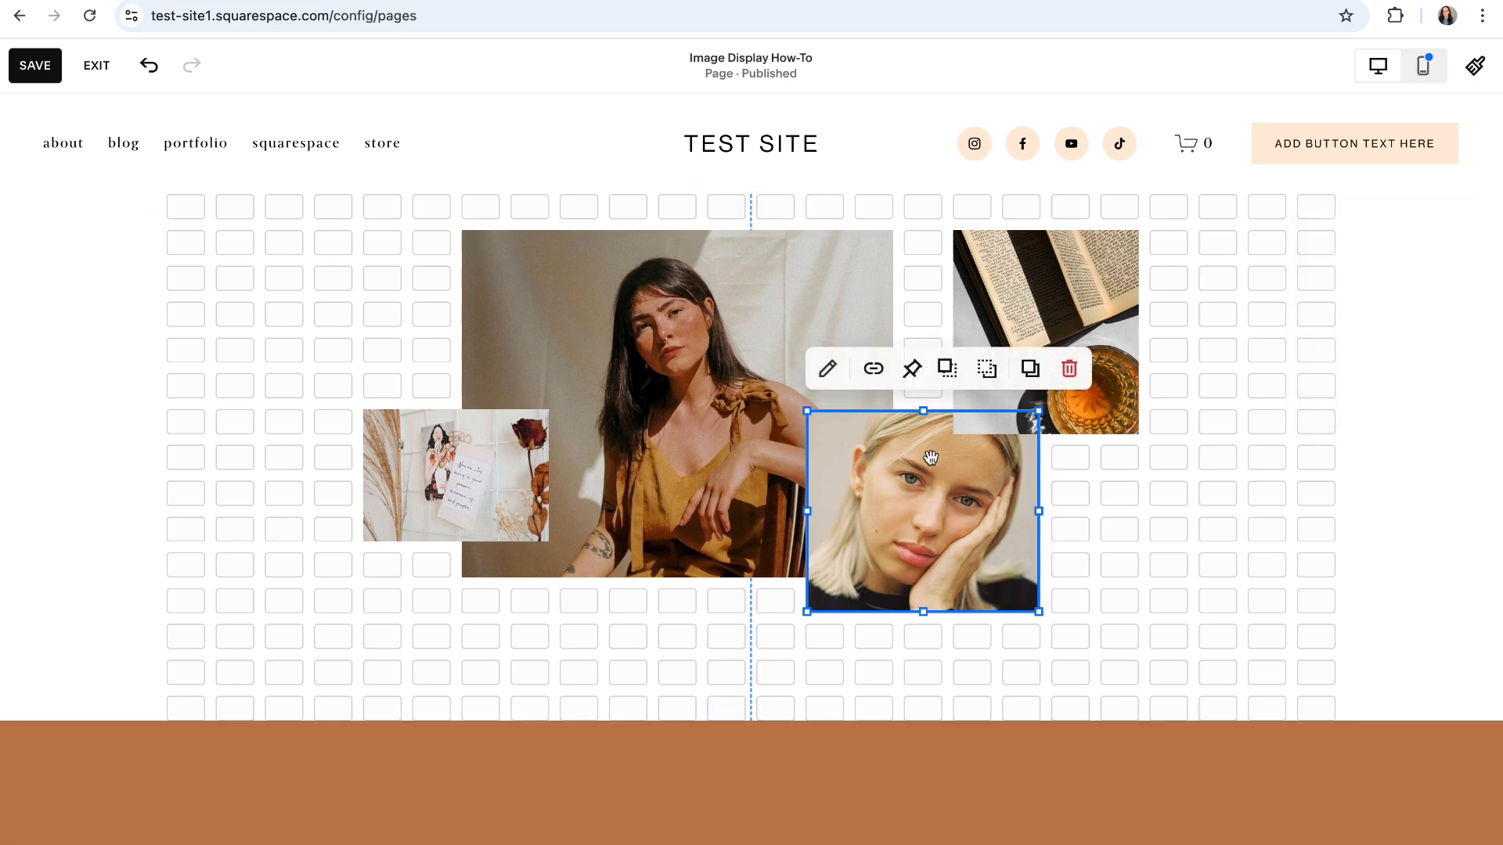
pyautogui.click(983, 372)
pyautogui.click(984, 372)
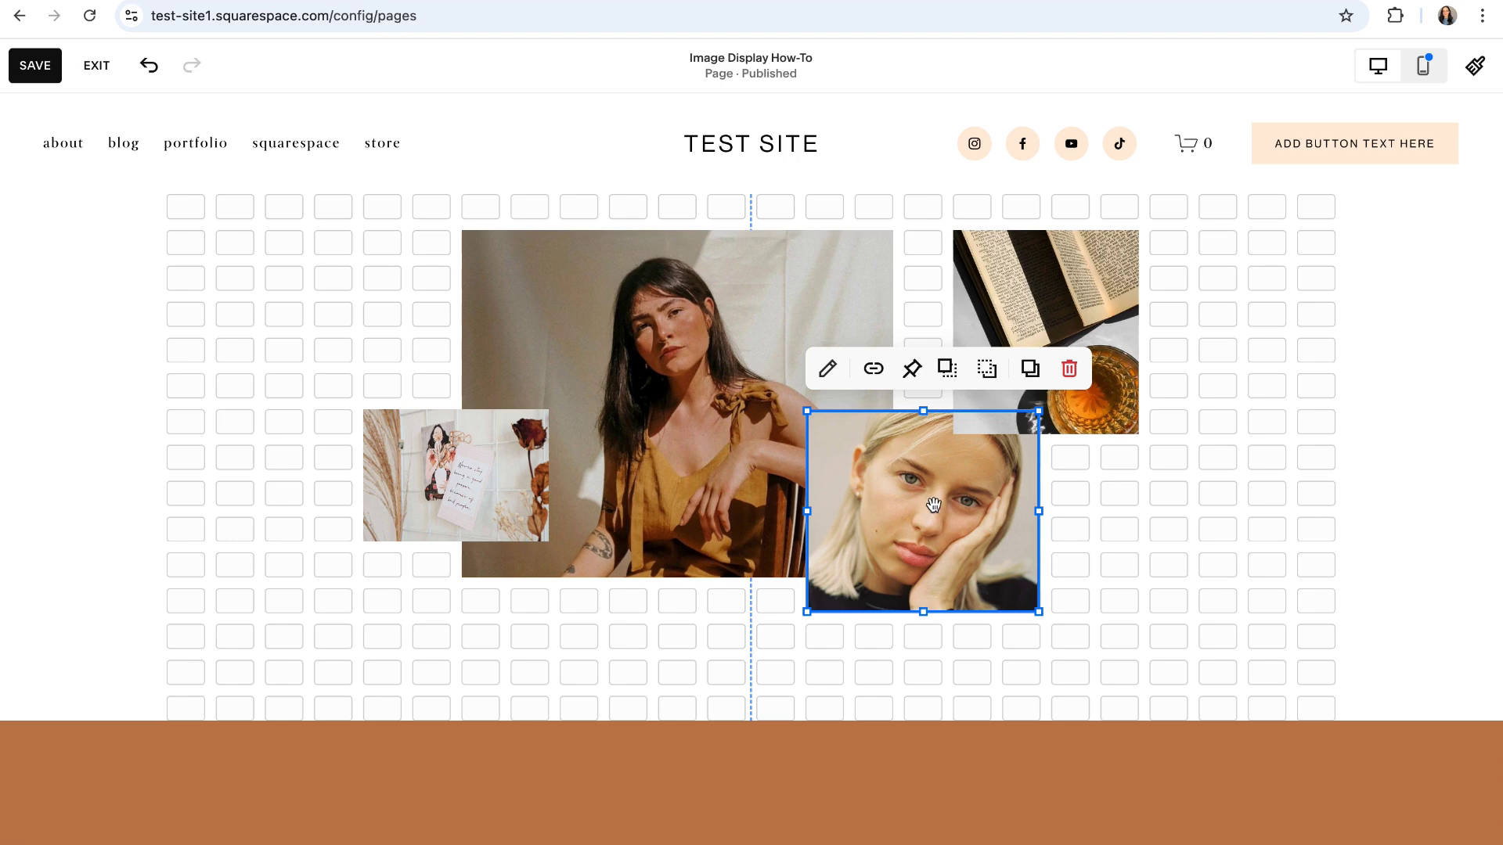
pyautogui.click(947, 369)
pyautogui.click(1161, 507)
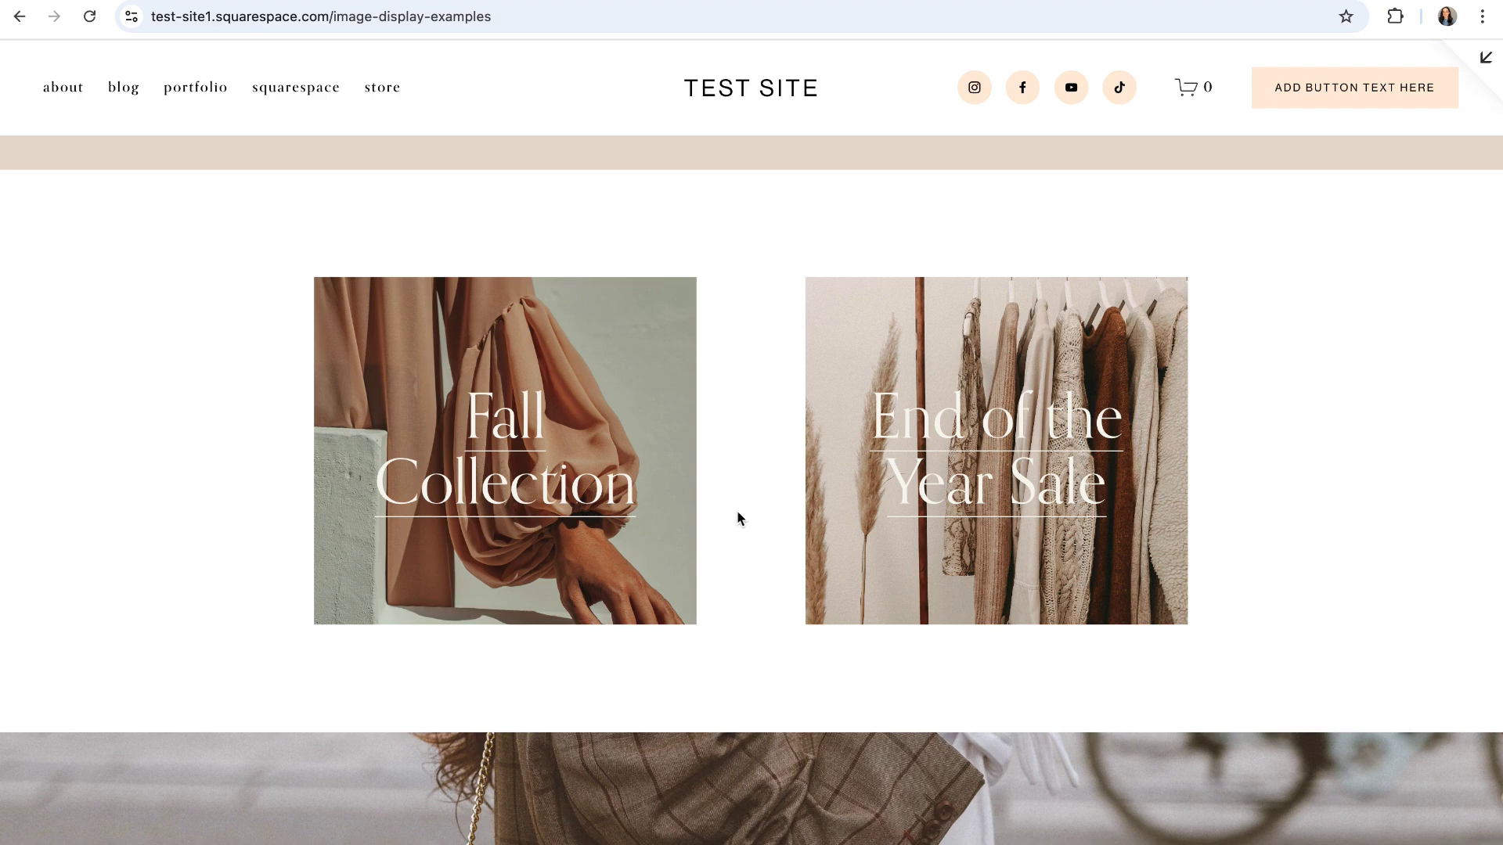
# - Scroll through the live image-display-examples page
pyautogui.scroll(-5, 736, 513)
pyautogui.scroll(-1, 736, 529)
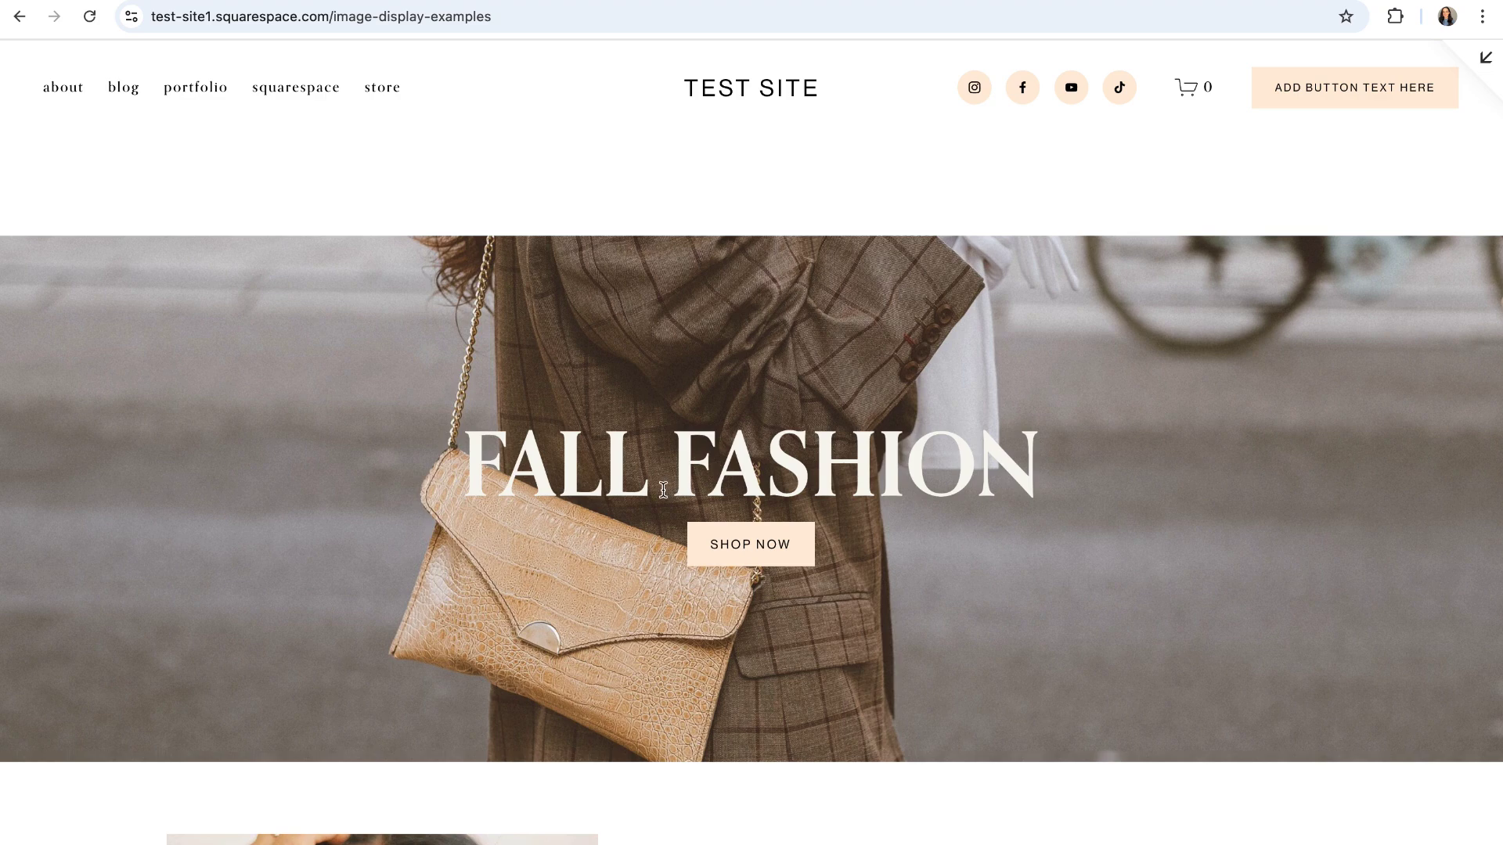
pyautogui.scroll(5, 742, 551)
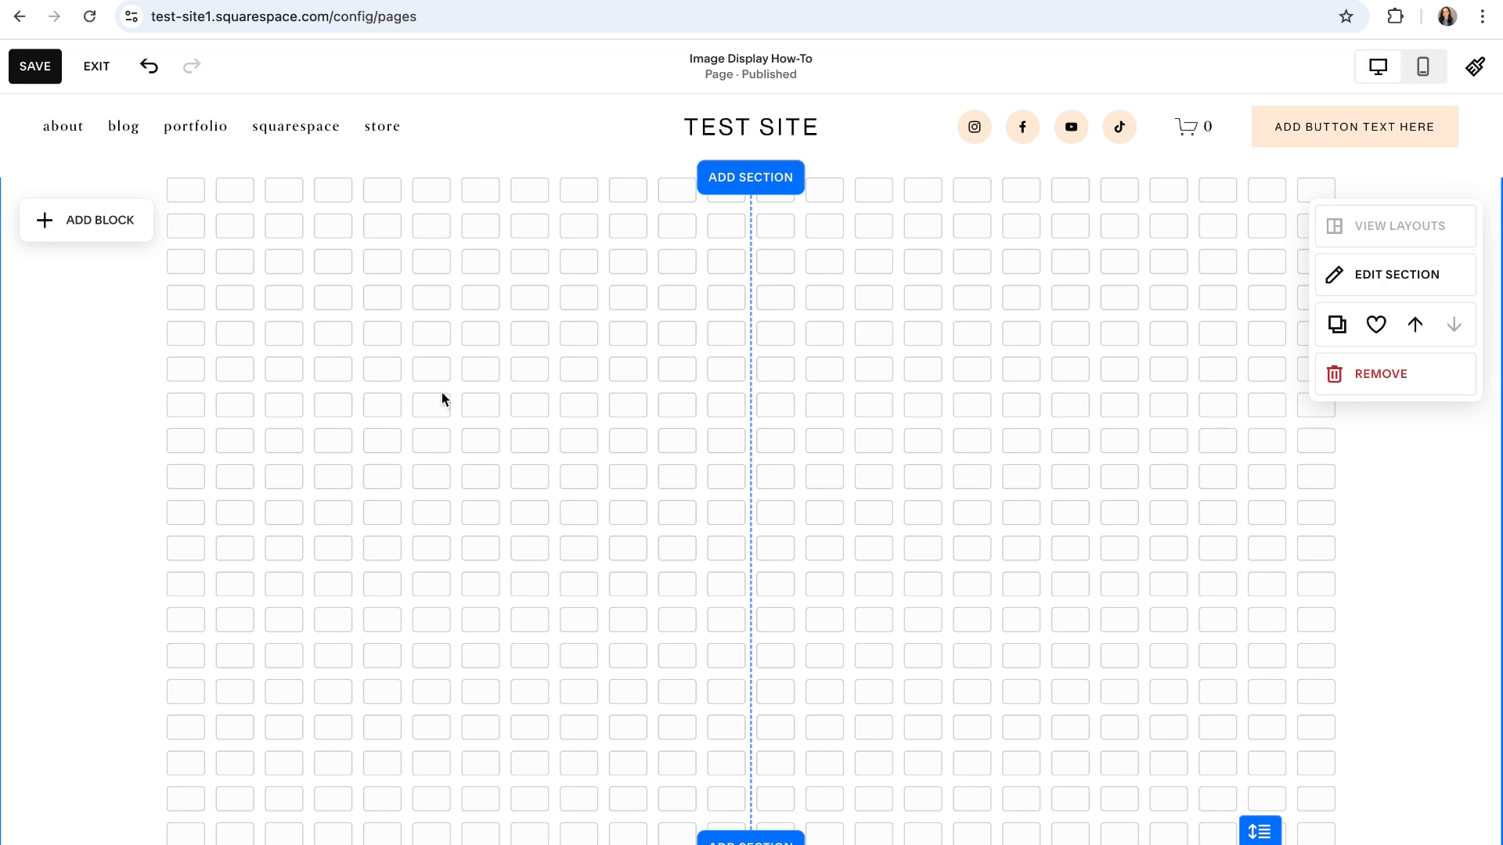
# - Add an image block and a text block, placing the FALL FASHION heading over the photo
pyautogui.click(72, 225)
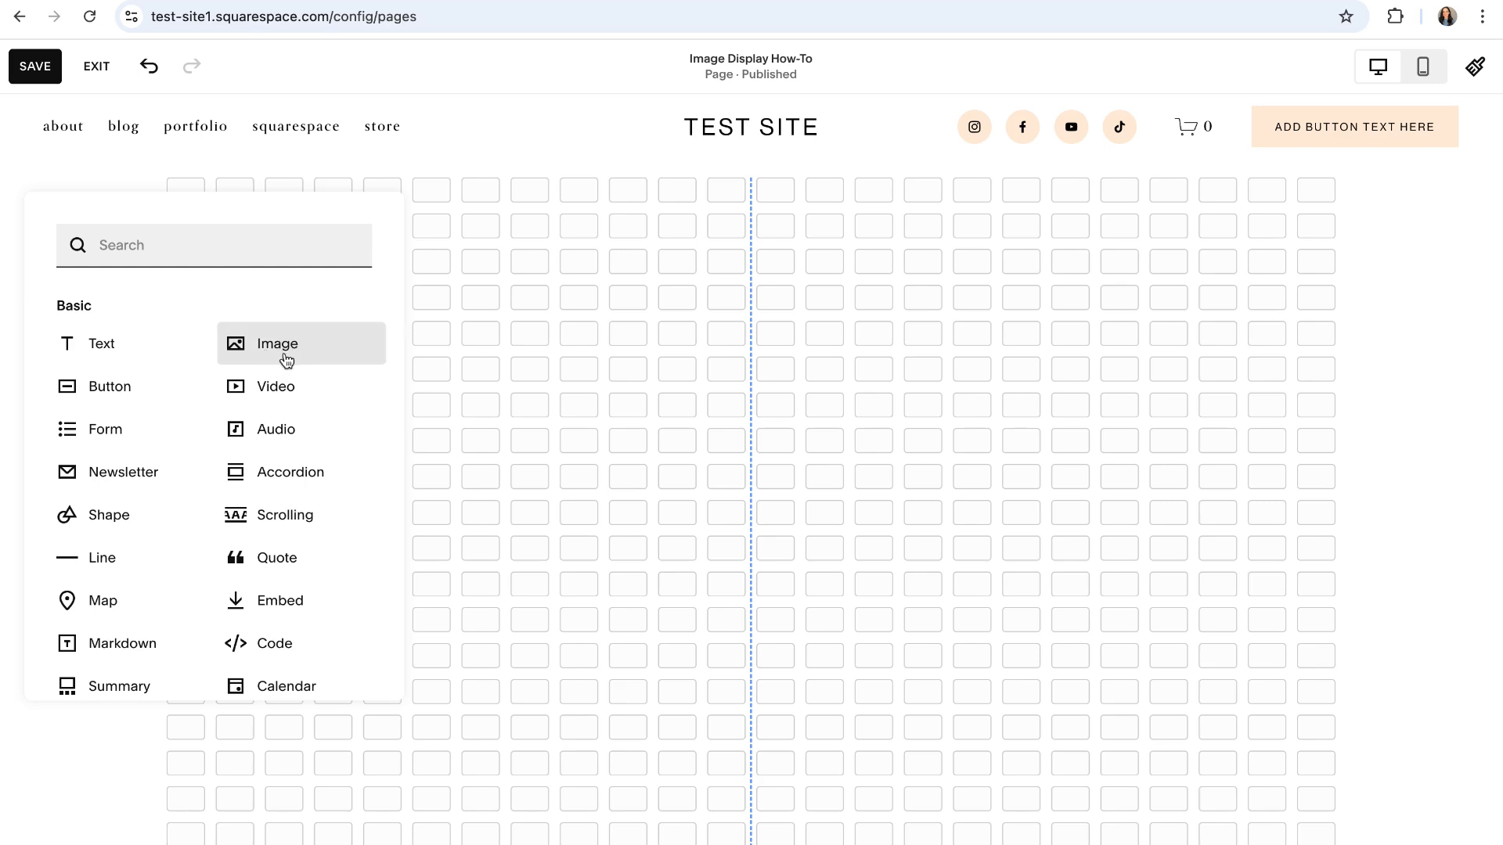
pyautogui.click(267, 349)
pyautogui.click(73, 231)
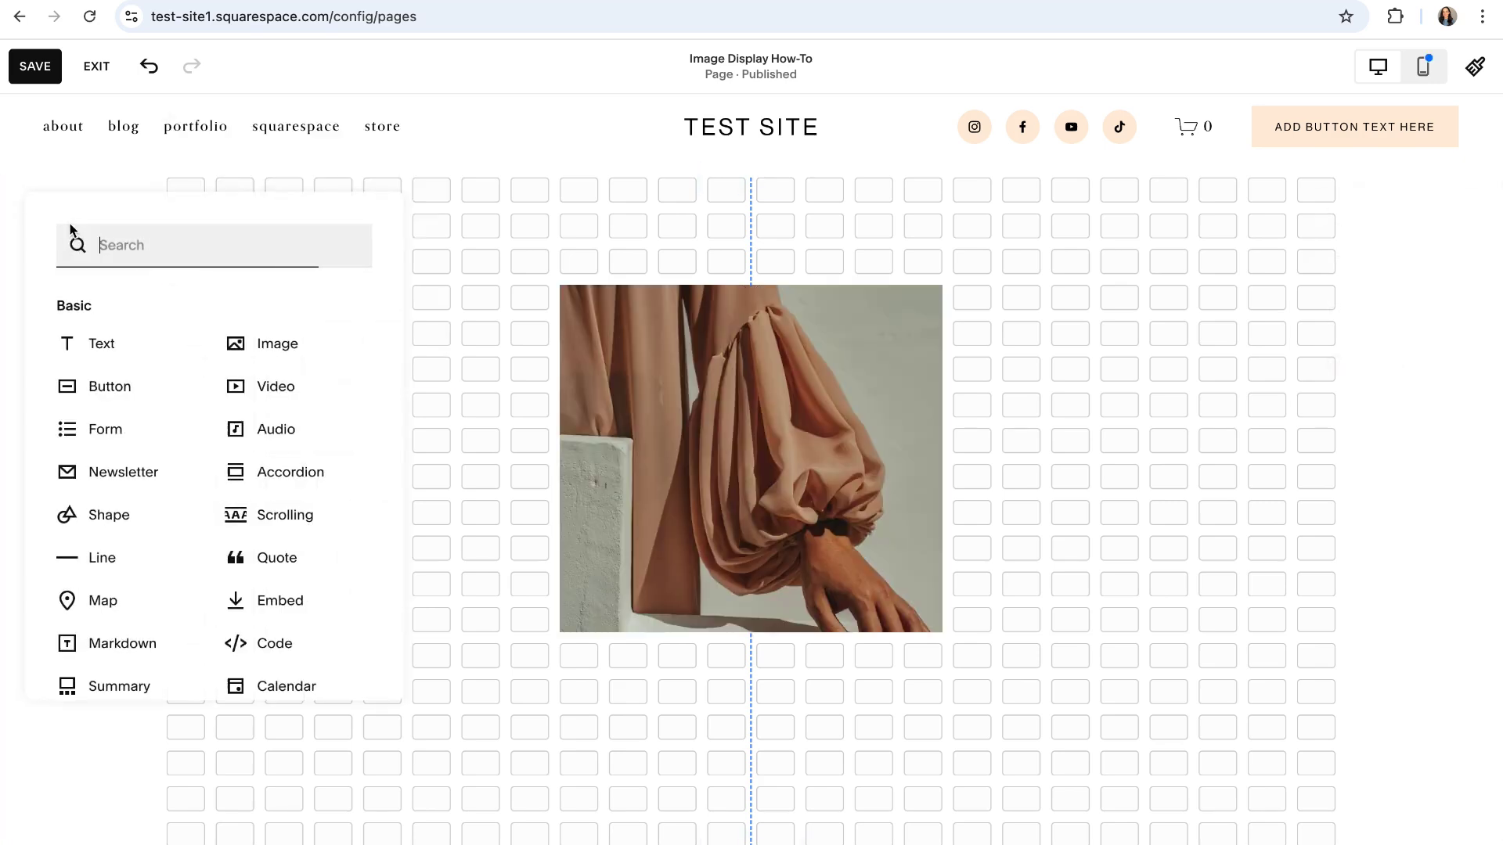
pyautogui.click(88, 345)
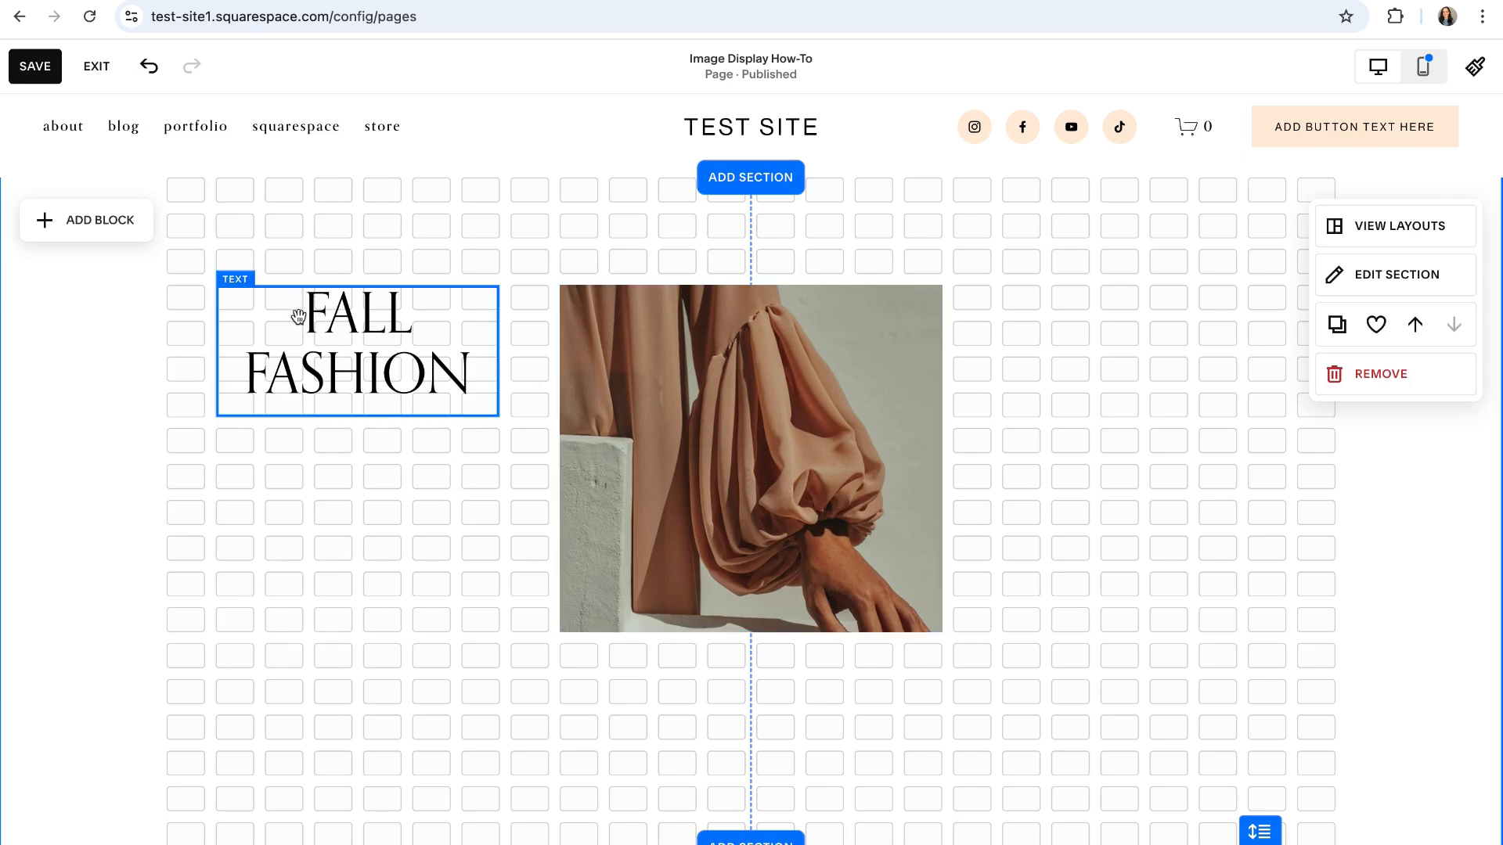
pyautogui.moveTo(348, 343); pyautogui.dragTo(838, 472)
pyautogui.click(1248, 520)
# - Make the FALL FASHION heading text white and bold
pyautogui.tripleClick(784, 474)
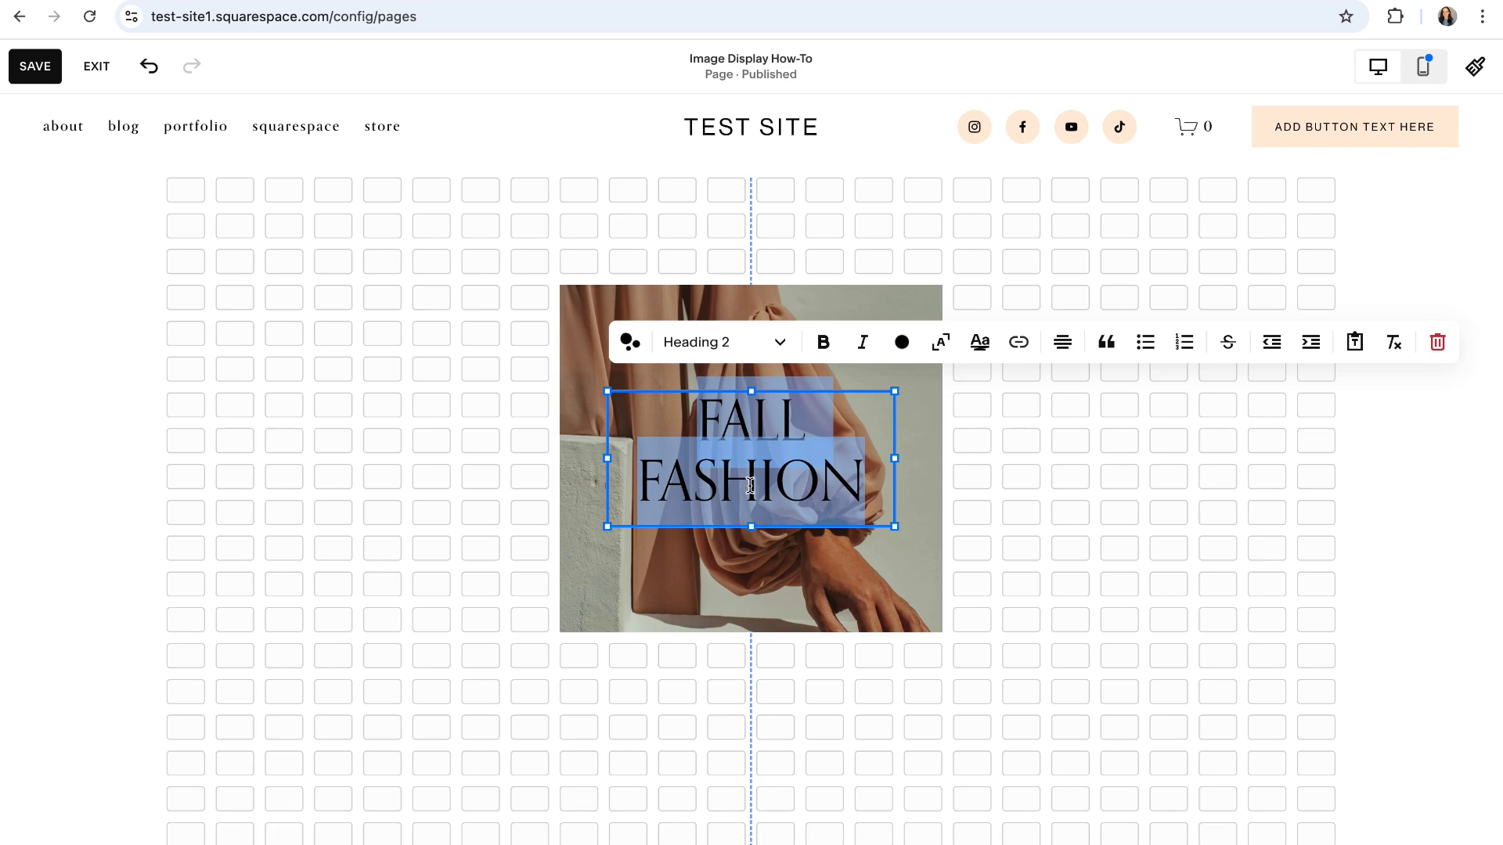
pyautogui.click(902, 342)
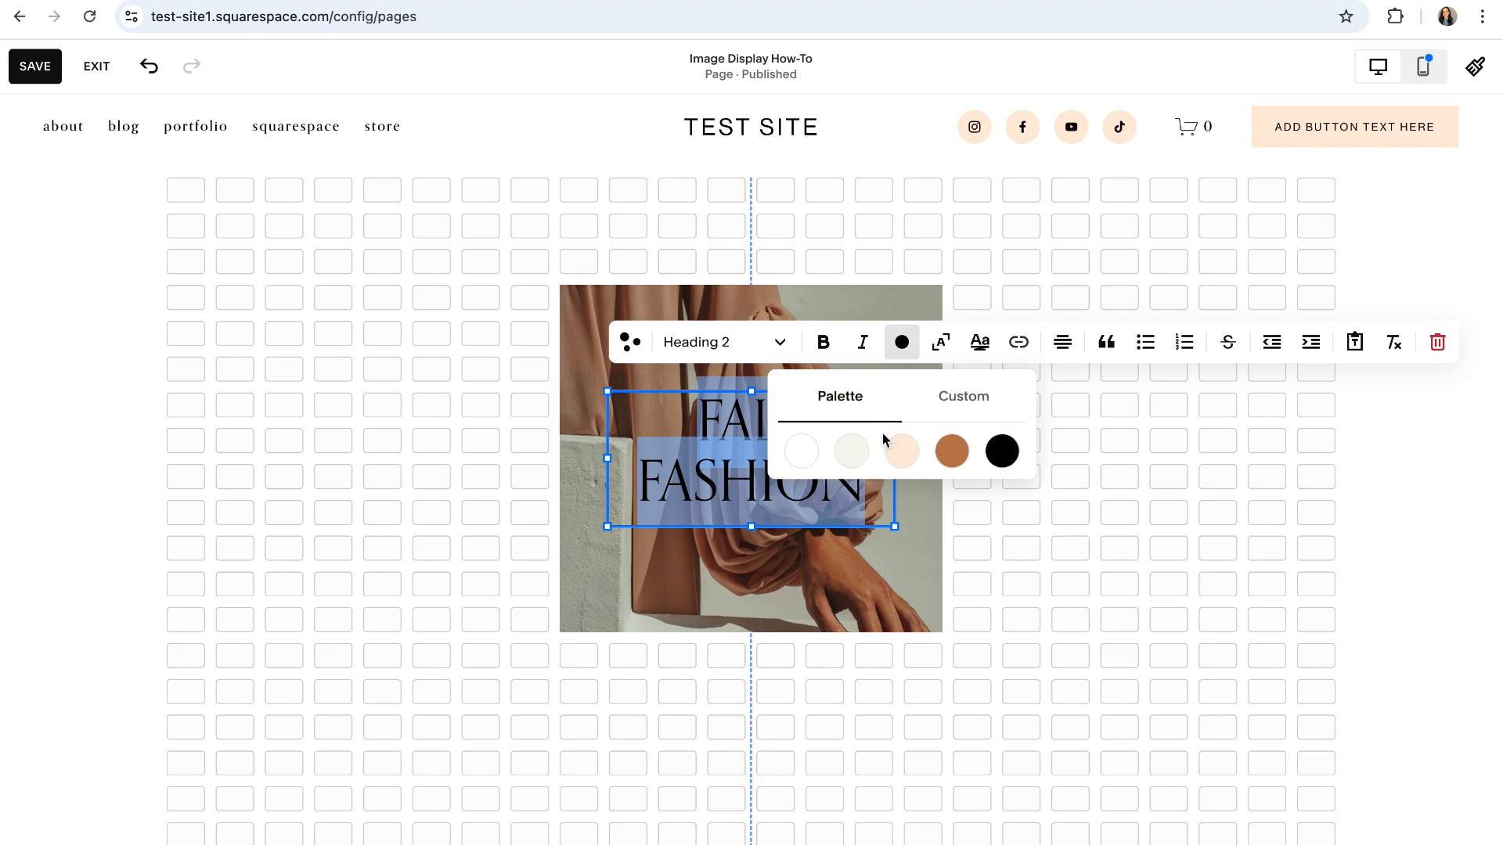
pyautogui.click(861, 448)
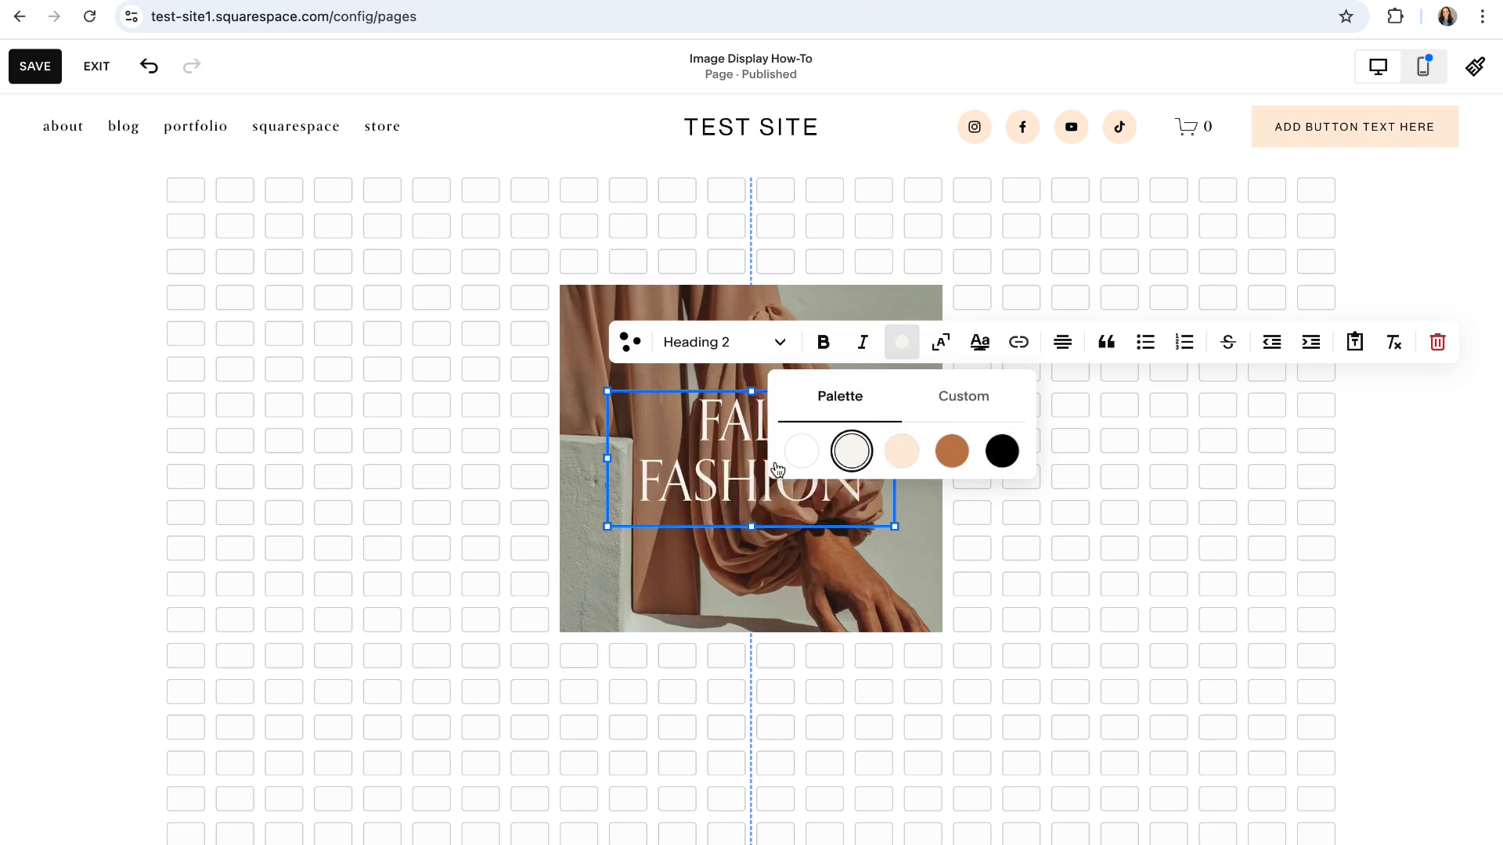
pyautogui.click(823, 342)
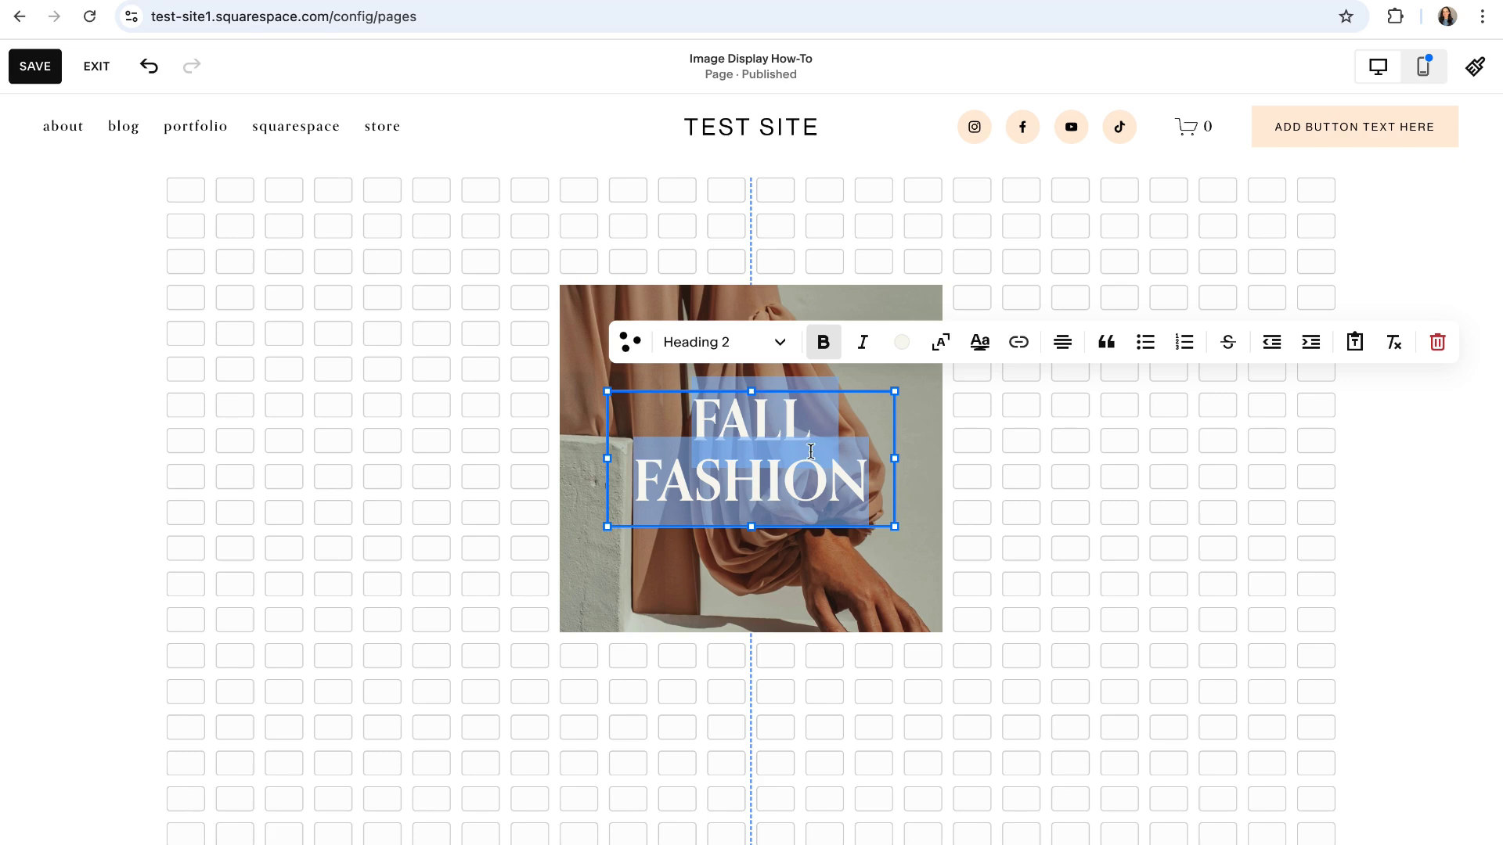
# - Preview image effects, including film grain, on the FALL FASHION photo, then set none
pyautogui.click(499, 450)
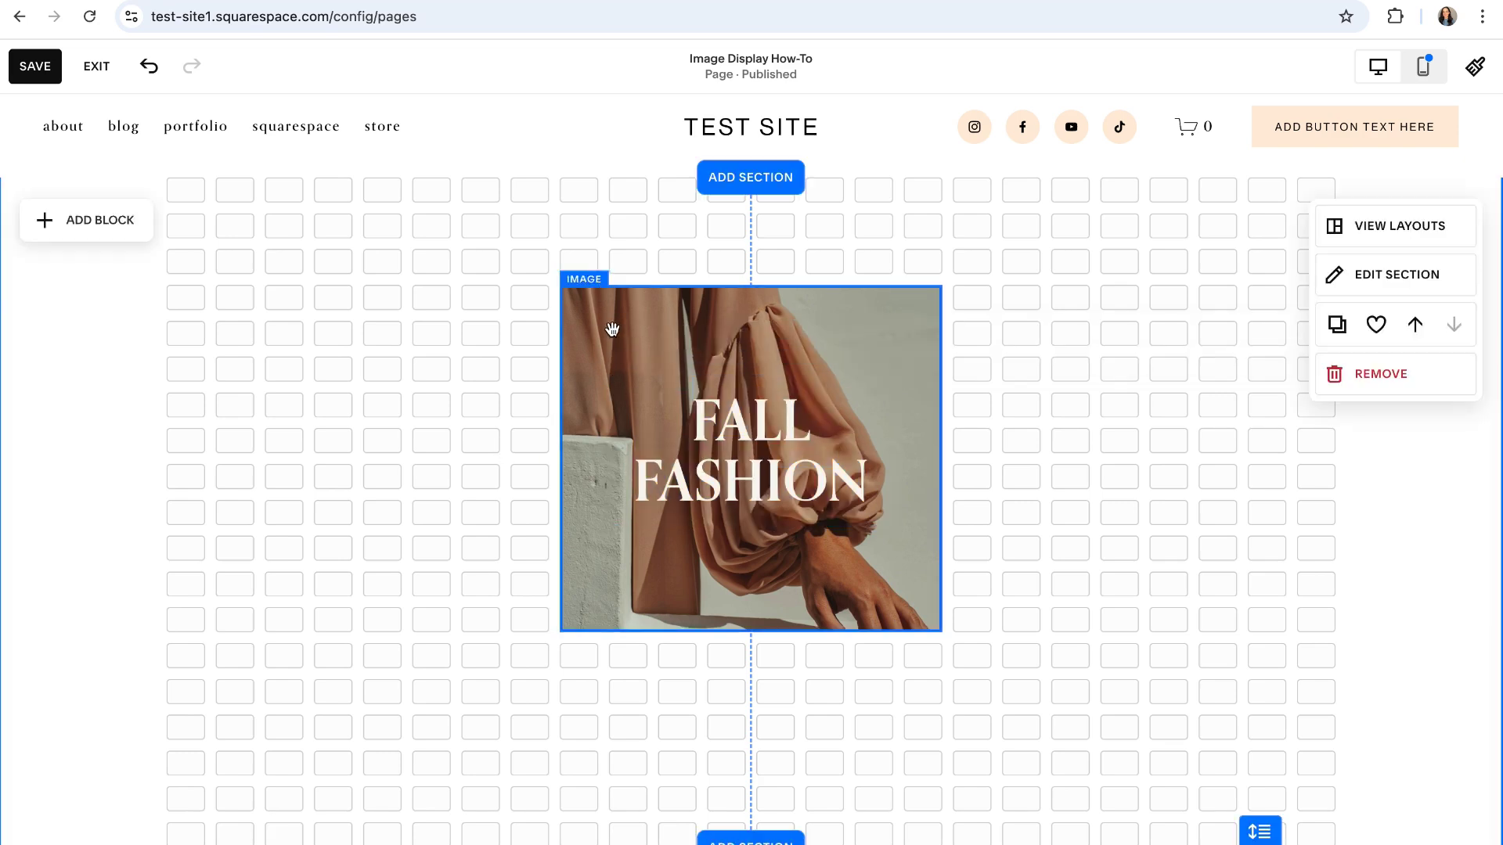
pyautogui.doubleClick(613, 329)
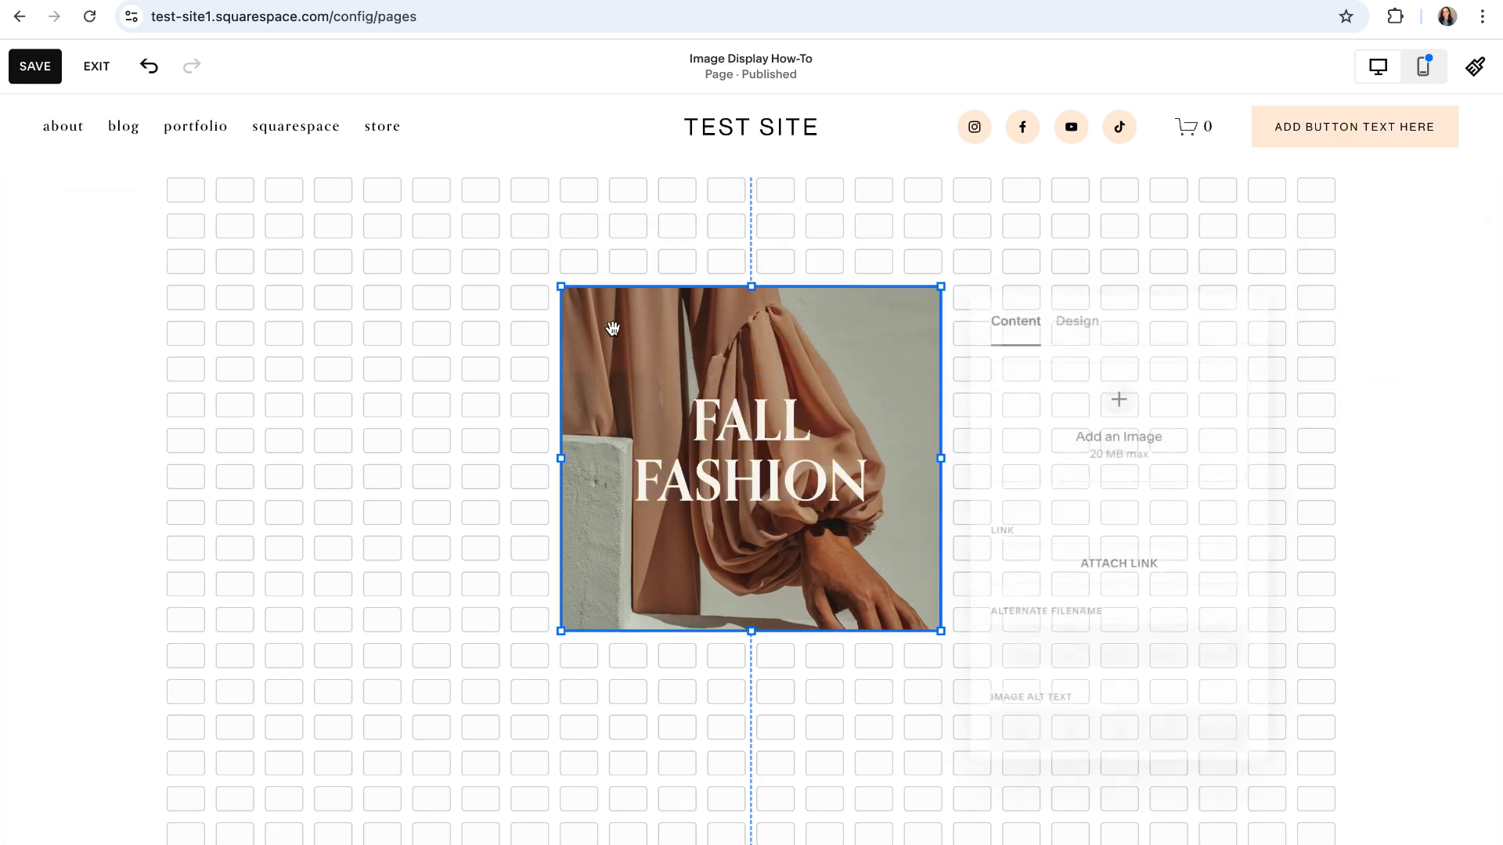
pyautogui.click(1072, 313)
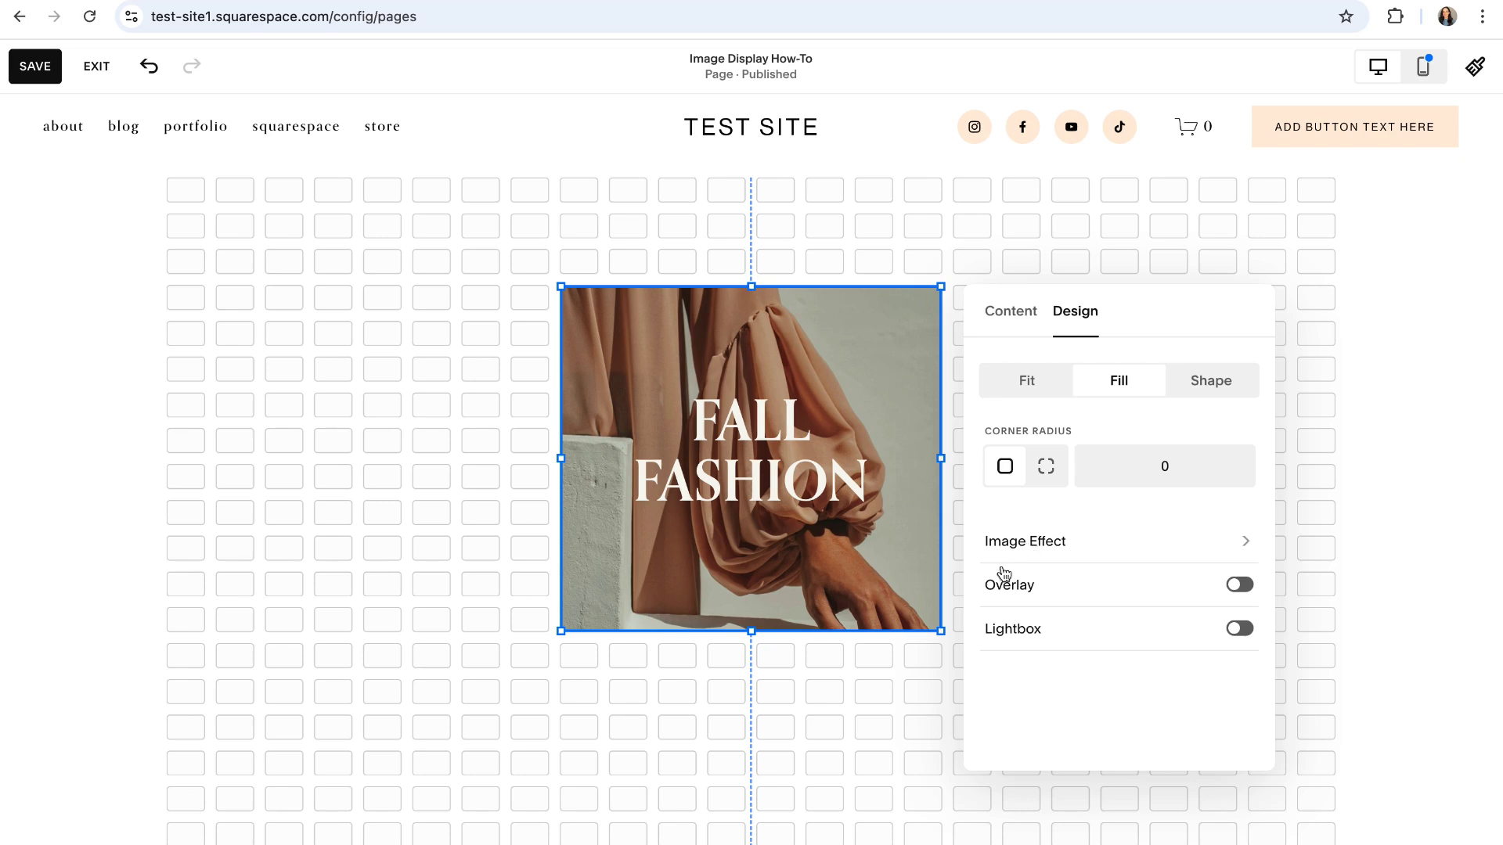
pyautogui.click(1049, 544)
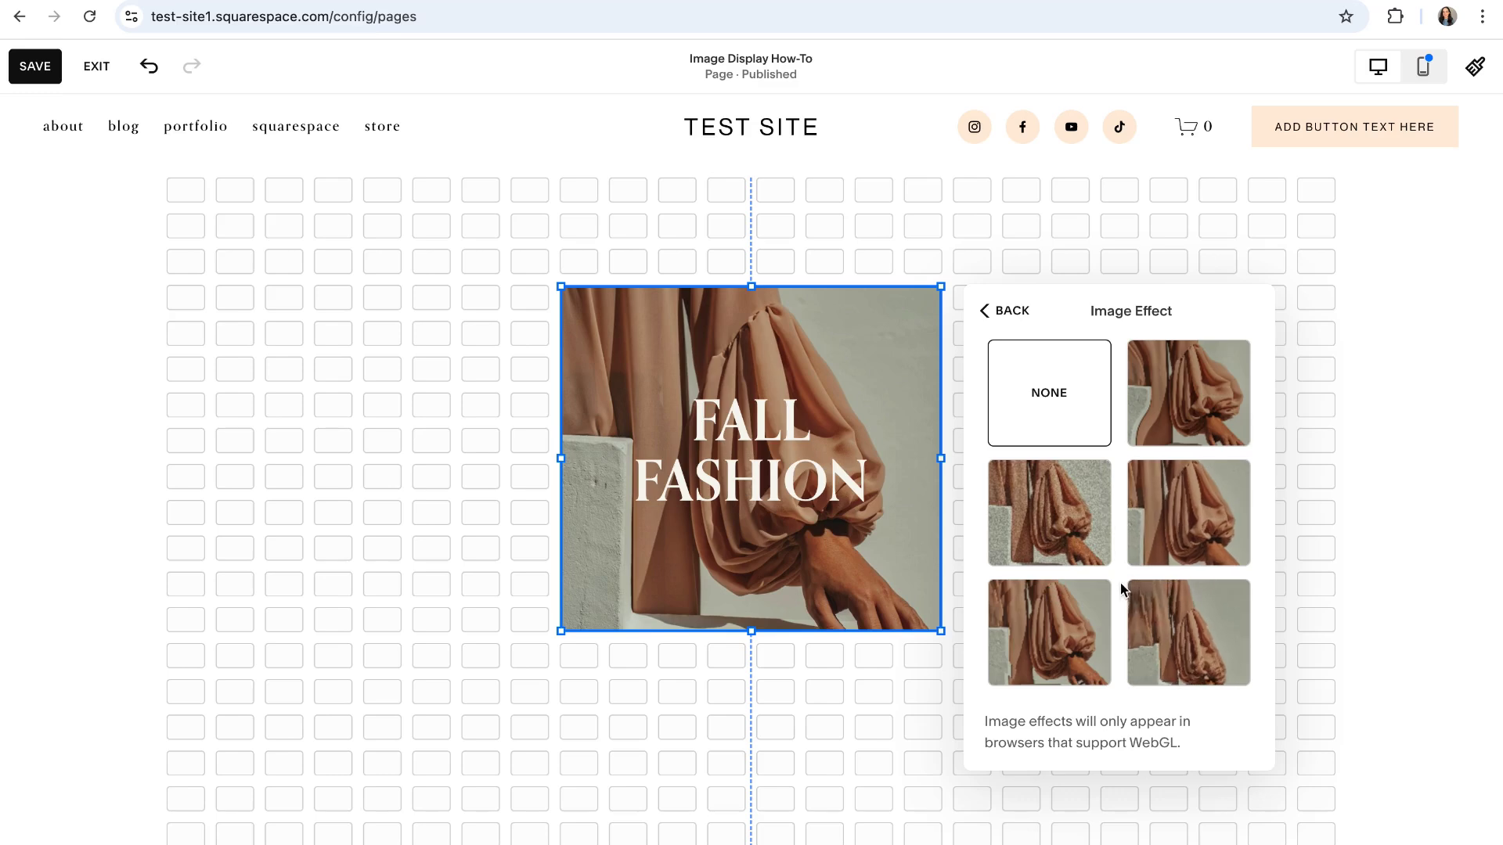
pyautogui.click(1211, 407)
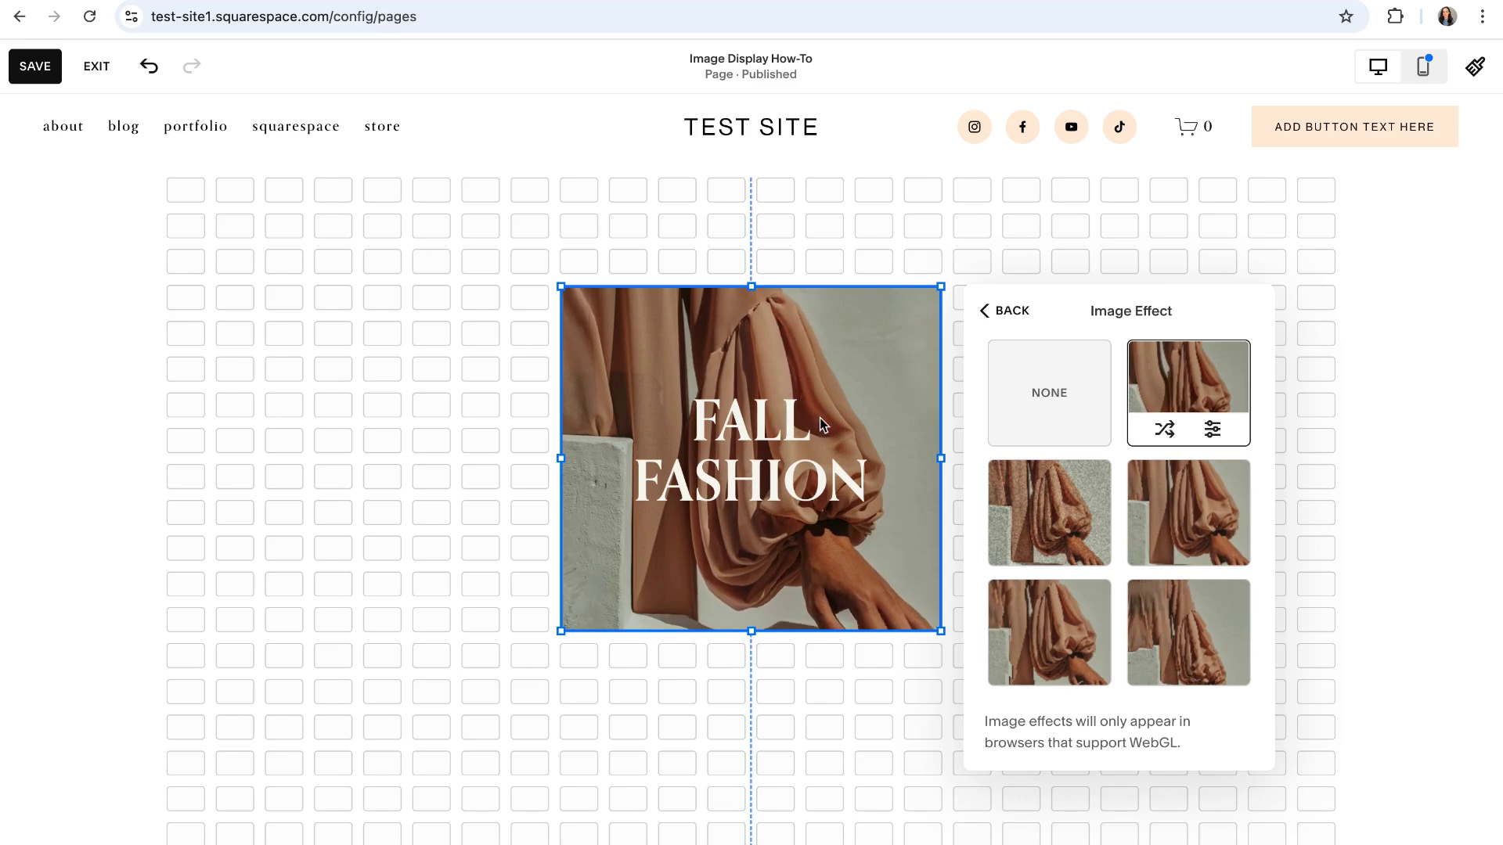
pyautogui.click(1054, 505)
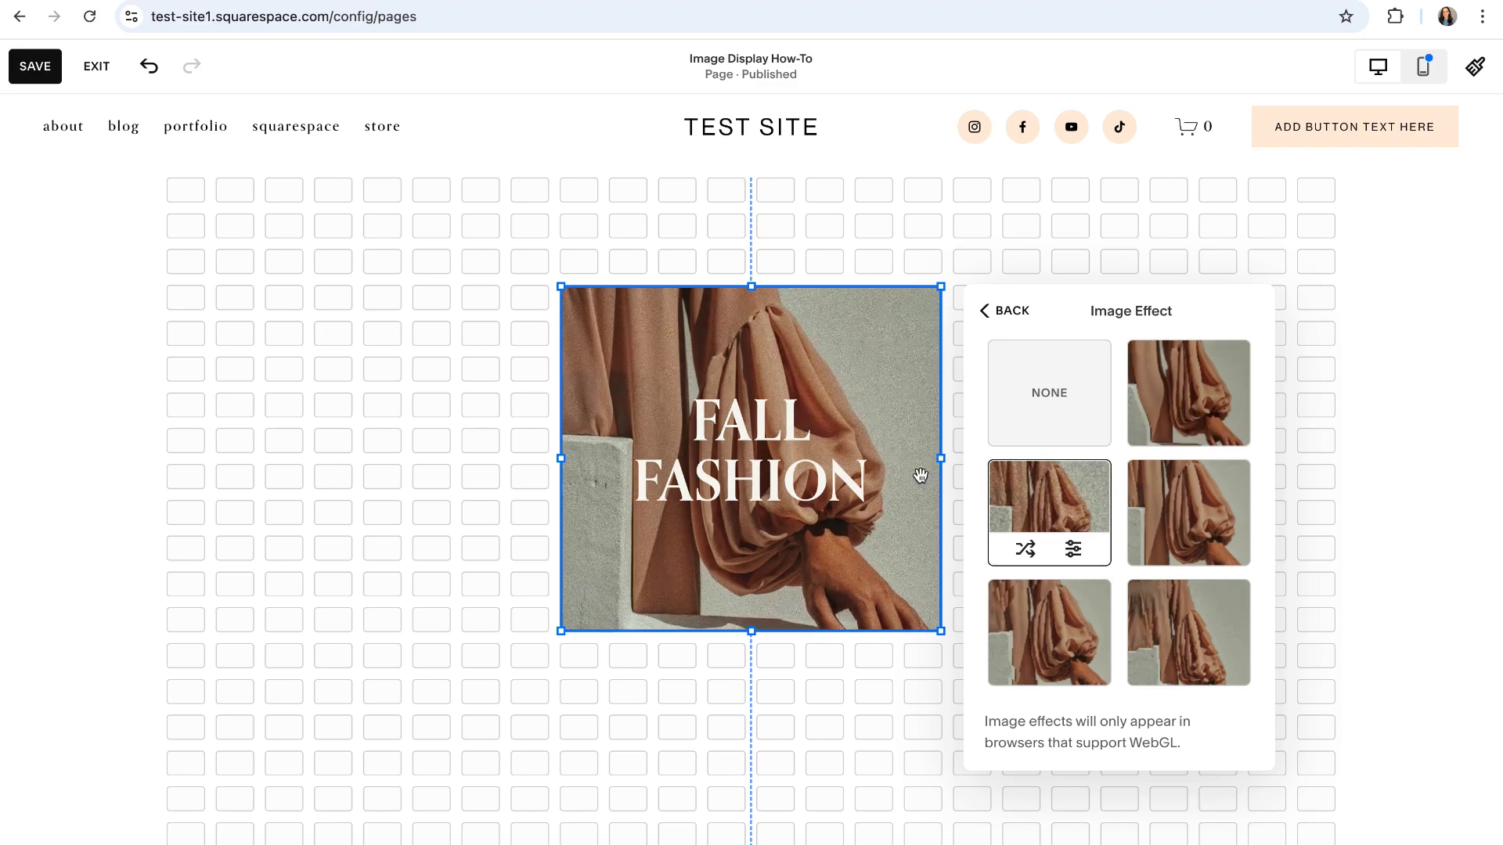
pyautogui.click(1037, 399)
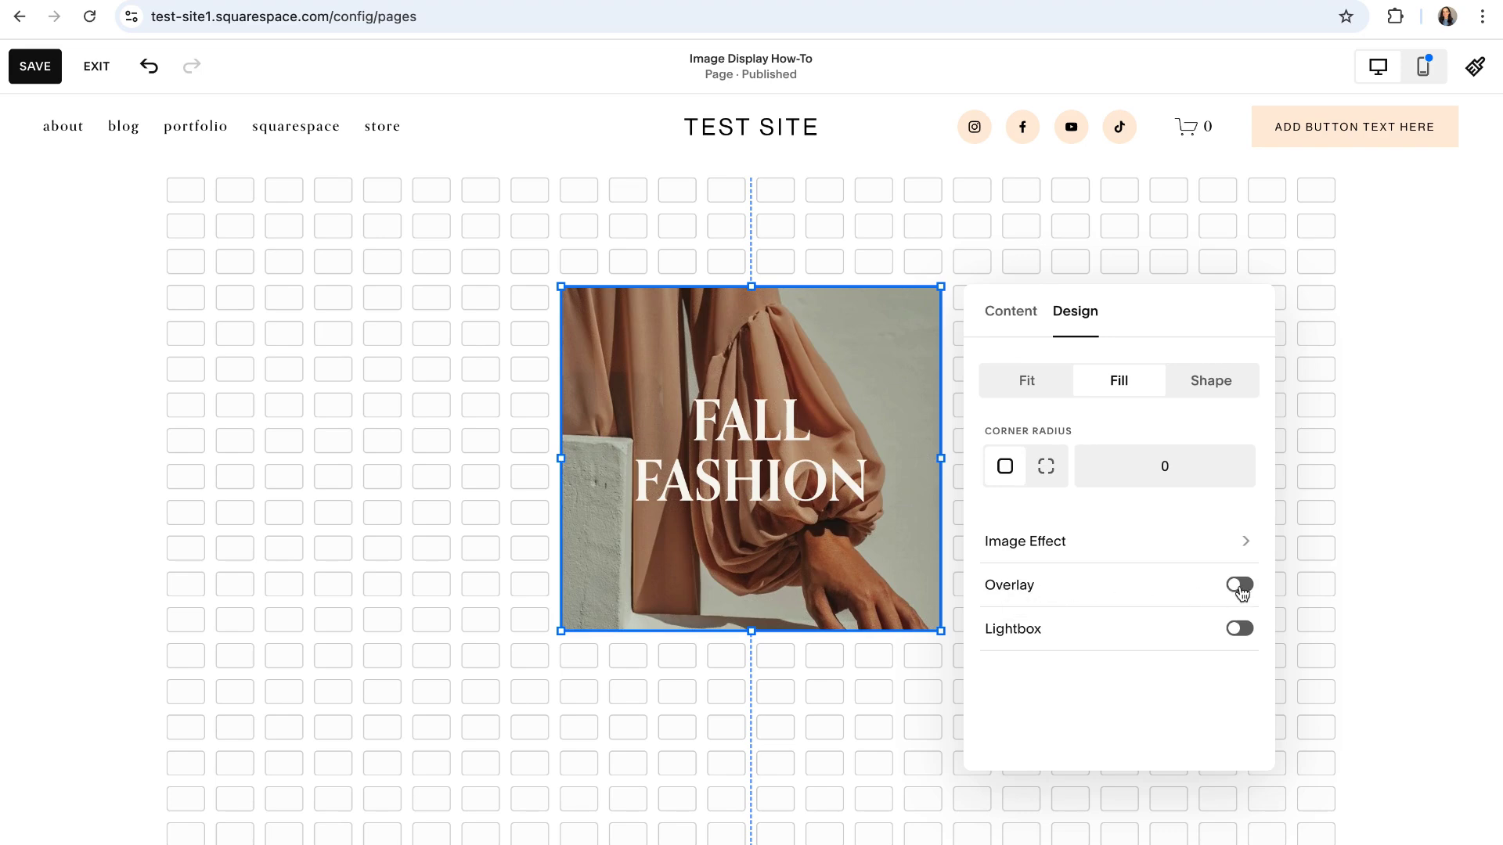
# - Turn on a colour overlay, set it to the brown palette colour and lower its opacity
pyautogui.click(1238, 587)
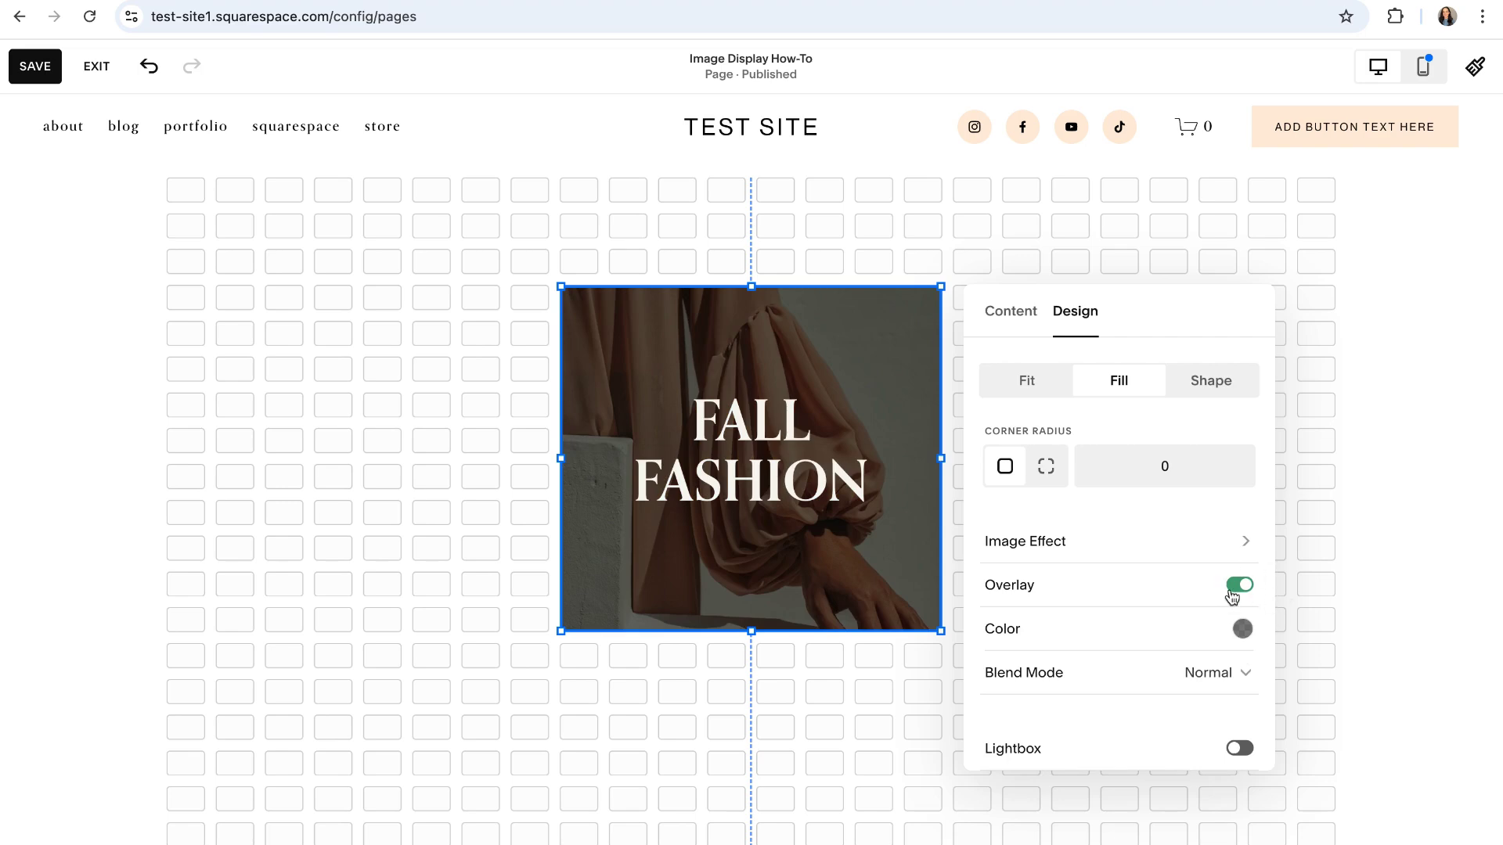
pyautogui.click(1242, 630)
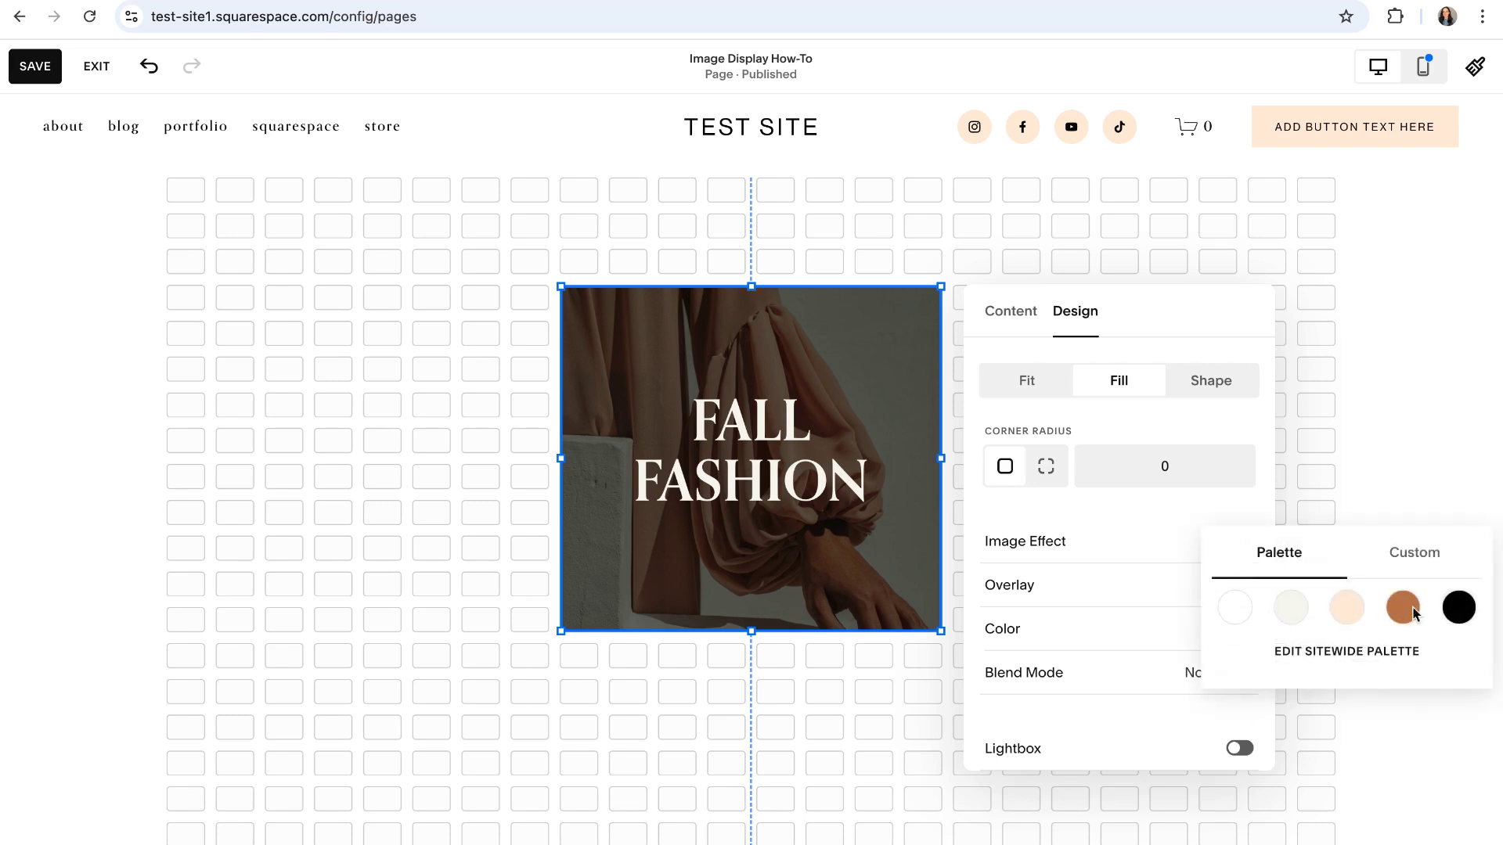
pyautogui.click(1415, 555)
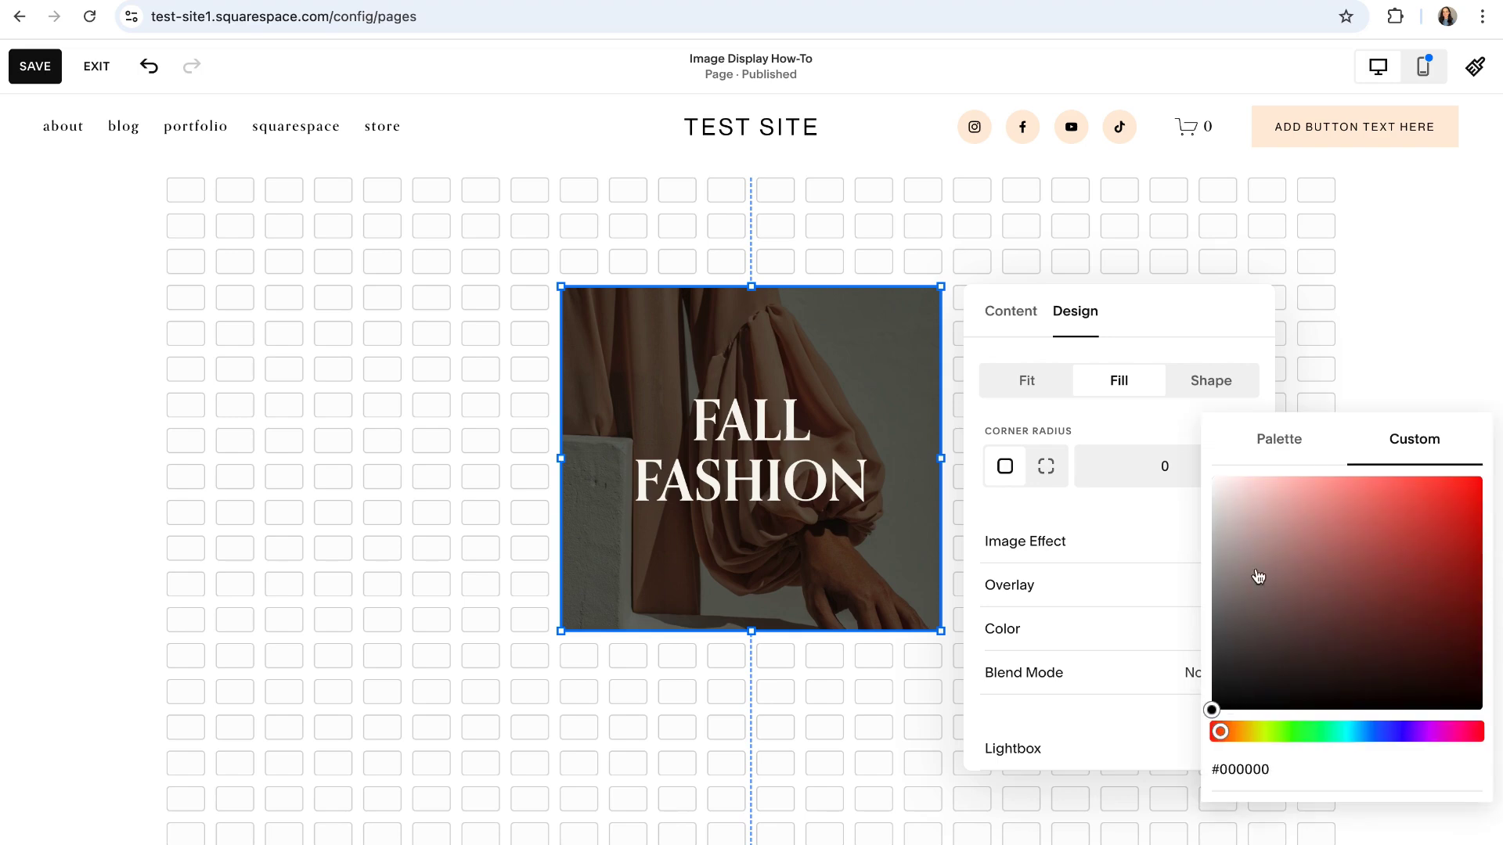
pyautogui.click(1422, 498)
pyautogui.click(1313, 531)
pyautogui.moveTo(1313, 530); pyautogui.dragTo(1273, 484)
pyautogui.click(1277, 428)
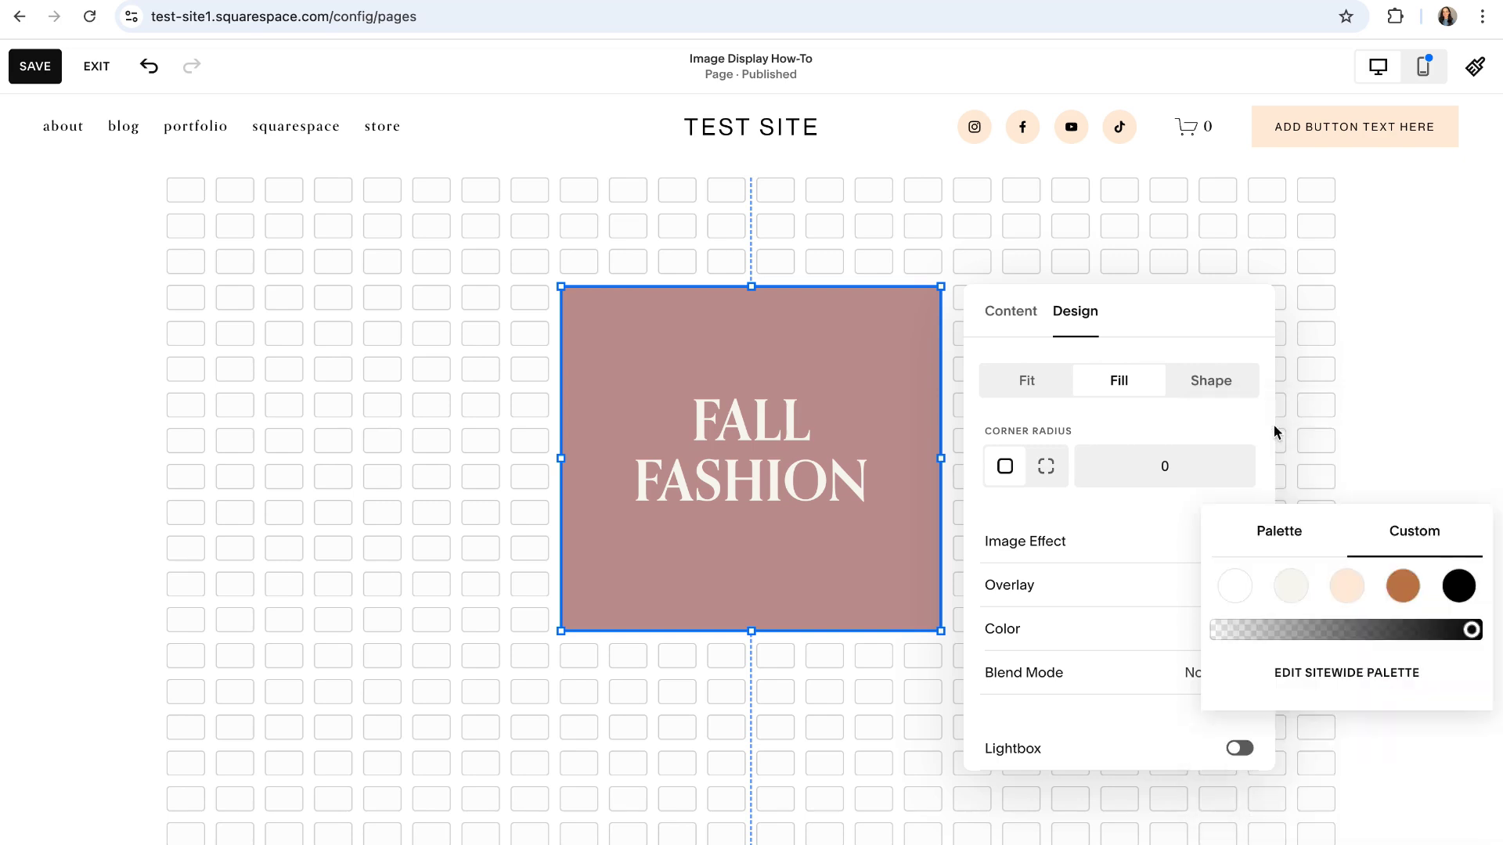
pyautogui.click(1408, 599)
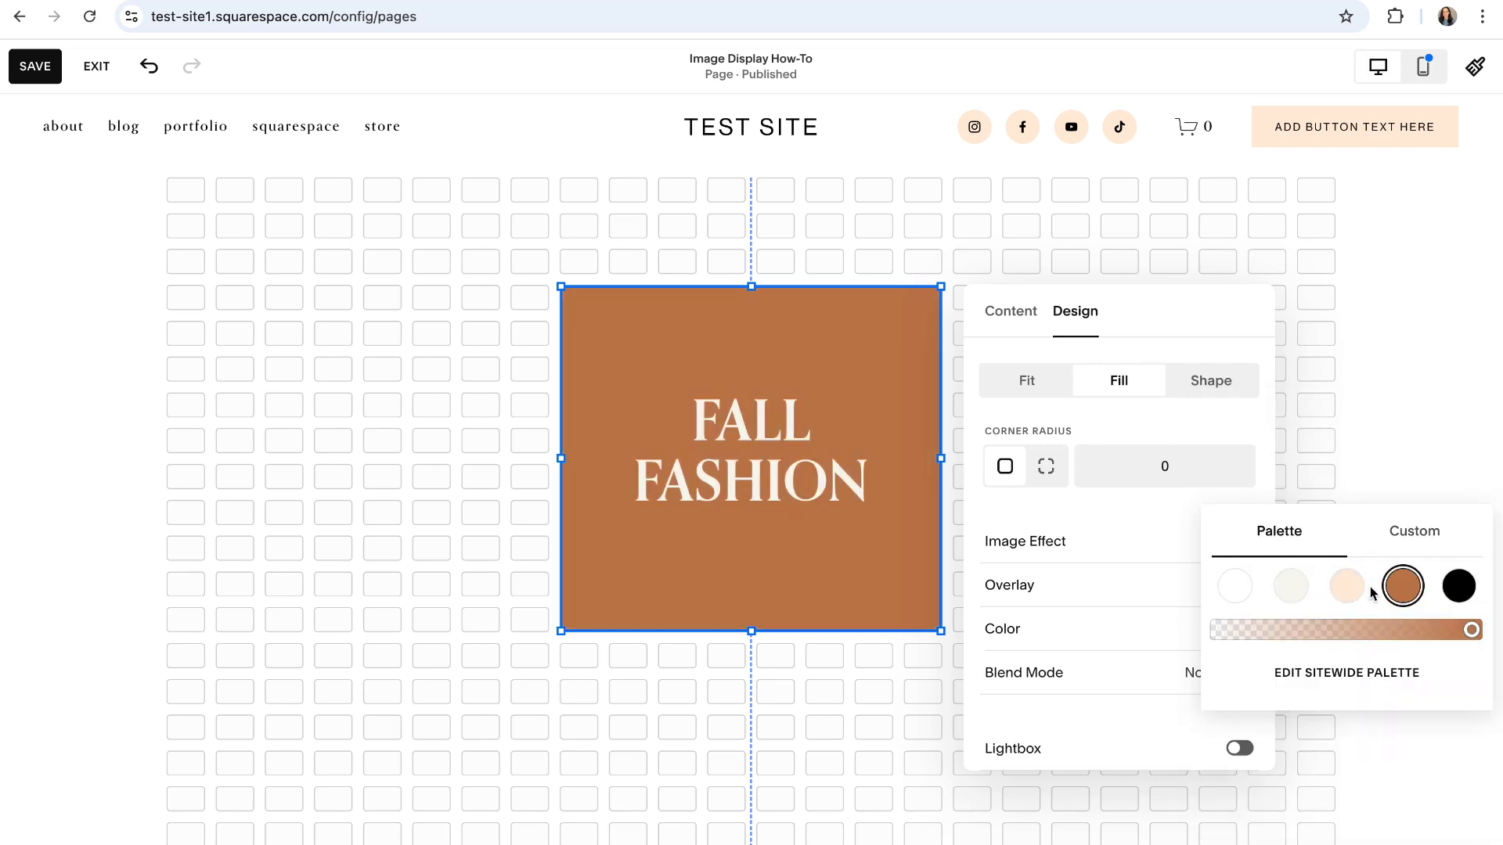
pyautogui.moveTo(1467, 630); pyautogui.dragTo(1293, 631)
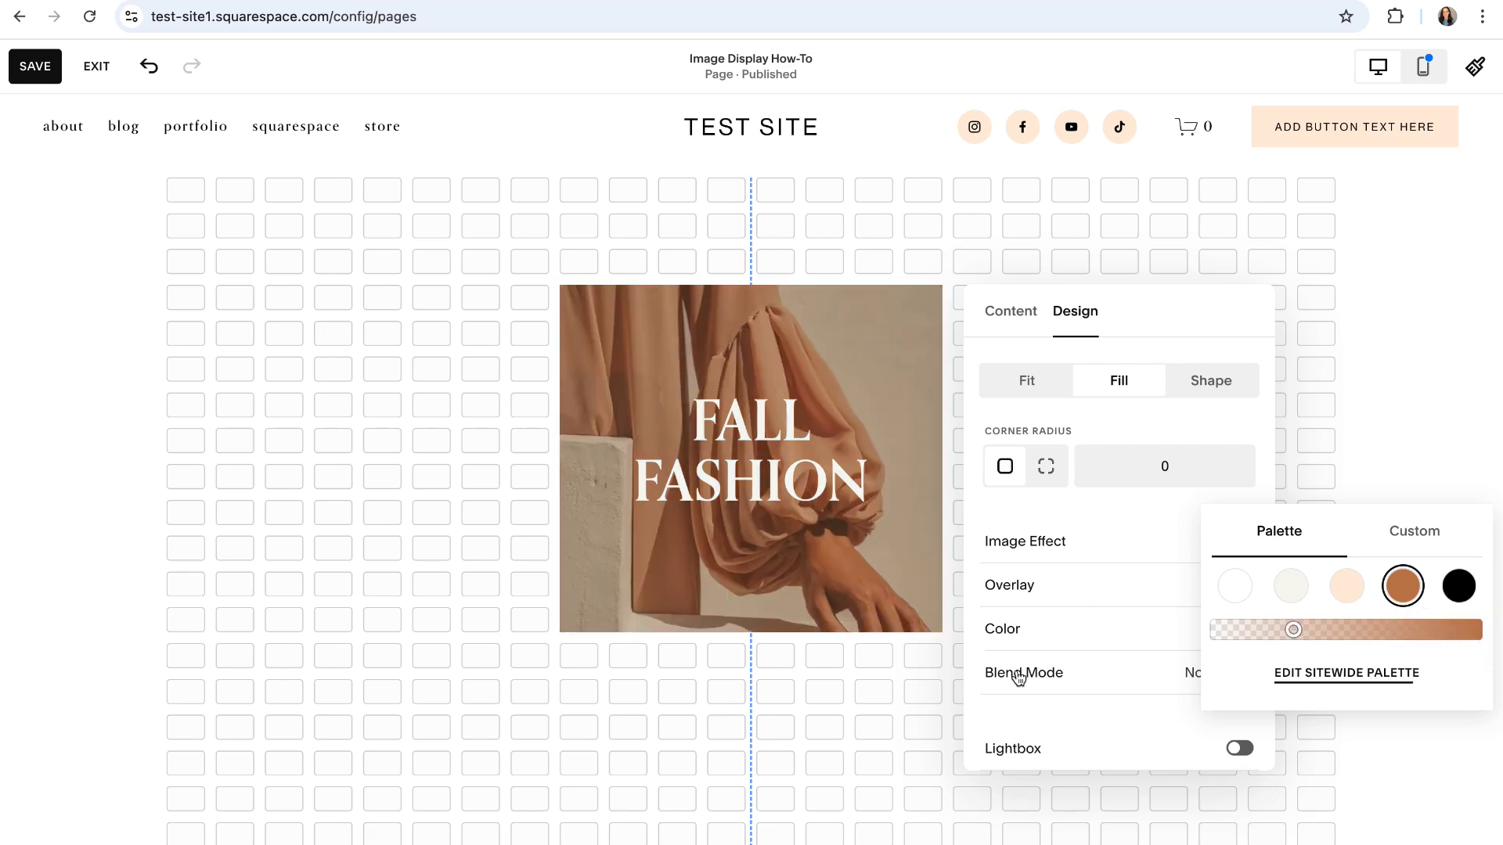
pyautogui.click(984, 718)
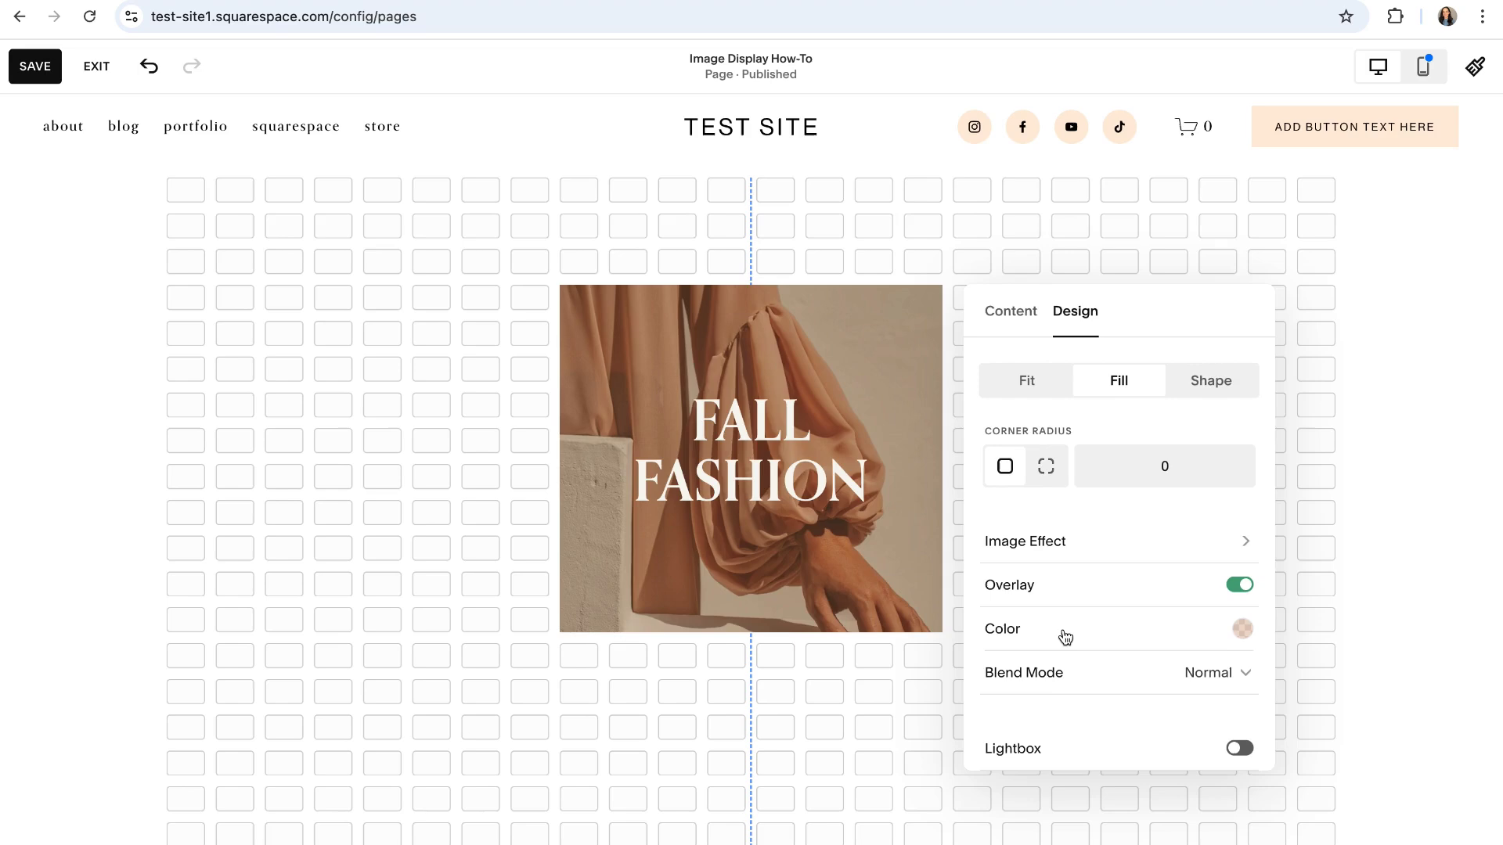
# - Set a library photo of a woman with a handbag as the empty section's background
pyautogui.scroll(-5, 1062, 535)
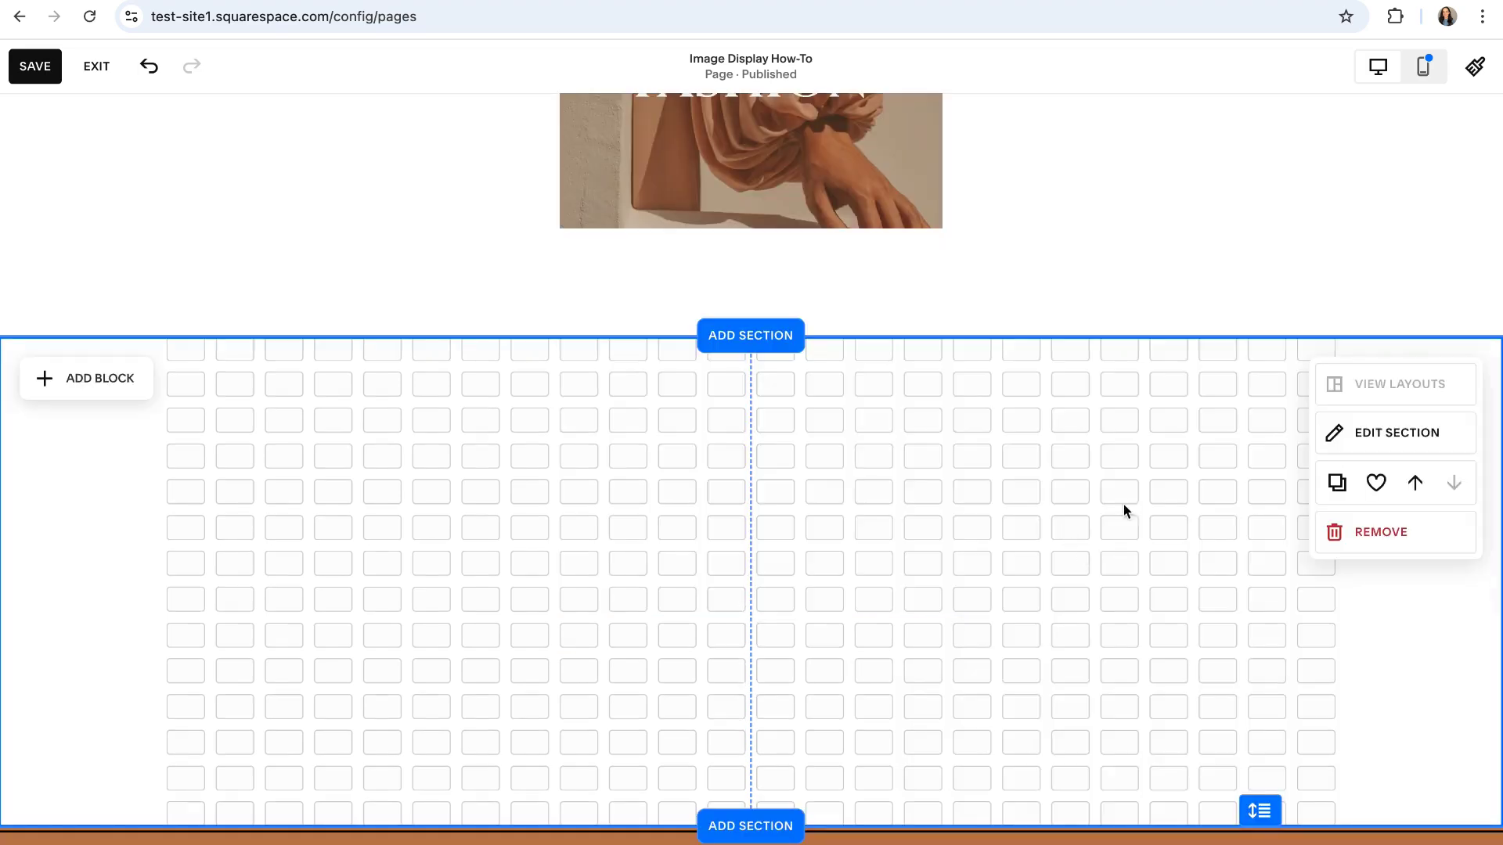
pyautogui.scroll(-1, 1125, 556)
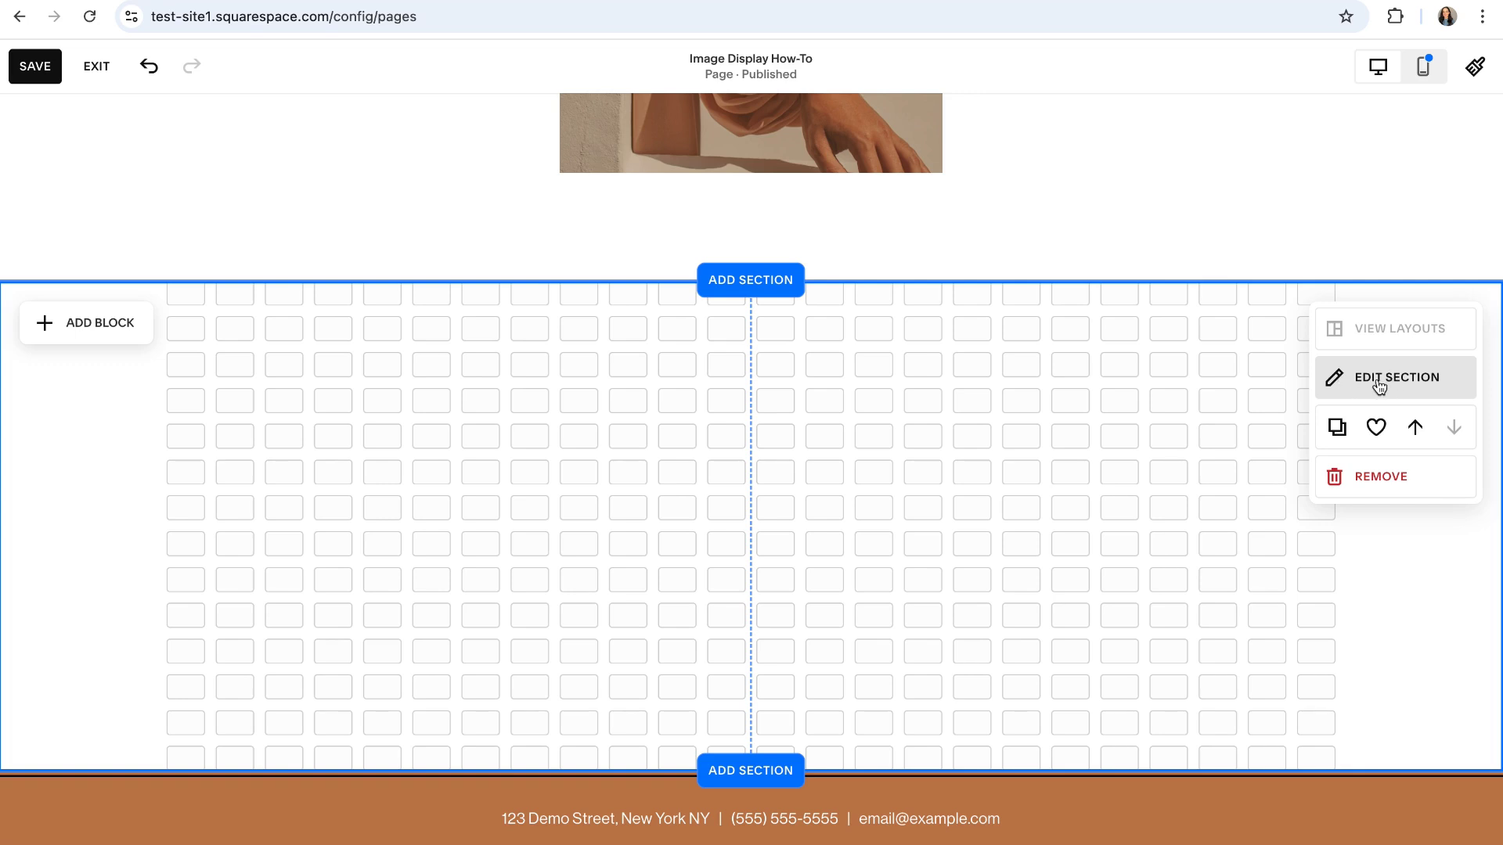
pyautogui.click(1379, 378)
pyautogui.click(1296, 342)
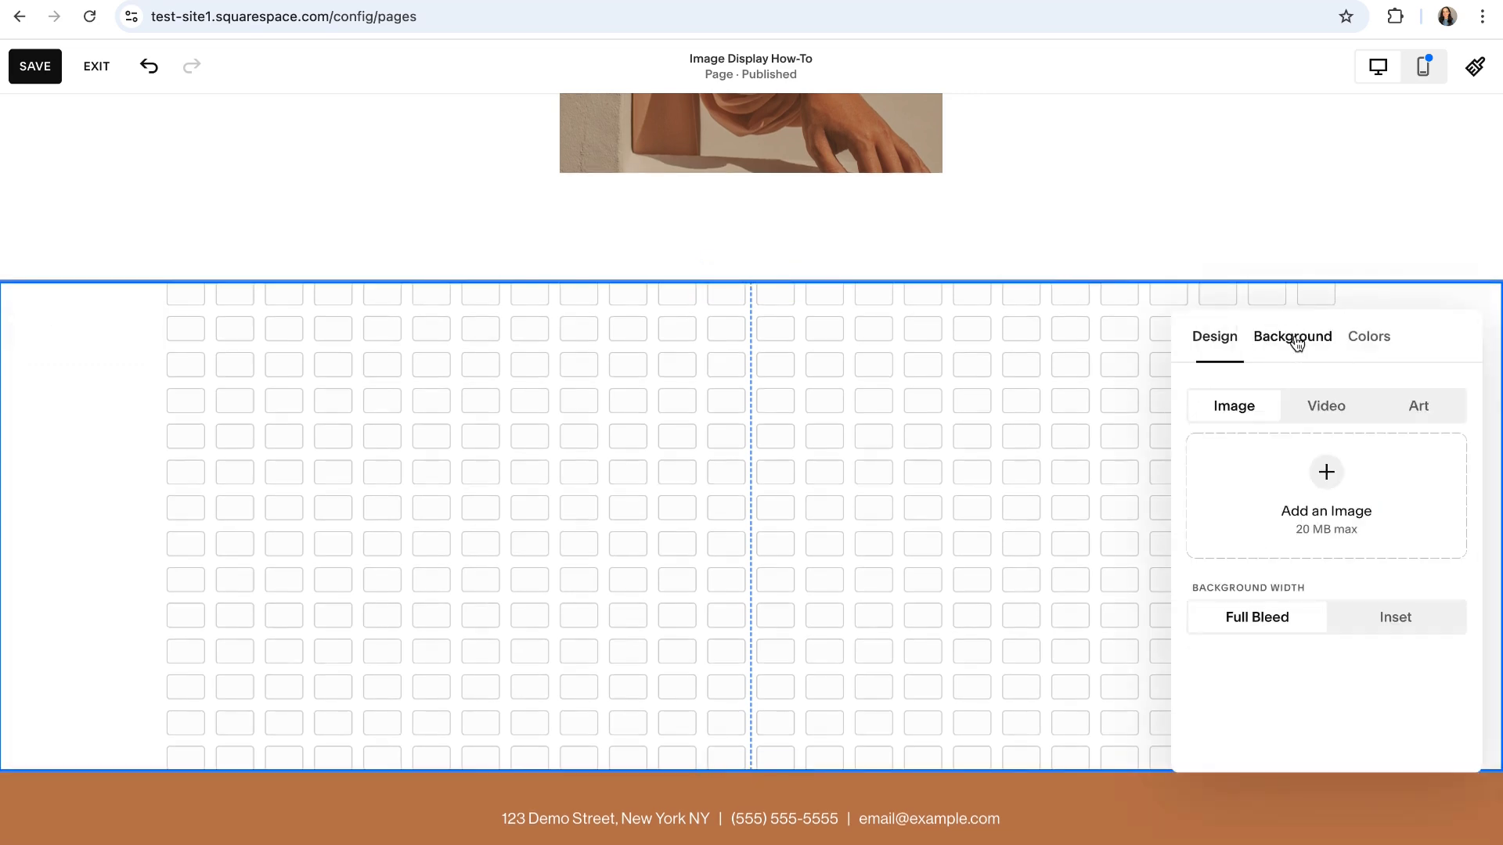
pyautogui.click(1327, 473)
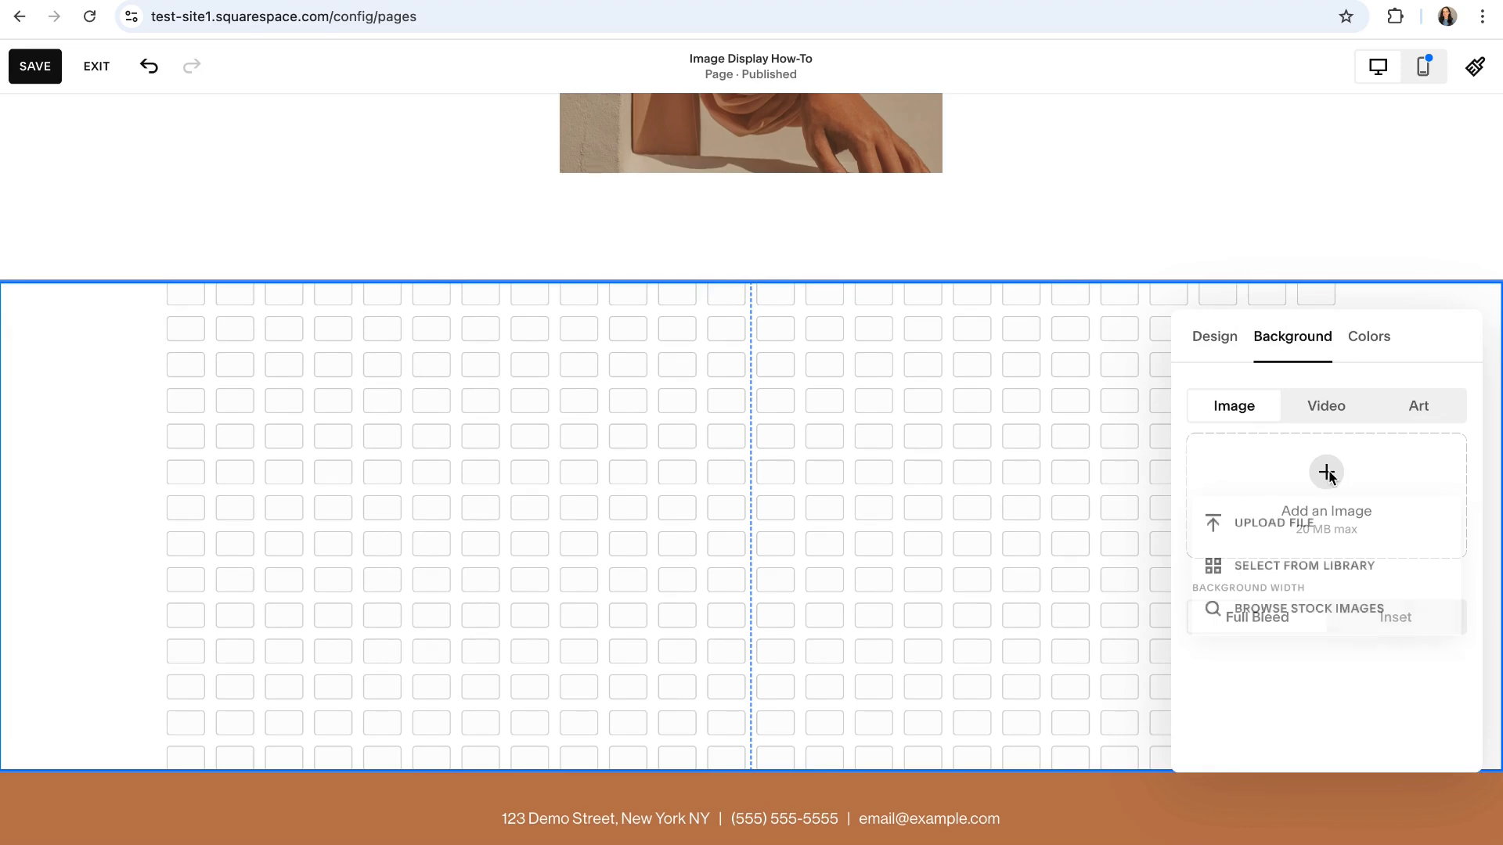
pyautogui.click(1294, 567)
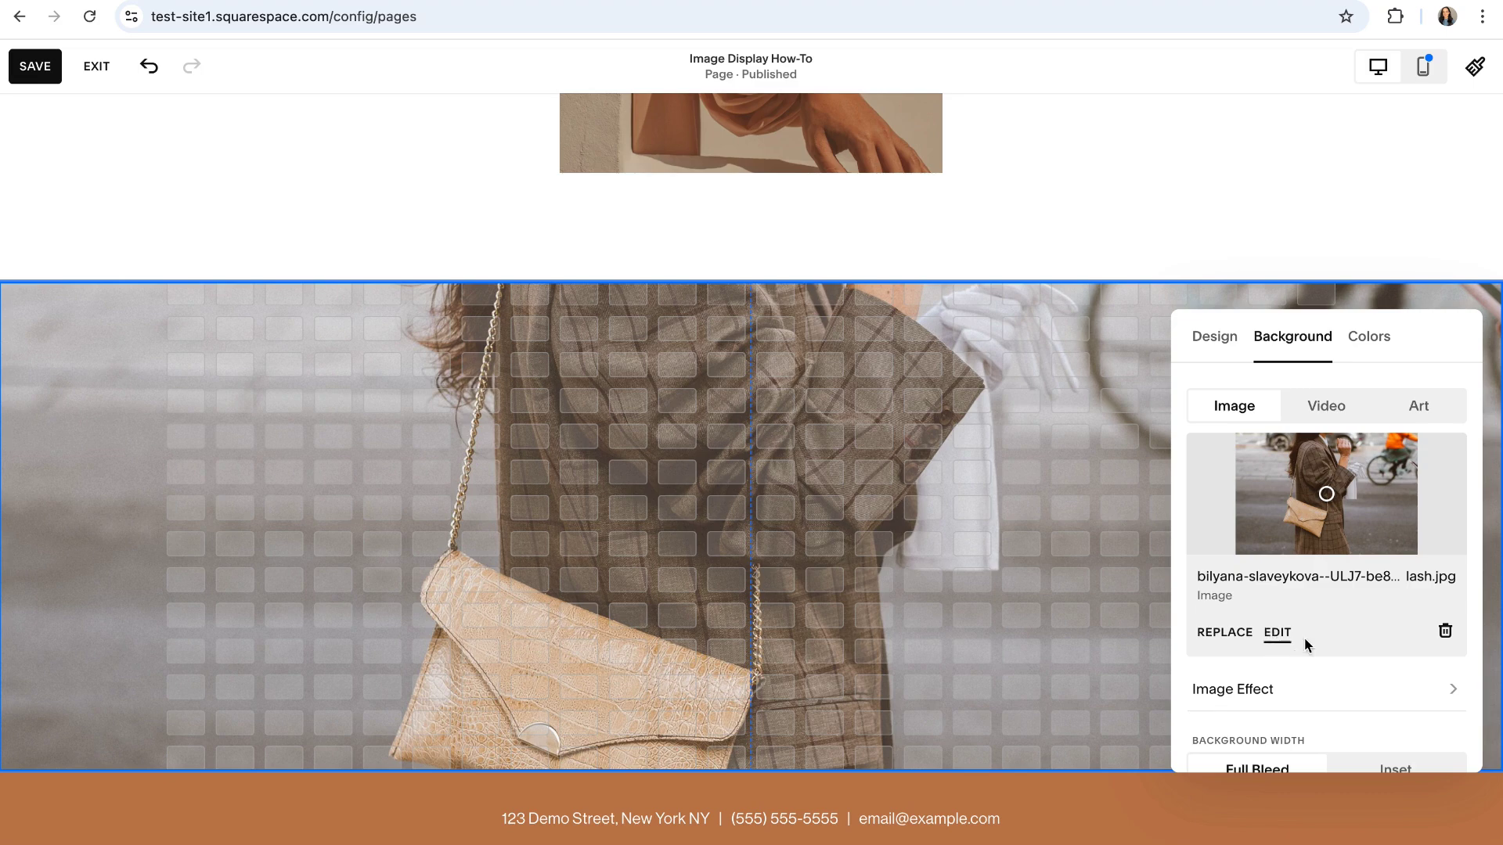
# - Adjust the background overlay opacity to lighten the handbag photo
pyautogui.scroll(-2, 1252, 626)
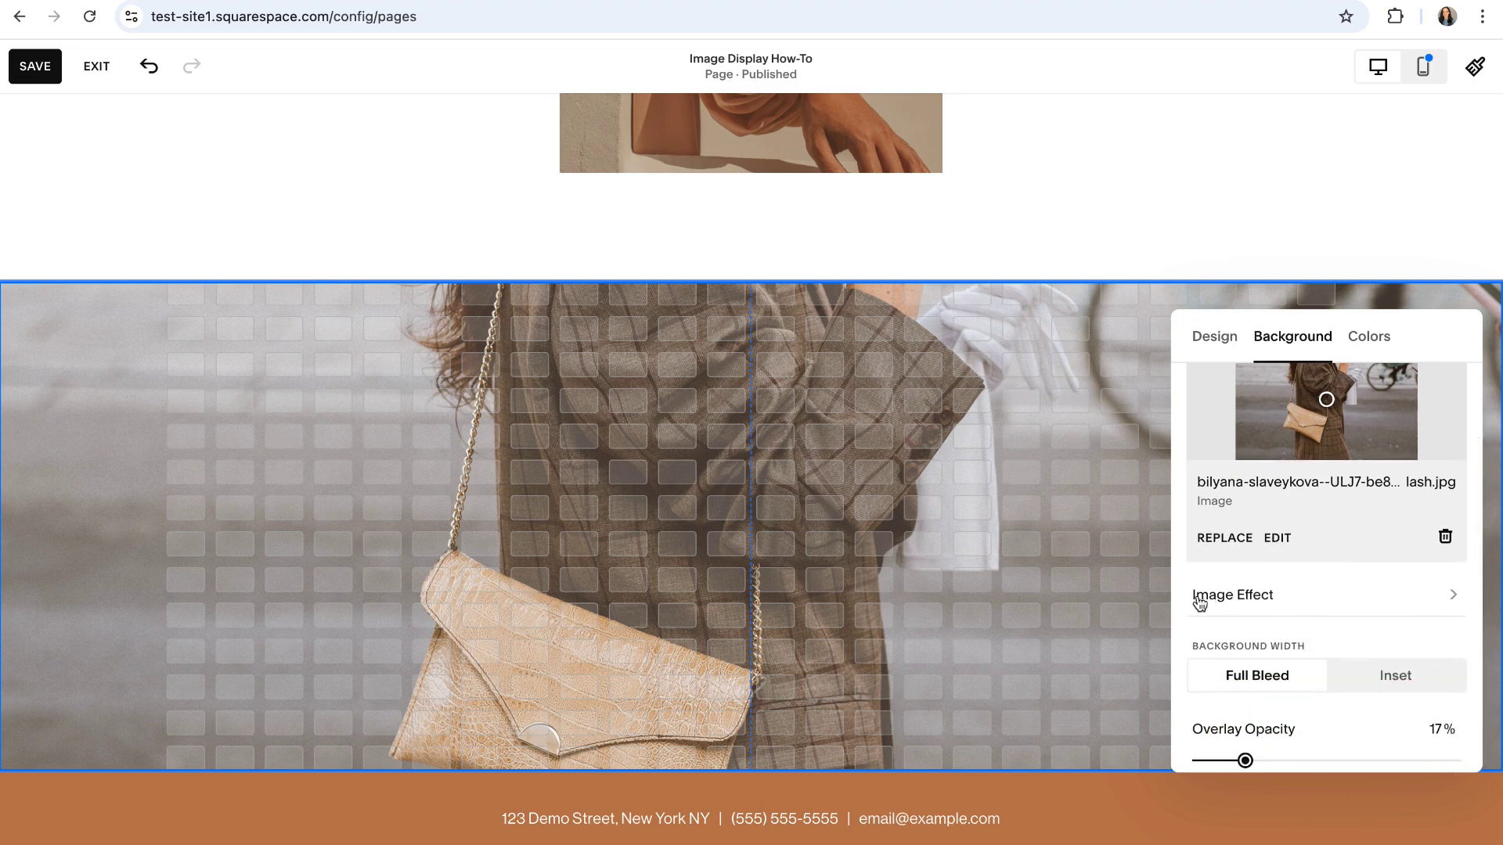
pyautogui.click(1247, 603)
pyautogui.scroll(-1, 1318, 574)
pyautogui.scroll(1, 1317, 574)
pyautogui.click(1221, 338)
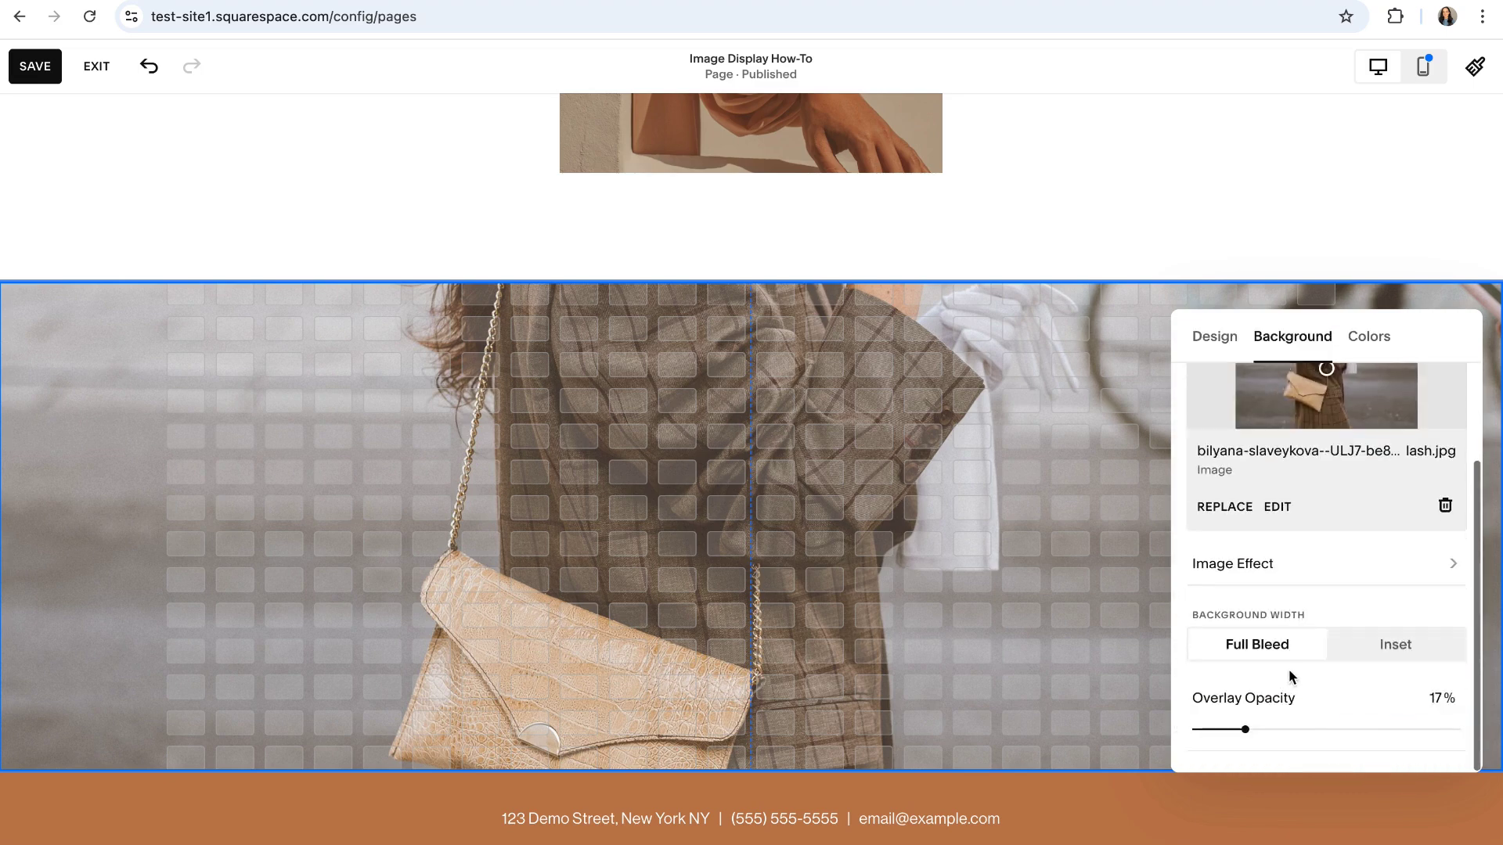
pyautogui.moveTo(1245, 734)
pyautogui.mouseDown()
pyautogui.moveTo(1406, 730)
pyautogui.moveTo(1222, 730)
pyautogui.mouseUp()
pyautogui.scroll(2, 1274, 633)
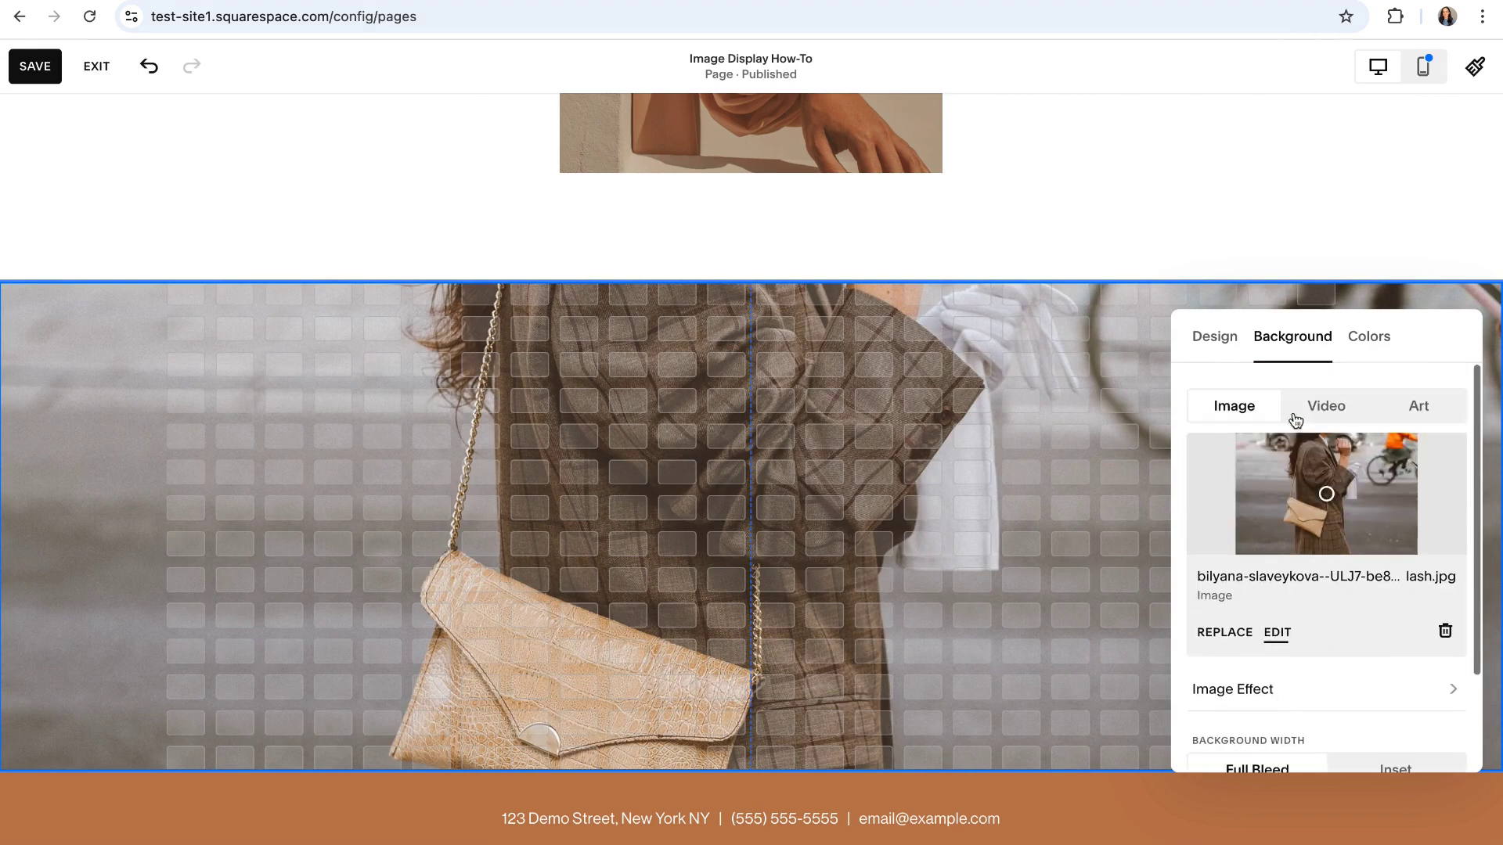
# - Add a text block centred and enlarged over the handbag photo for the SHOP NOW heading
pyautogui.click(859, 496)
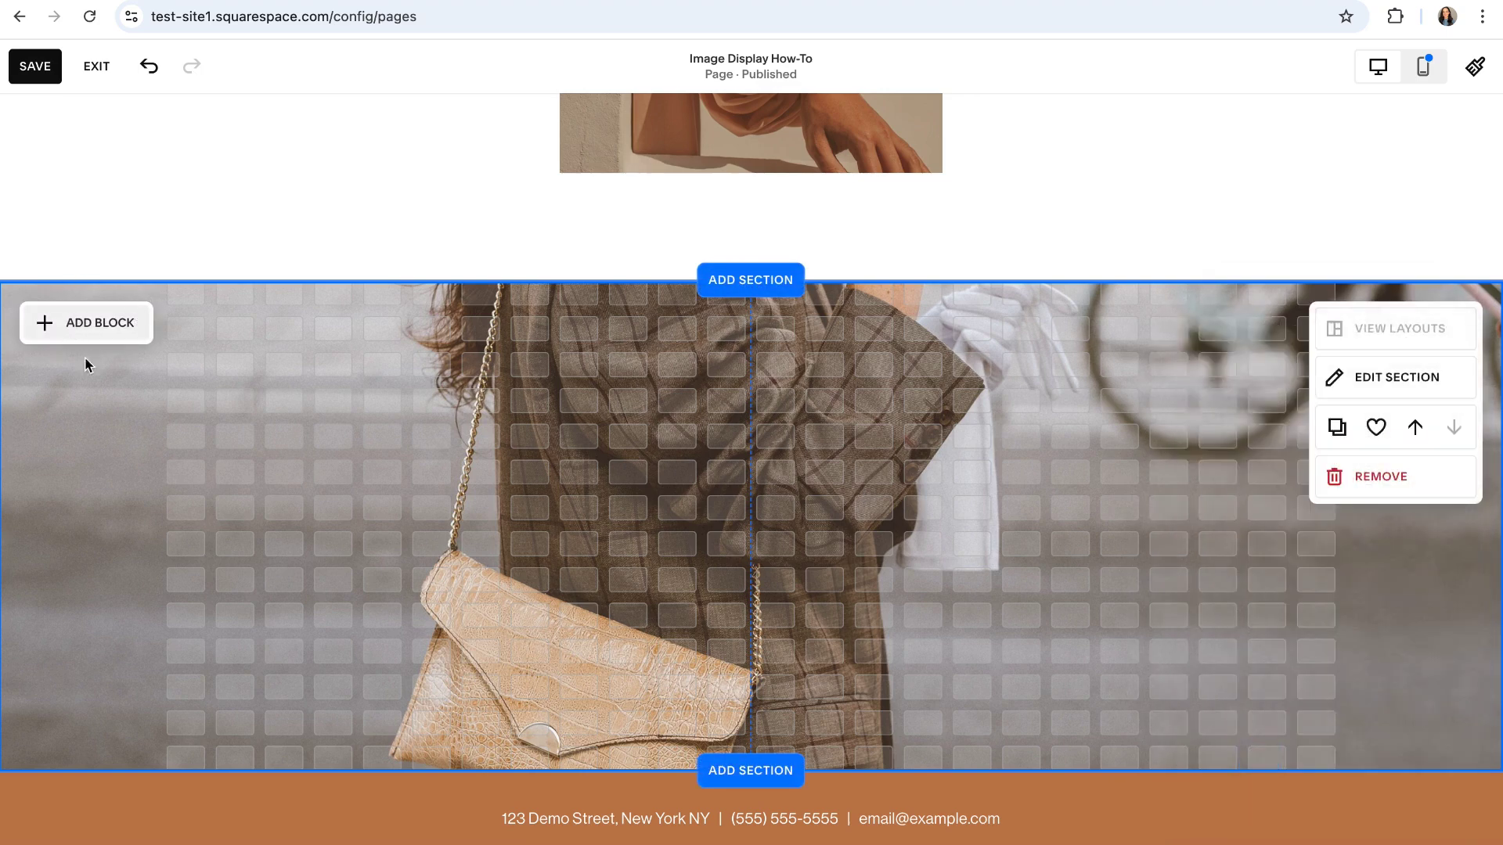
pyautogui.click(64, 324)
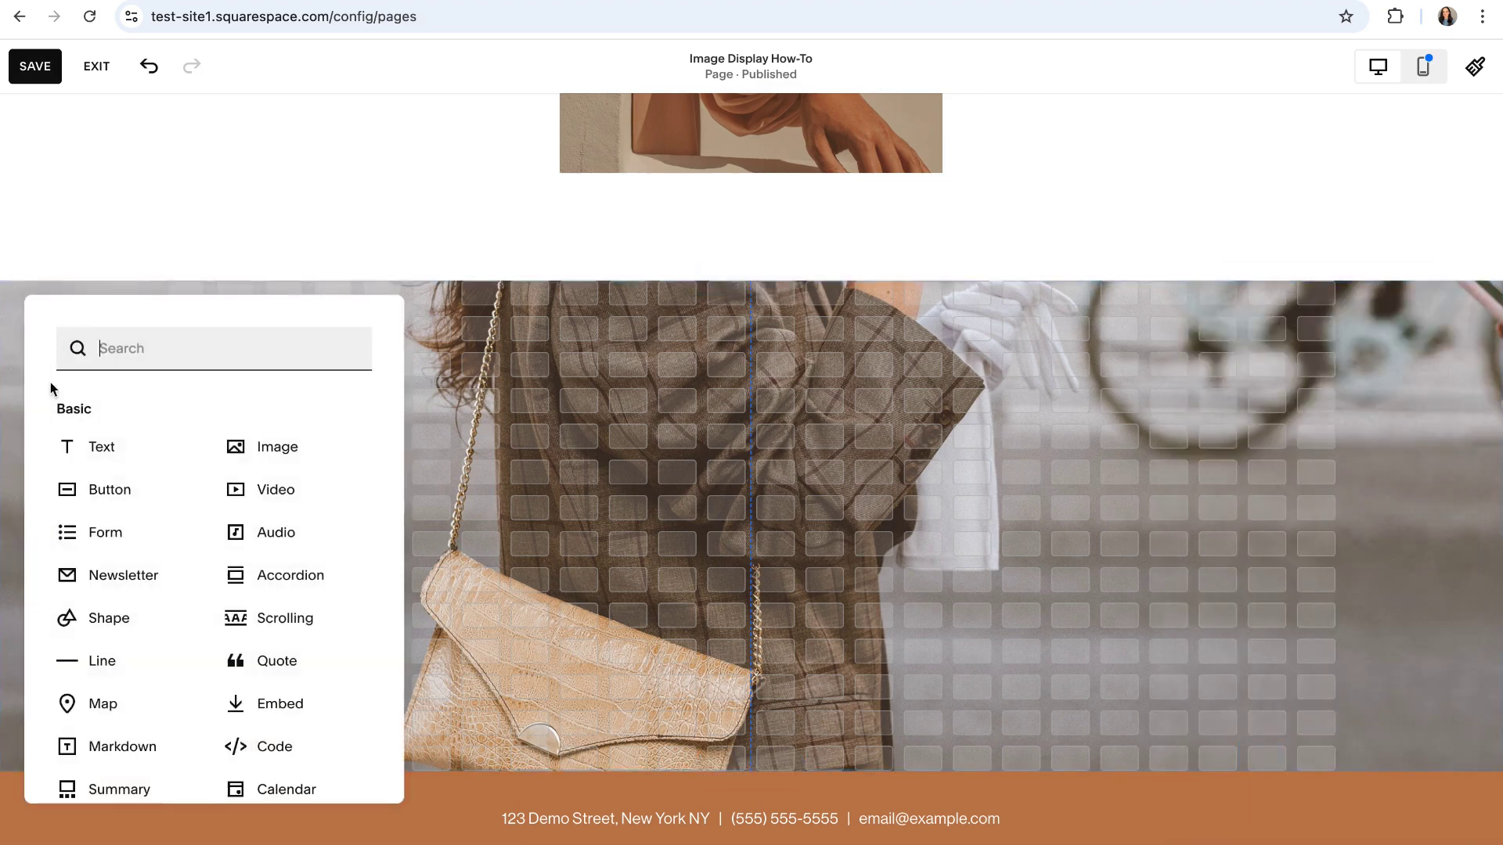
pyautogui.click(67, 452)
pyautogui.moveTo(274, 423); pyautogui.dragTo(661, 426)
pyautogui.moveTo(892, 419); pyautogui.dragTo(1088, 418)
pyautogui.moveTo(849, 447); pyautogui.dragTo(815, 446)
pyautogui.click(601, 404)
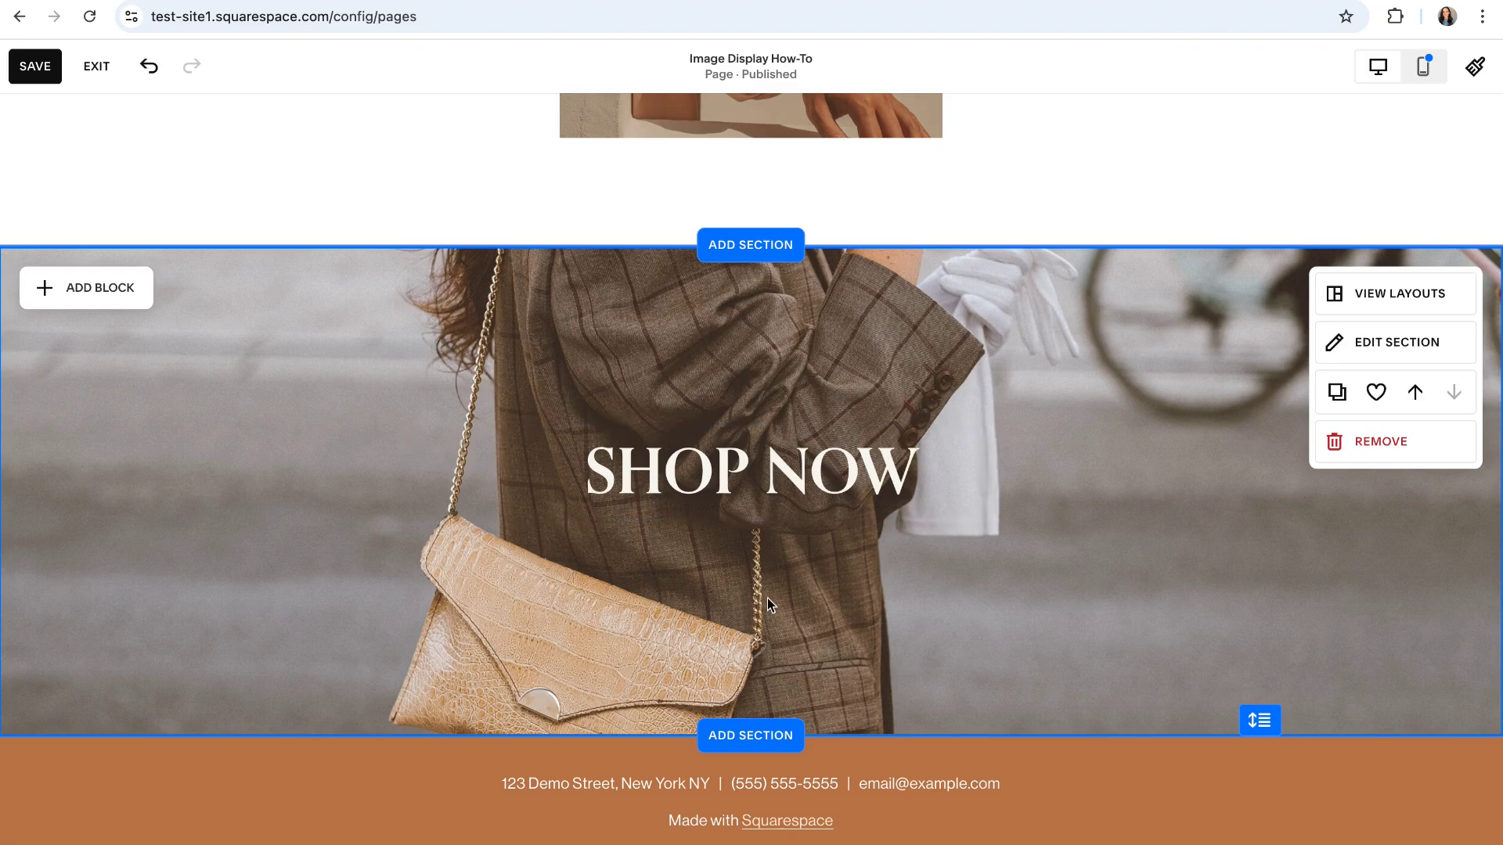
# - Scroll the live example page up, then back down to the empty section below the header
pyautogui.scroll(5, 1086, 629)
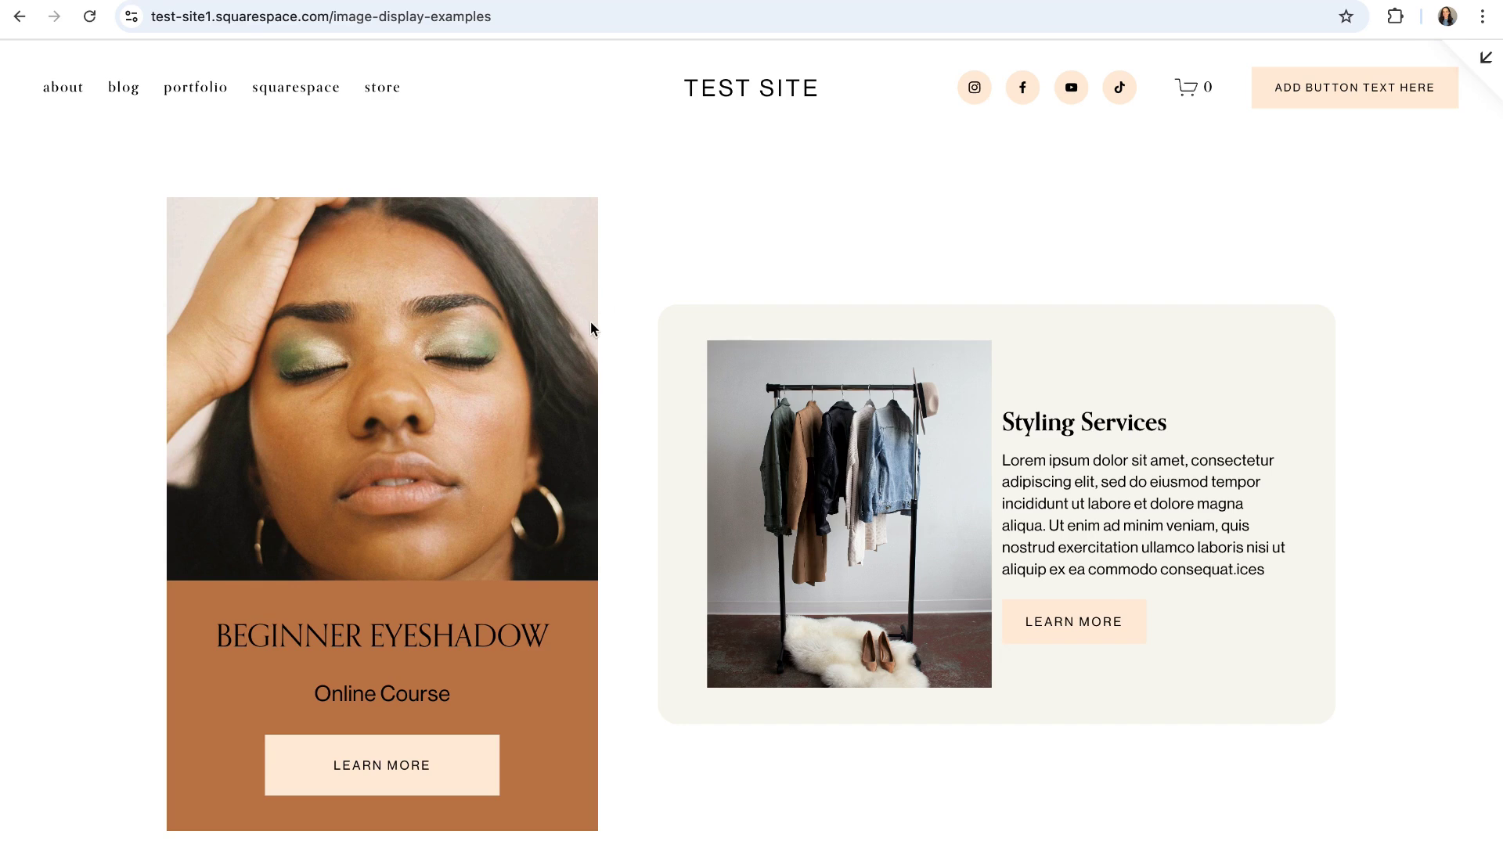
pyautogui.scroll(-1, 599, 223)
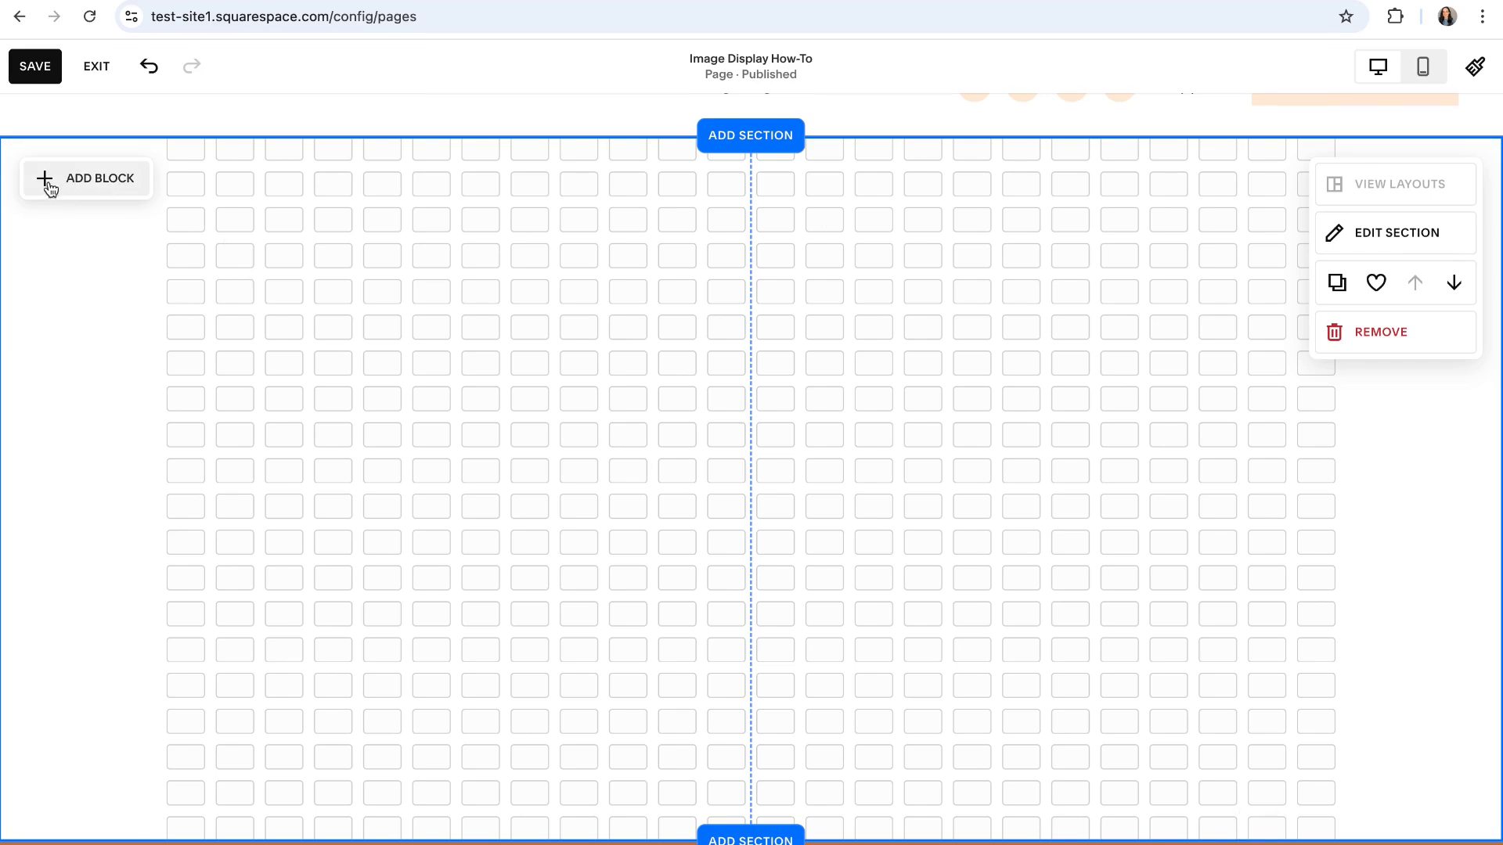
# - Add a shape block, enlarge it and centre it on the grid's middle guideline
pyautogui.click(97, 182)
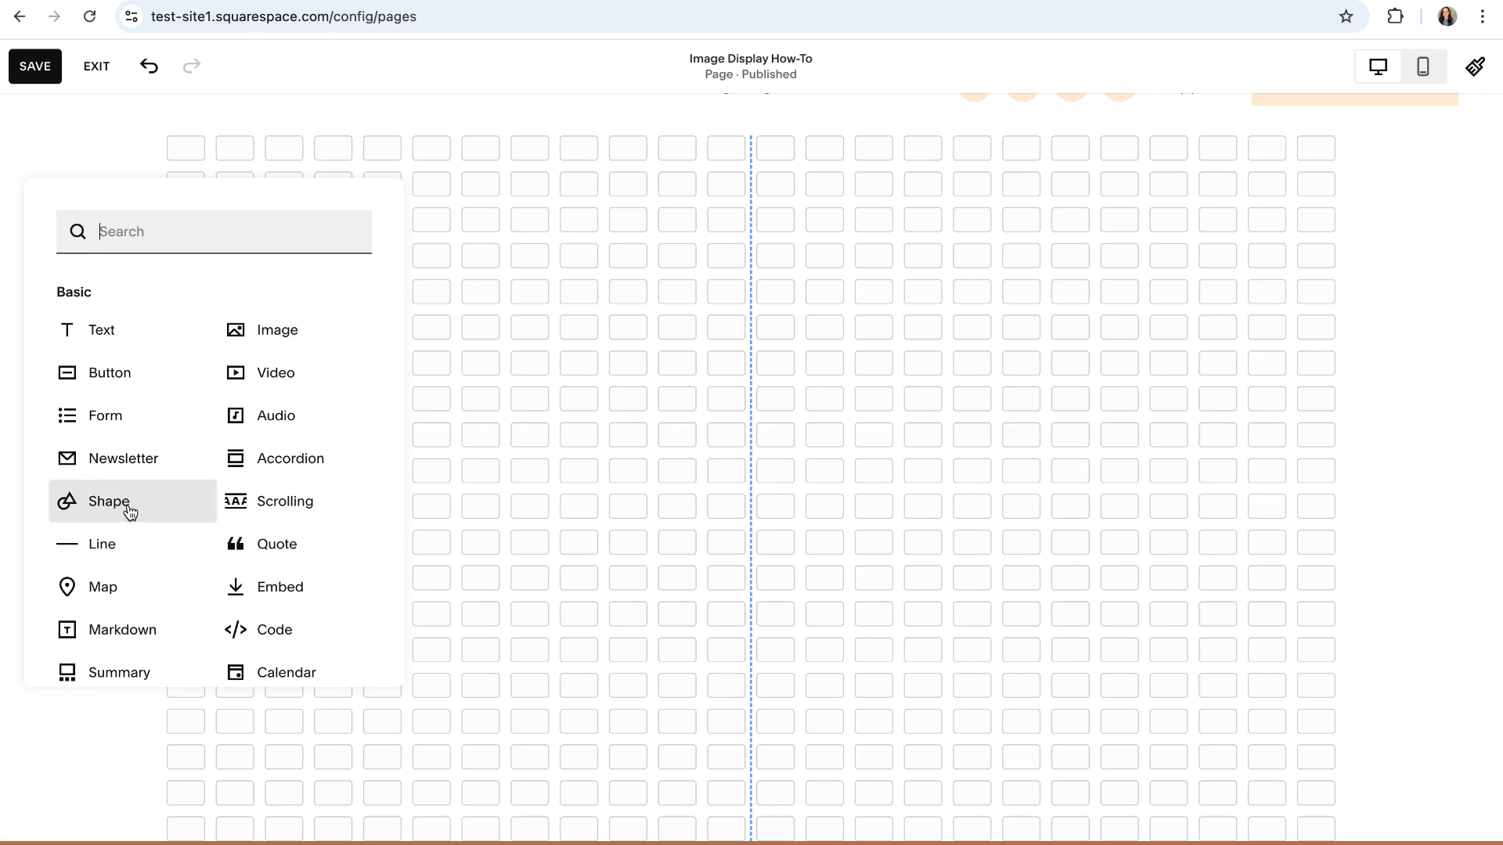
pyautogui.click(105, 509)
pyautogui.moveTo(315, 282); pyautogui.dragTo(684, 339)
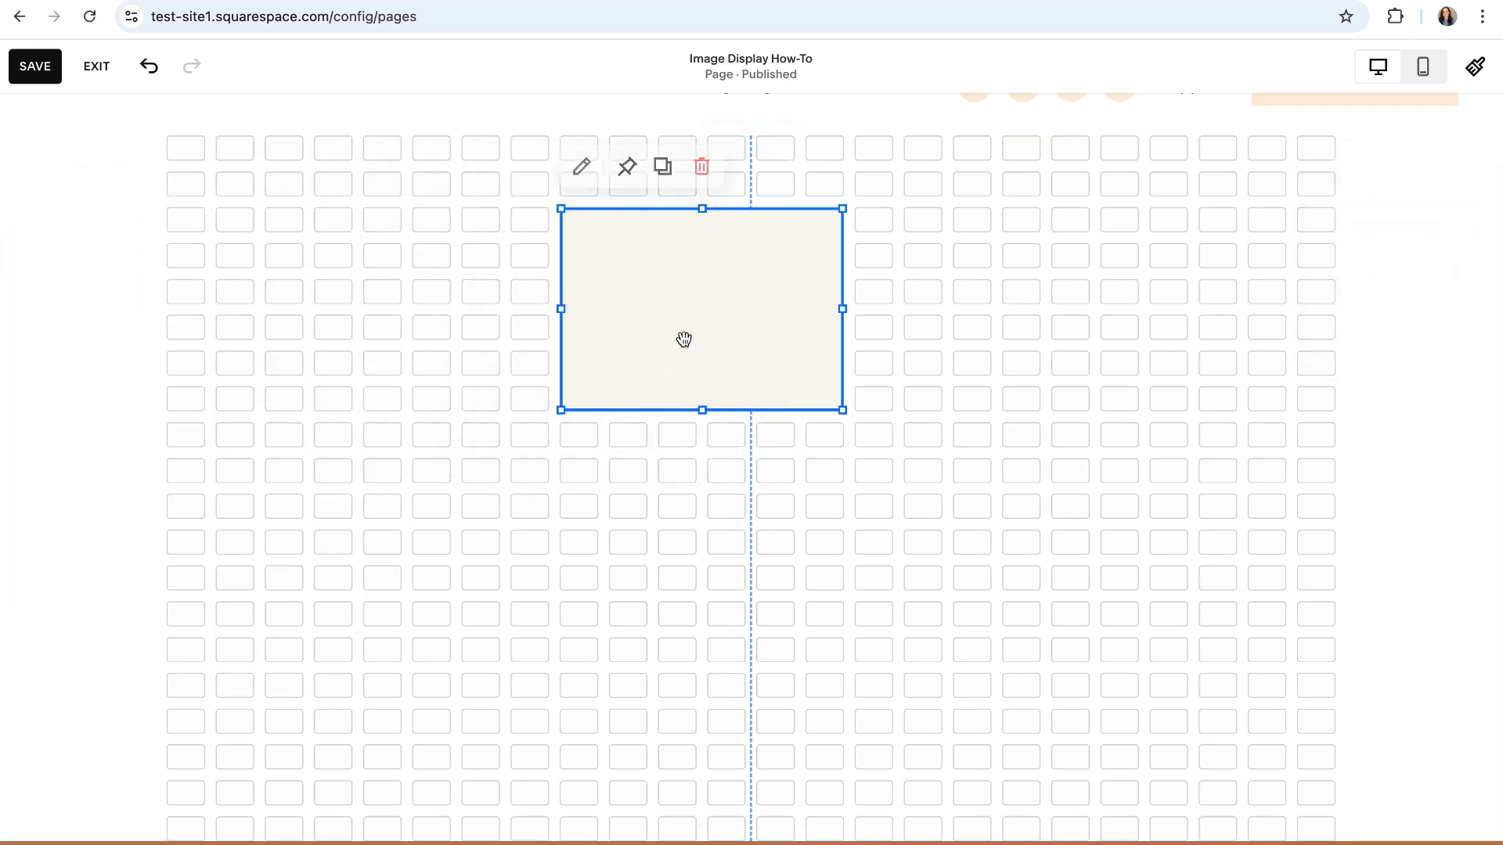
pyautogui.moveTo(844, 410); pyautogui.dragTo(976, 624)
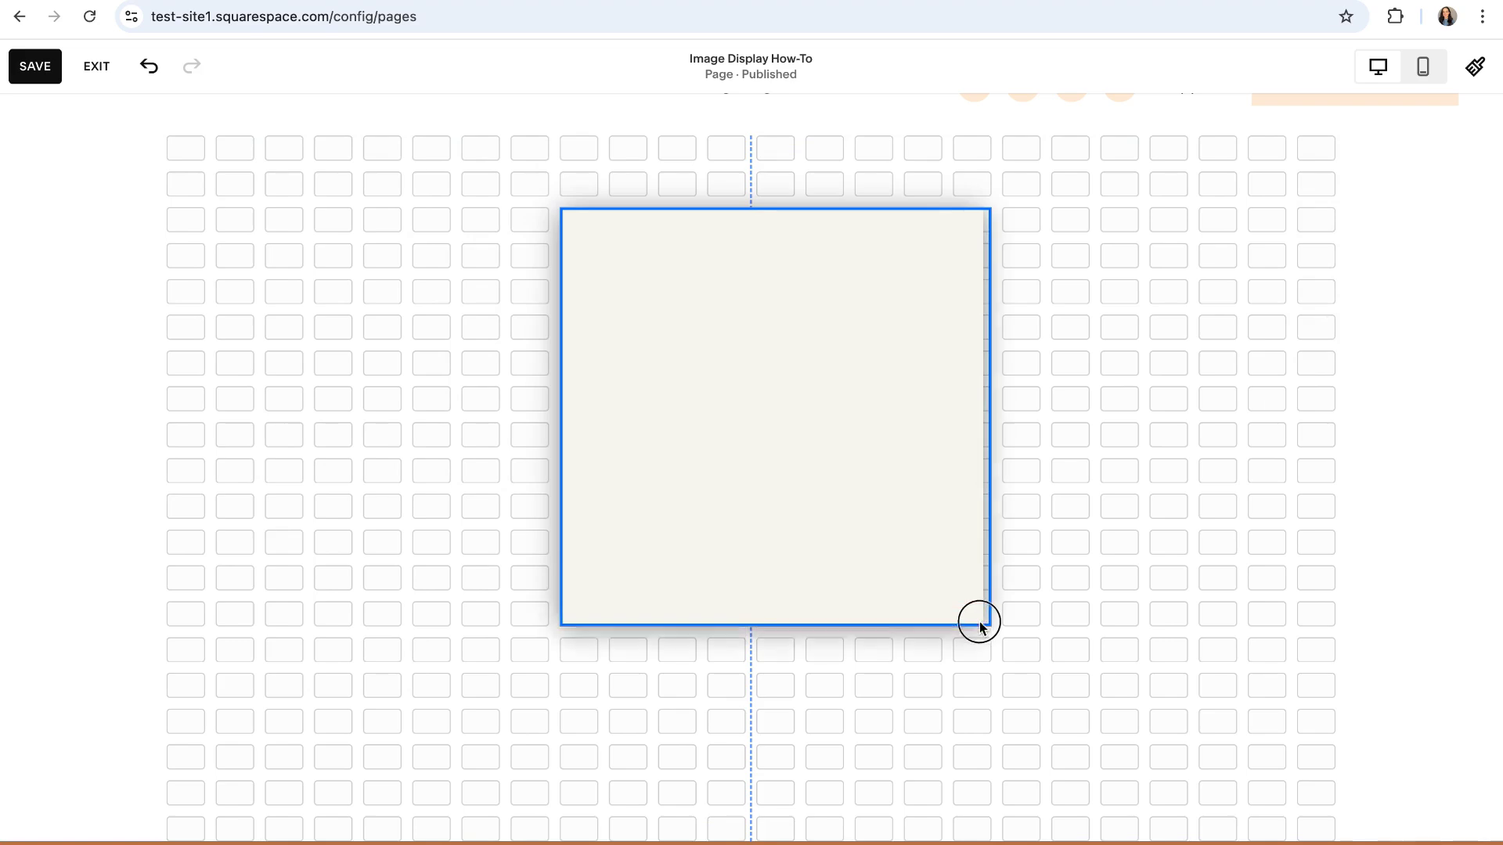
pyautogui.moveTo(885, 470); pyautogui.dragTo(833, 454)
# - Keep the rectangle shape and colour it brown with no outline
pyautogui.doubleClick(758, 386)
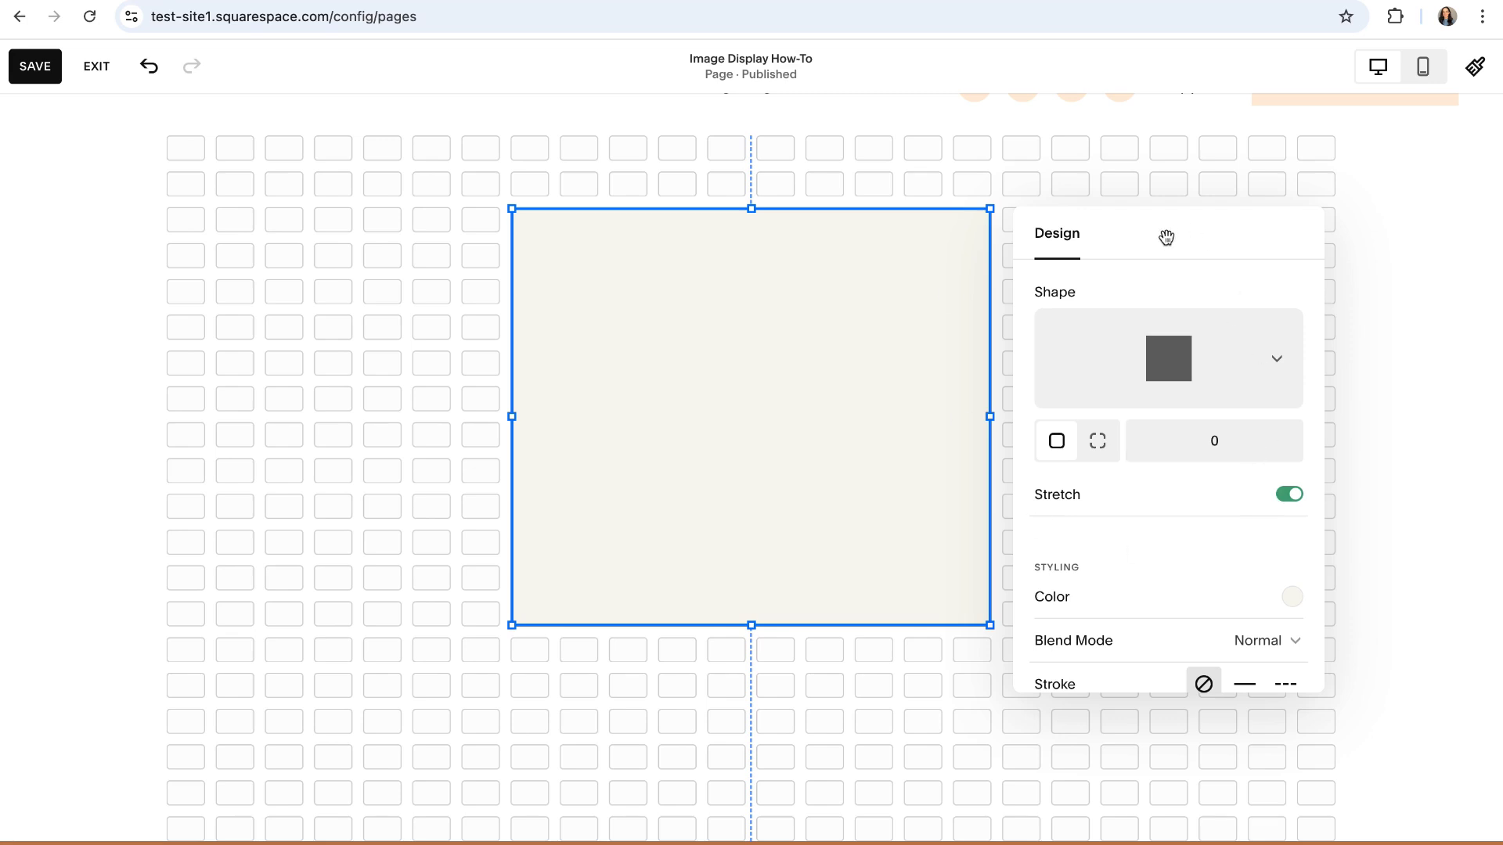
pyautogui.click(1281, 363)
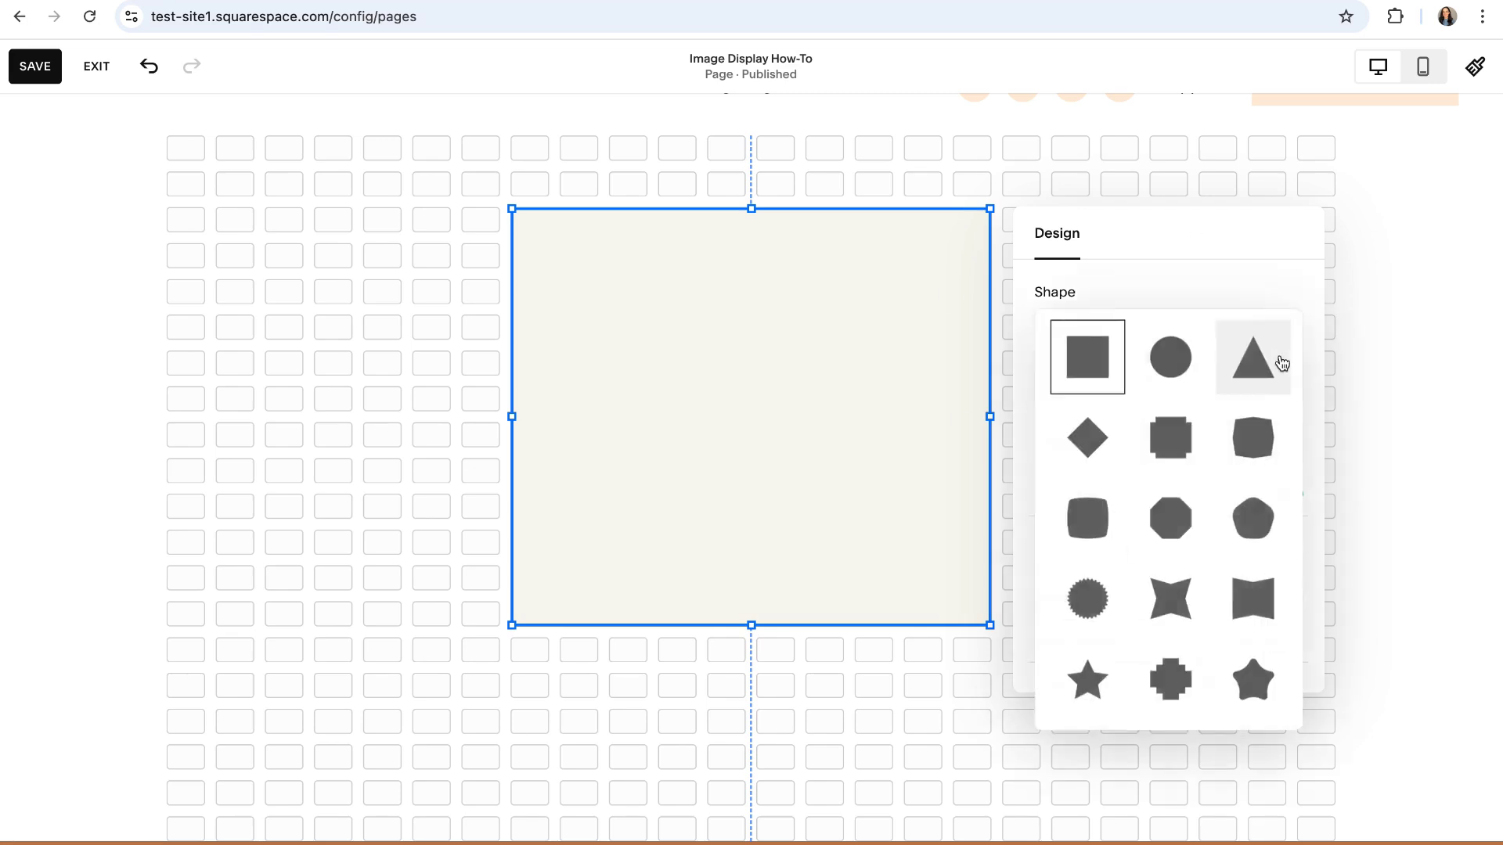
pyautogui.scroll(-2, 1238, 490)
pyautogui.scroll(1, 1238, 494)
pyautogui.scroll(-1, 1237, 493)
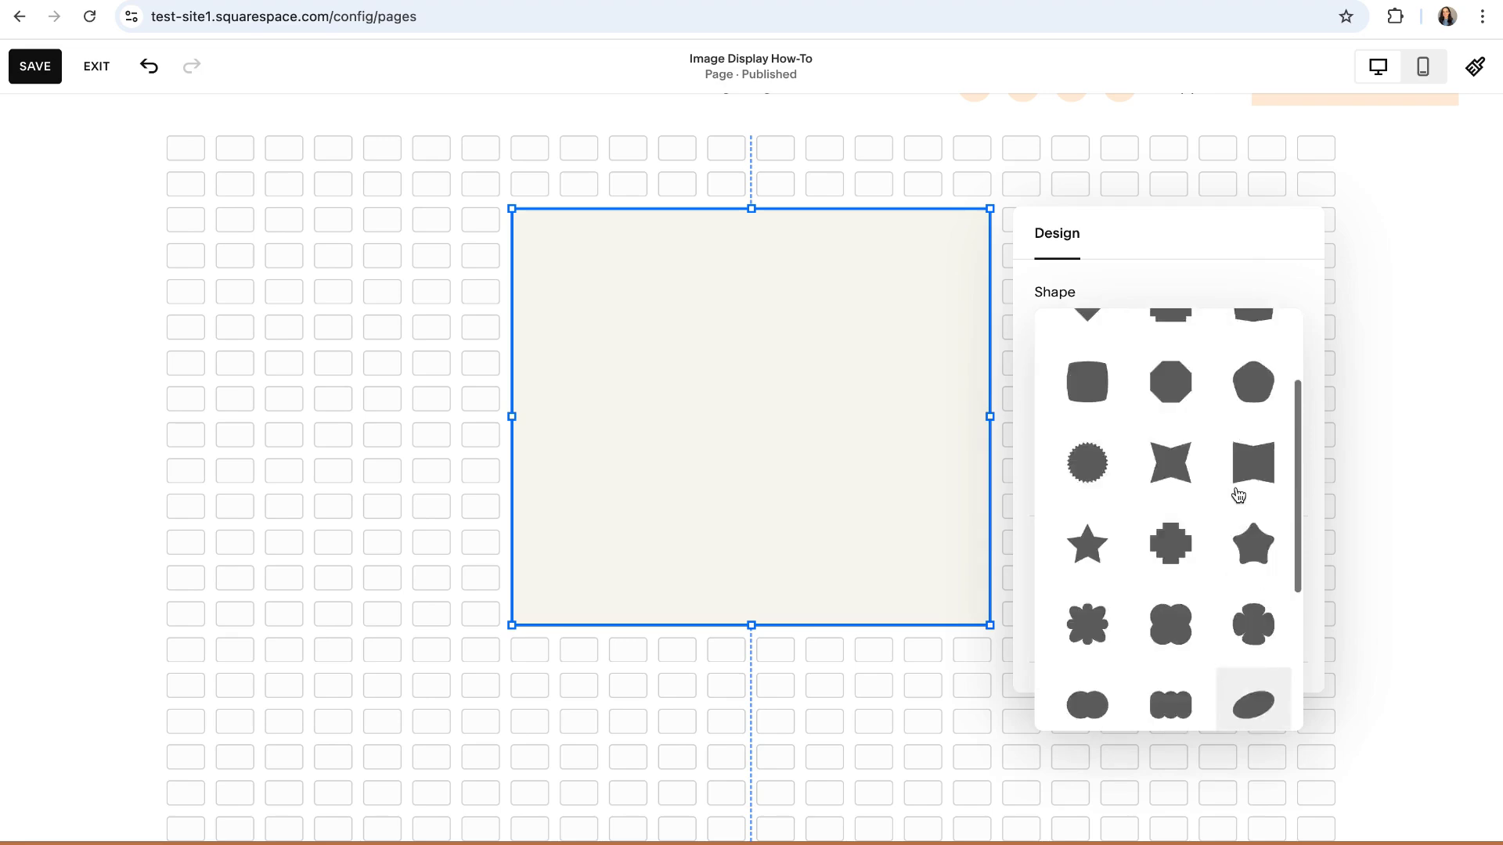
pyautogui.press('Escape')
pyautogui.scroll(-2, 1150, 469)
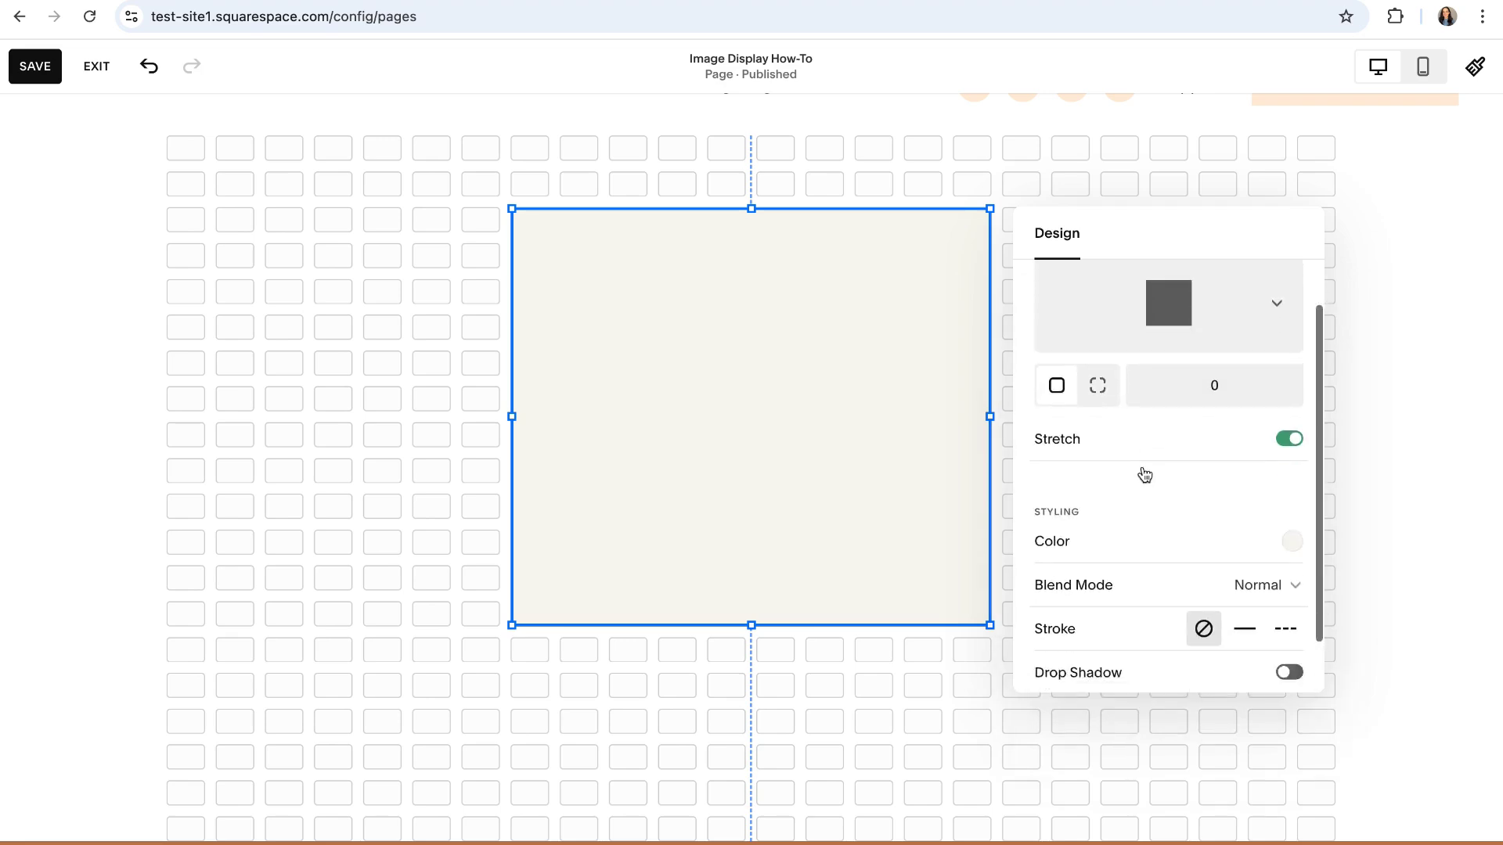
pyautogui.click(1290, 478)
pyautogui.click(1409, 459)
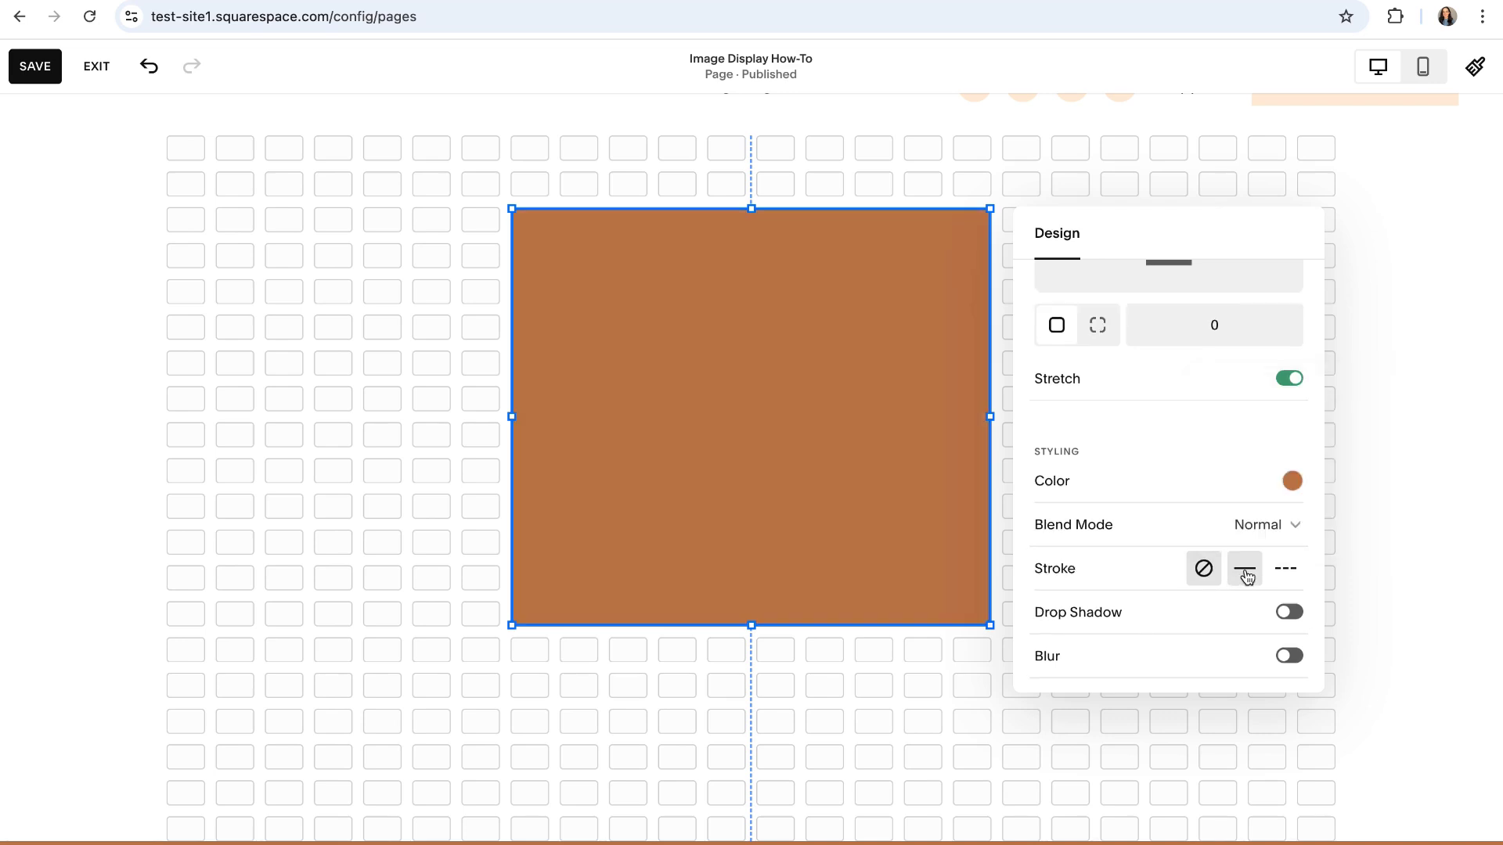
pyautogui.click(1245, 564)
pyautogui.click(1203, 563)
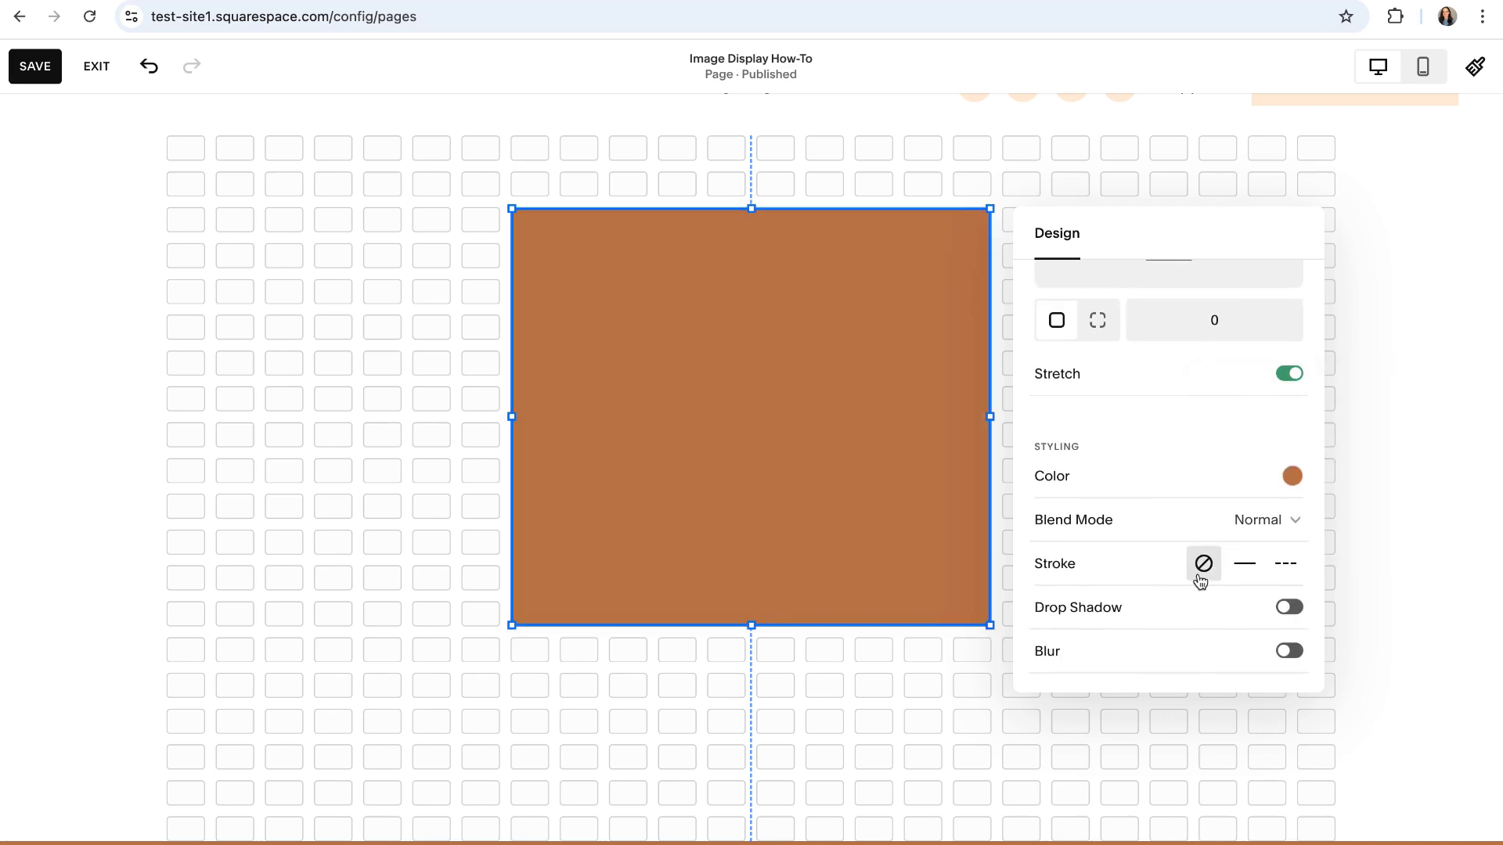
# - Undo the last change, nudge the shape up and stretch it taller downward
pyautogui.scroll(2, 1201, 575)
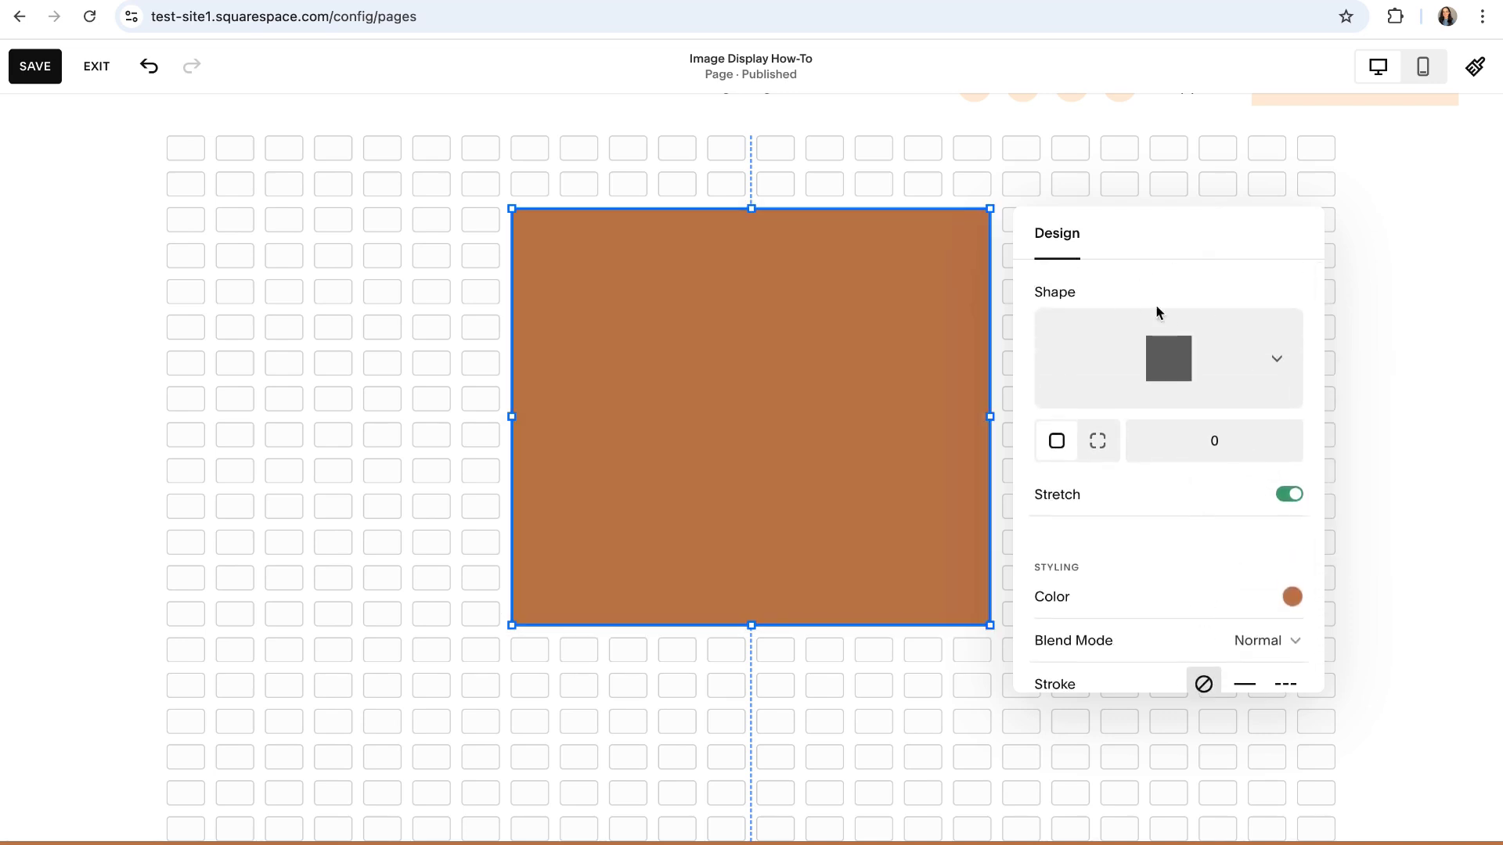
pyautogui.hotkey('ctrl', 'z')
pyautogui.moveTo(859, 452); pyautogui.dragTo(852, 418)
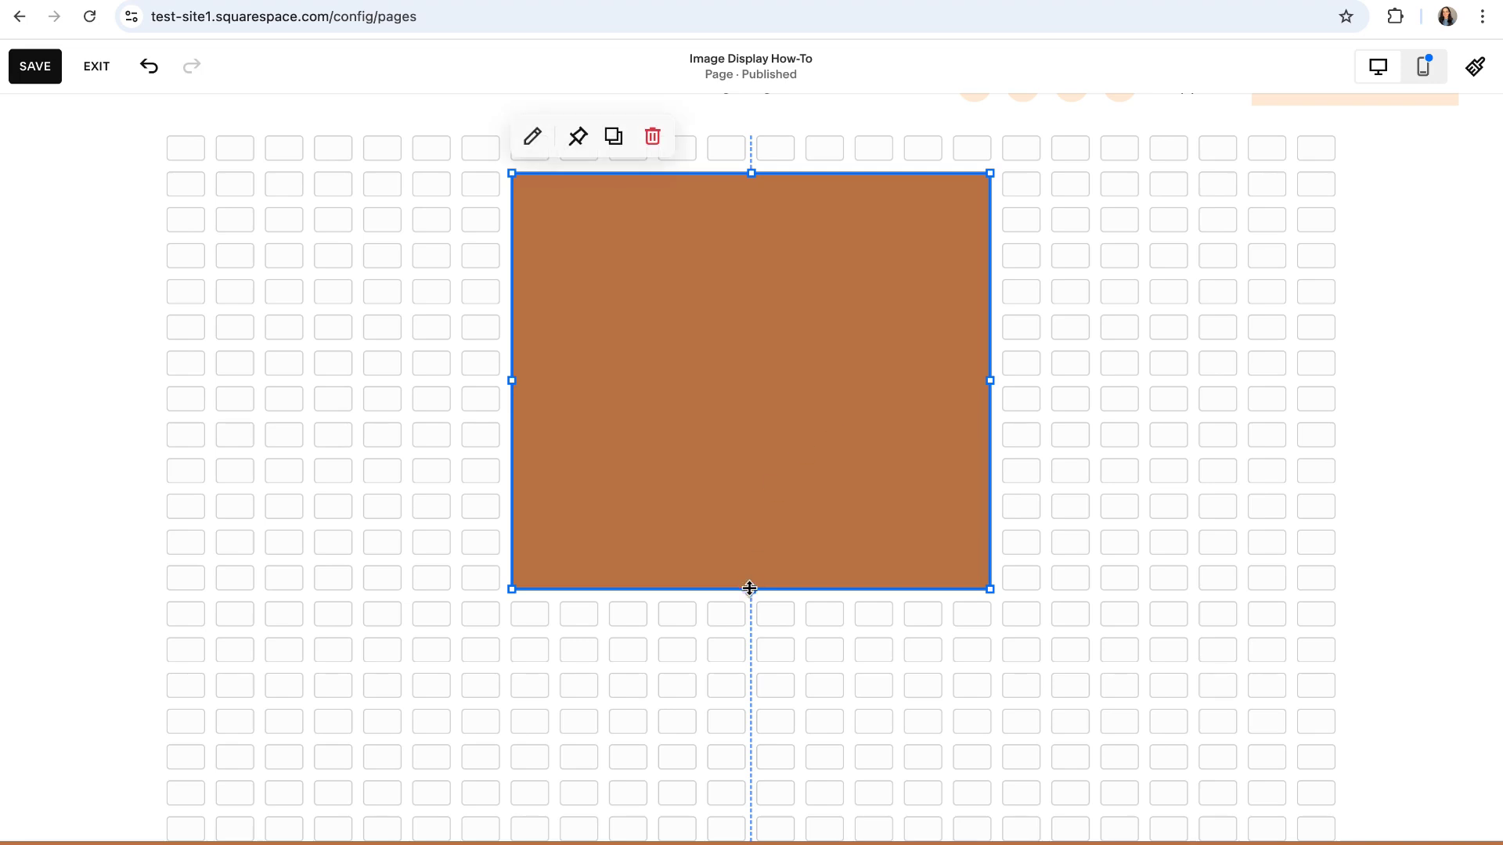
pyautogui.moveTo(752, 589); pyautogui.dragTo(753, 767)
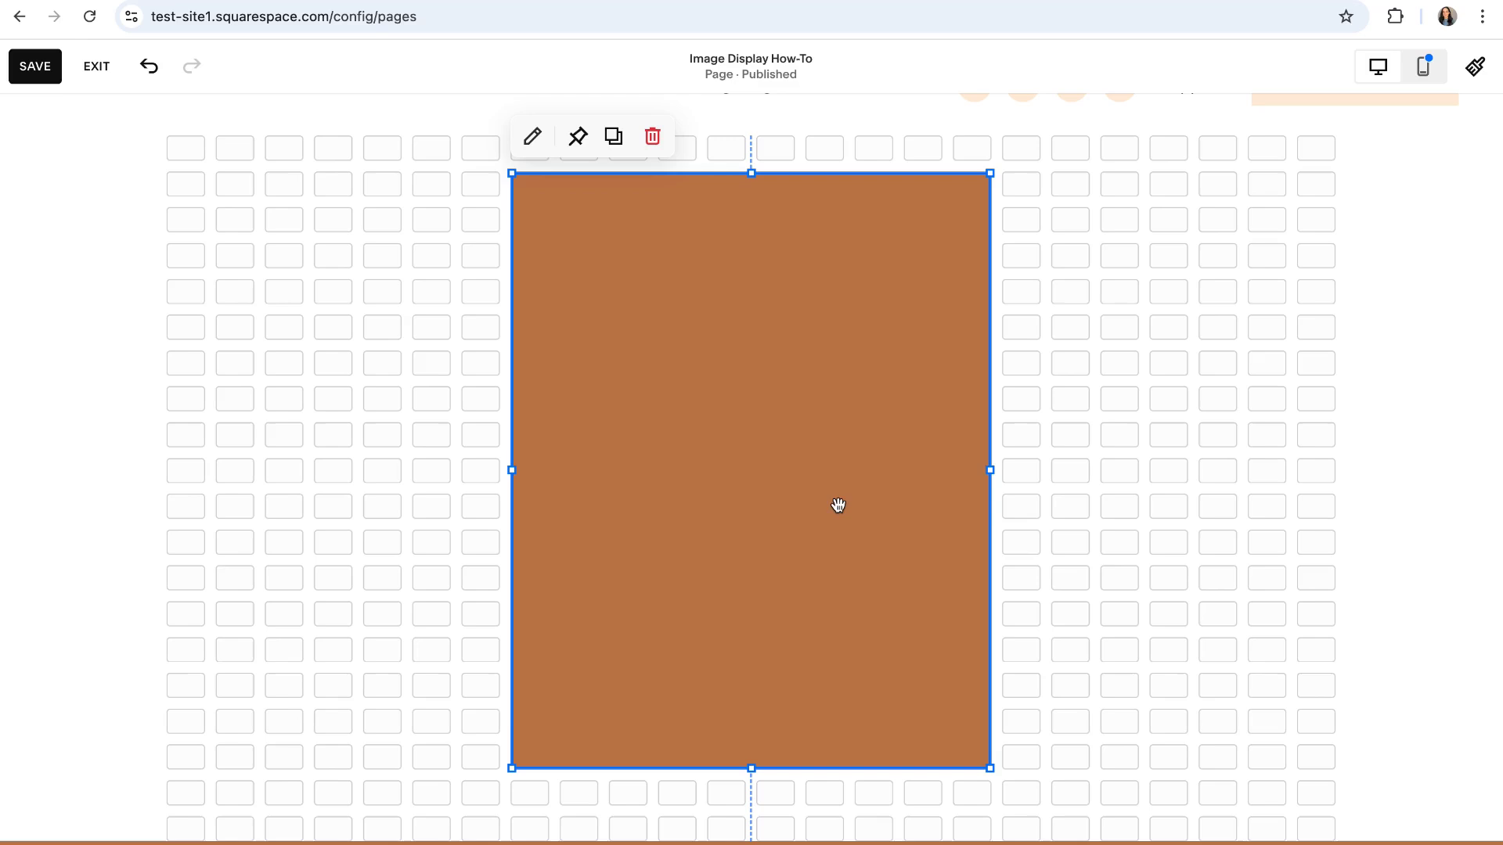
# - Add an image block with a photo, sized to cover the brown shape edge to edge
pyautogui.click(408, 362)
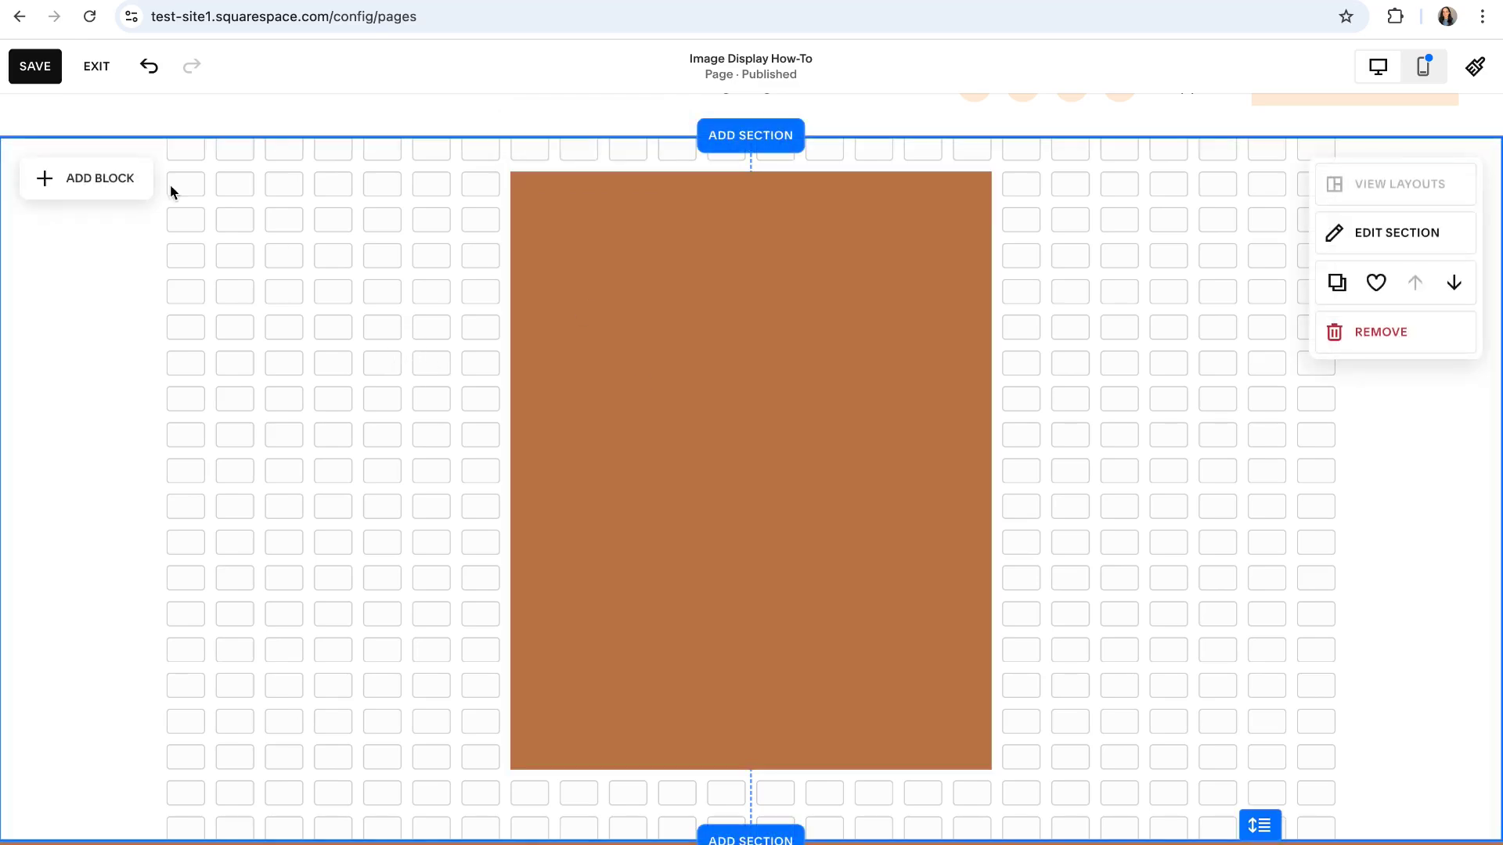
pyautogui.click(84, 178)
pyautogui.click(291, 334)
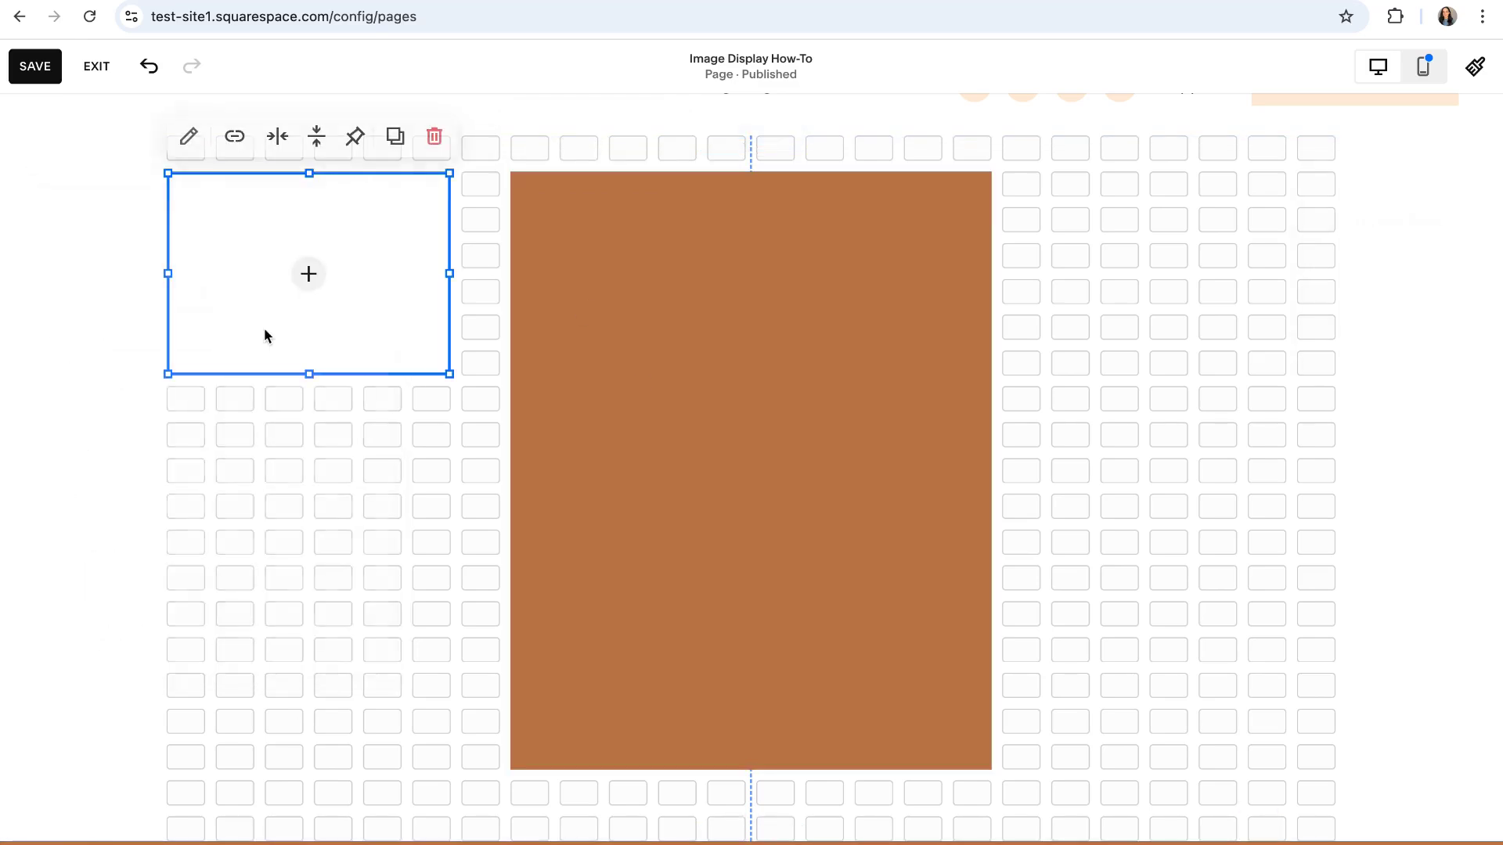
pyautogui.moveTo(449, 377); pyautogui.dragTo(499, 483)
pyautogui.moveTo(289, 357); pyautogui.dragTo(688, 363)
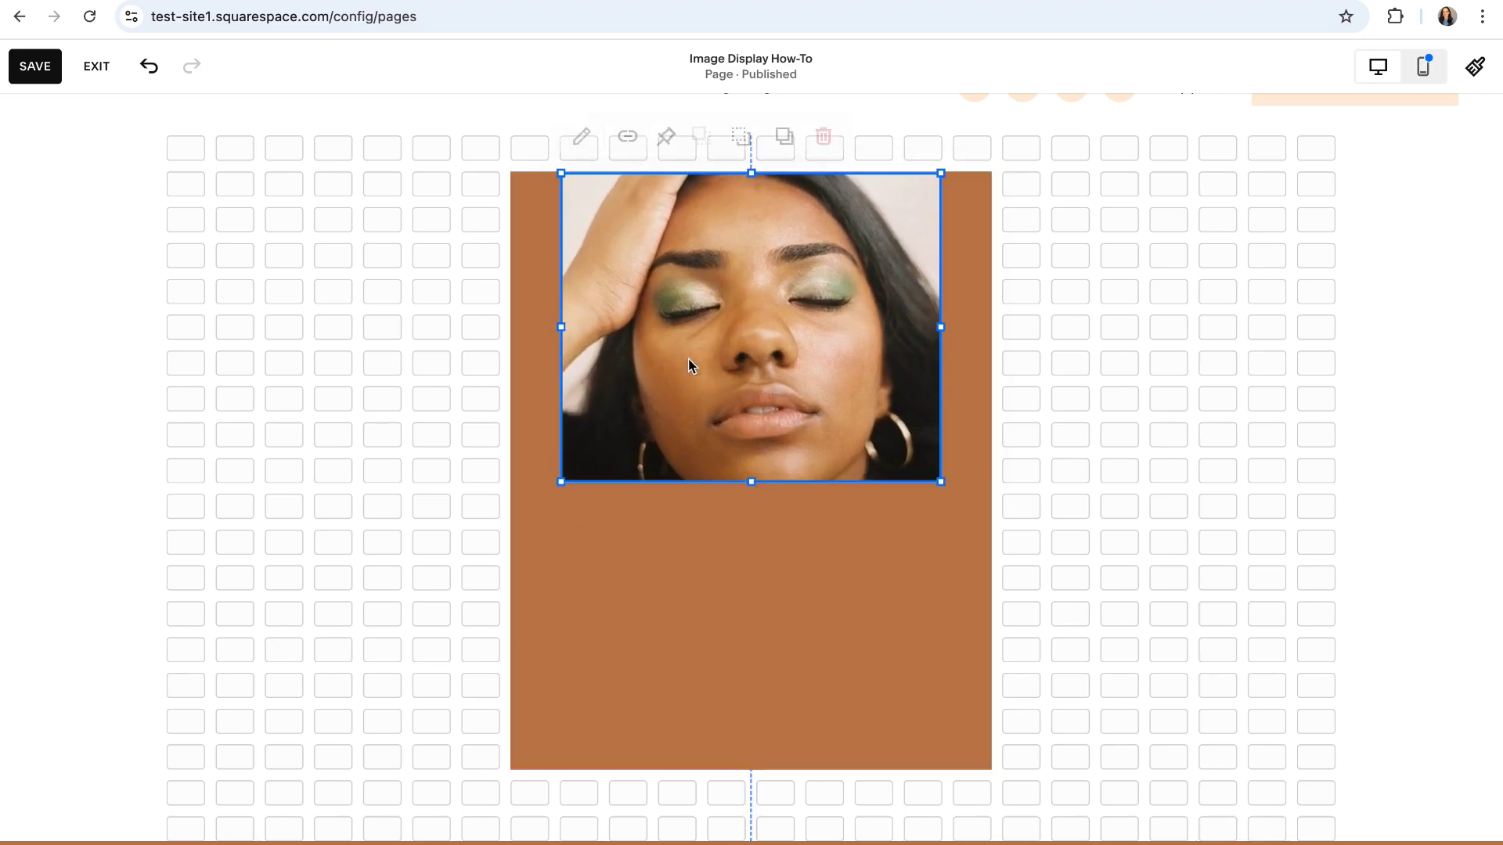
pyautogui.moveTo(951, 333); pyautogui.dragTo(988, 327)
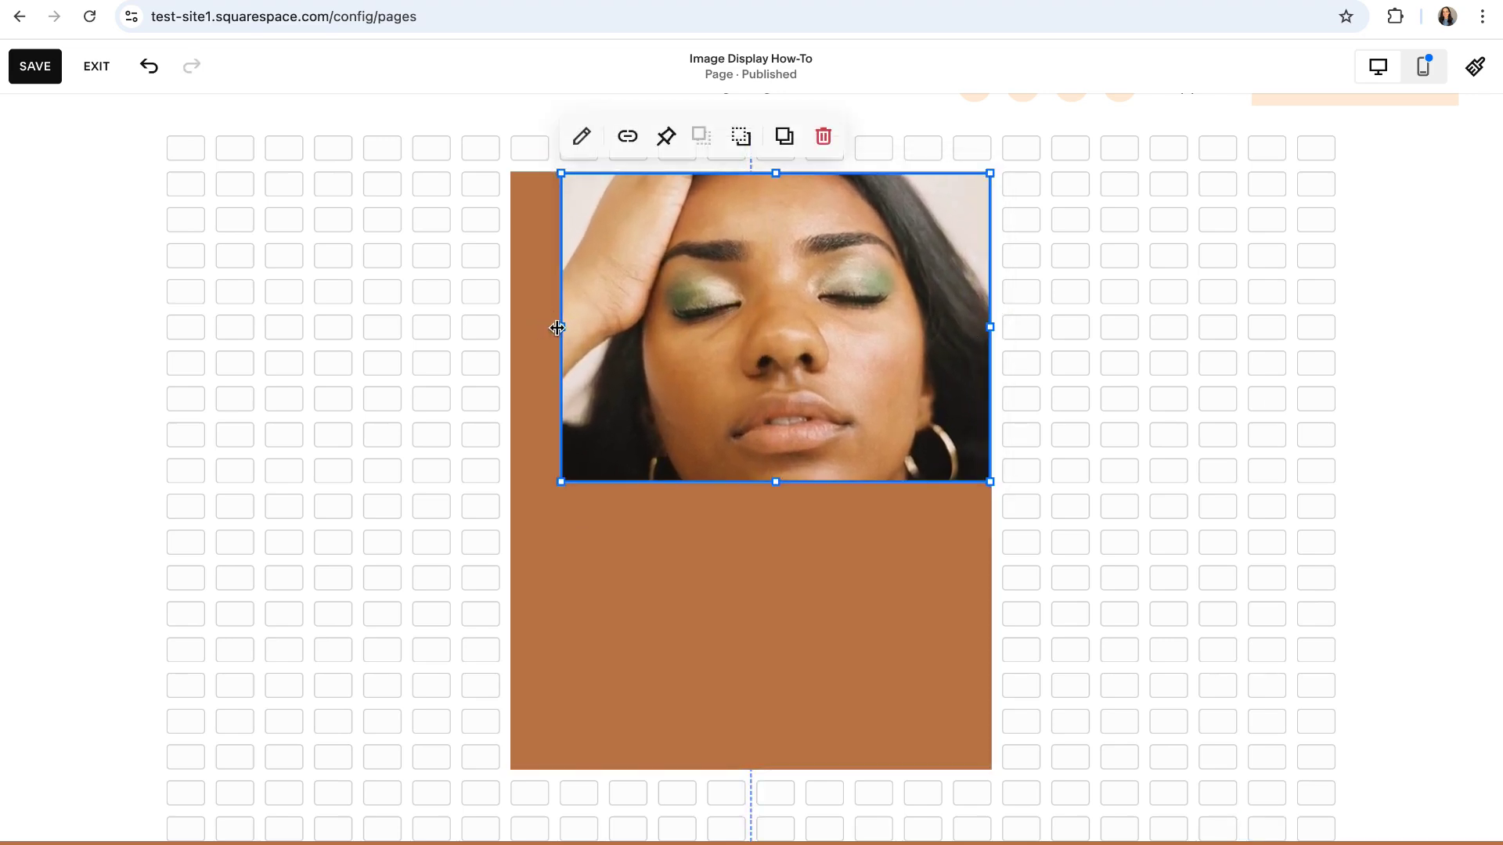
pyautogui.moveTo(560, 327); pyautogui.dragTo(512, 327)
pyautogui.moveTo(775, 474); pyautogui.dragTo(755, 591)
# - Add a text block and move it lower in the section
pyautogui.click(89, 199)
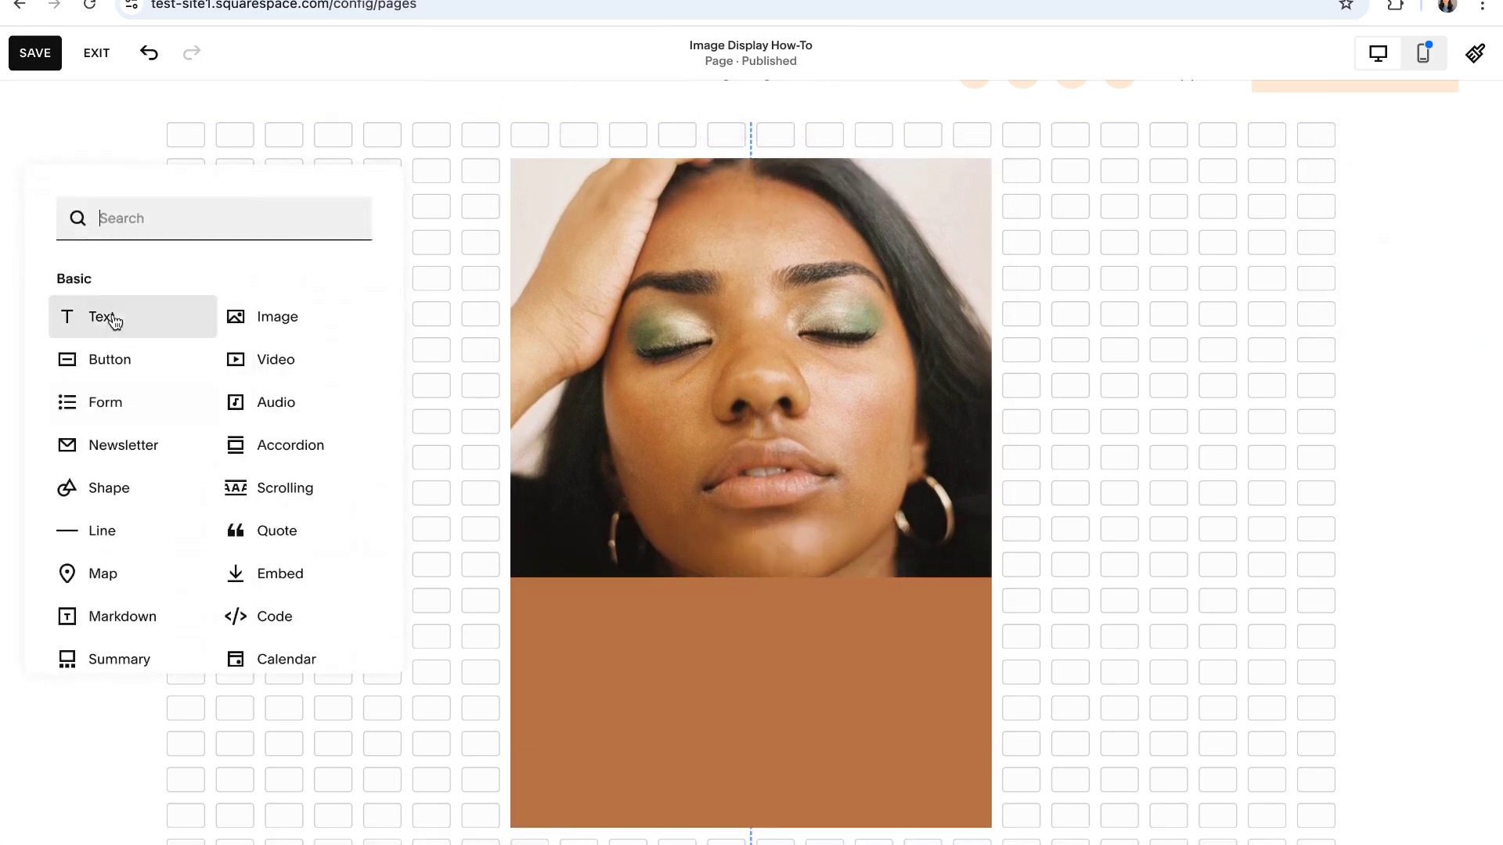
pyautogui.click(104, 317)
pyautogui.moveTo(329, 222); pyautogui.dragTo(341, 369)
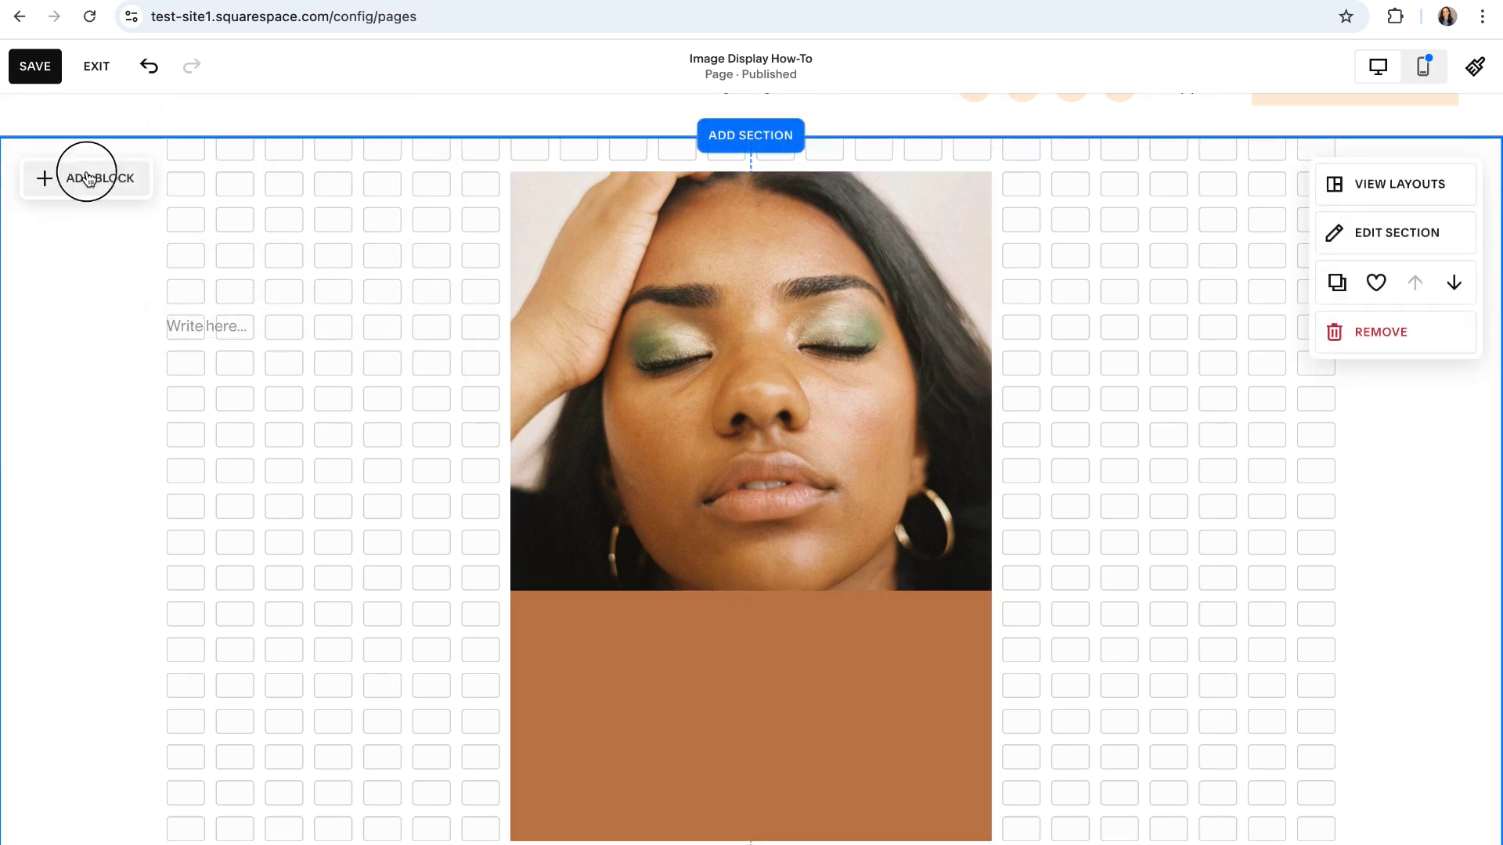
# - Add a LEARN MORE button and place it under Online Course in the brown panel
pyautogui.click(87, 177)
pyautogui.click(102, 376)
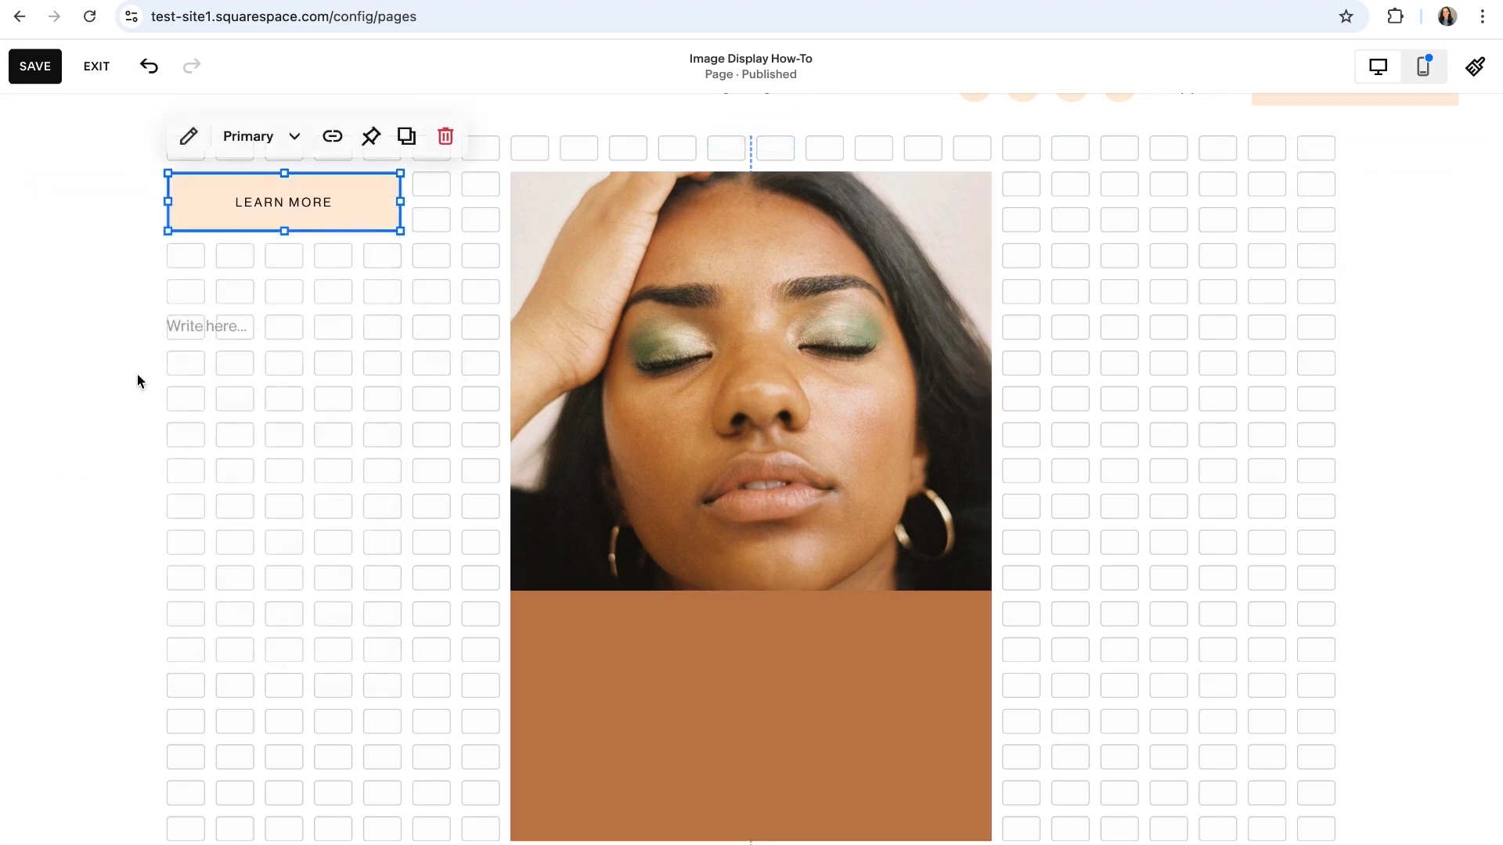
pyautogui.moveTo(320, 202); pyautogui.dragTo(332, 423)
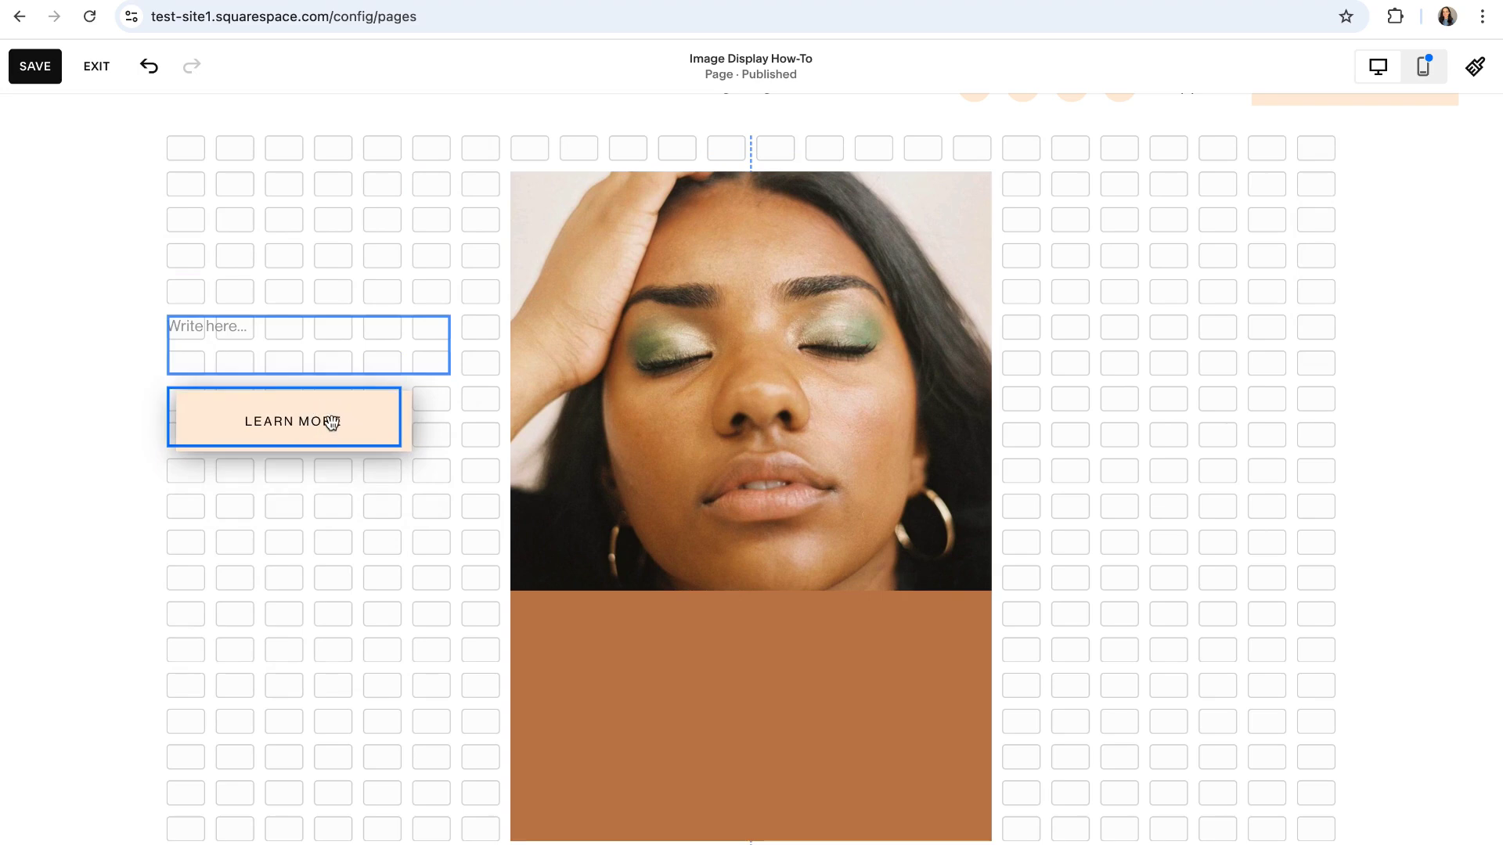
pyautogui.click(405, 505)
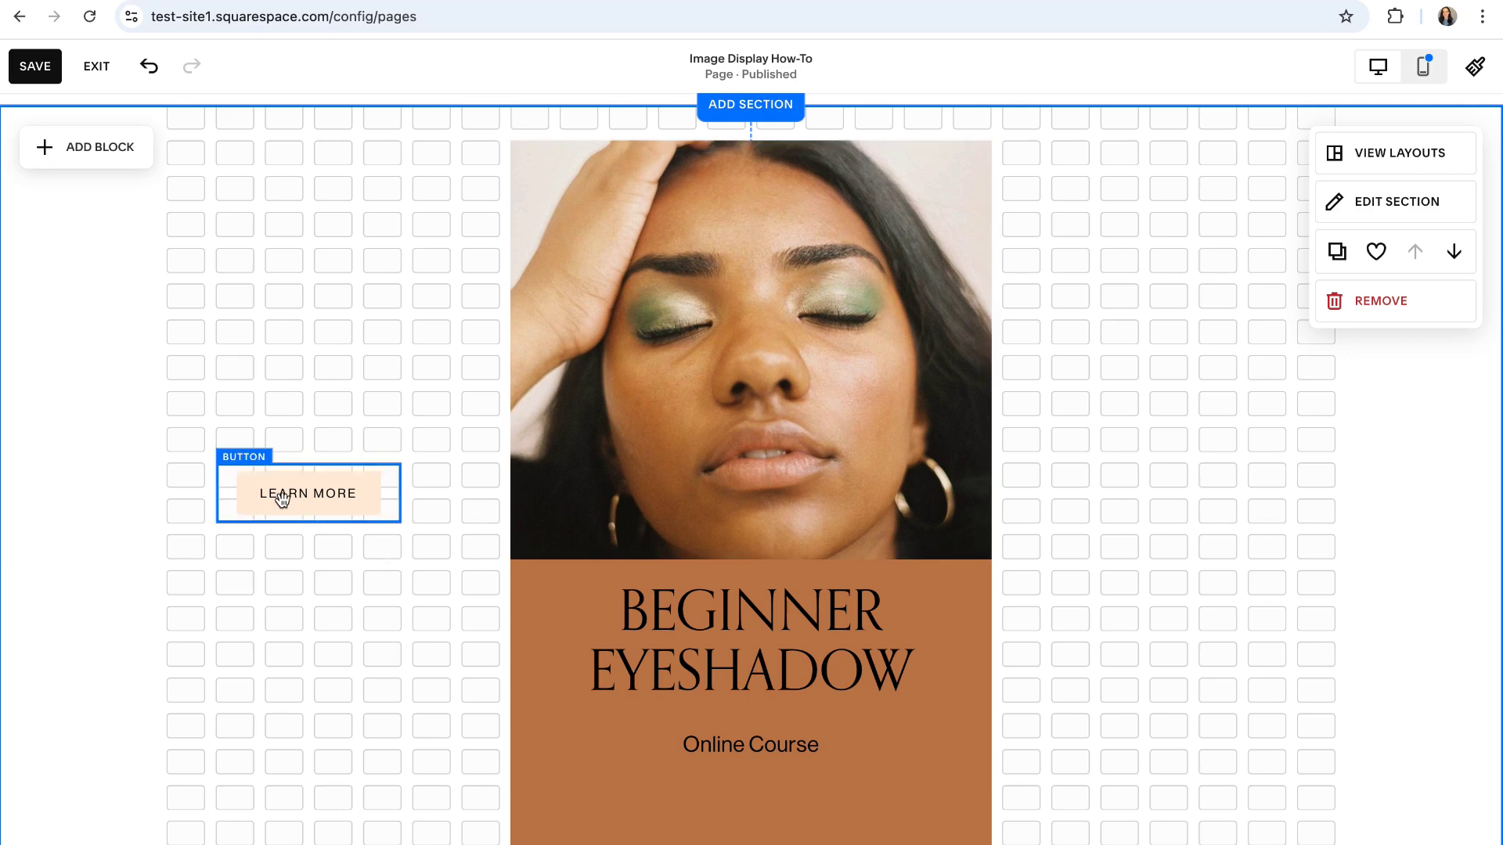
pyautogui.moveTo(302, 507); pyautogui.dragTo(740, 717)
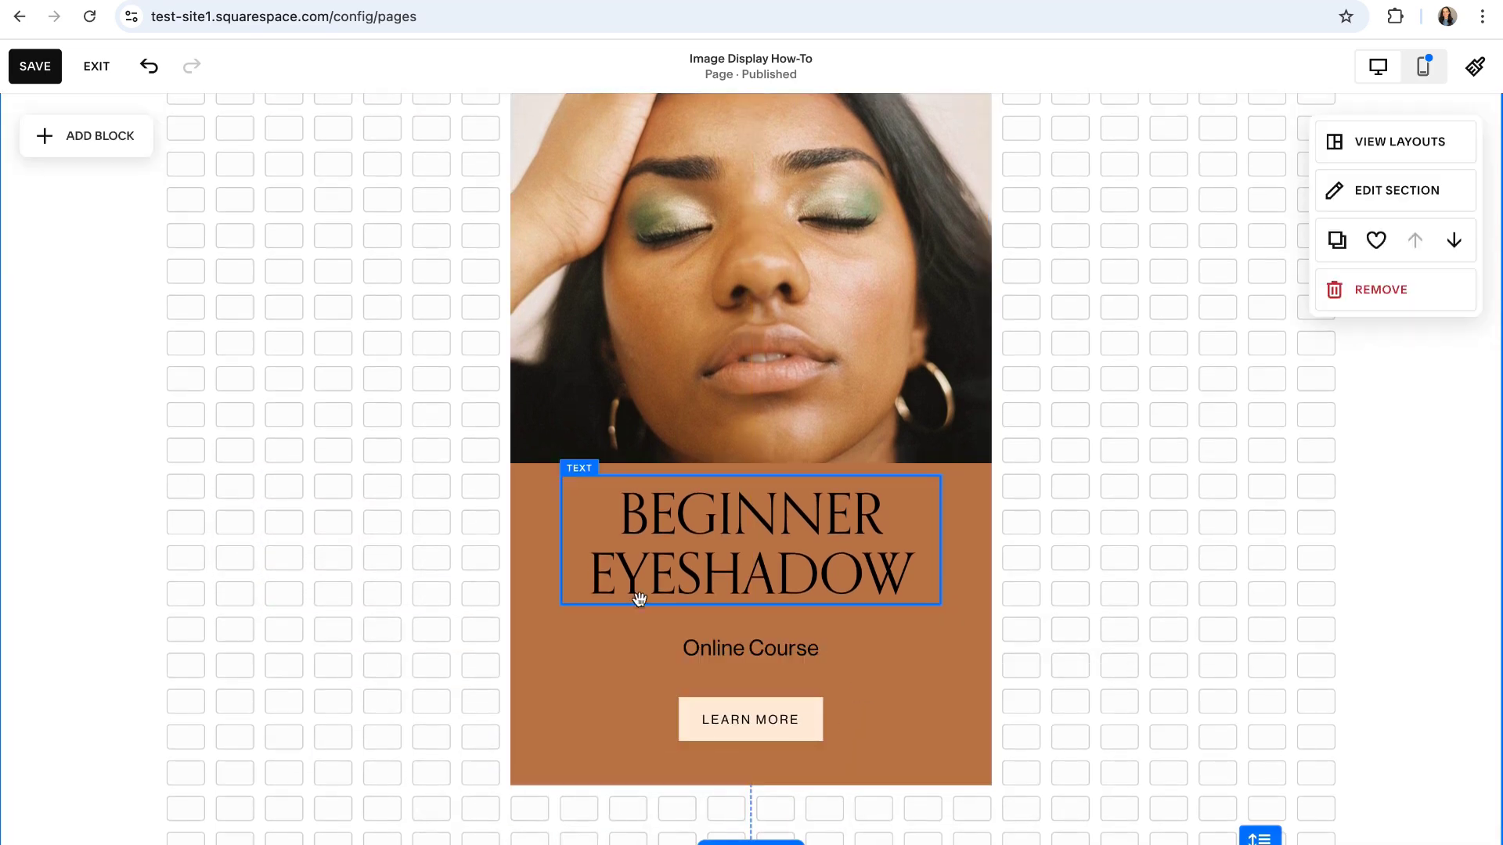
pyautogui.scroll(1, 767, 661)
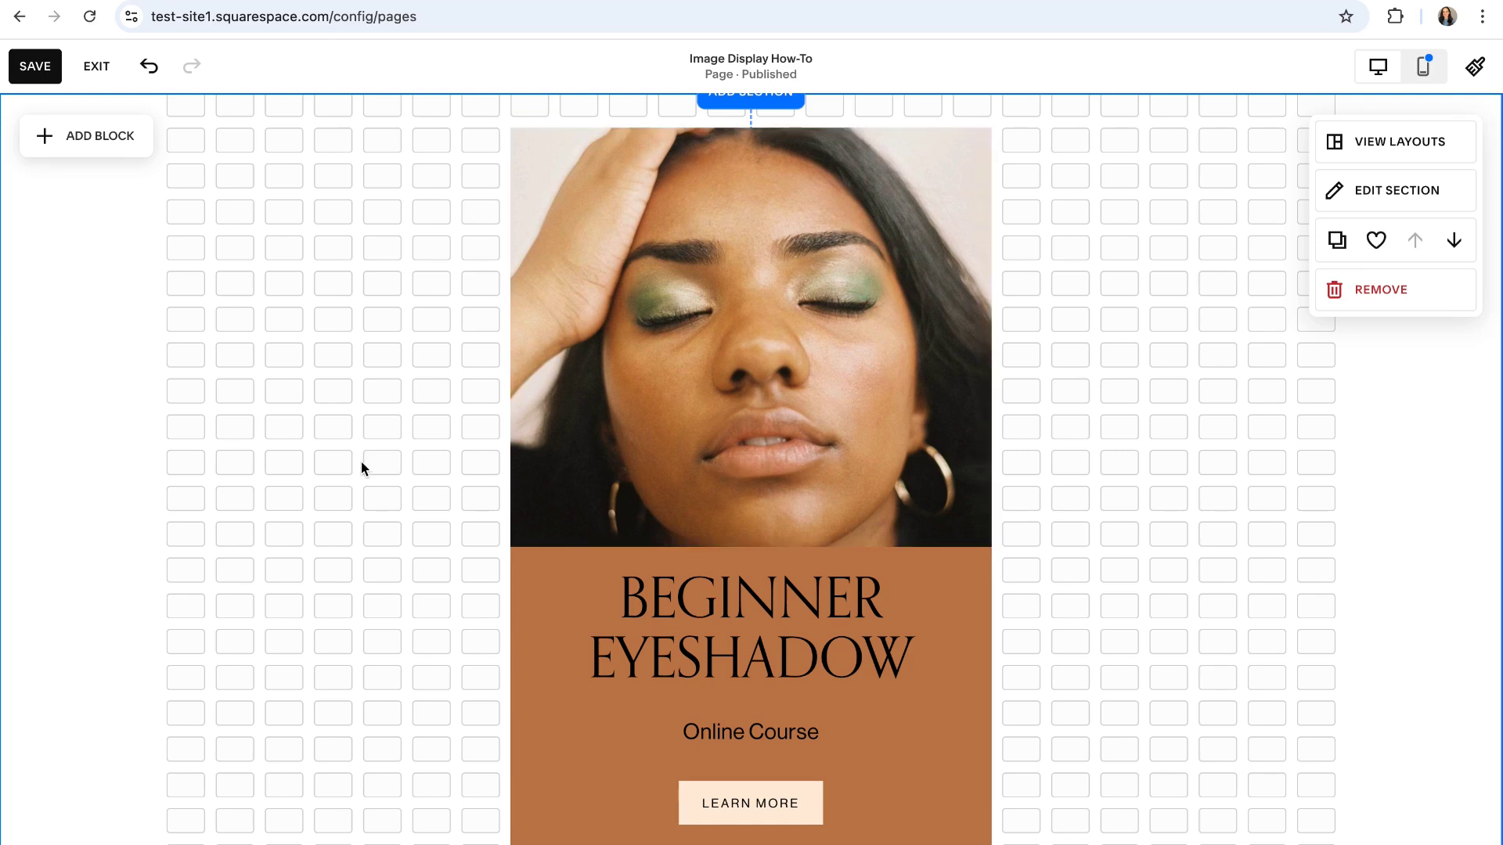
pyautogui.scroll(-1, 393, 470)
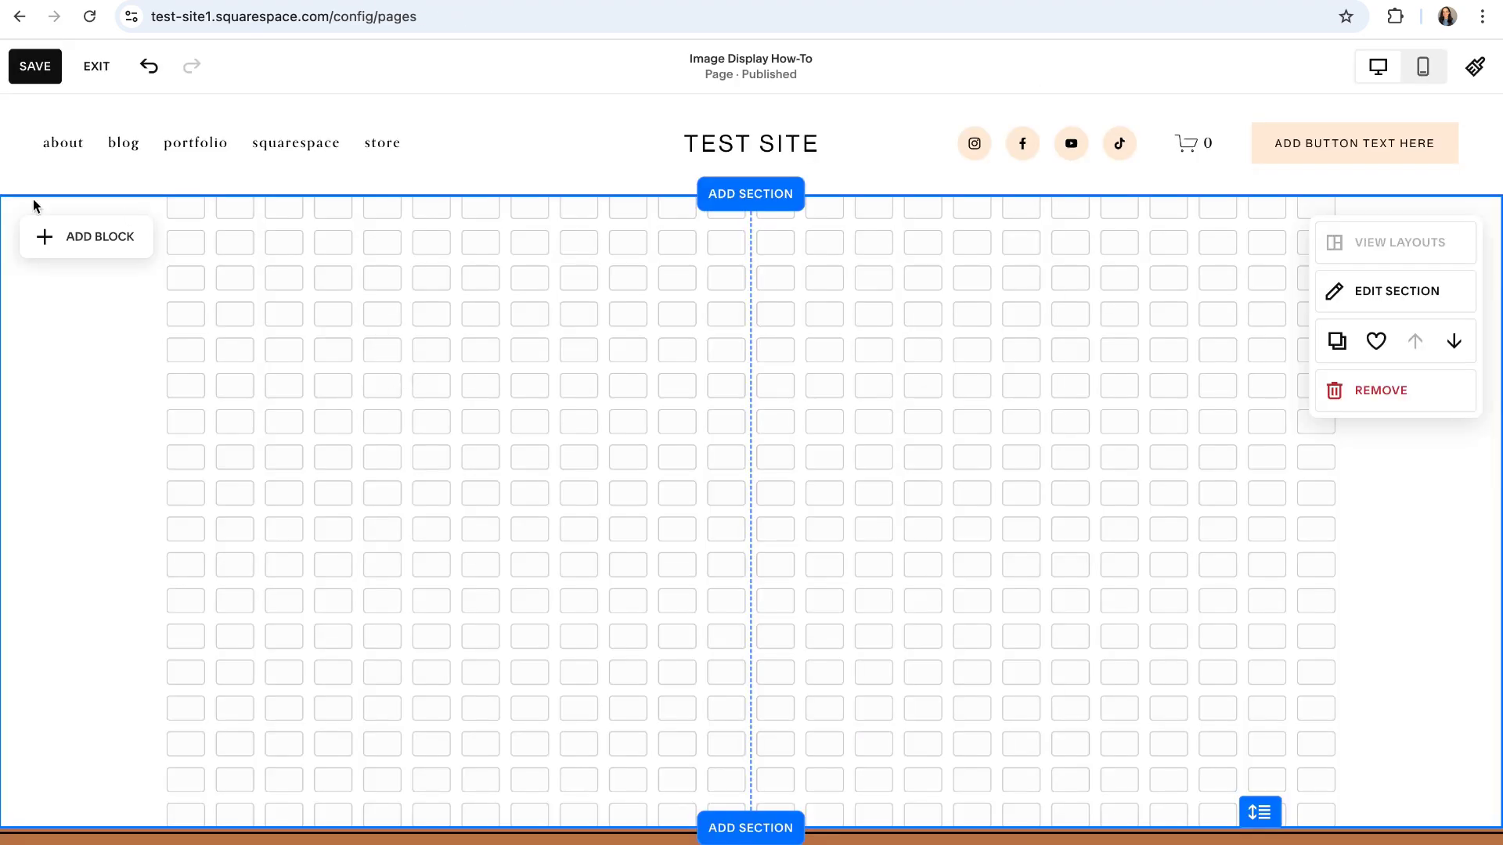
# - Add an image block and turn on shape cropping in its design settings
pyautogui.click(77, 238)
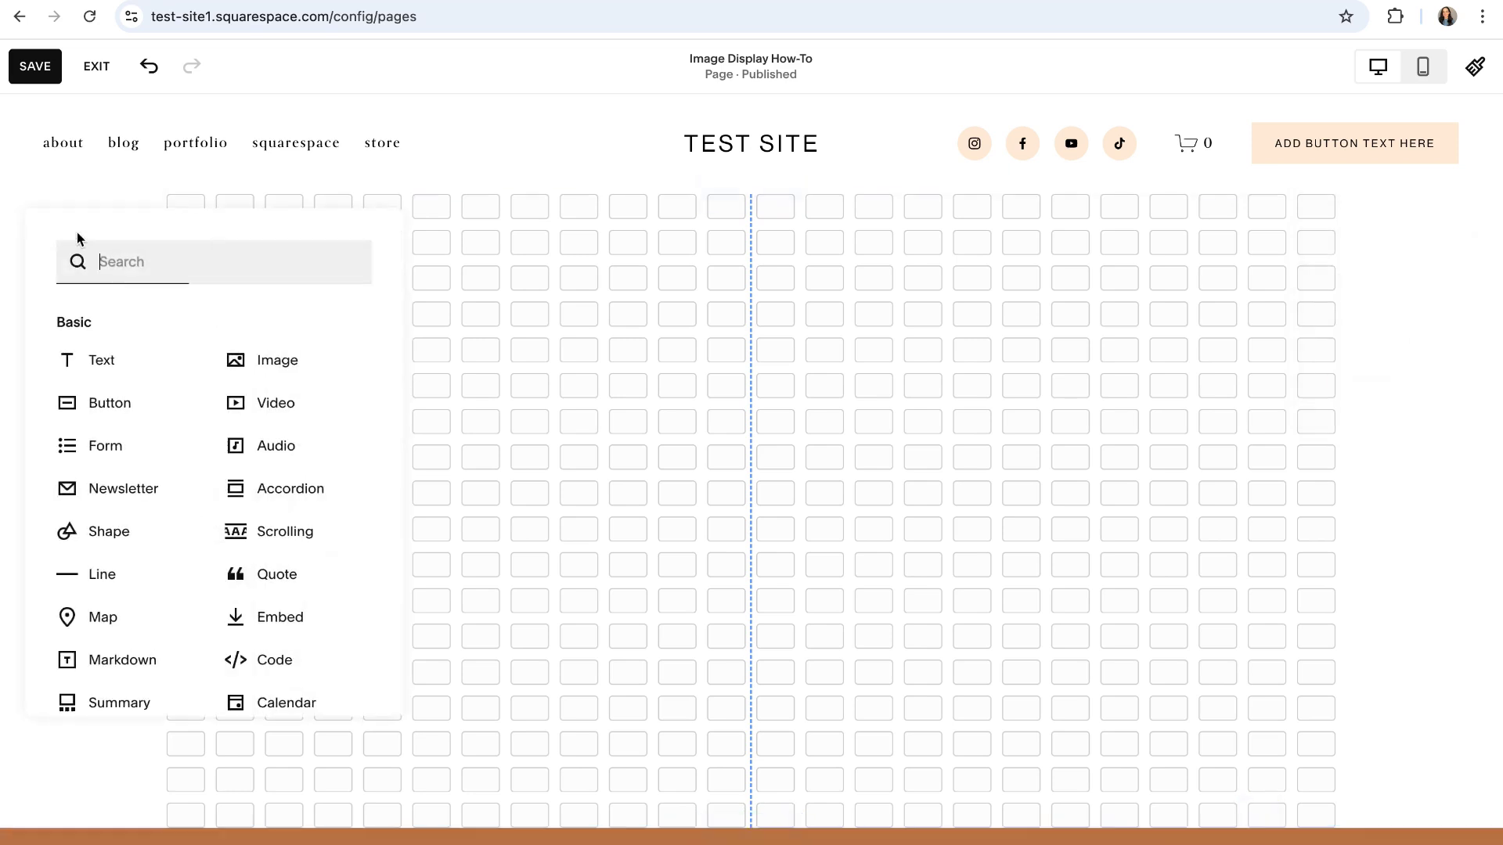
pyautogui.click(270, 362)
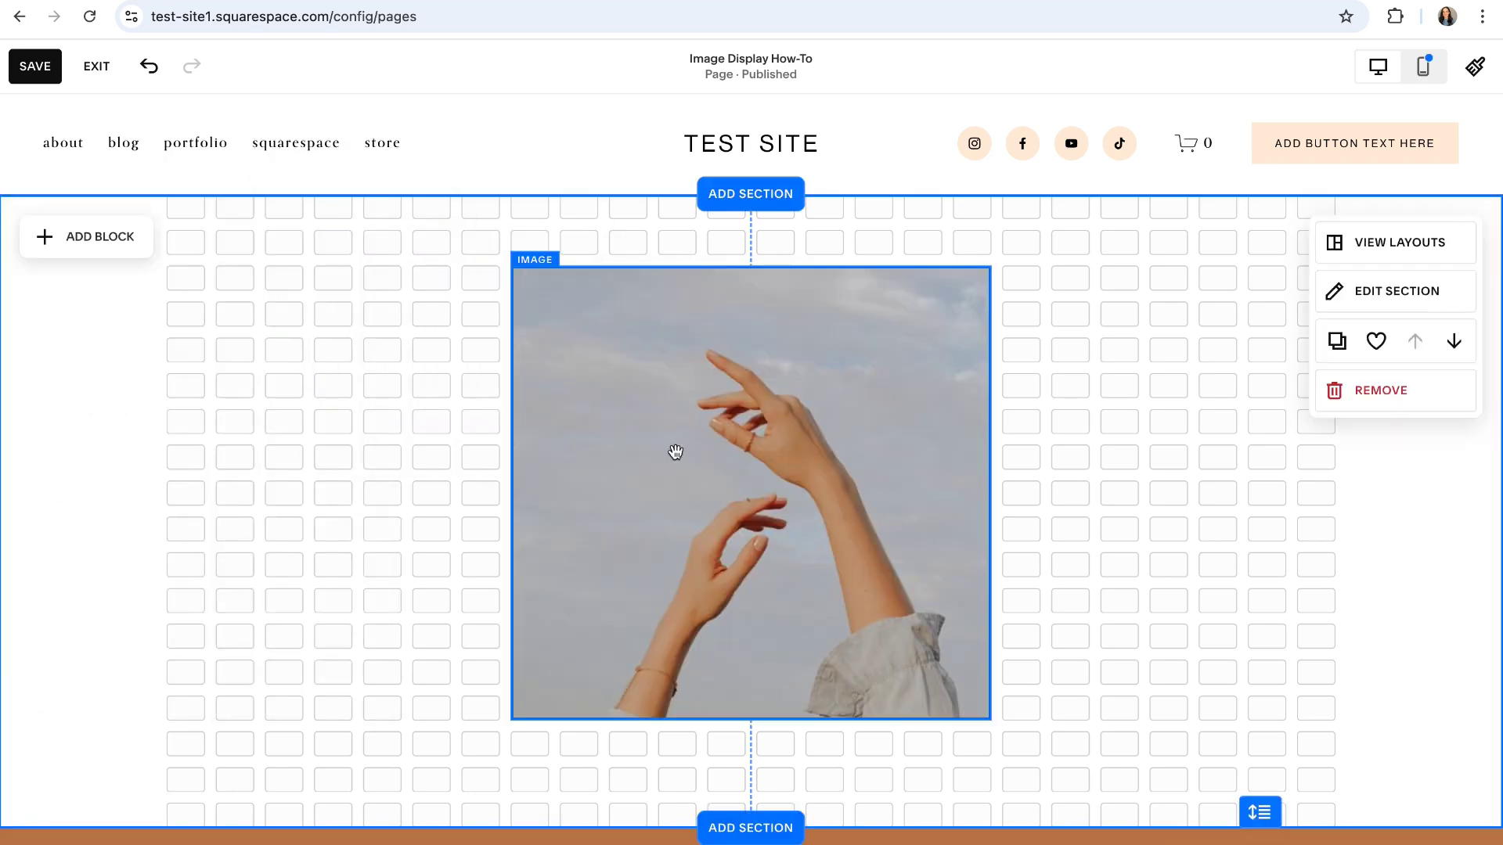
pyautogui.doubleClick(677, 449)
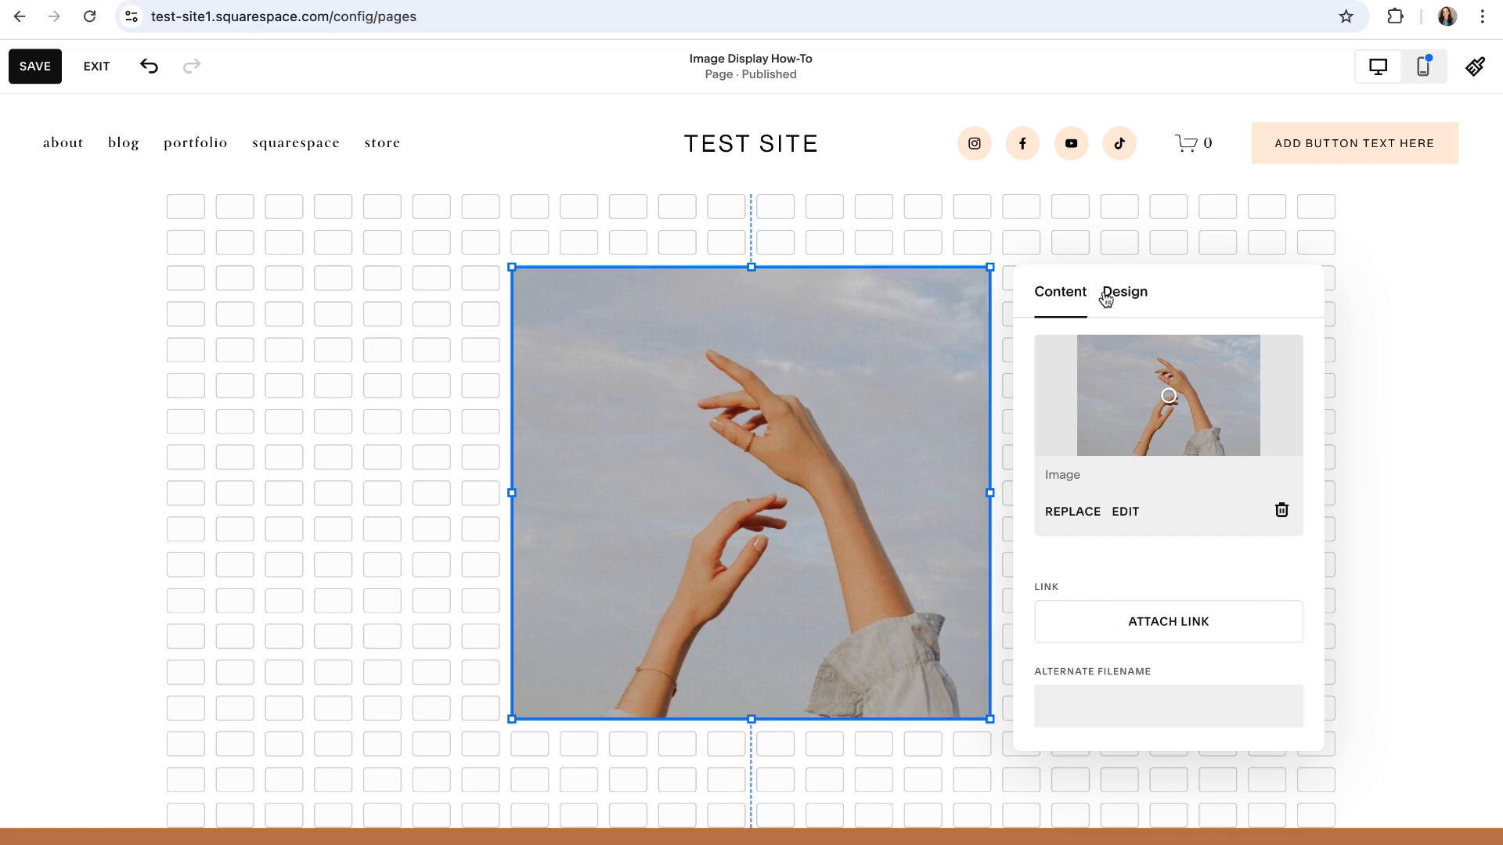
pyautogui.click(1131, 296)
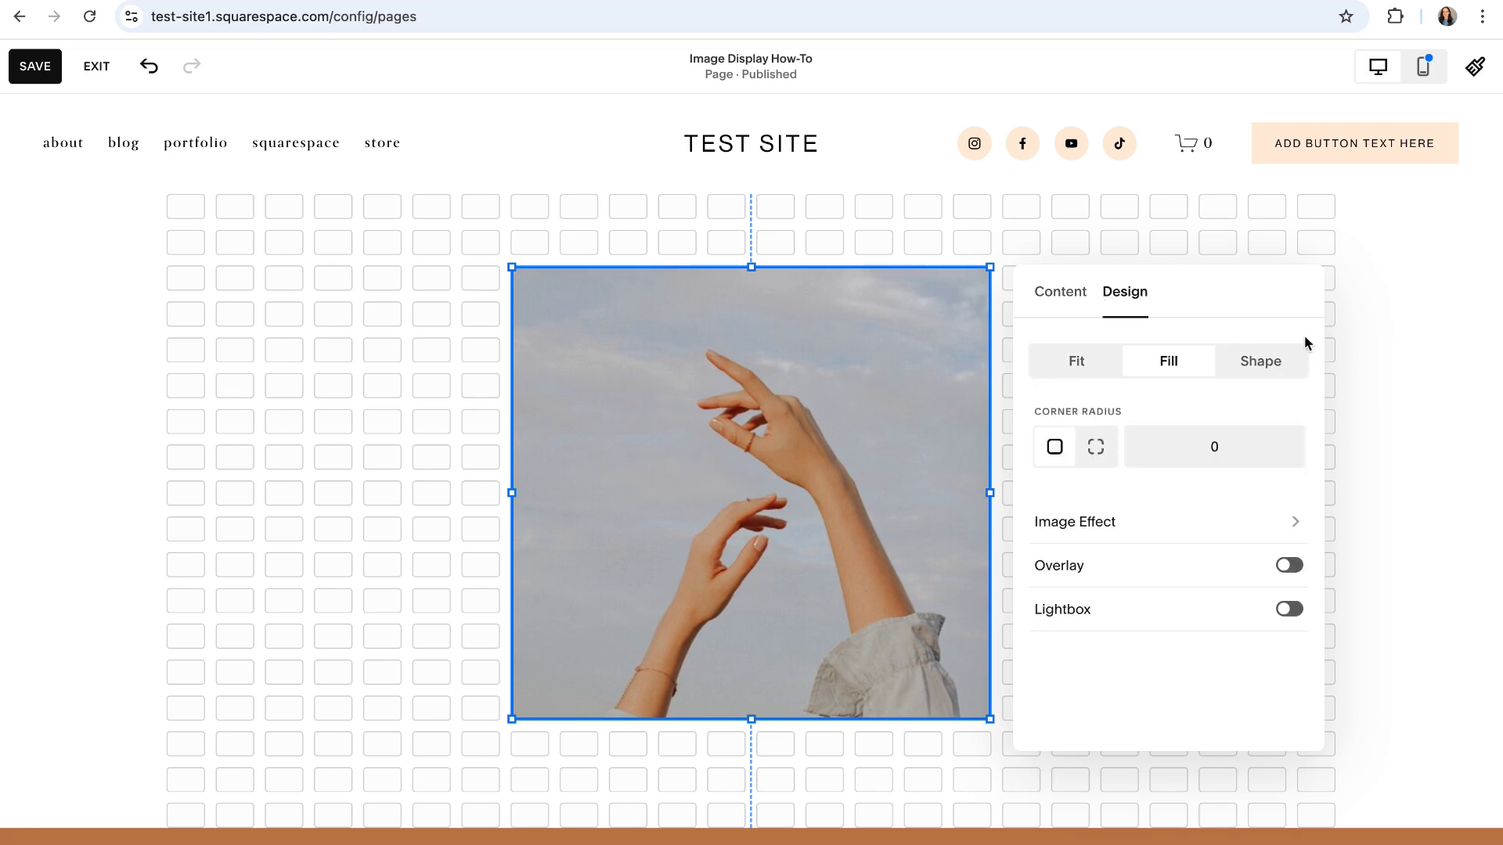
pyautogui.click(1255, 371)
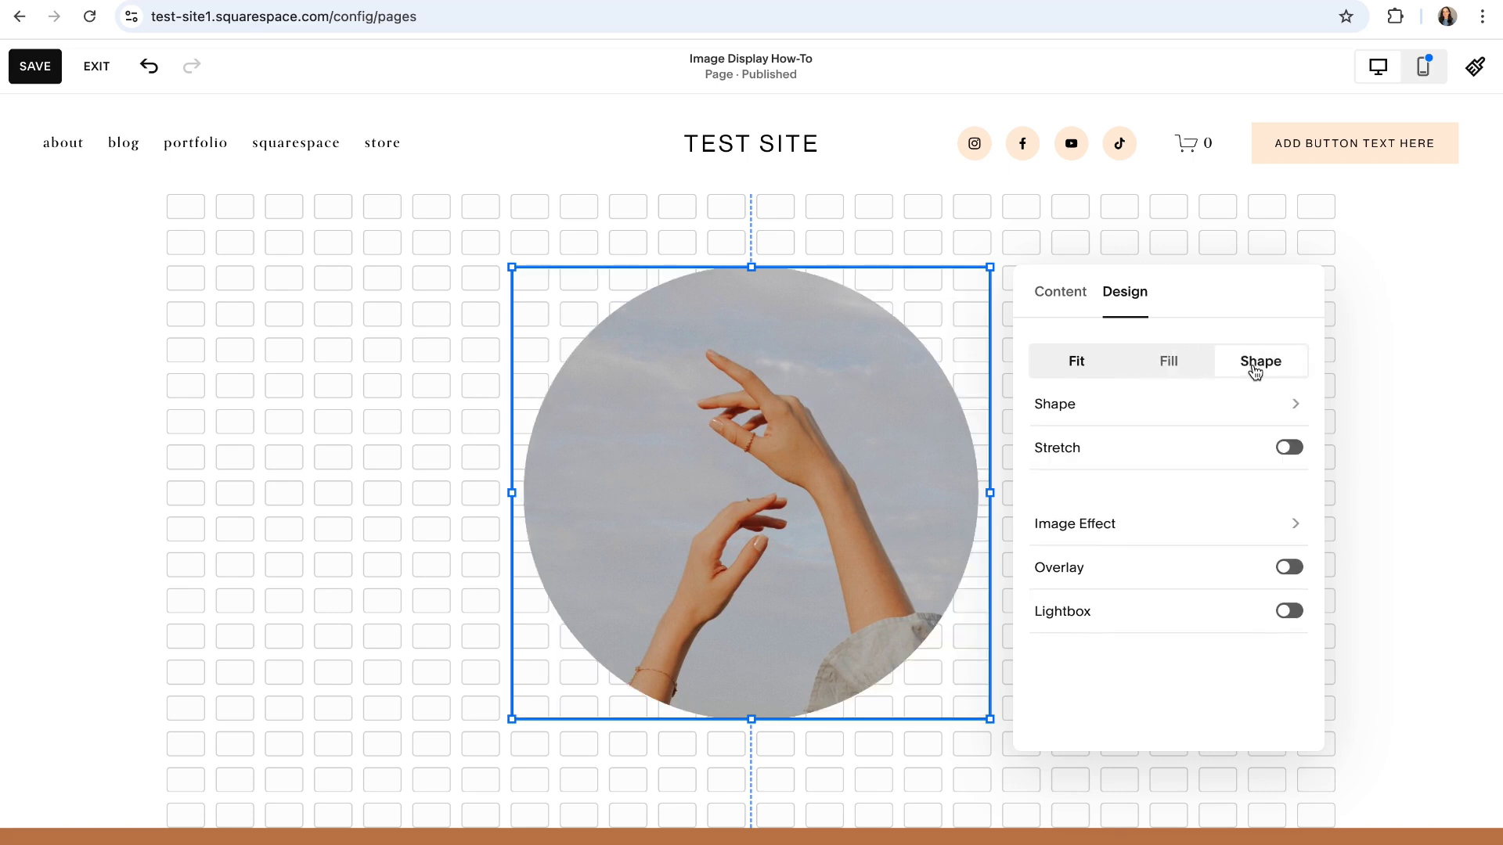
# - Try the 1:1 bow-tie and diamond shapes on the image
pyautogui.click(1053, 406)
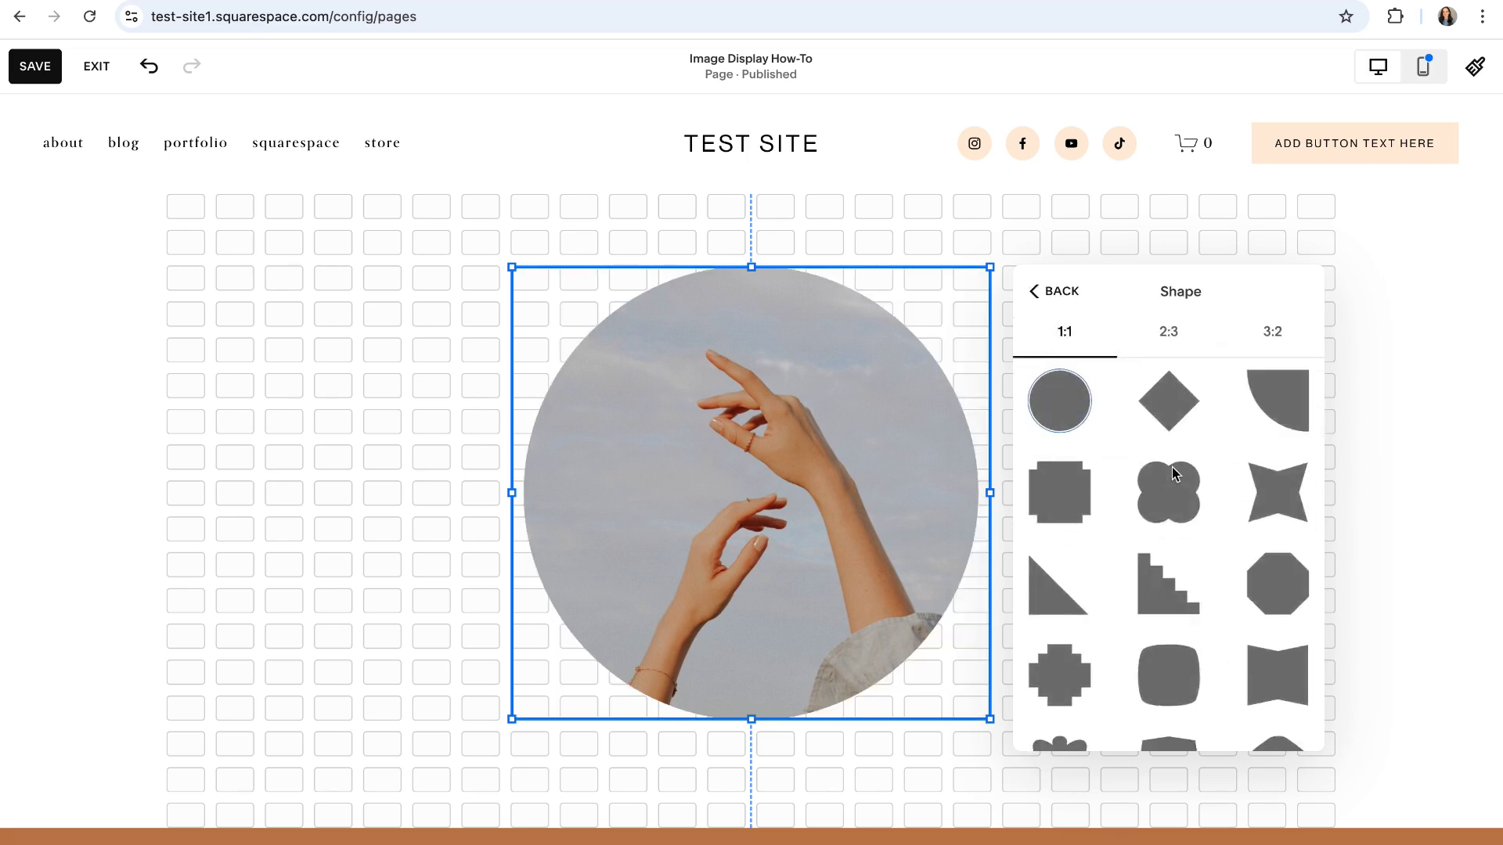
pyautogui.scroll(-2, 1171, 474)
pyautogui.click(1273, 509)
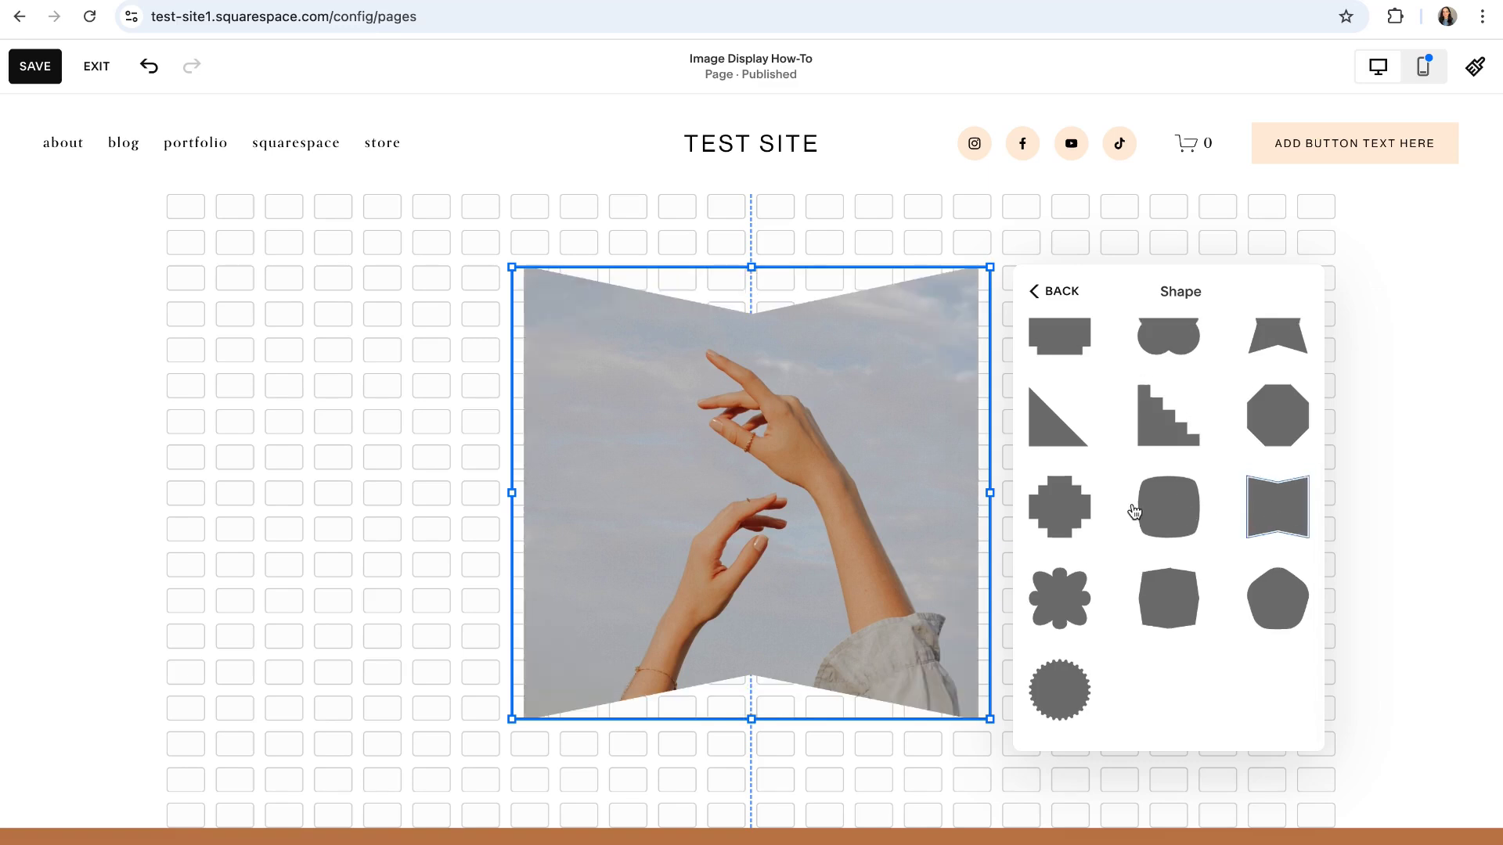
pyautogui.scroll(2, 1134, 512)
pyautogui.click(1198, 419)
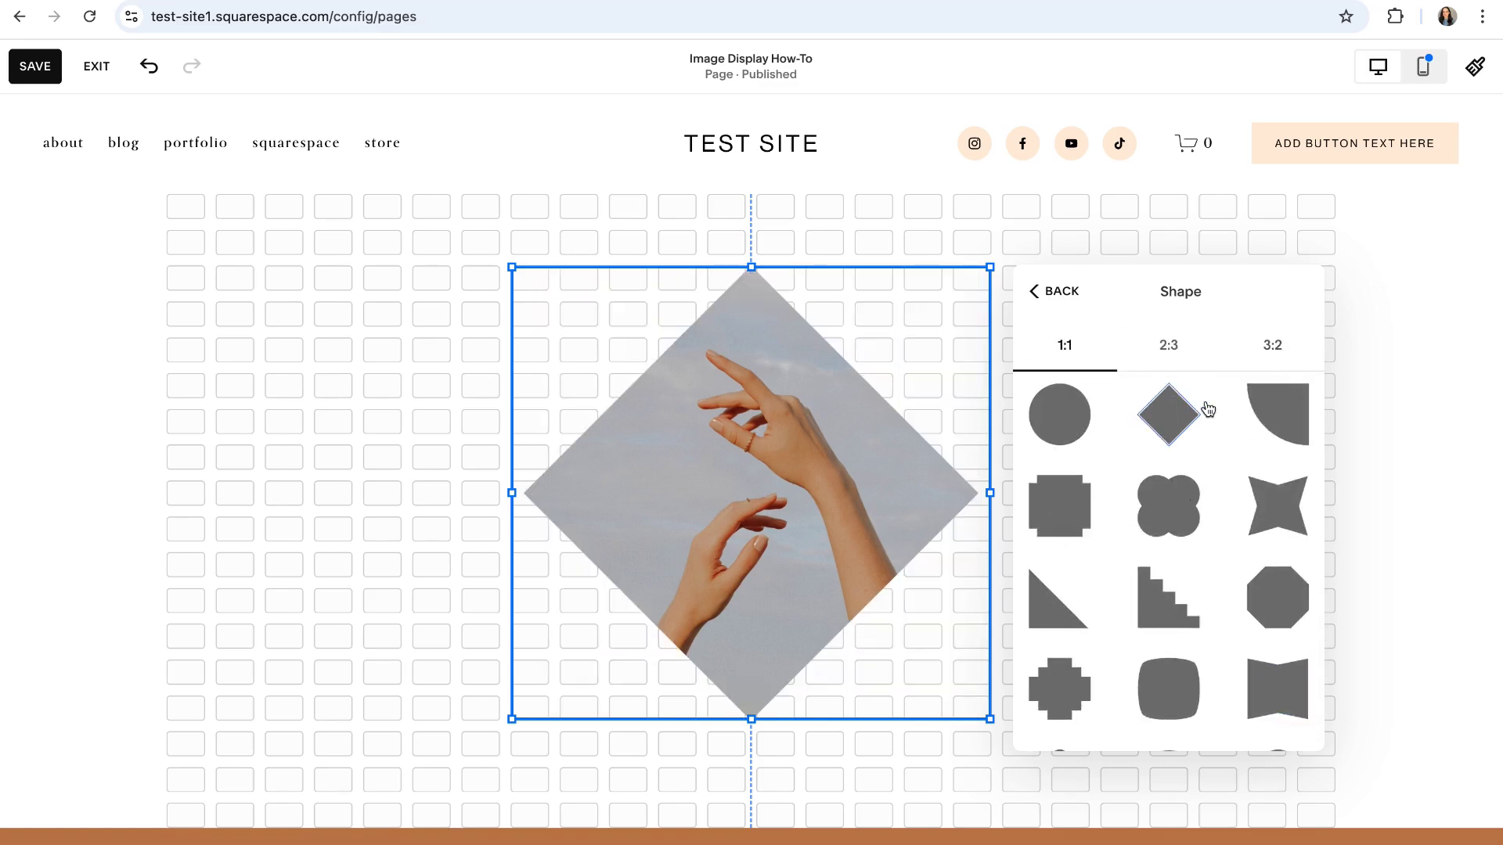
# - Try the 2:3 arch and hourglass, then 3:2 oval, settling on stacked-capsule
pyautogui.click(1174, 347)
pyautogui.click(1164, 601)
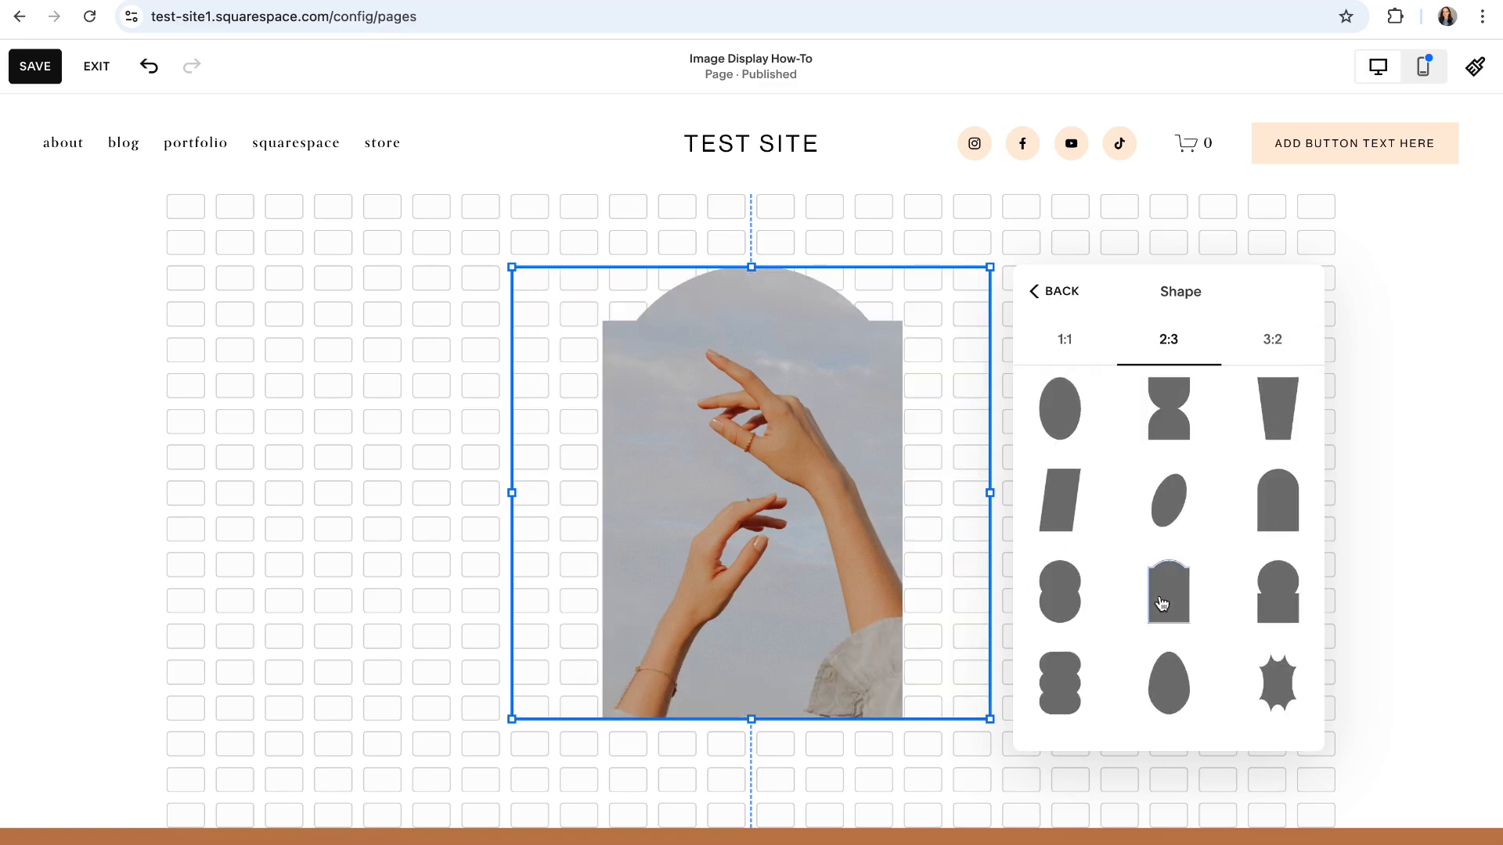
pyautogui.click(1169, 423)
pyautogui.click(1272, 343)
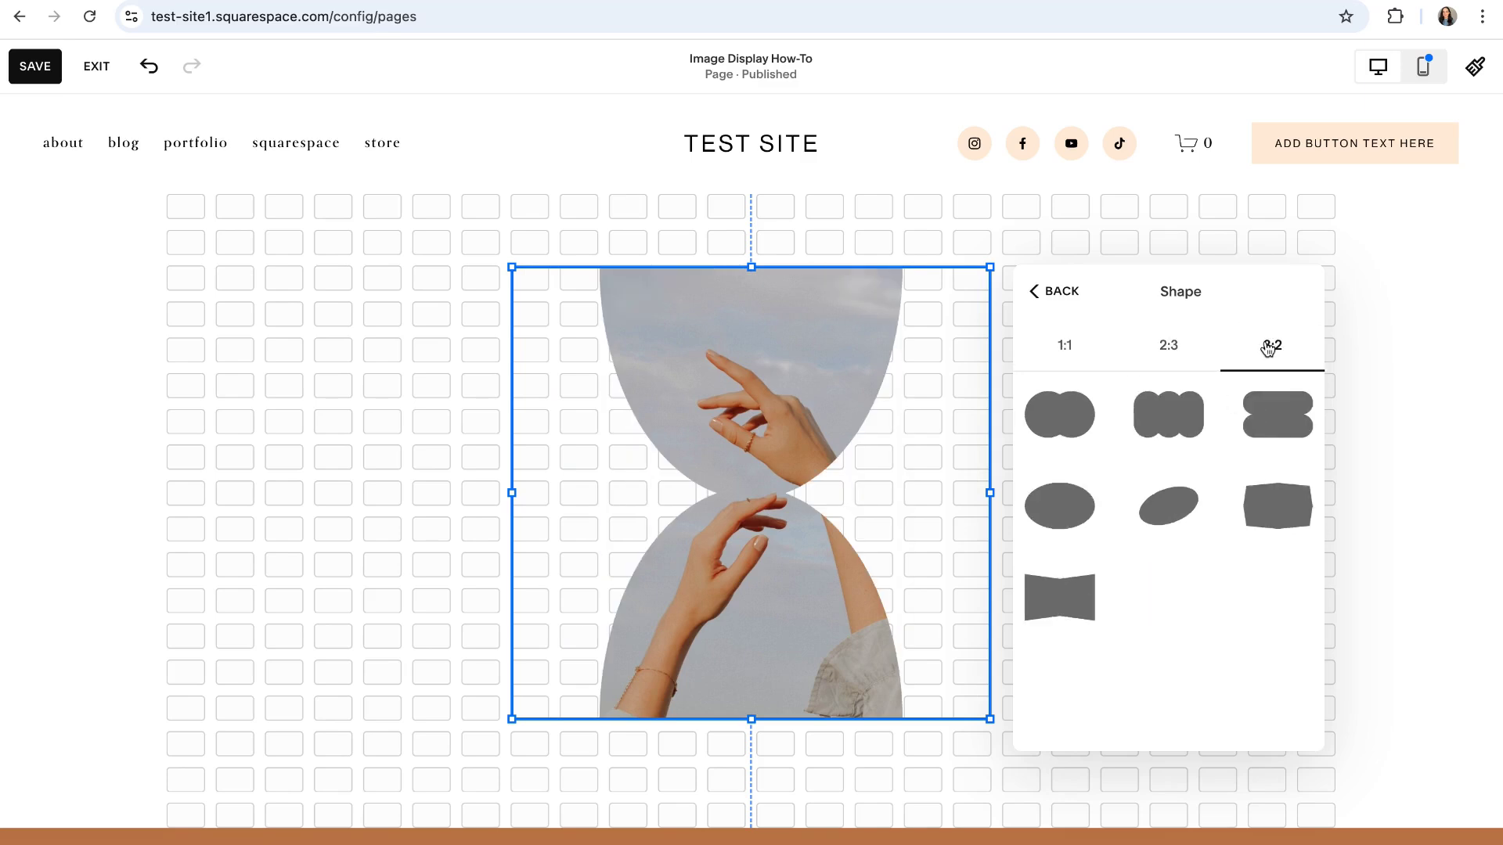
pyautogui.click(1053, 516)
pyautogui.click(1274, 423)
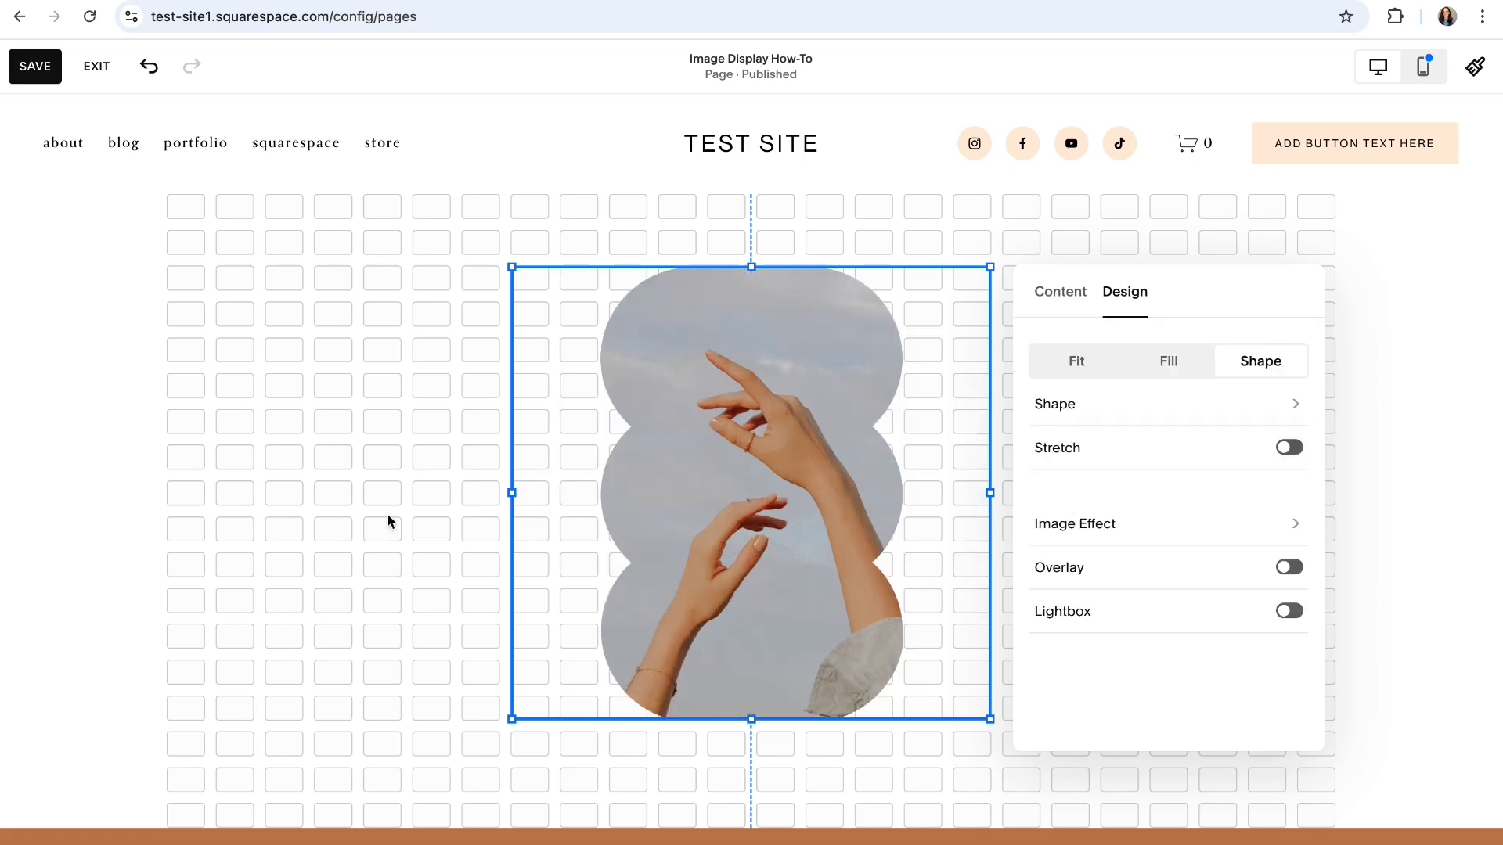
pyautogui.click(421, 485)
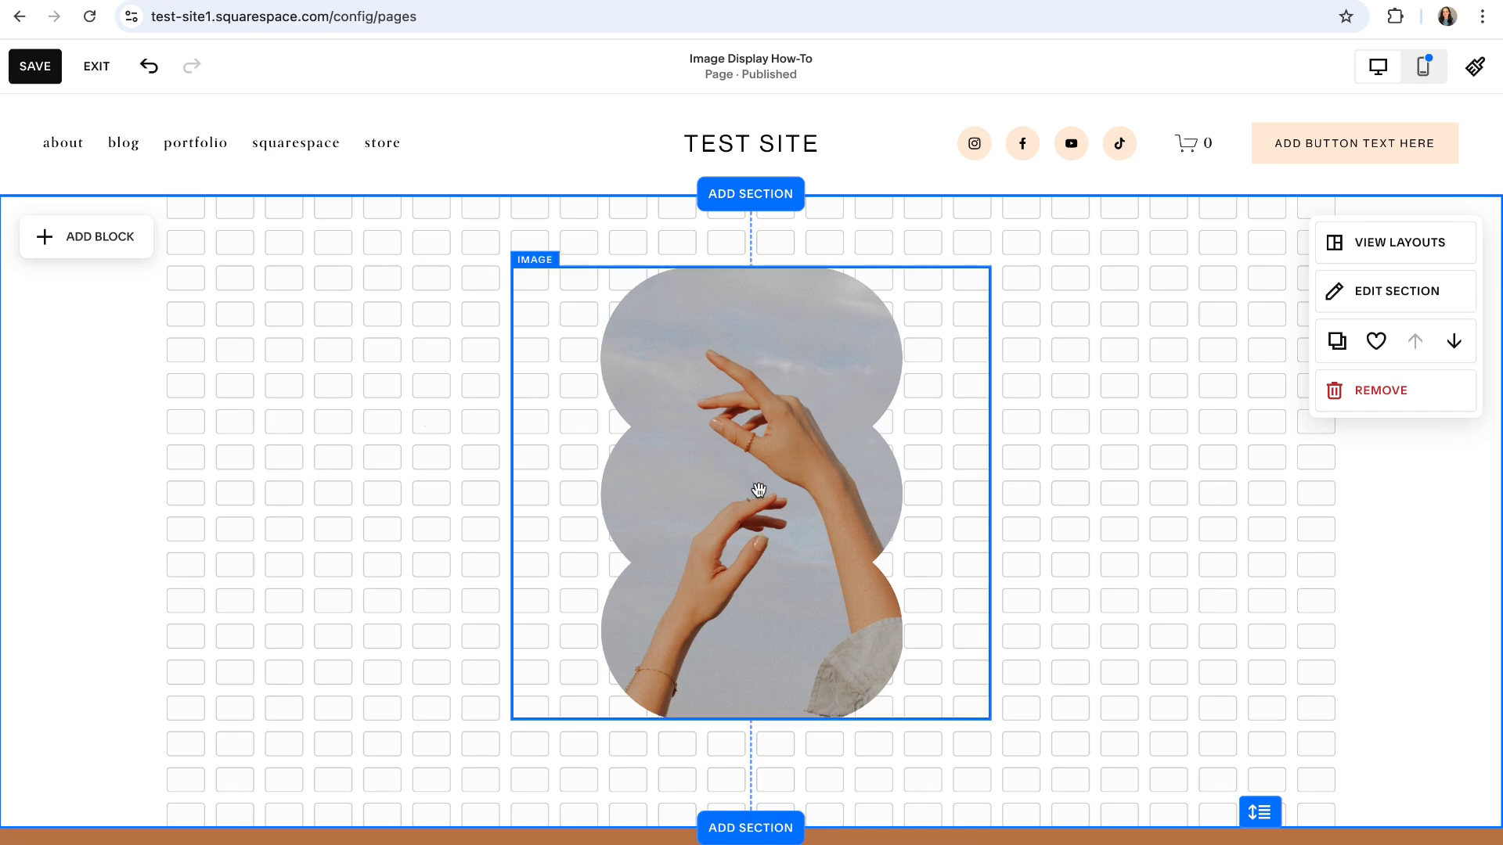
pyautogui.moveTo(753, 516)
pyautogui.mouseDown()
pyautogui.moveTo(906, 547)
pyautogui.moveTo(761, 523)
pyautogui.mouseUp()
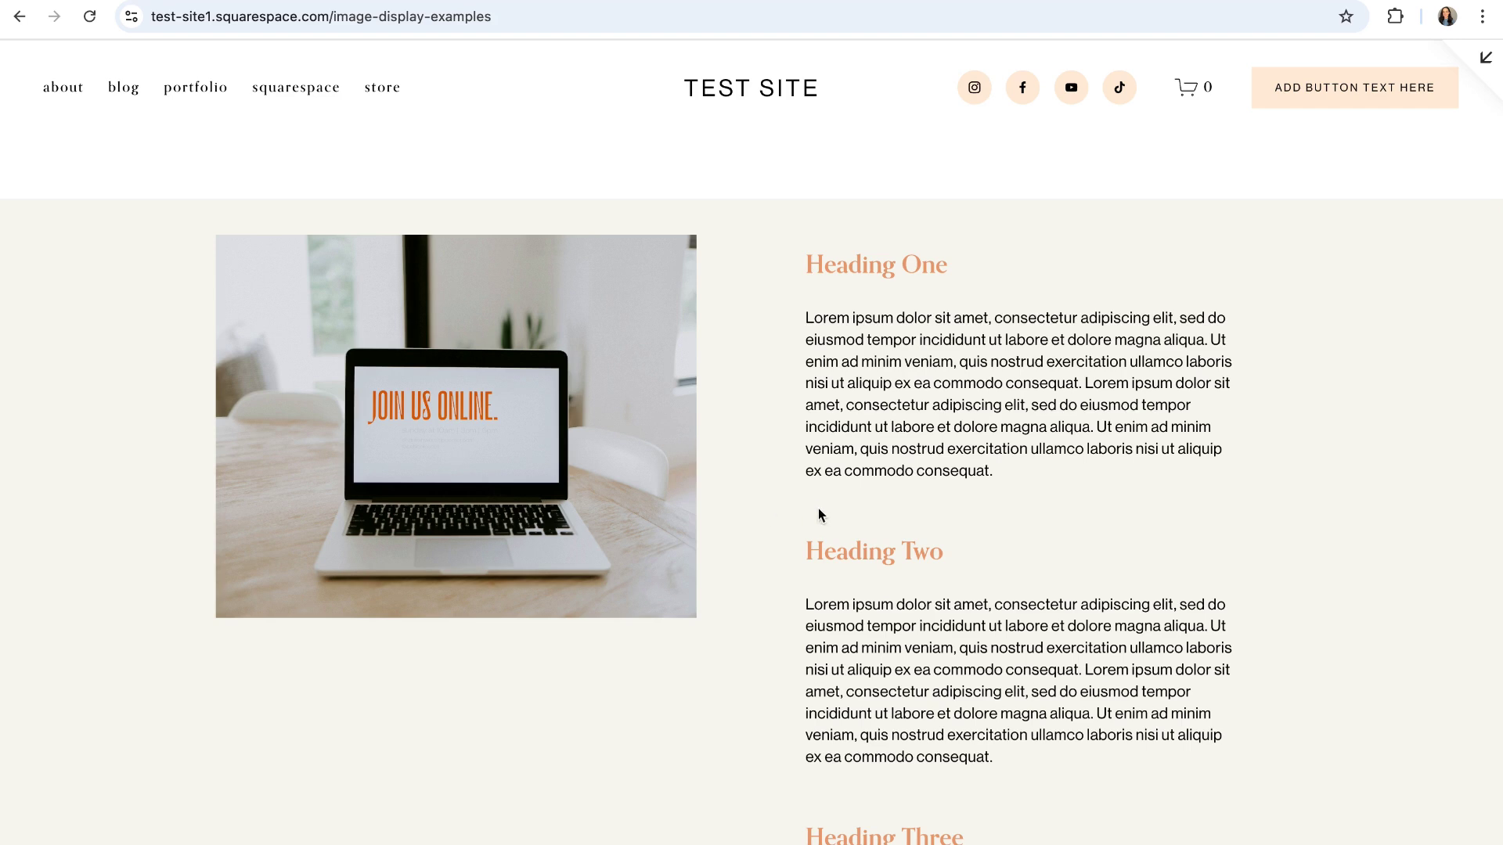
# - Scroll down the live example page to see the pinned image, then back up slightly
pyautogui.scroll(-3, 778, 512)
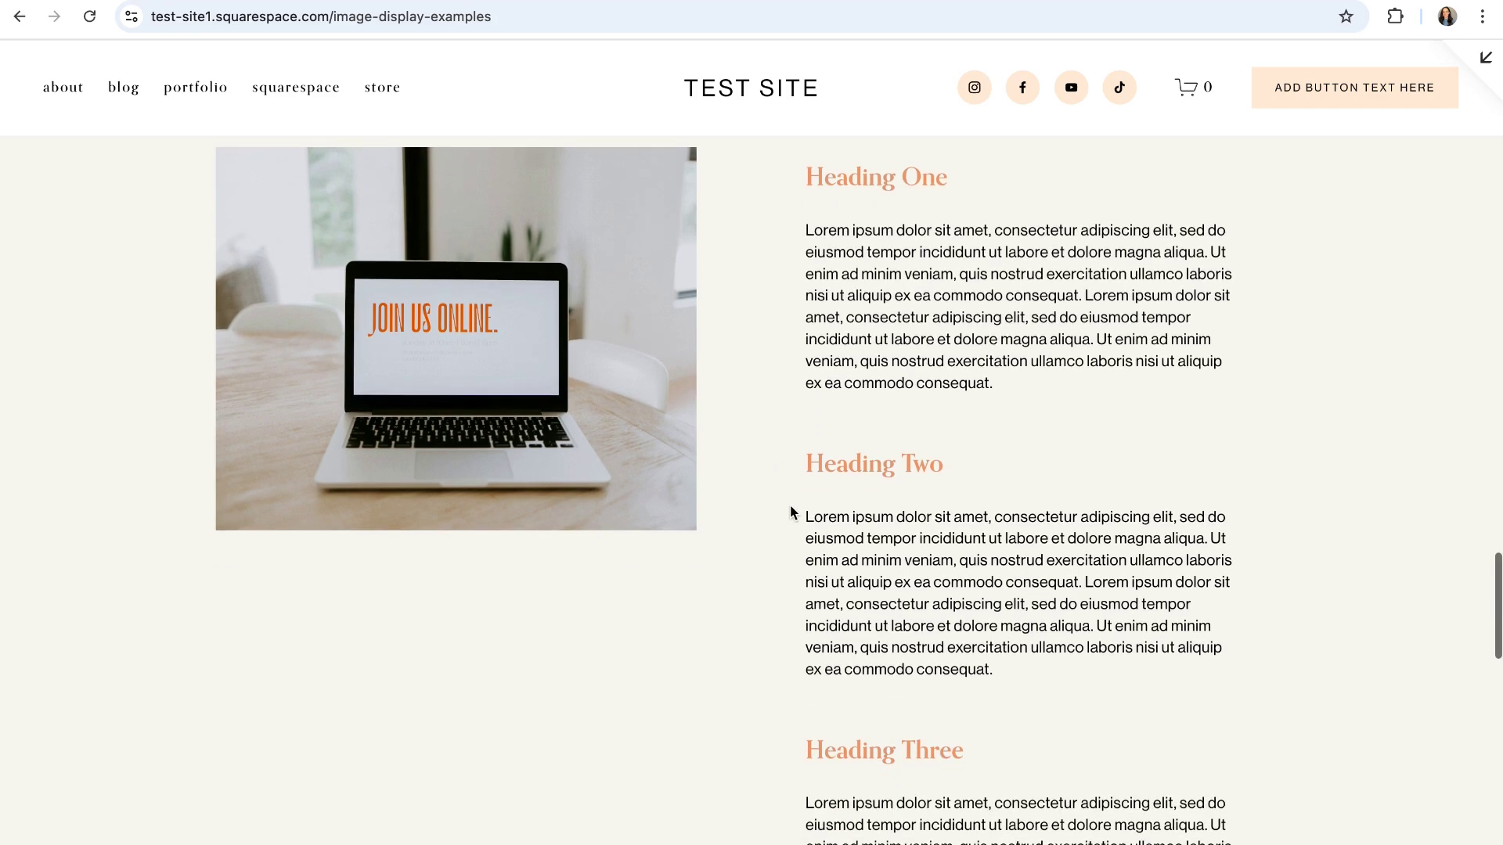
pyautogui.scroll(-4, 791, 505)
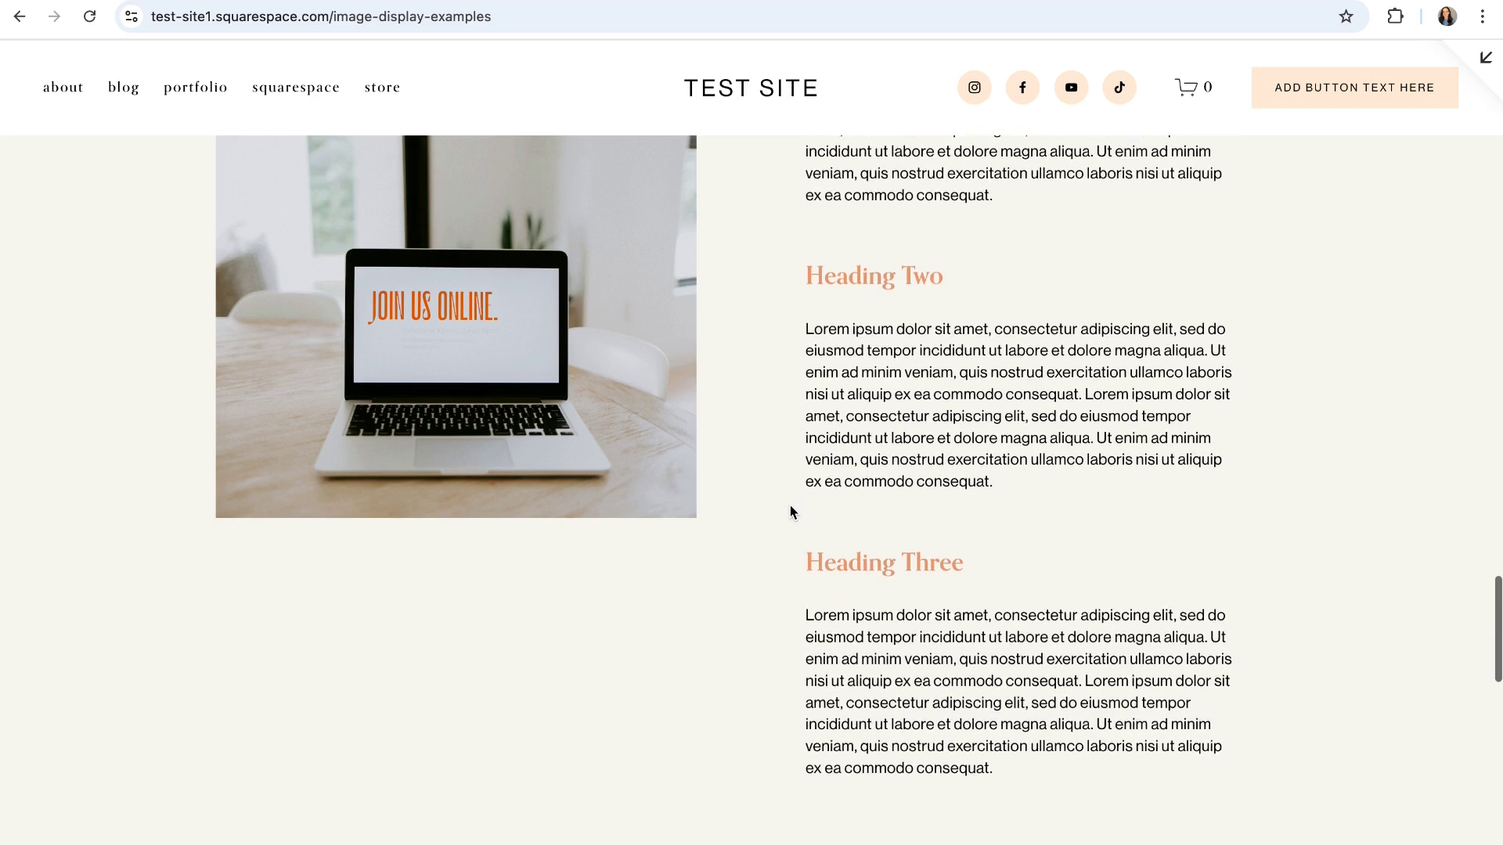
pyautogui.scroll(-2, 790, 505)
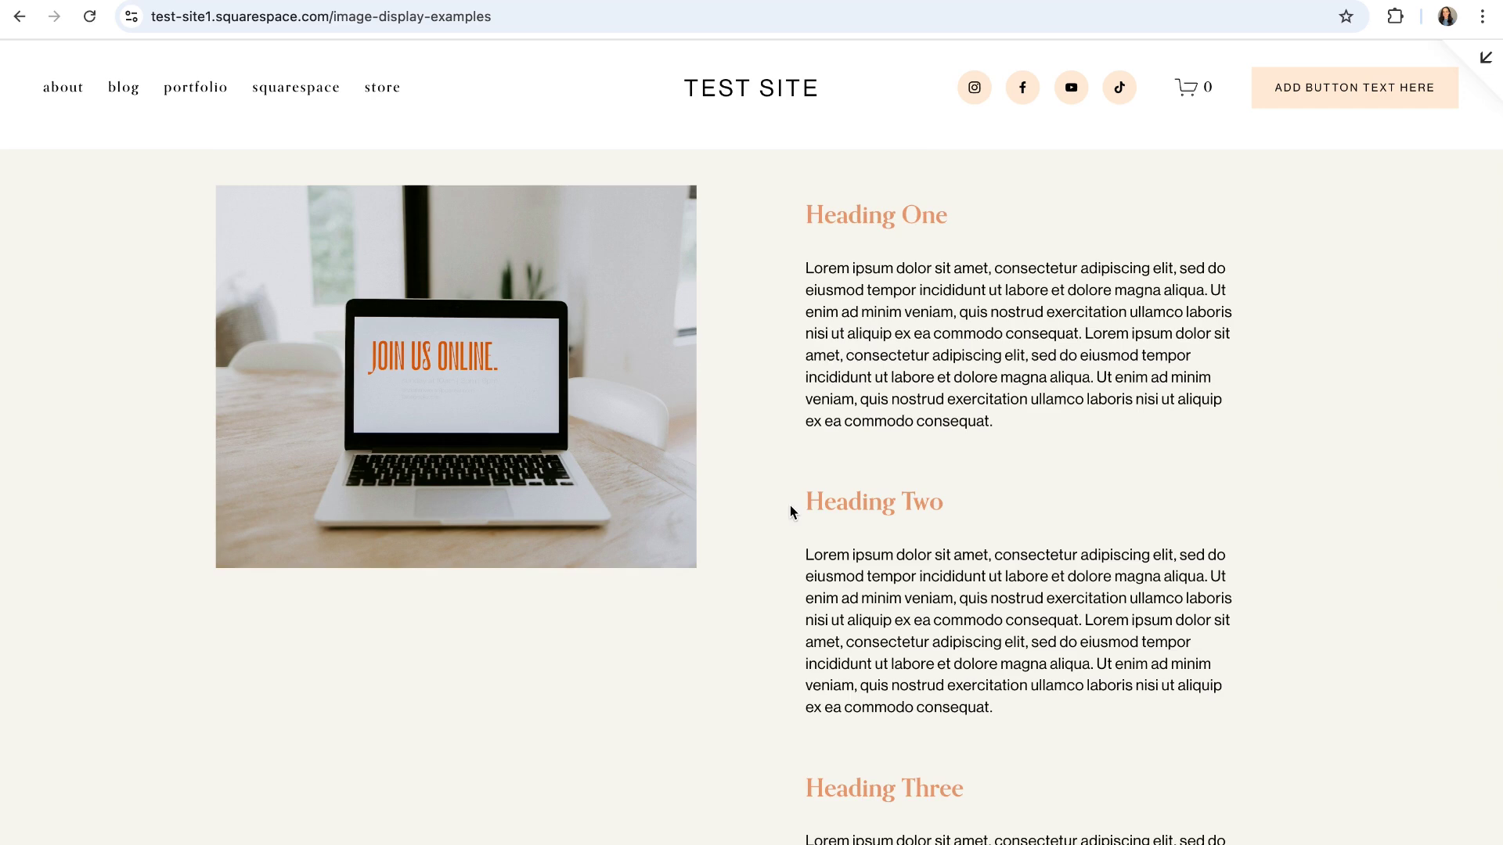
pyautogui.scroll(-1, 801, 502)
pyautogui.scroll(-2, 800, 503)
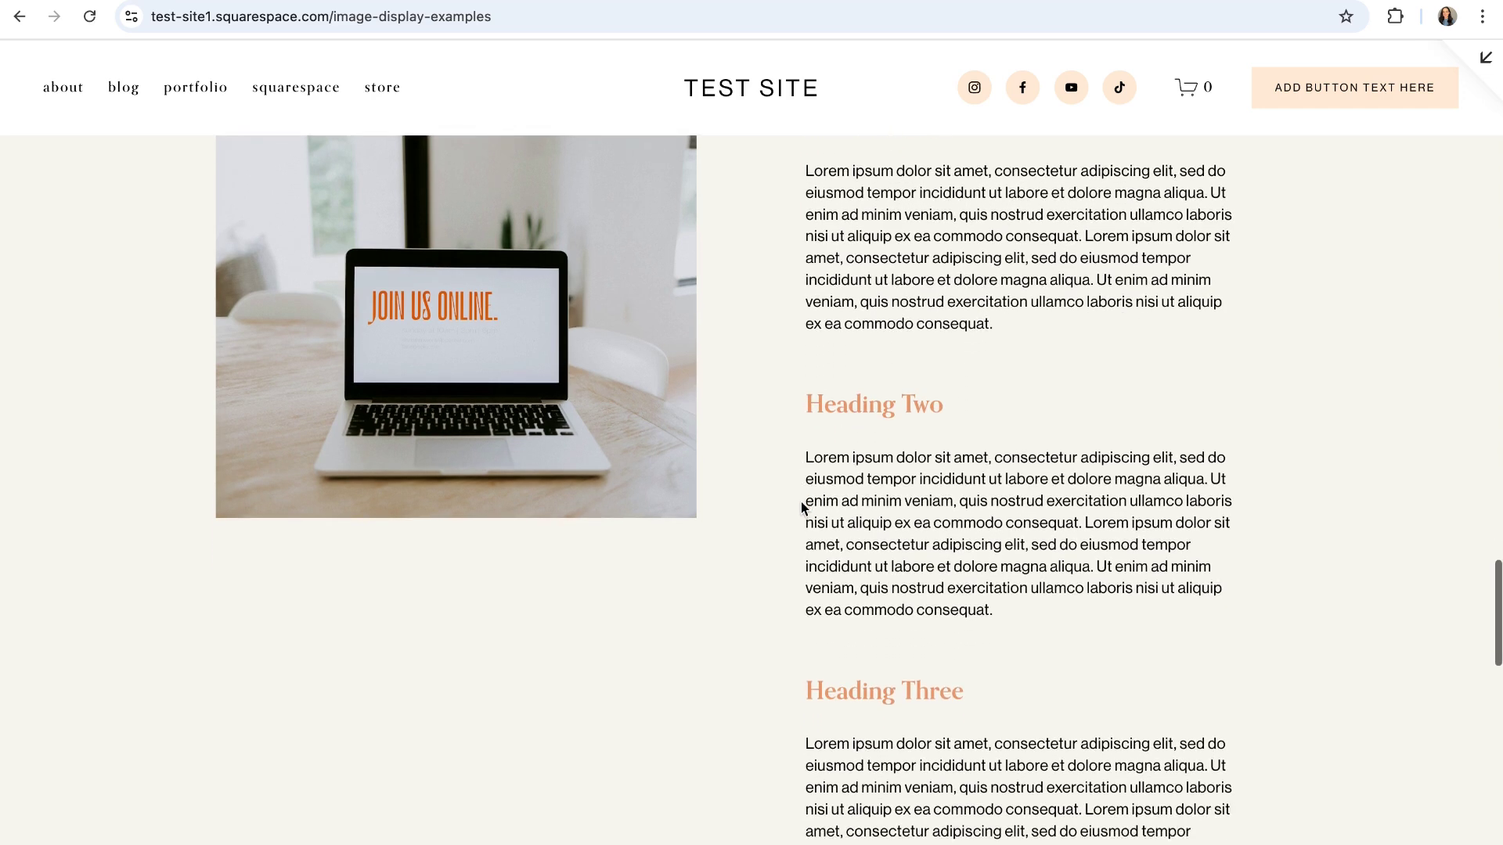
pyautogui.scroll(-2, 801, 508)
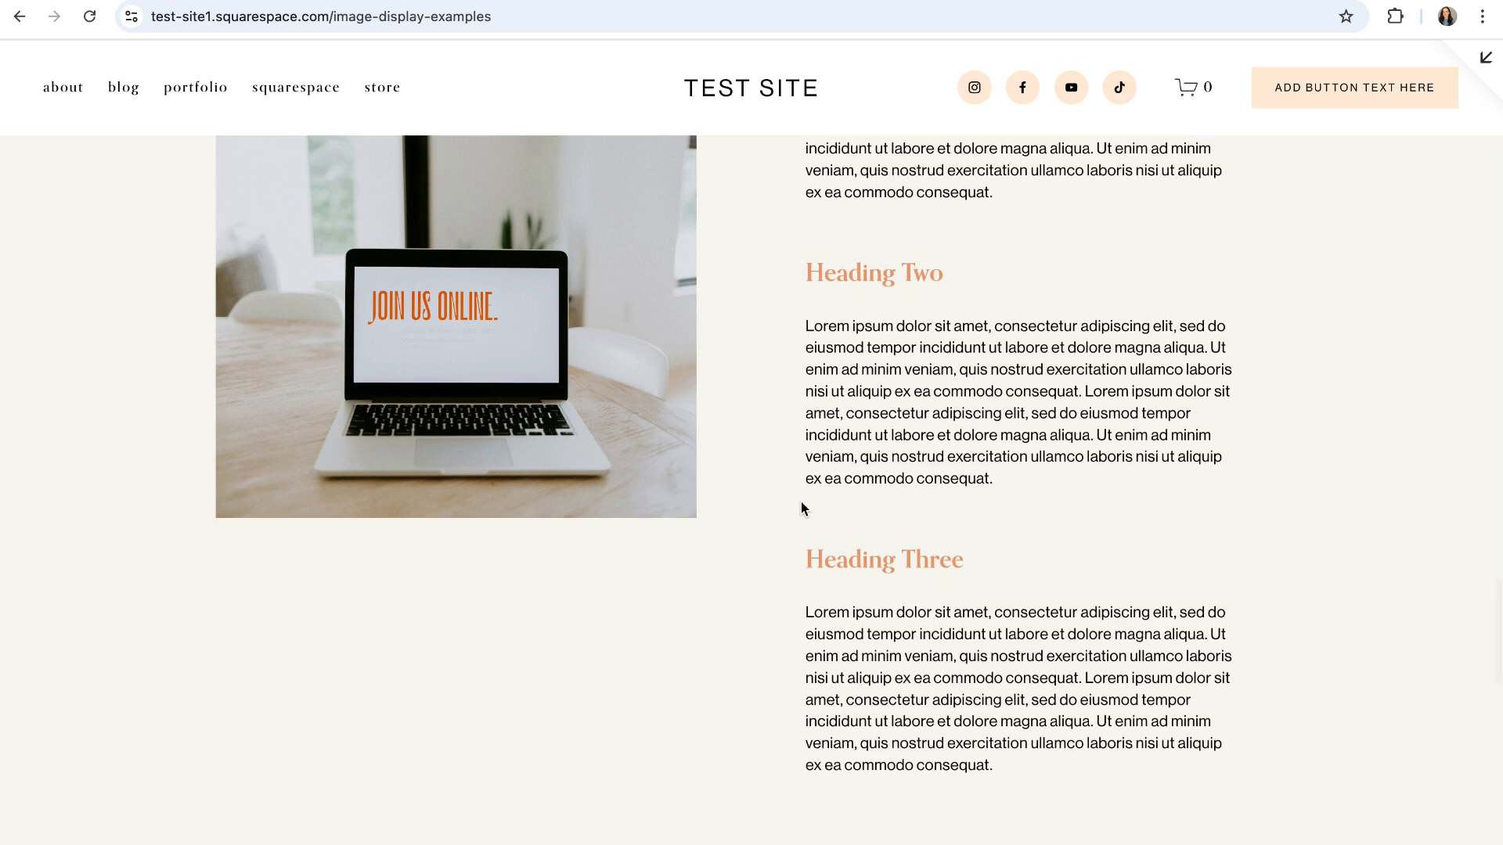
pyautogui.scroll(-1, 801, 507)
pyautogui.scroll(-2, 801, 505)
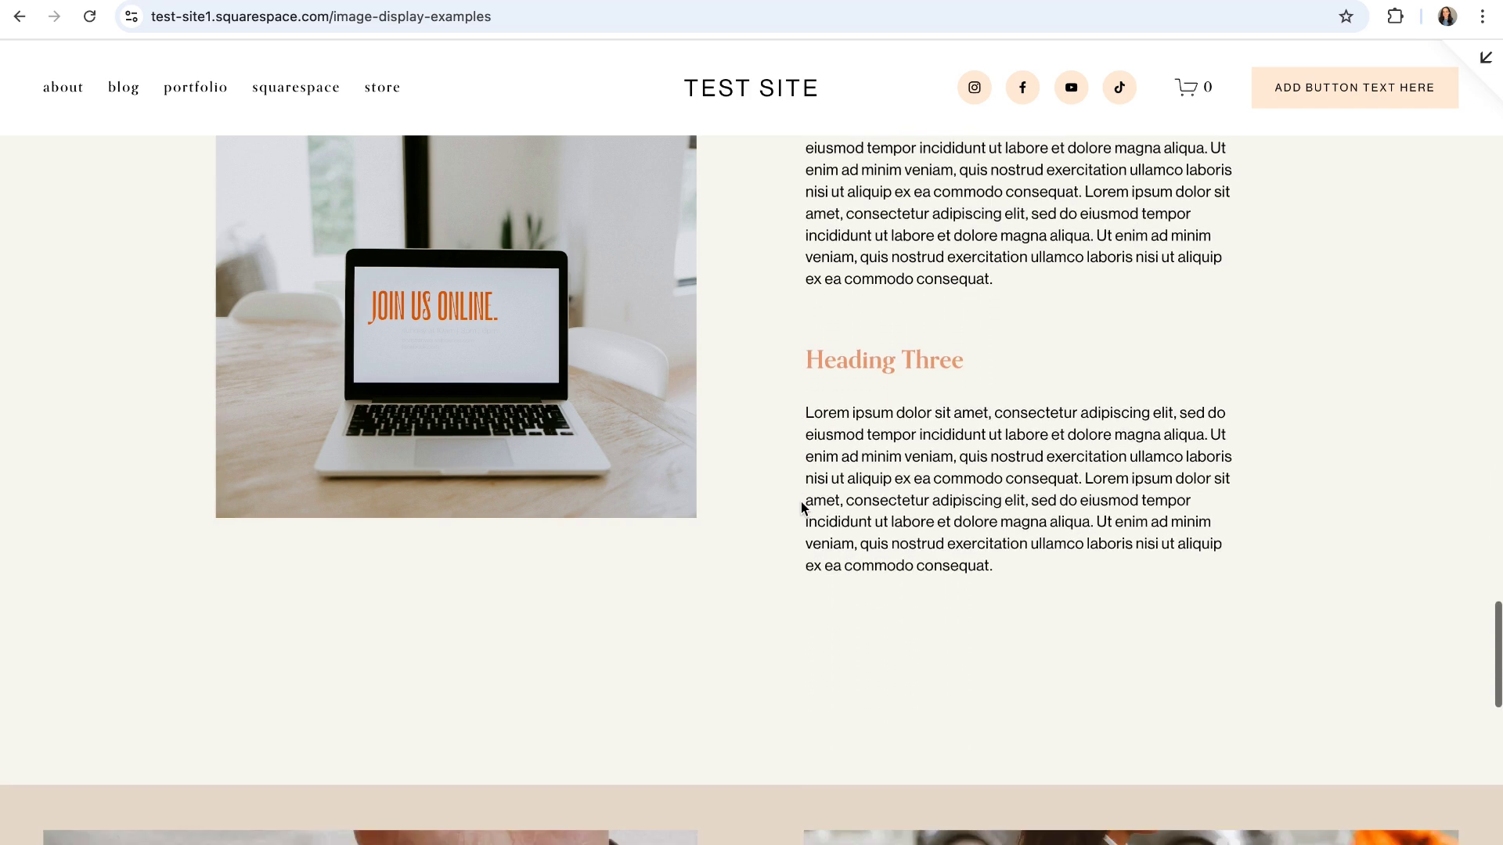
pyautogui.scroll(3, 800, 505)
pyautogui.scroll(4, 801, 508)
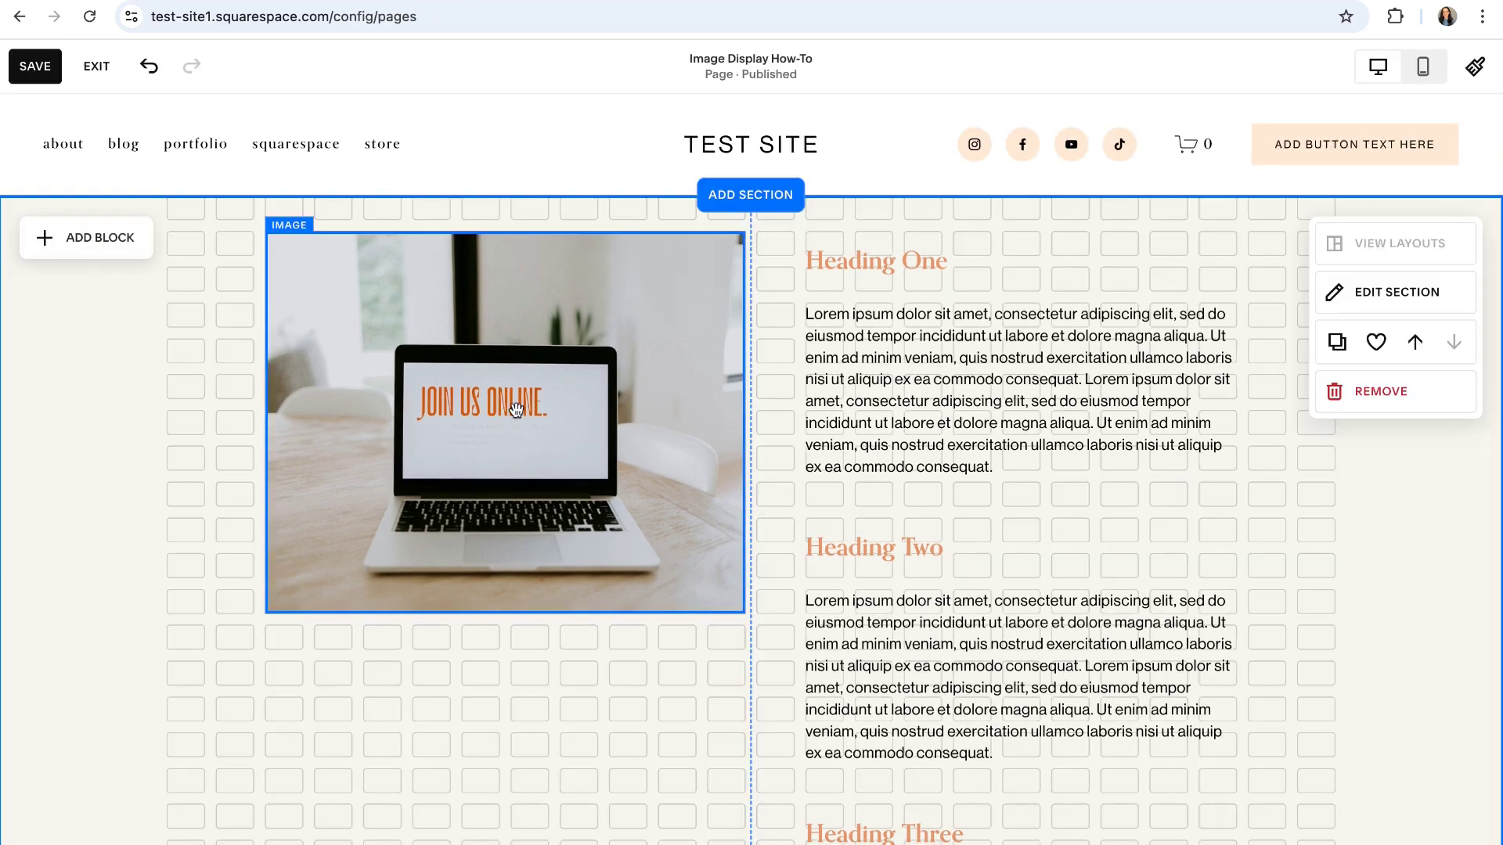
# - Open and close the laptop image's pin options, then scroll to check the pinned image
pyautogui.moveTo(556, 416)
pyautogui.mouseDown()
pyautogui.moveTo(547, 503)
pyautogui.moveTo(558, 417)
pyautogui.mouseUp()
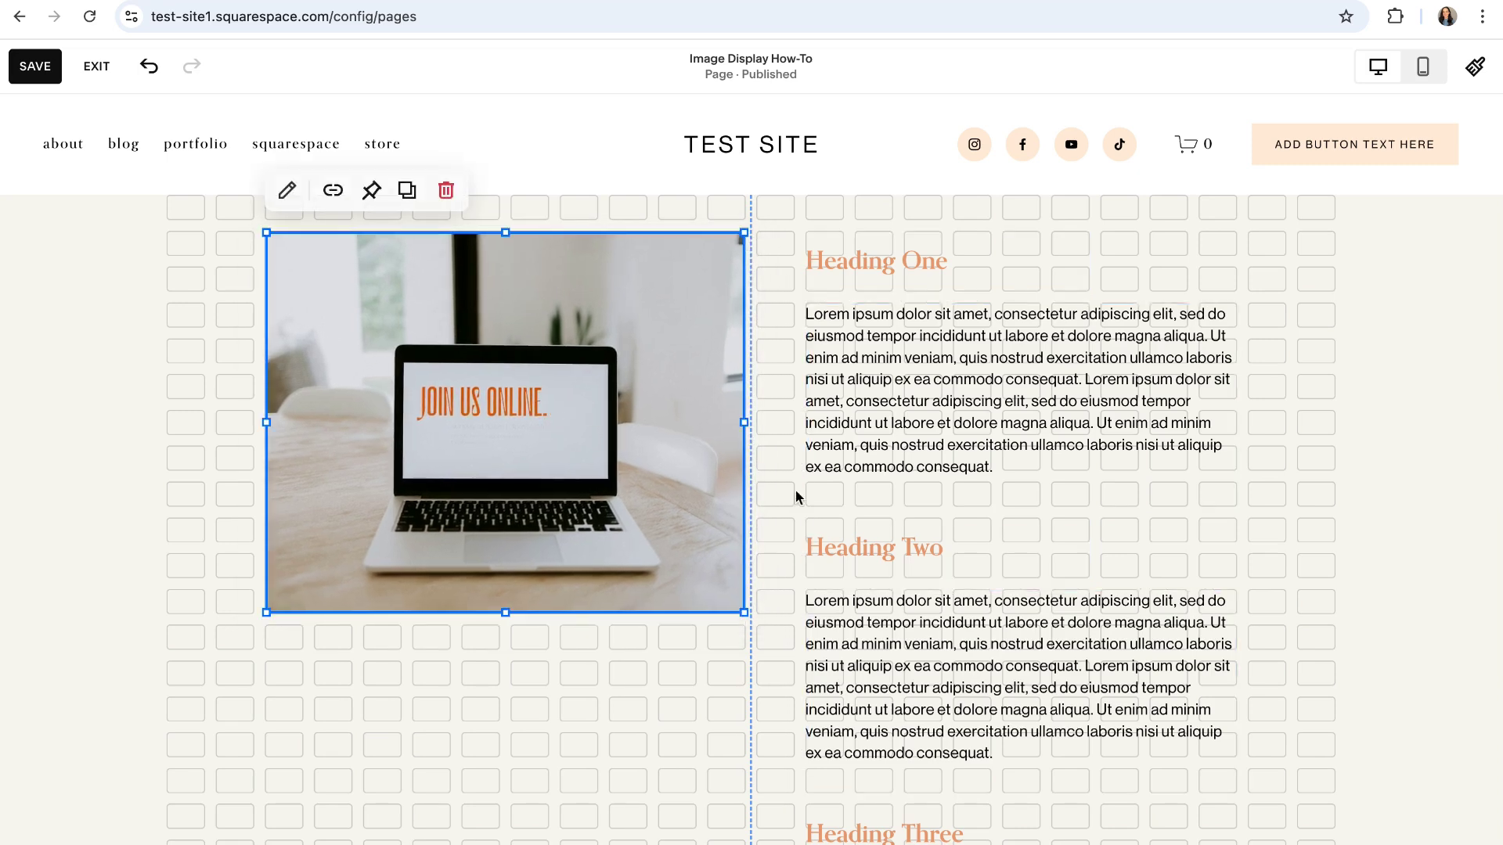
pyautogui.click(375, 194)
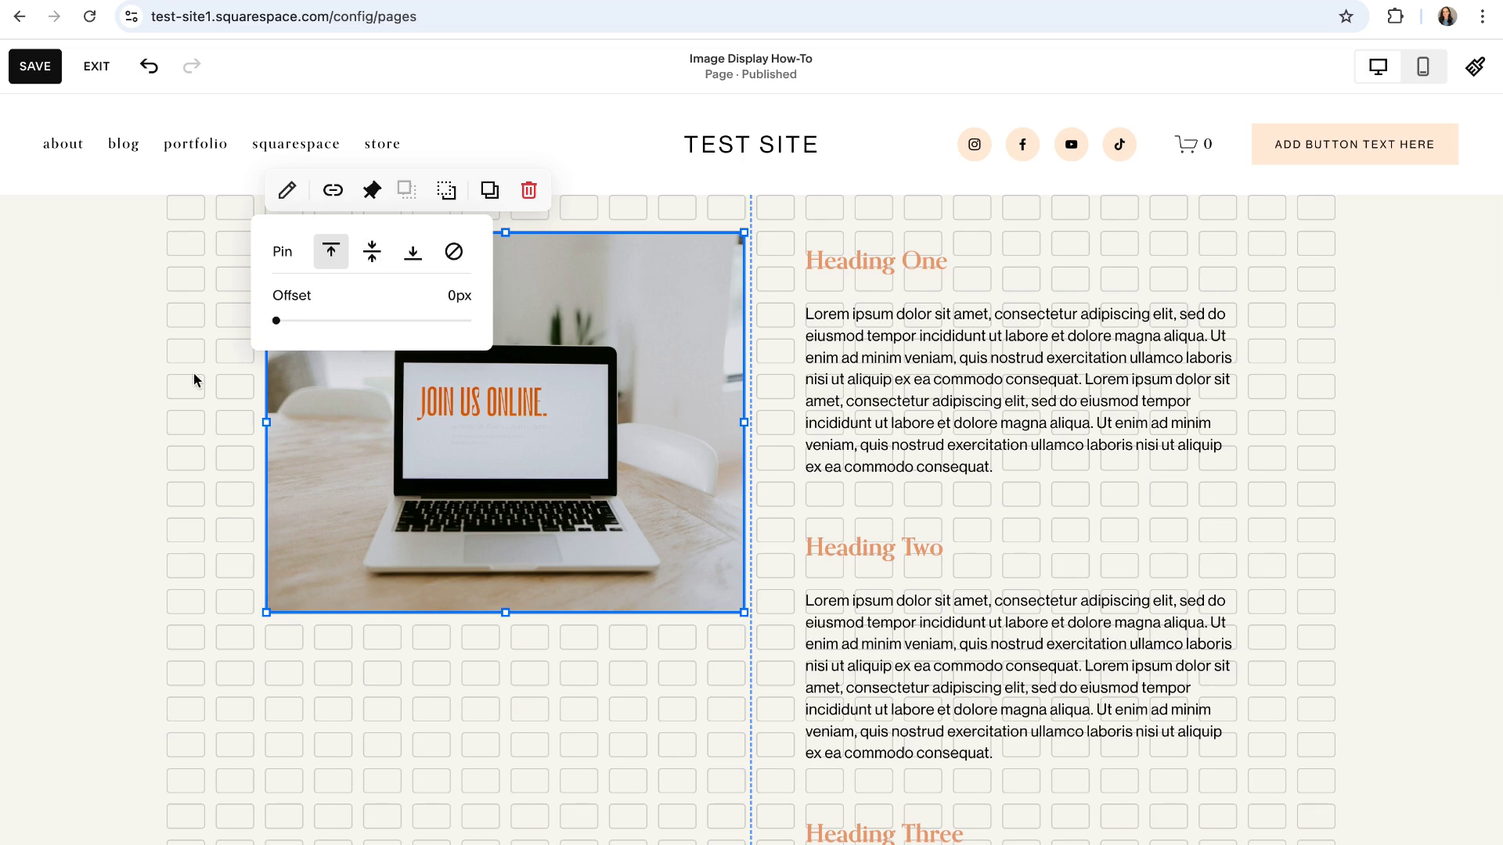
pyautogui.click(180, 342)
pyautogui.scroll(-4, 683, 459)
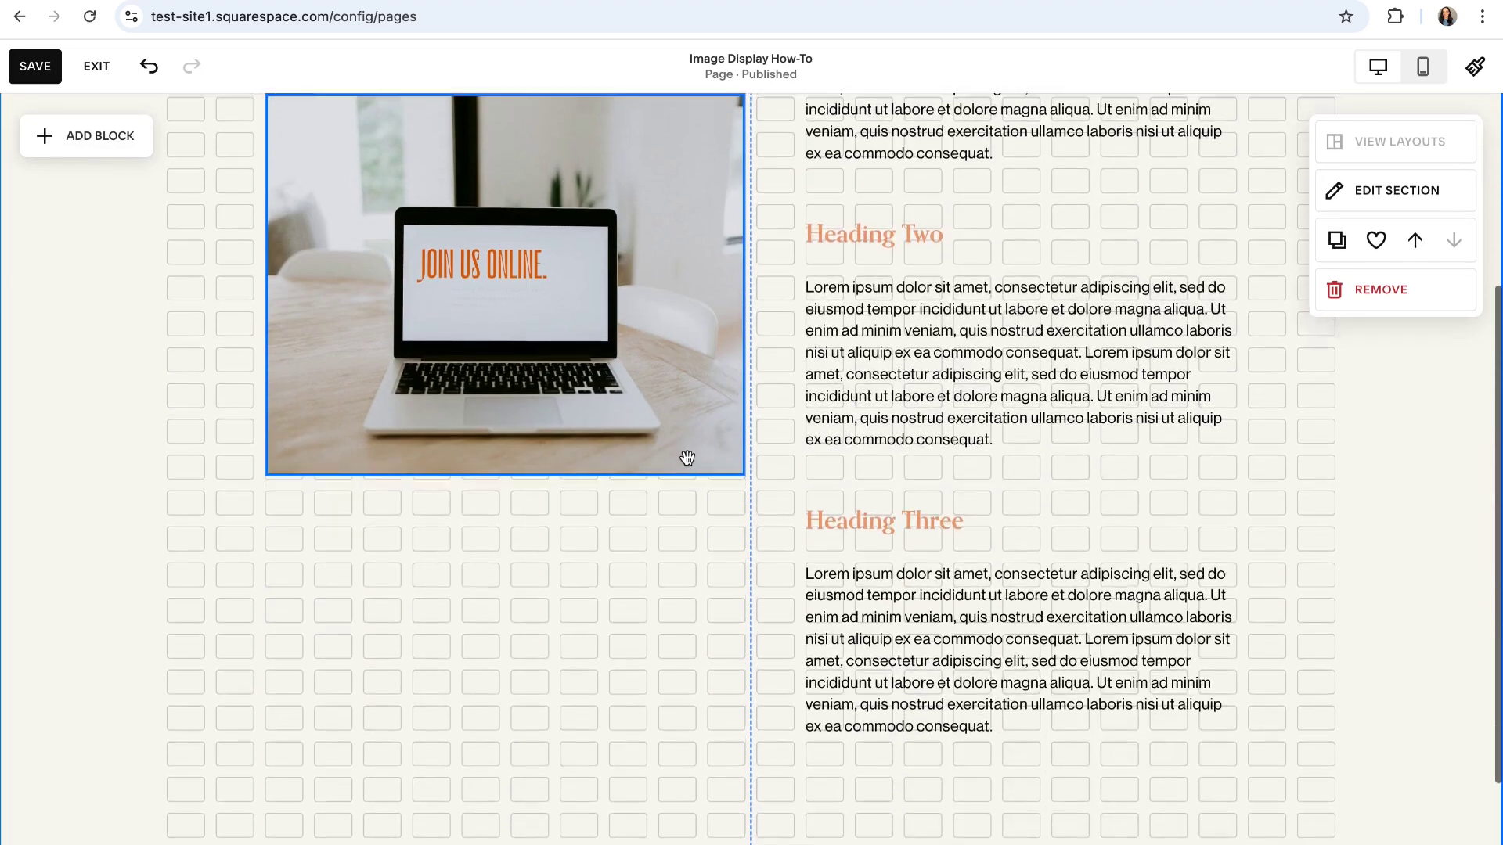
pyautogui.scroll(-3, 687, 458)
pyautogui.scroll(3, 687, 458)
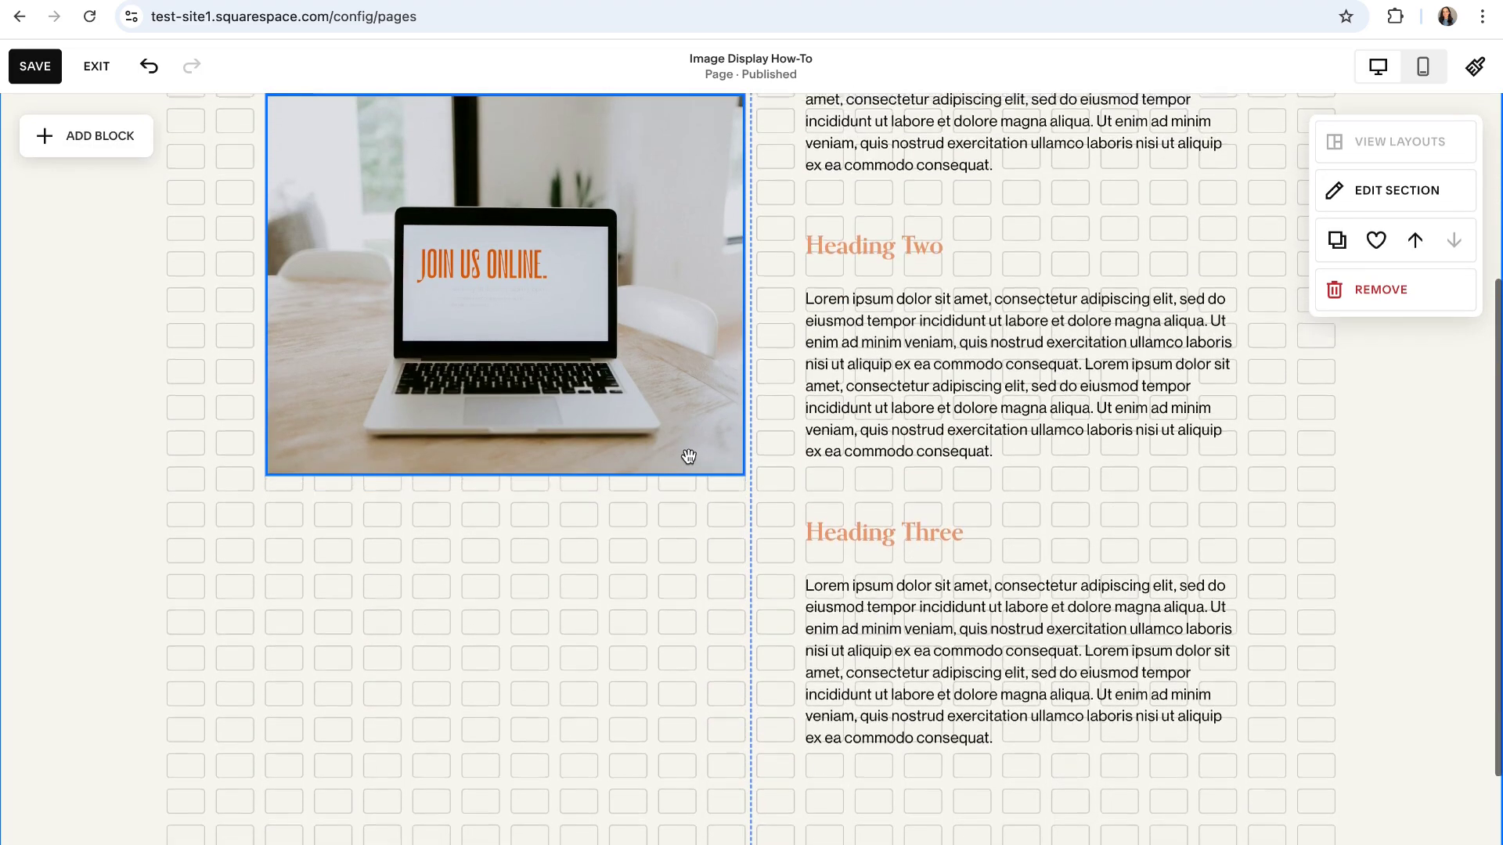
pyautogui.scroll(4, 688, 457)
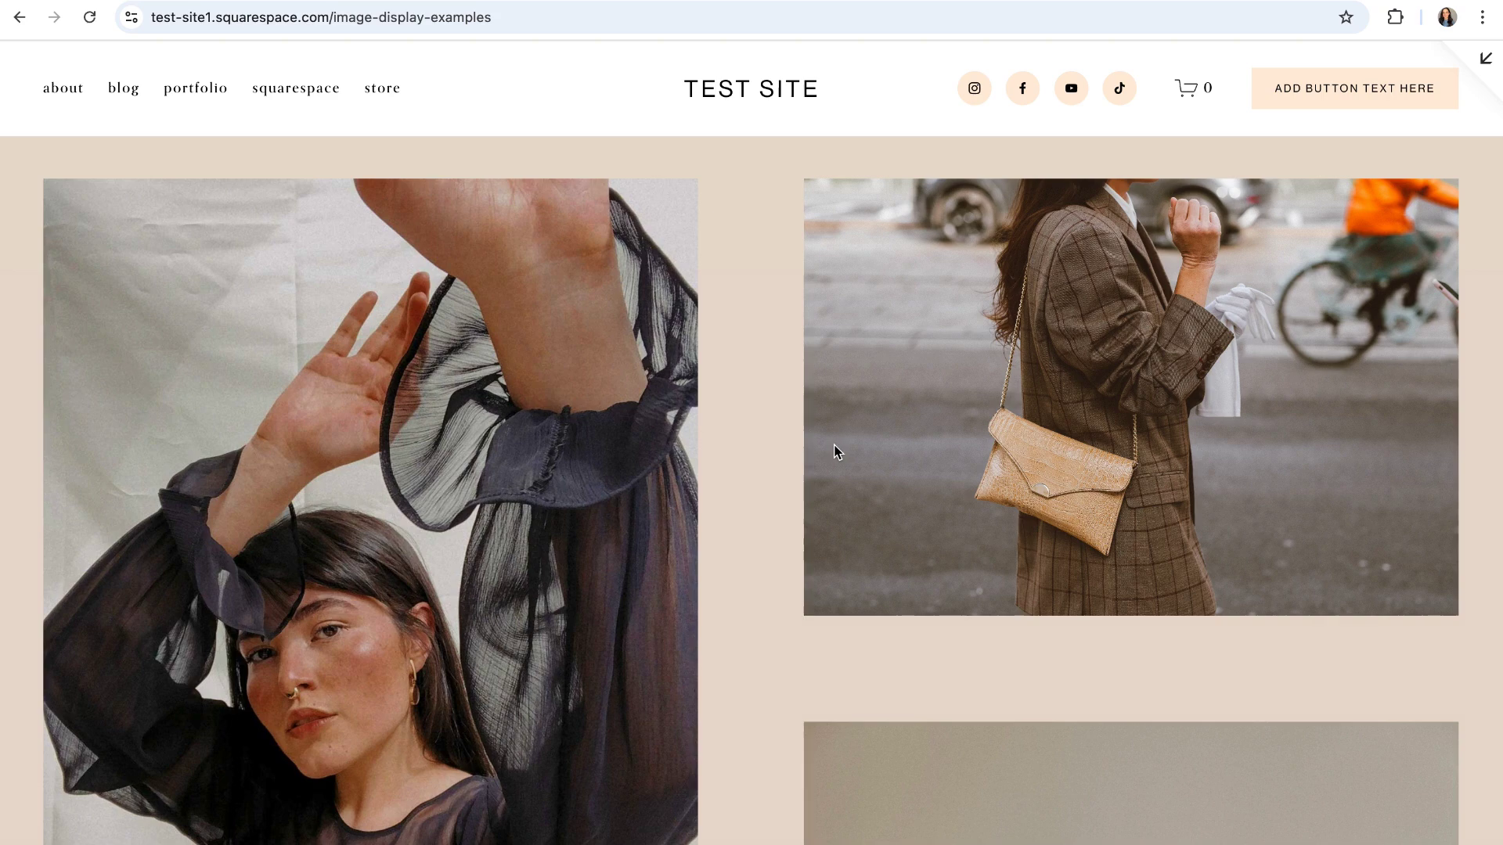
# - Scroll through the live gallery examples page
pyautogui.scroll(-2, 786, 468)
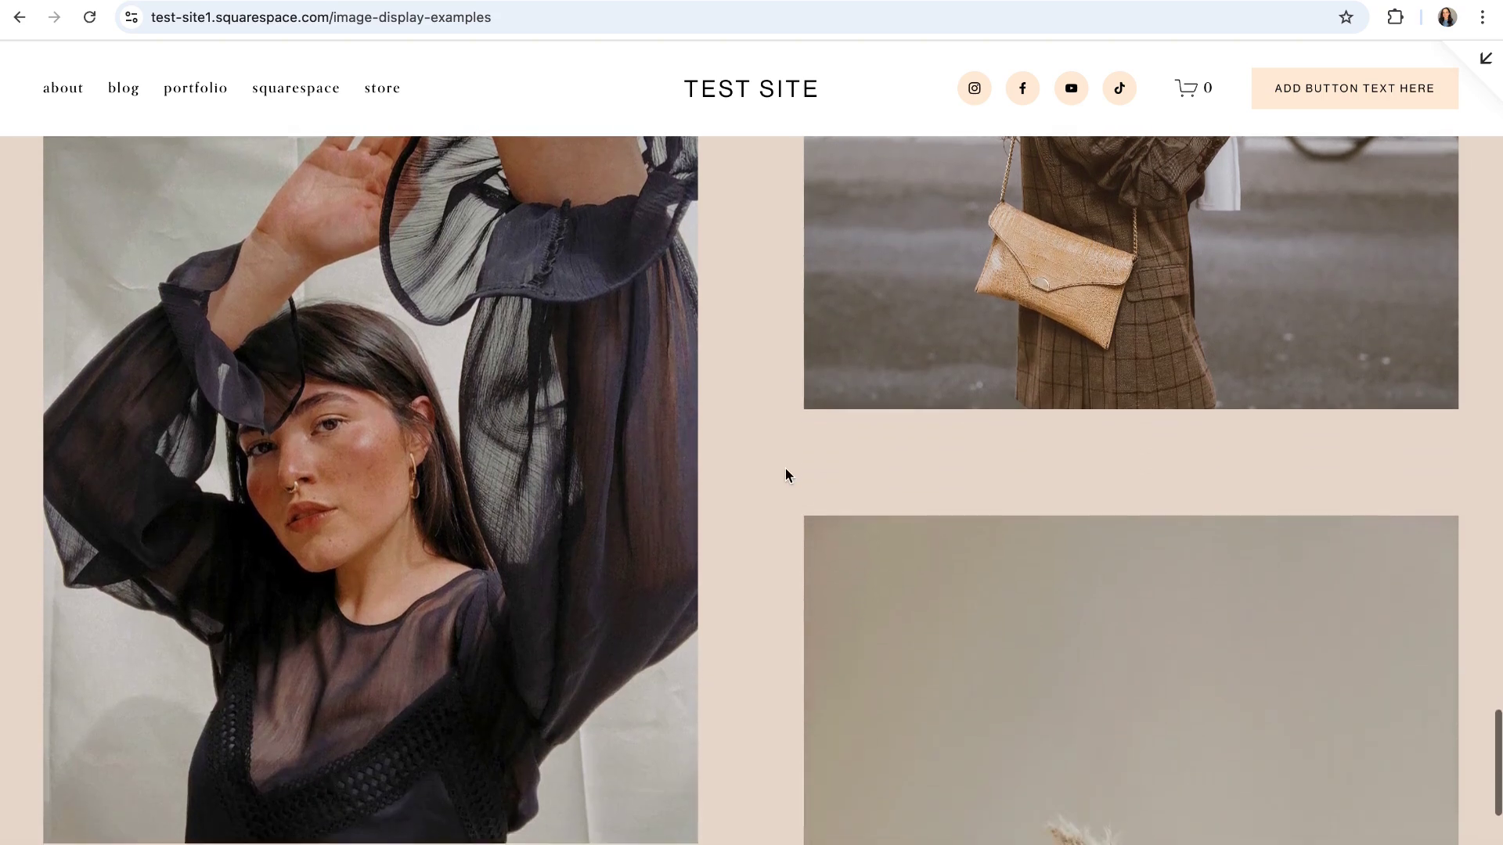
pyautogui.scroll(4, 785, 468)
pyautogui.scroll(-2, 786, 475)
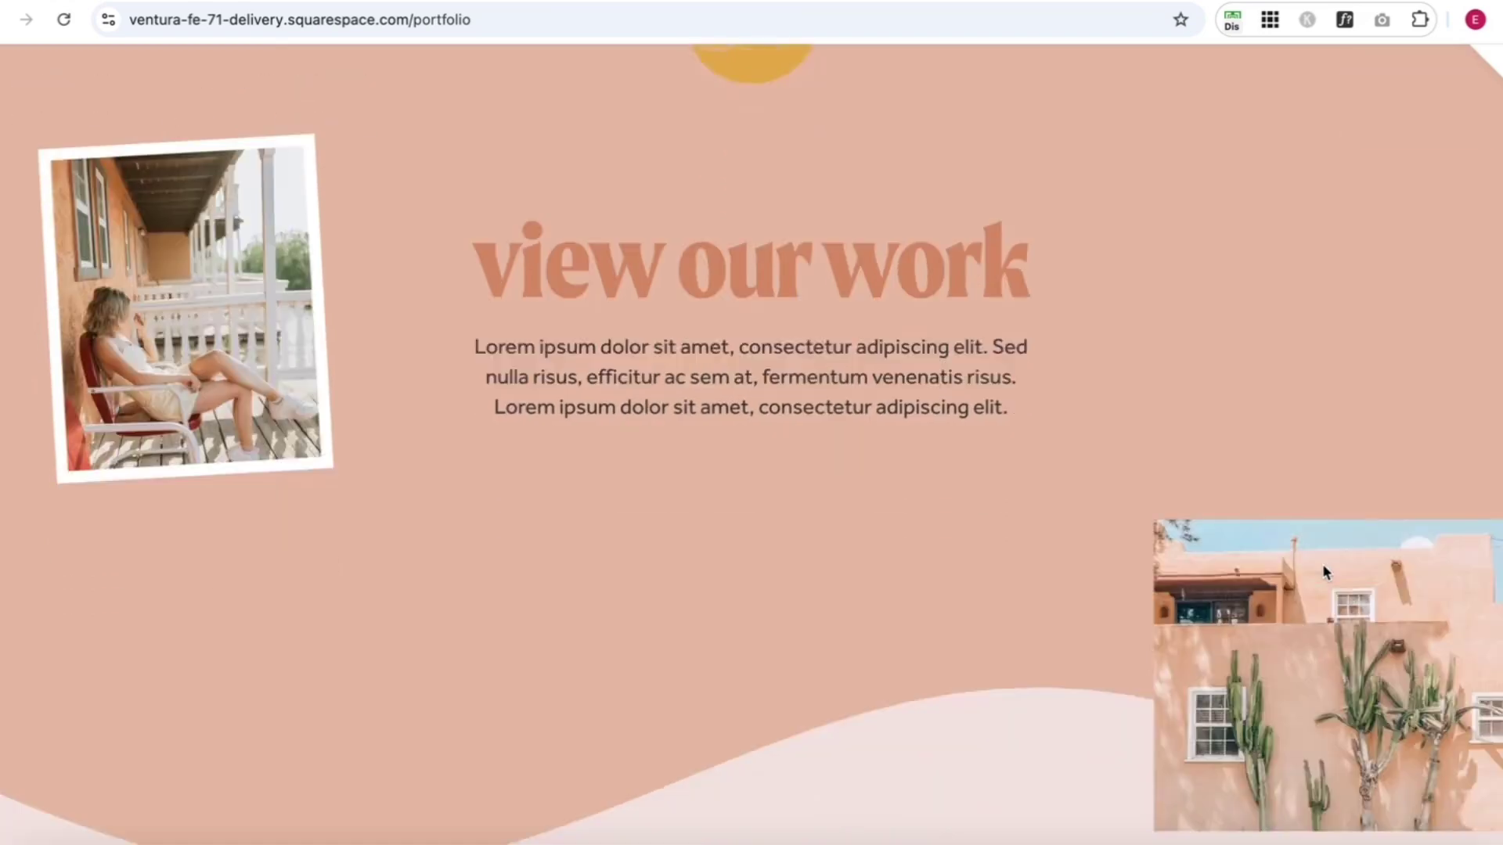
pyautogui.scroll(-3, 1324, 572)
pyautogui.scroll(-10, 1324, 572)
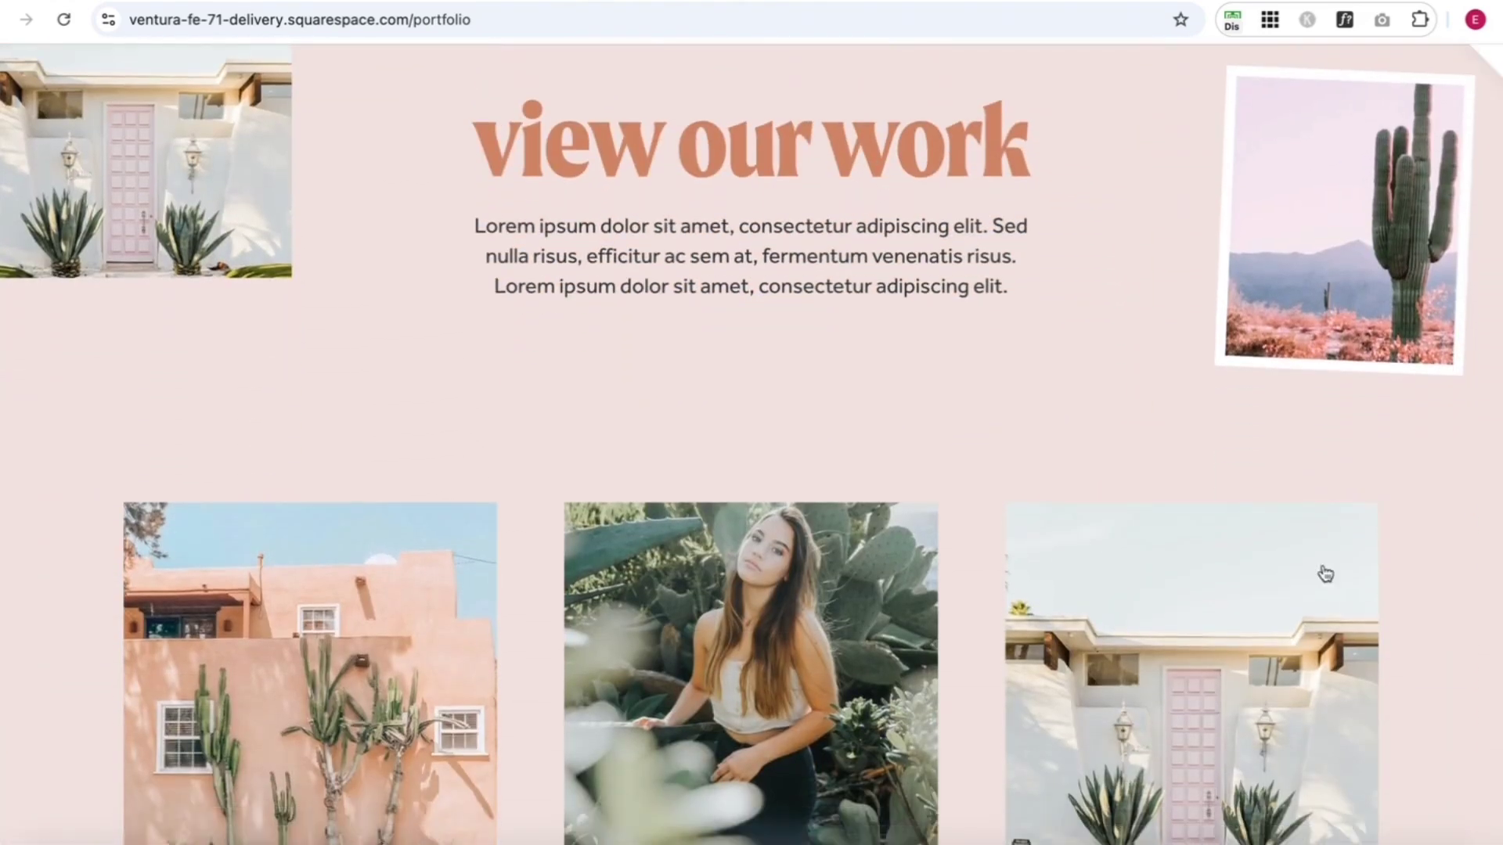
pyautogui.scroll(-2, 1322, 570)
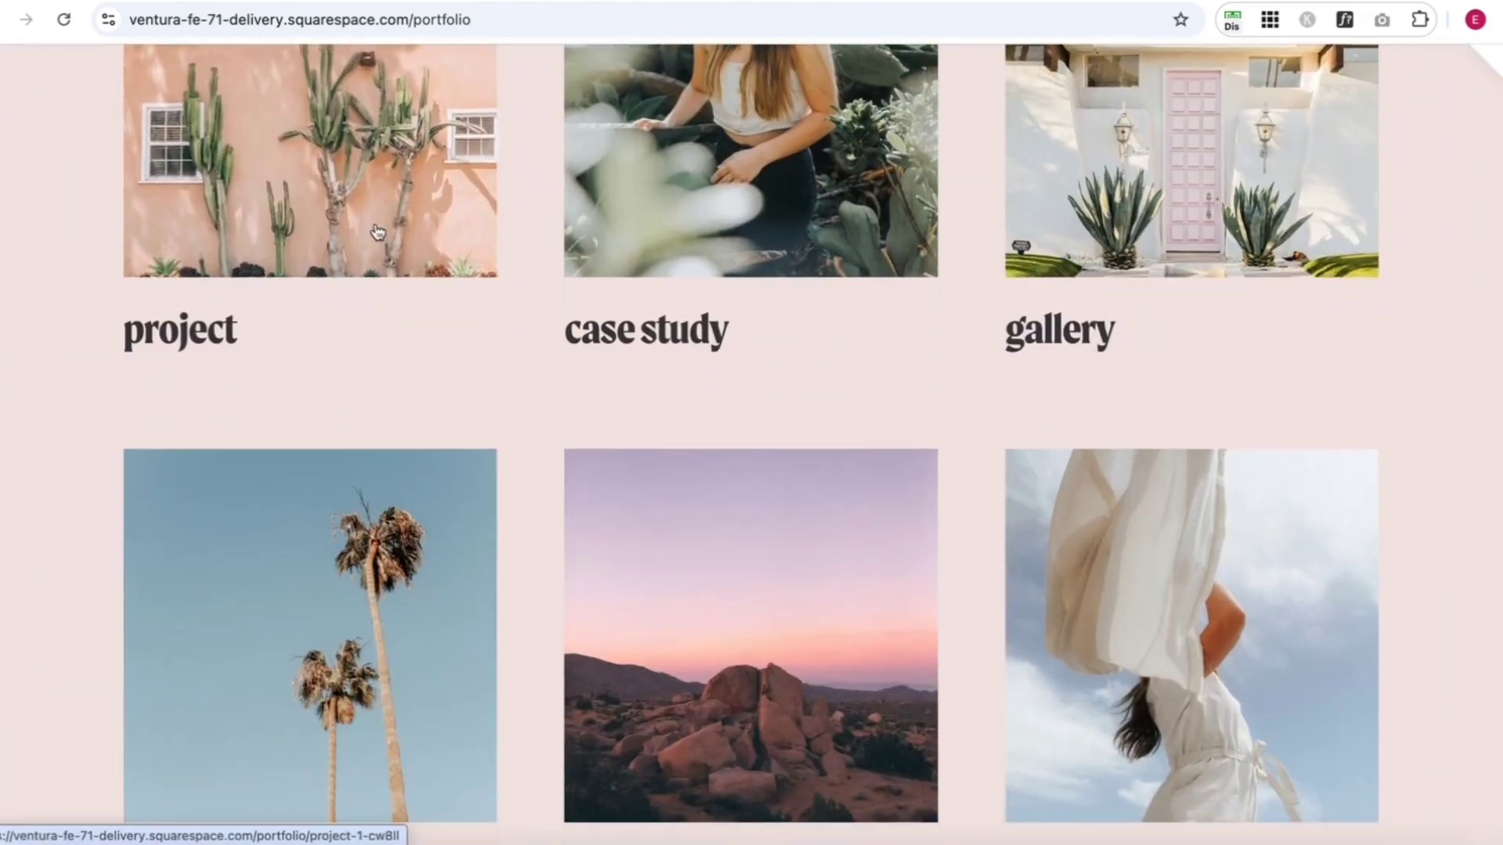
# - Open a project page from the portfolio grid and scroll through it and back up
pyautogui.click(1228, 570)
pyautogui.scroll(-8, 1175, 509)
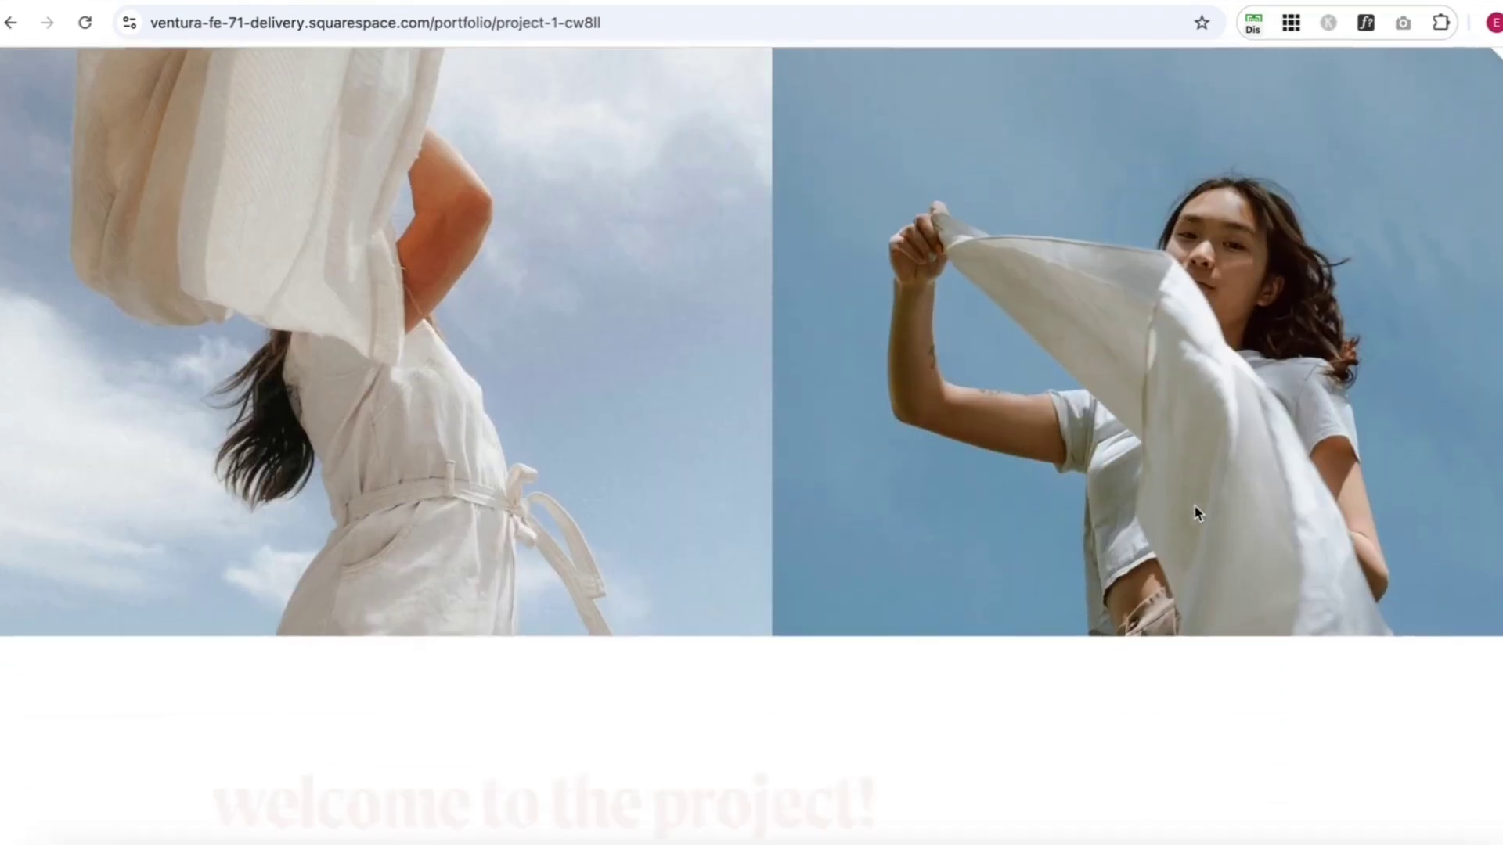
pyautogui.scroll(-15, 1194, 507)
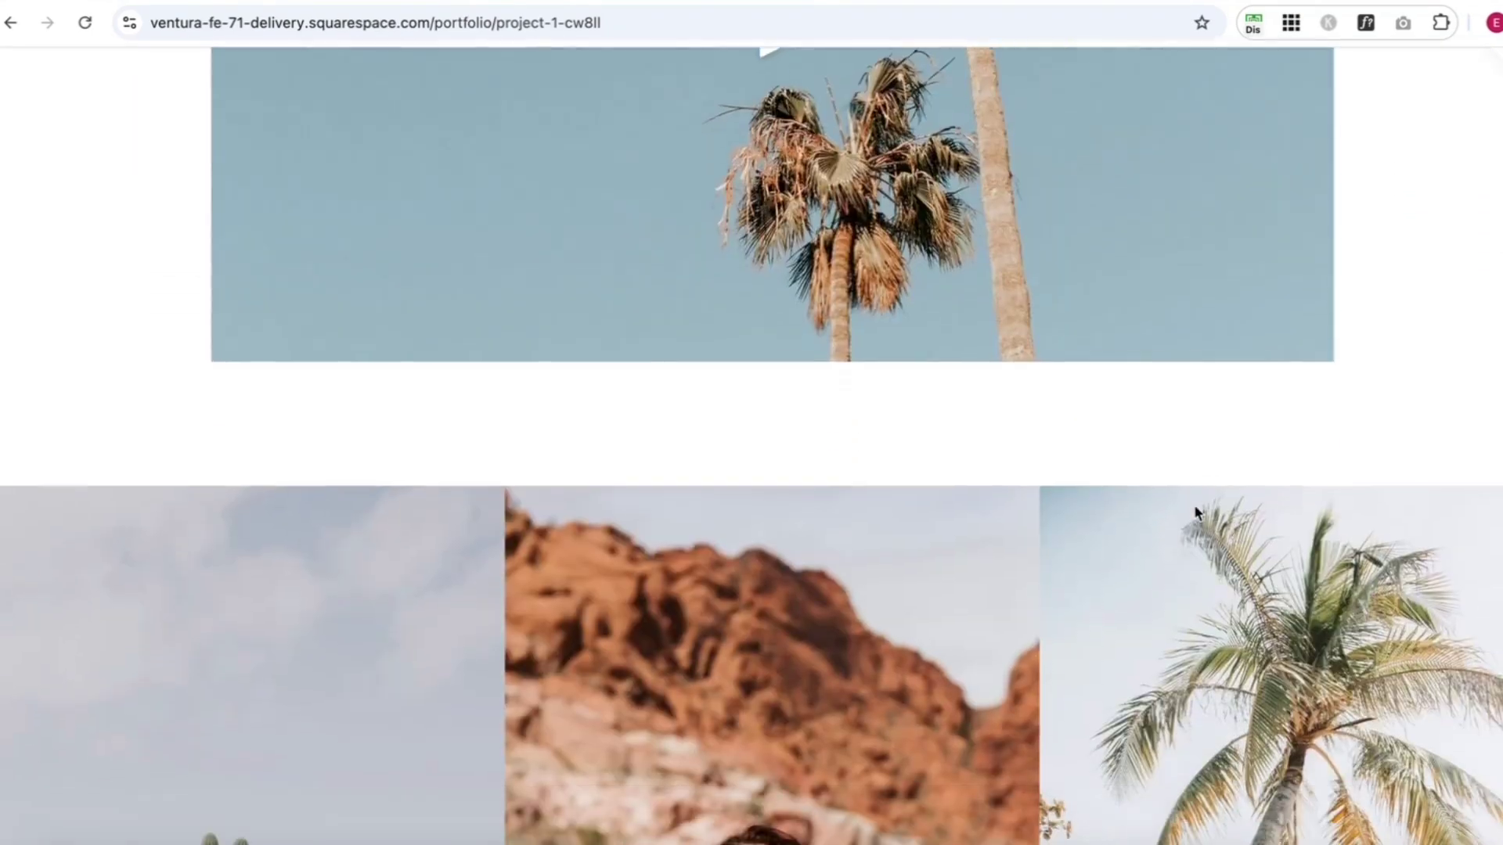
pyautogui.scroll(-3, 1195, 504)
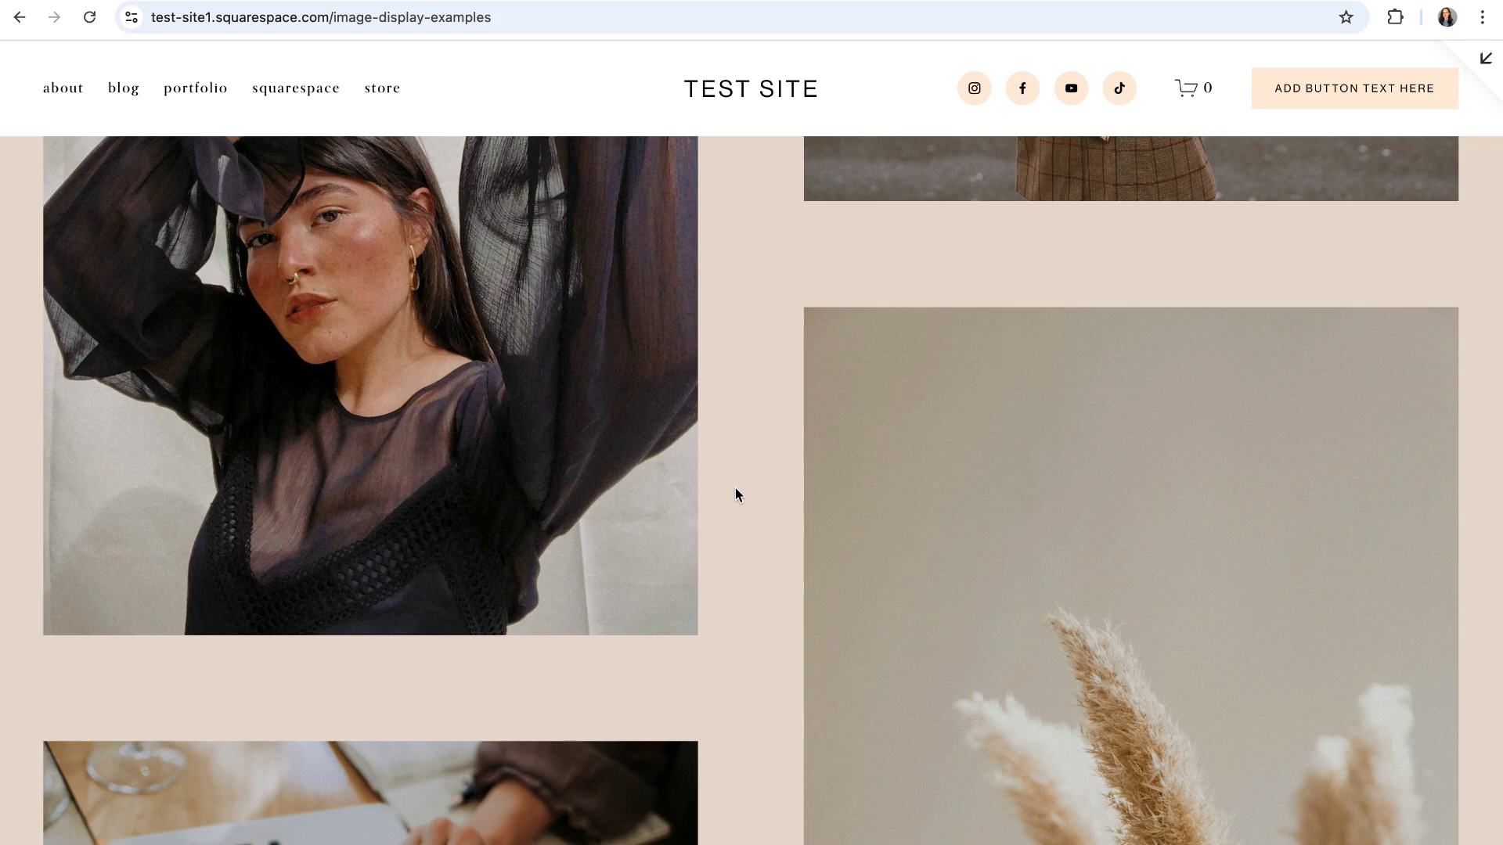
pyautogui.scroll(-3, 736, 489)
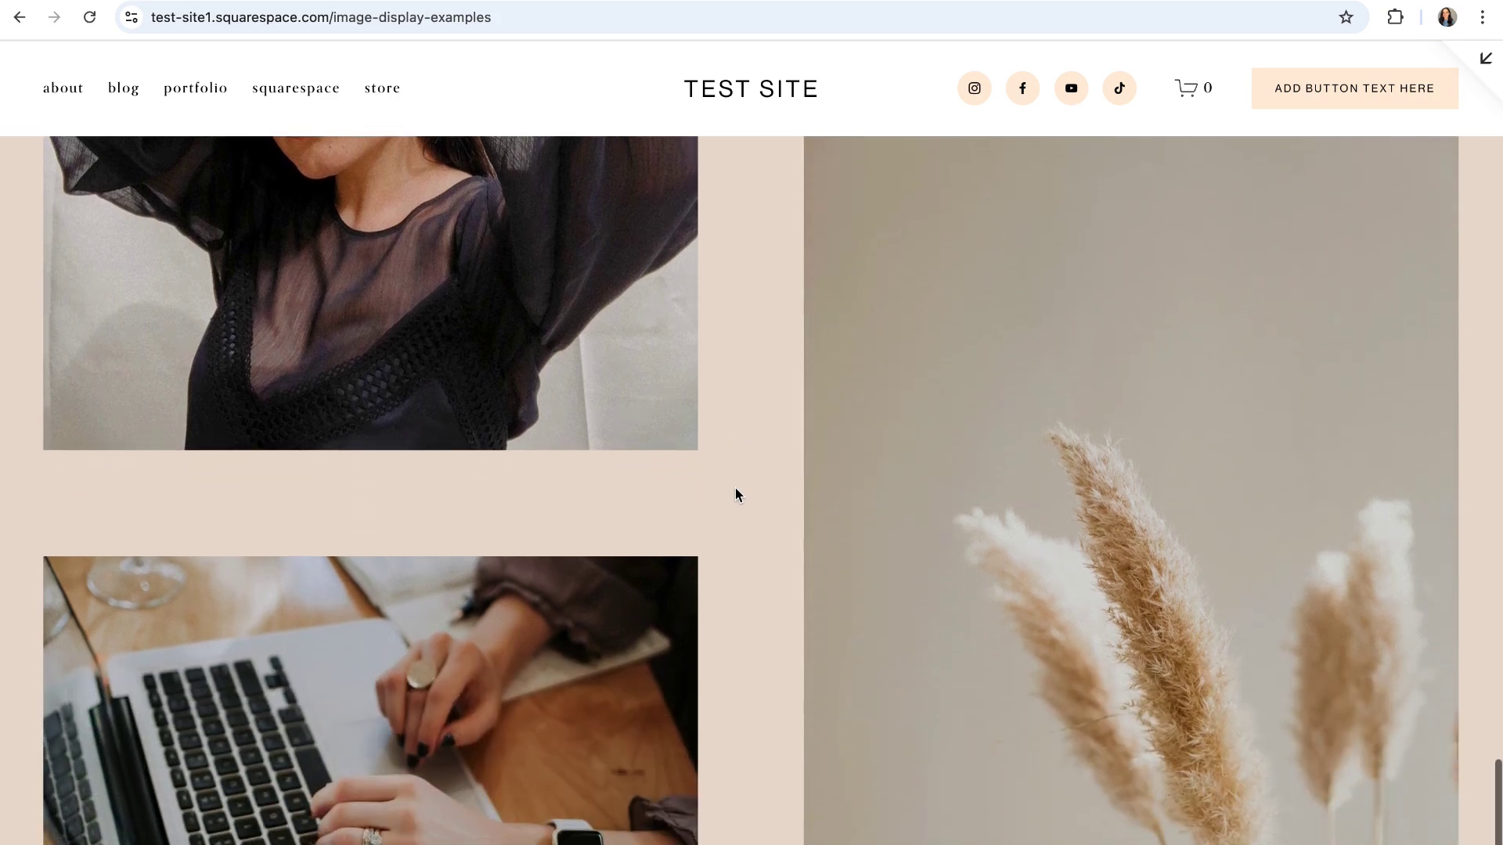
pyautogui.scroll(-3, 735, 493)
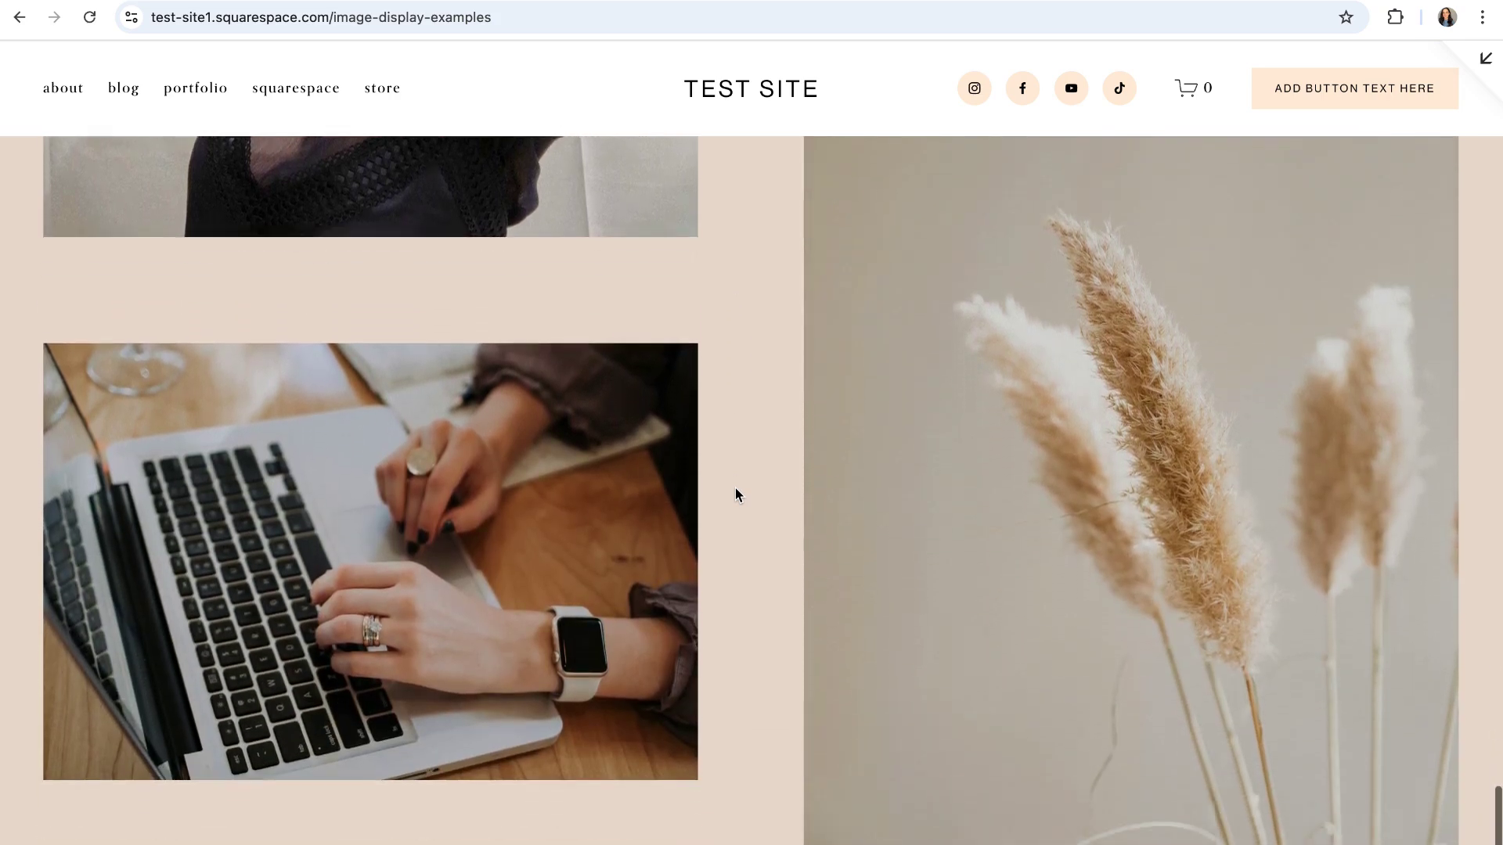
pyautogui.scroll(5, 751, 493)
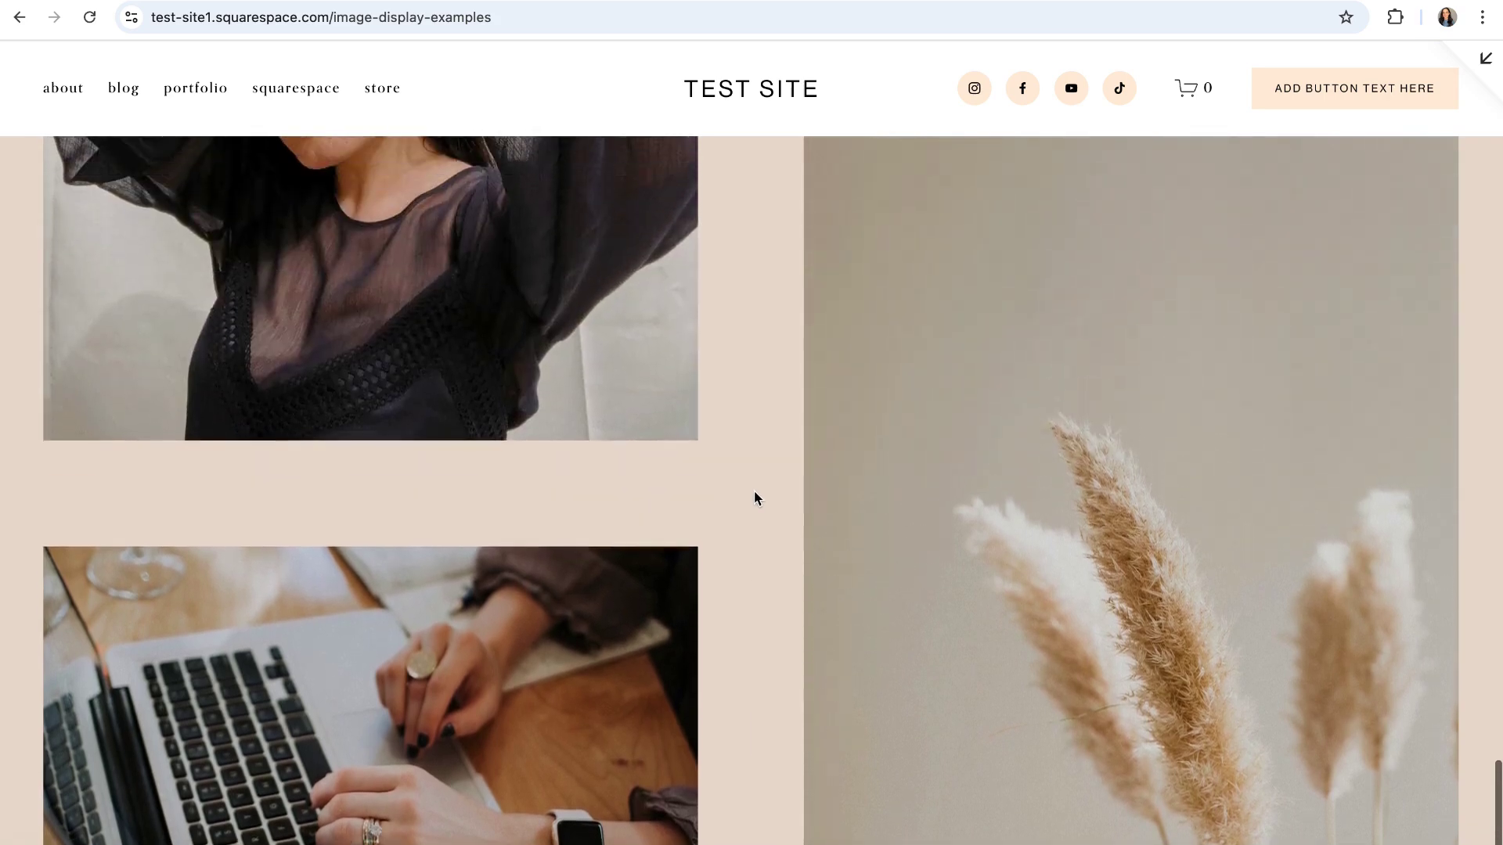
pyautogui.scroll(3, 753, 498)
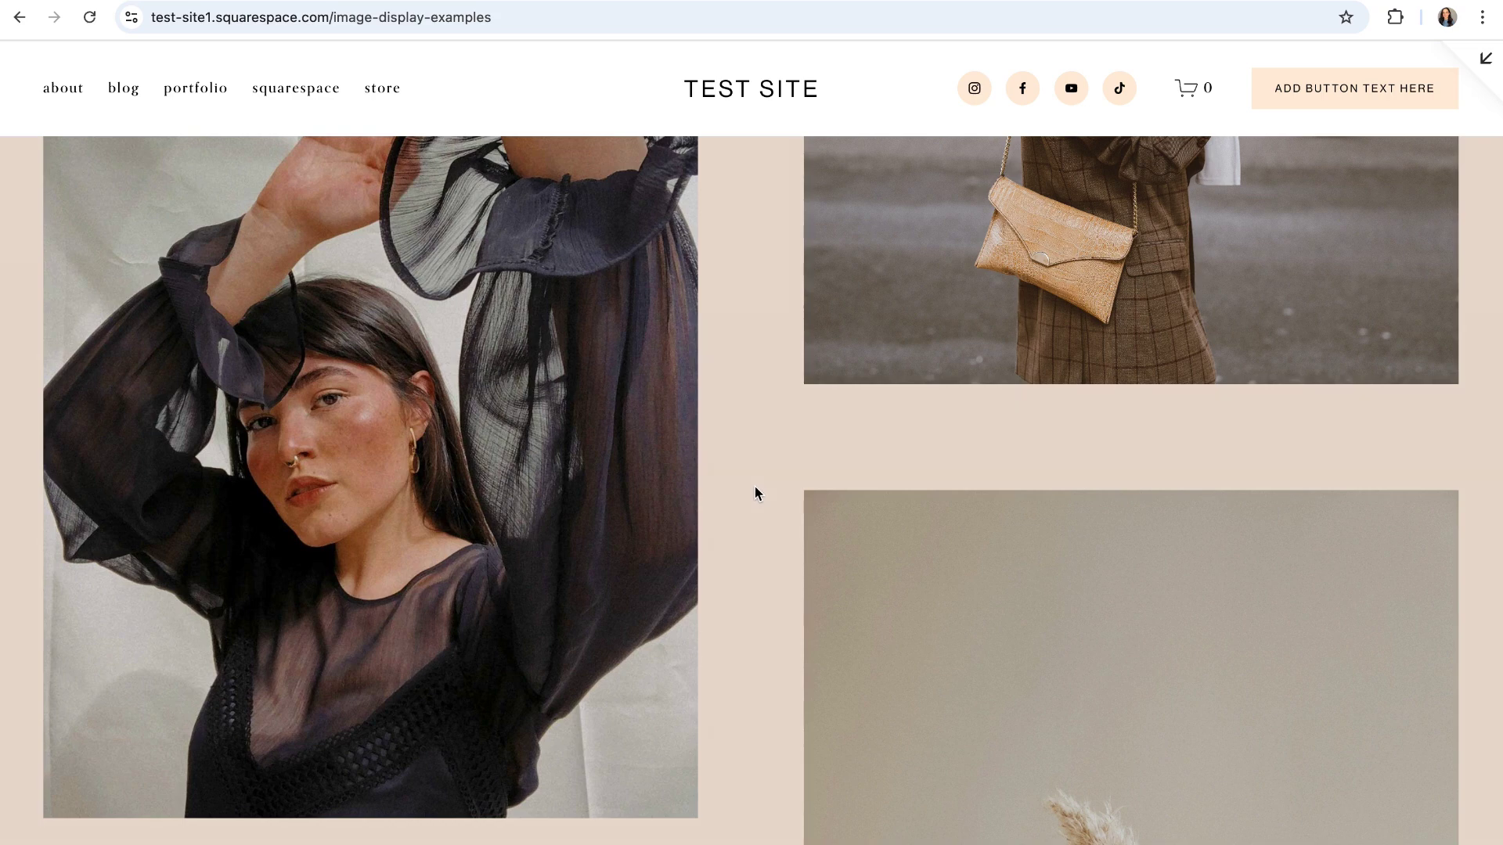
pyautogui.scroll(2, 754, 493)
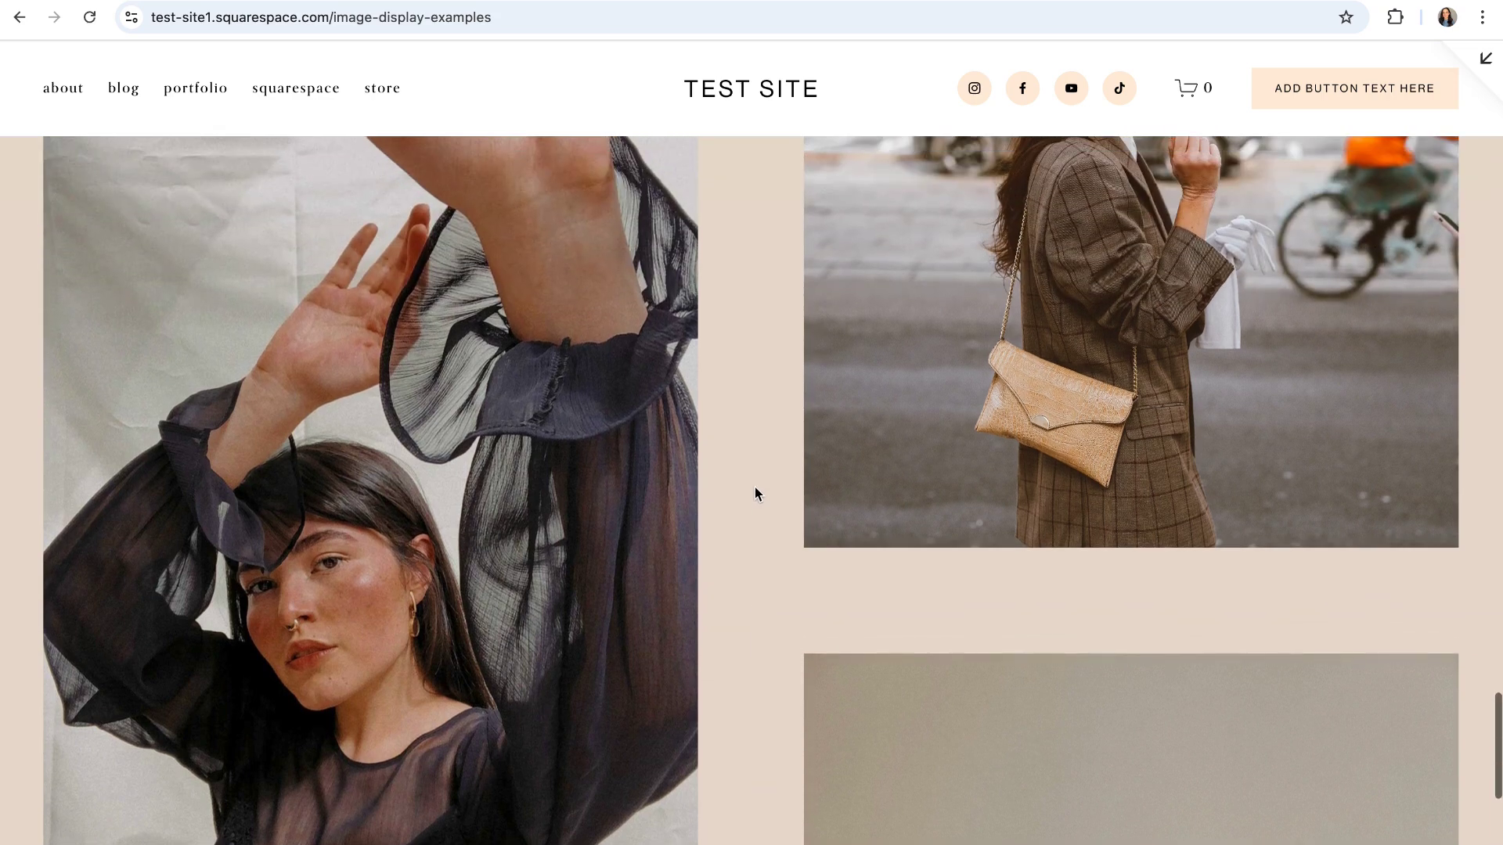
pyautogui.scroll(1, 755, 493)
pyautogui.scroll(1, 783, 501)
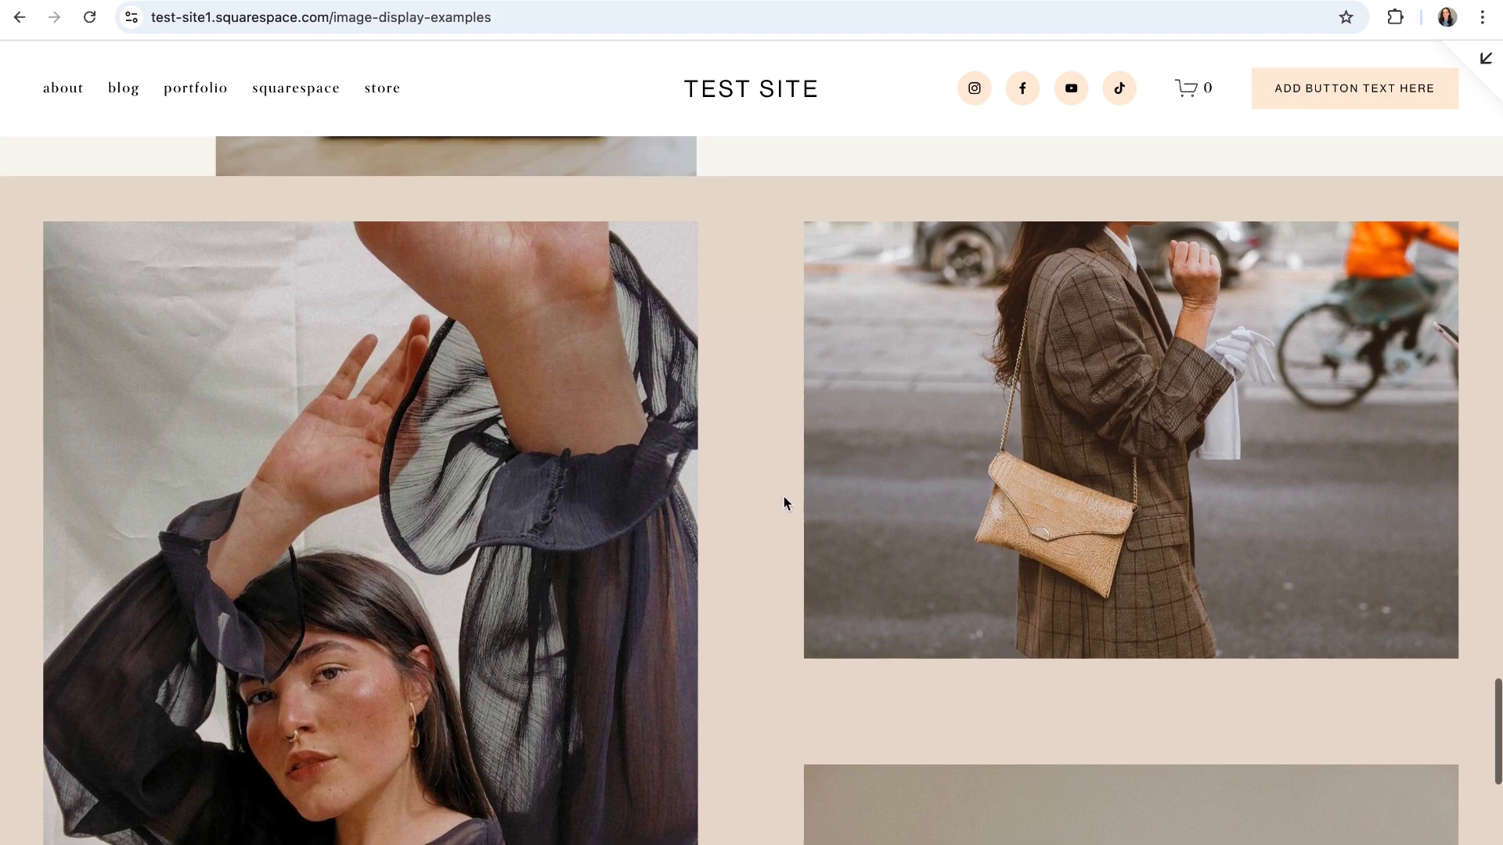
pyautogui.scroll(1, 752, 435)
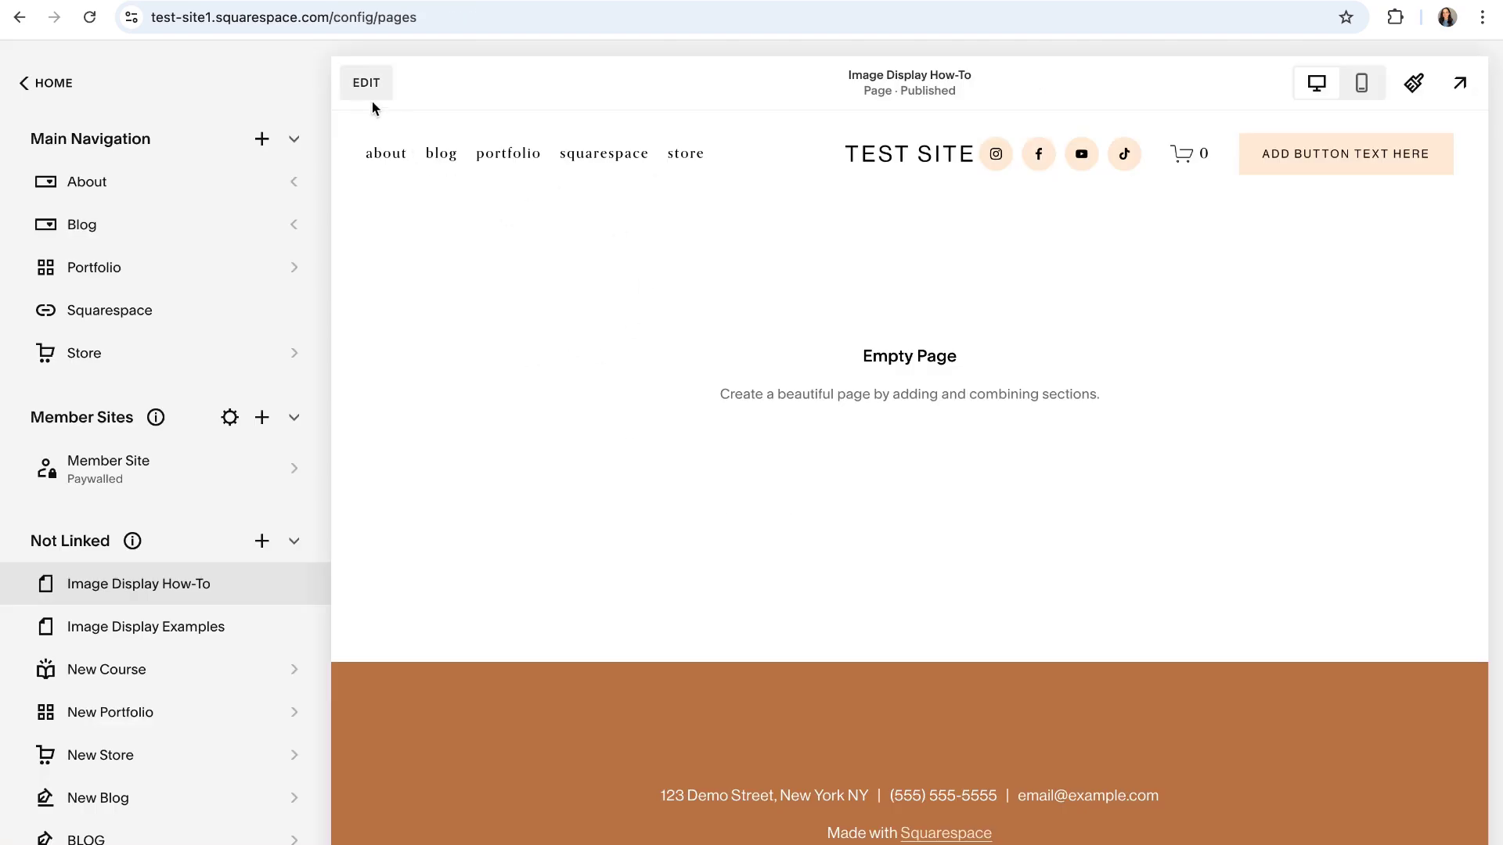
# - Start editing the Image Display How-To page and begin adding a new section
pyautogui.click(360, 82)
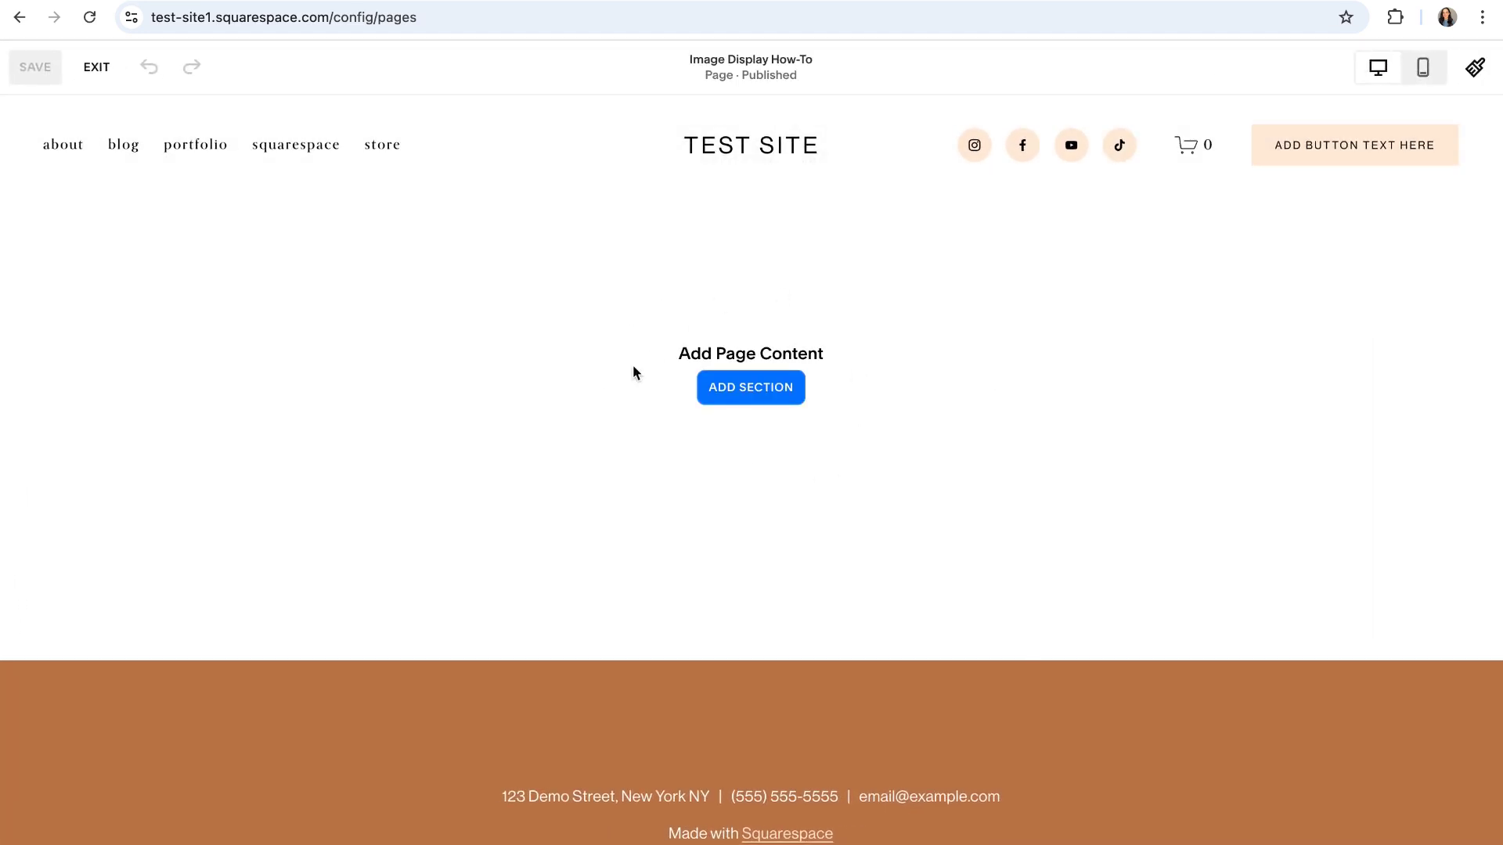
pyautogui.click(744, 395)
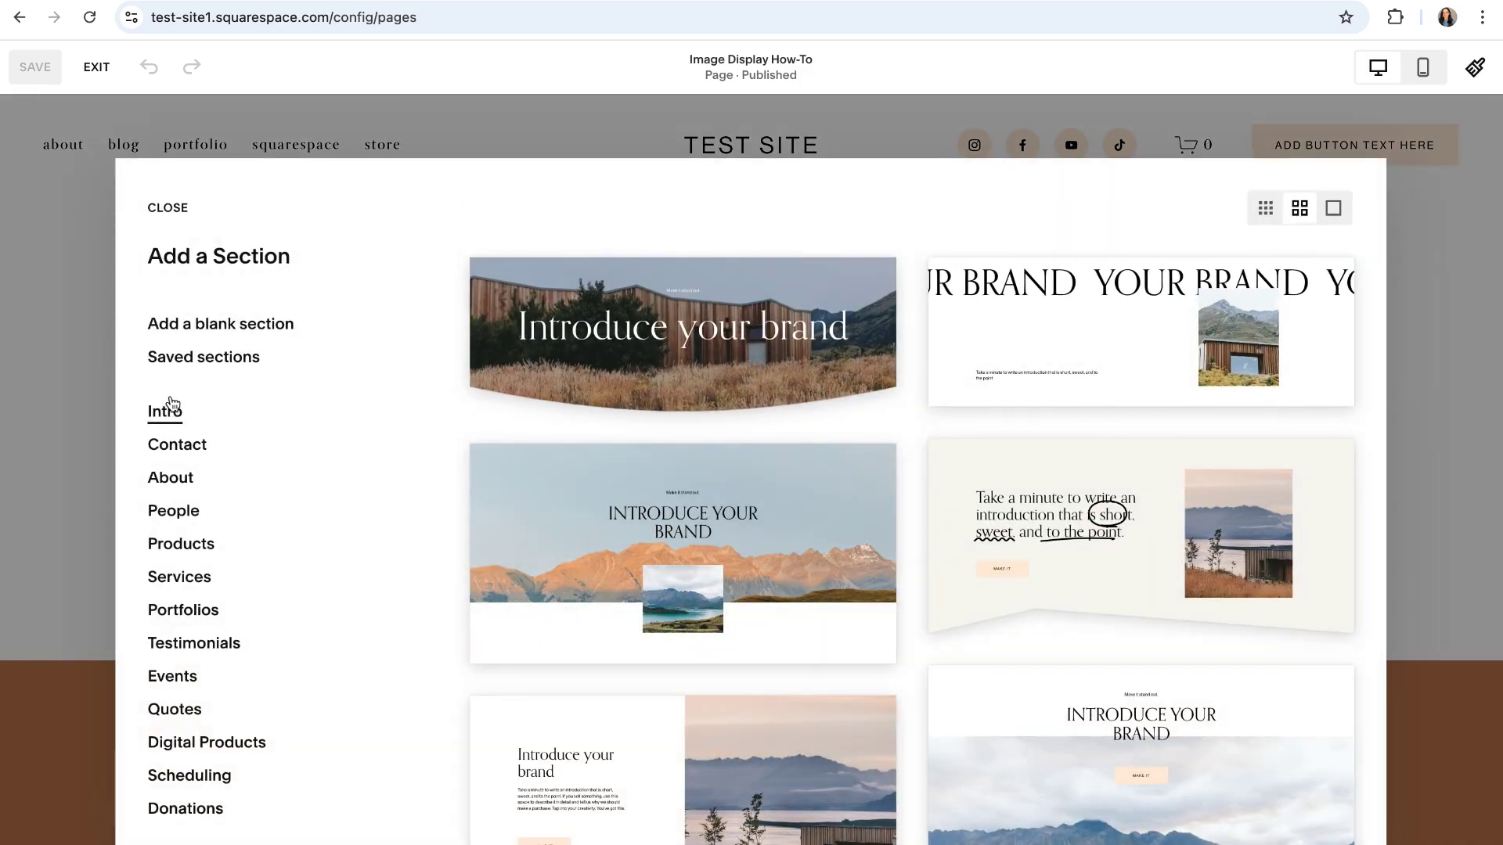
pyautogui.scroll(-3, 201, 497)
pyautogui.scroll(-2, 205, 501)
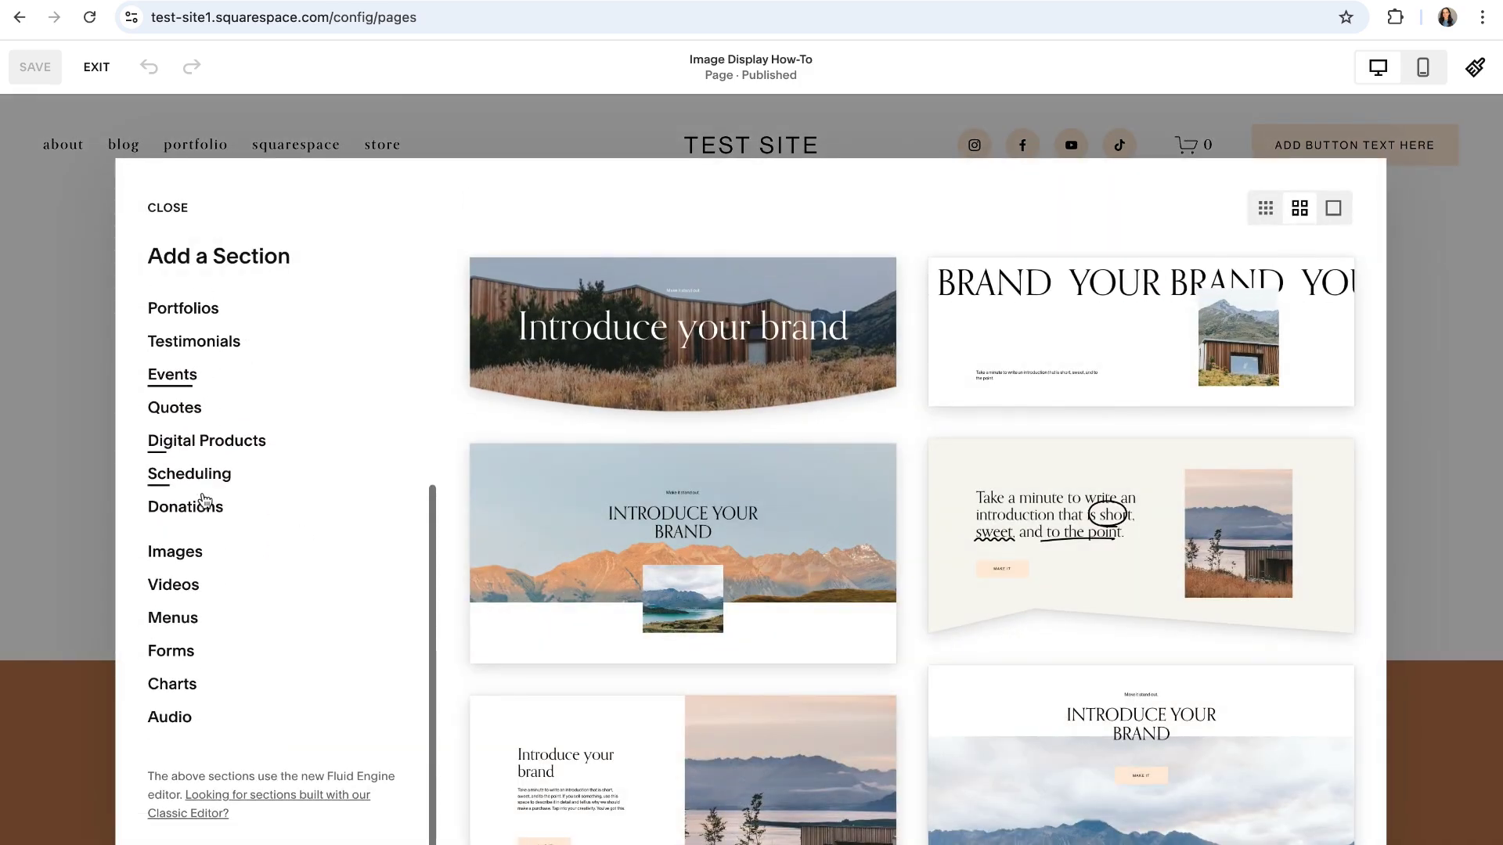
# - Browse the Images category's gallery layouts, including the two-column masonry grids
pyautogui.click(192, 558)
pyautogui.scroll(-2, 759, 489)
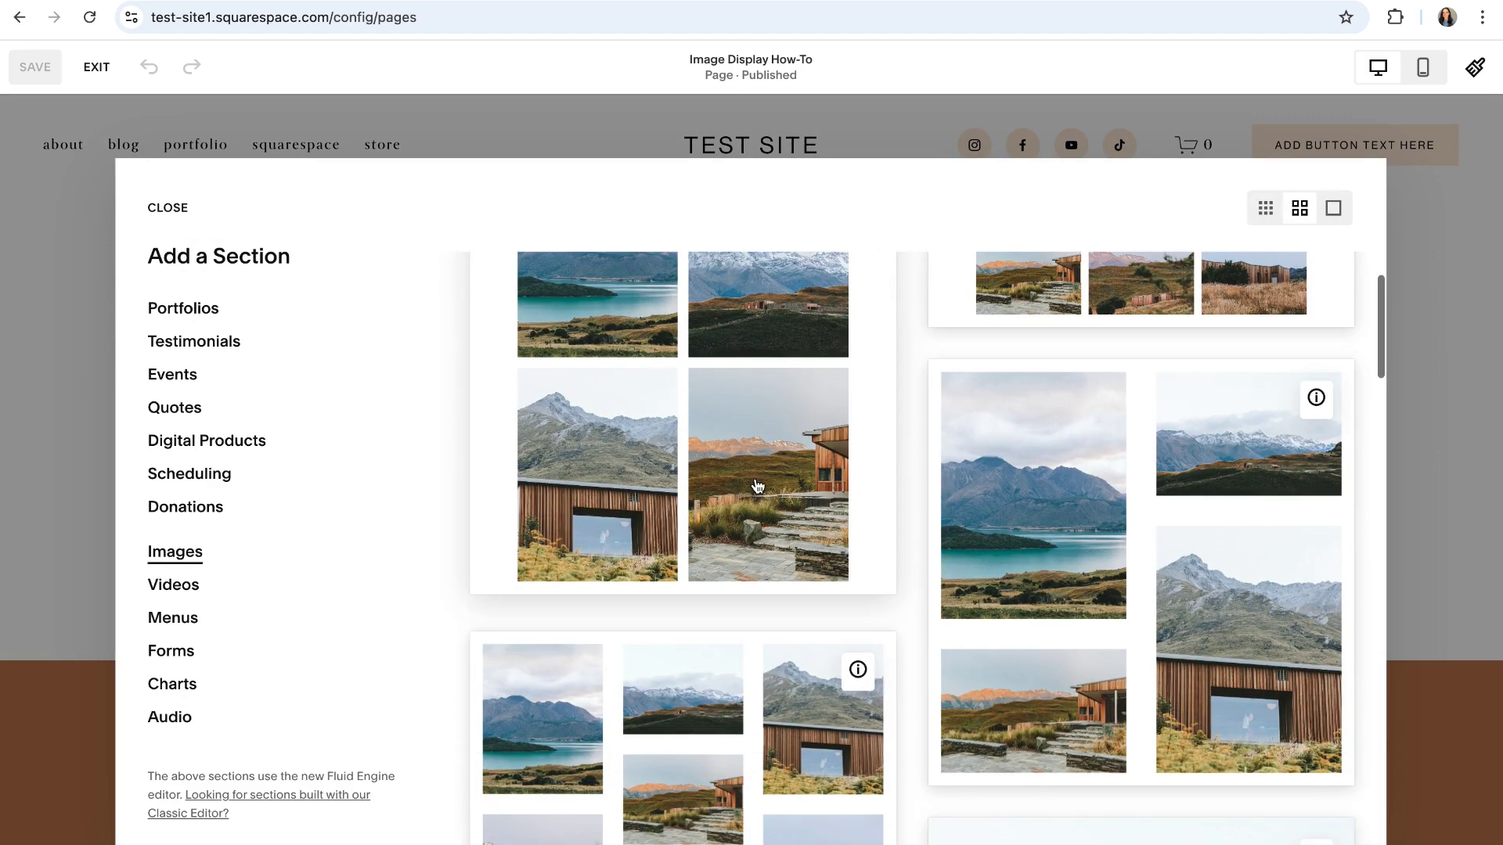
pyautogui.scroll(-2, 1017, 575)
pyautogui.scroll(-2, 876, 579)
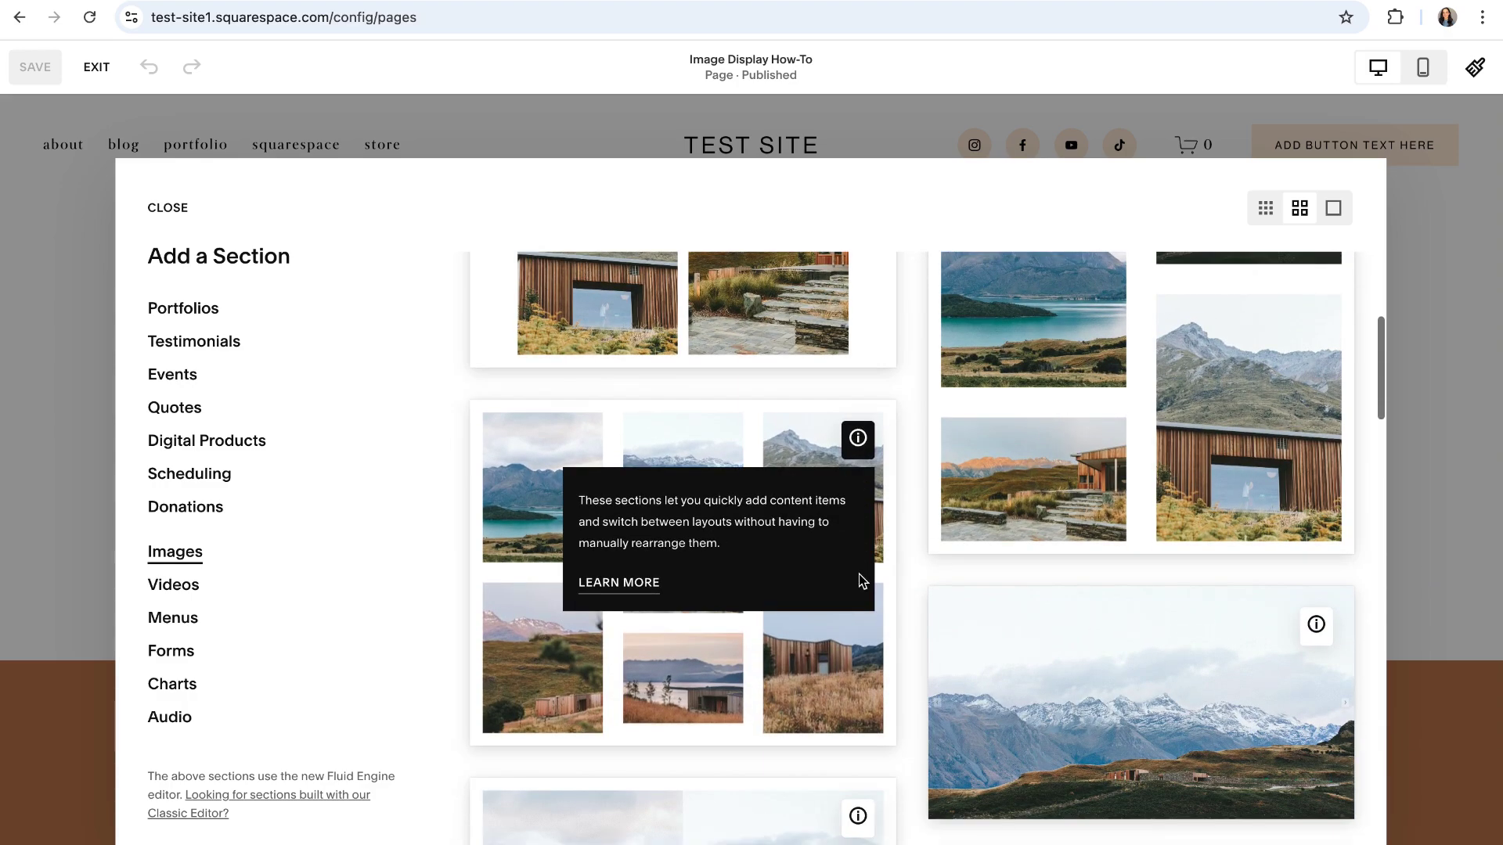
pyautogui.scroll(-3, 1064, 618)
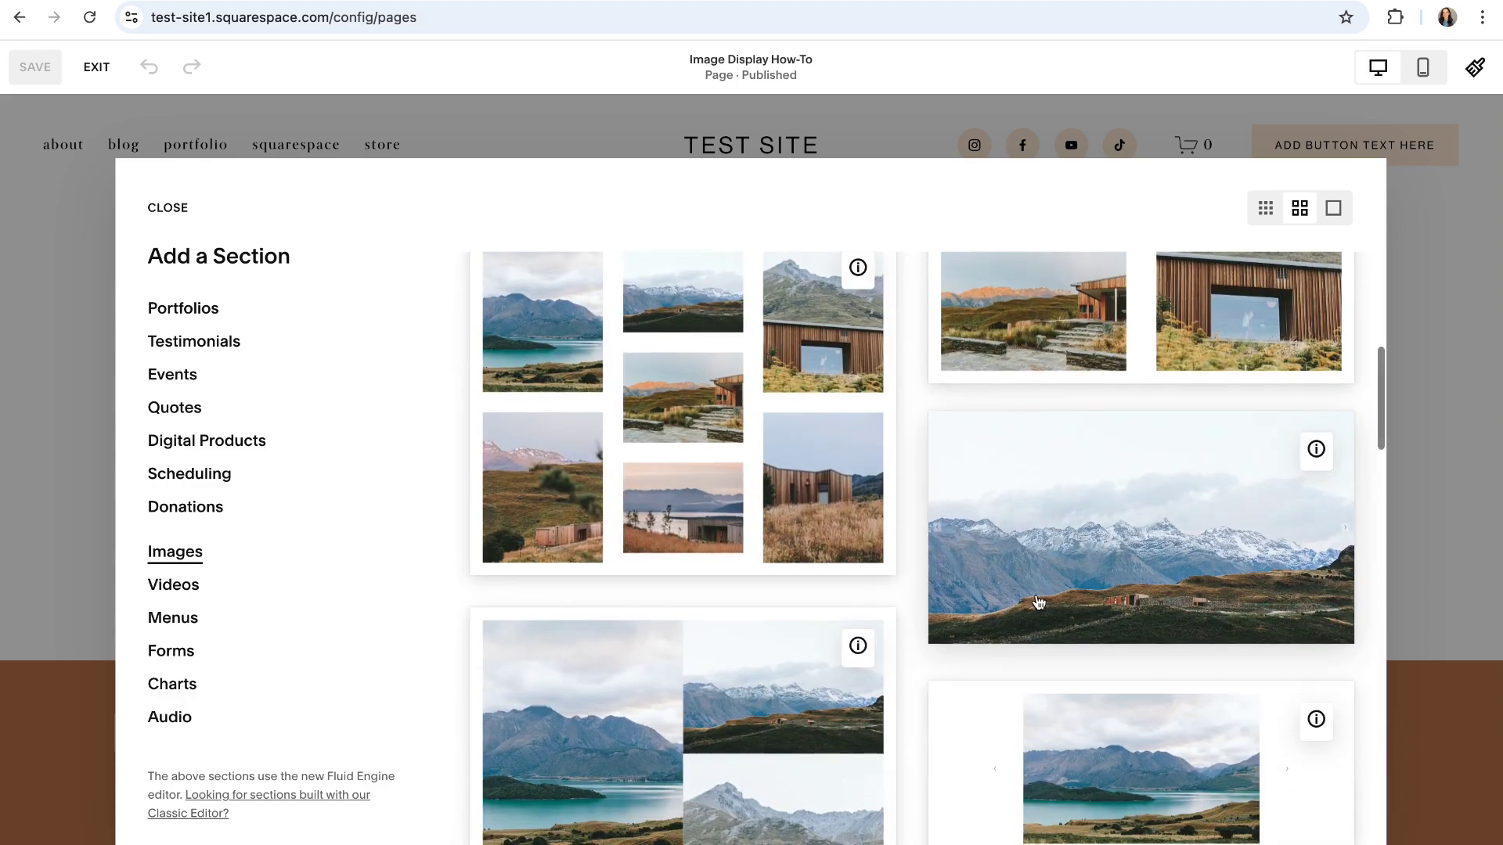
pyautogui.scroll(-2, 1040, 603)
pyautogui.scroll(5, 1047, 605)
pyautogui.scroll(5, 1048, 605)
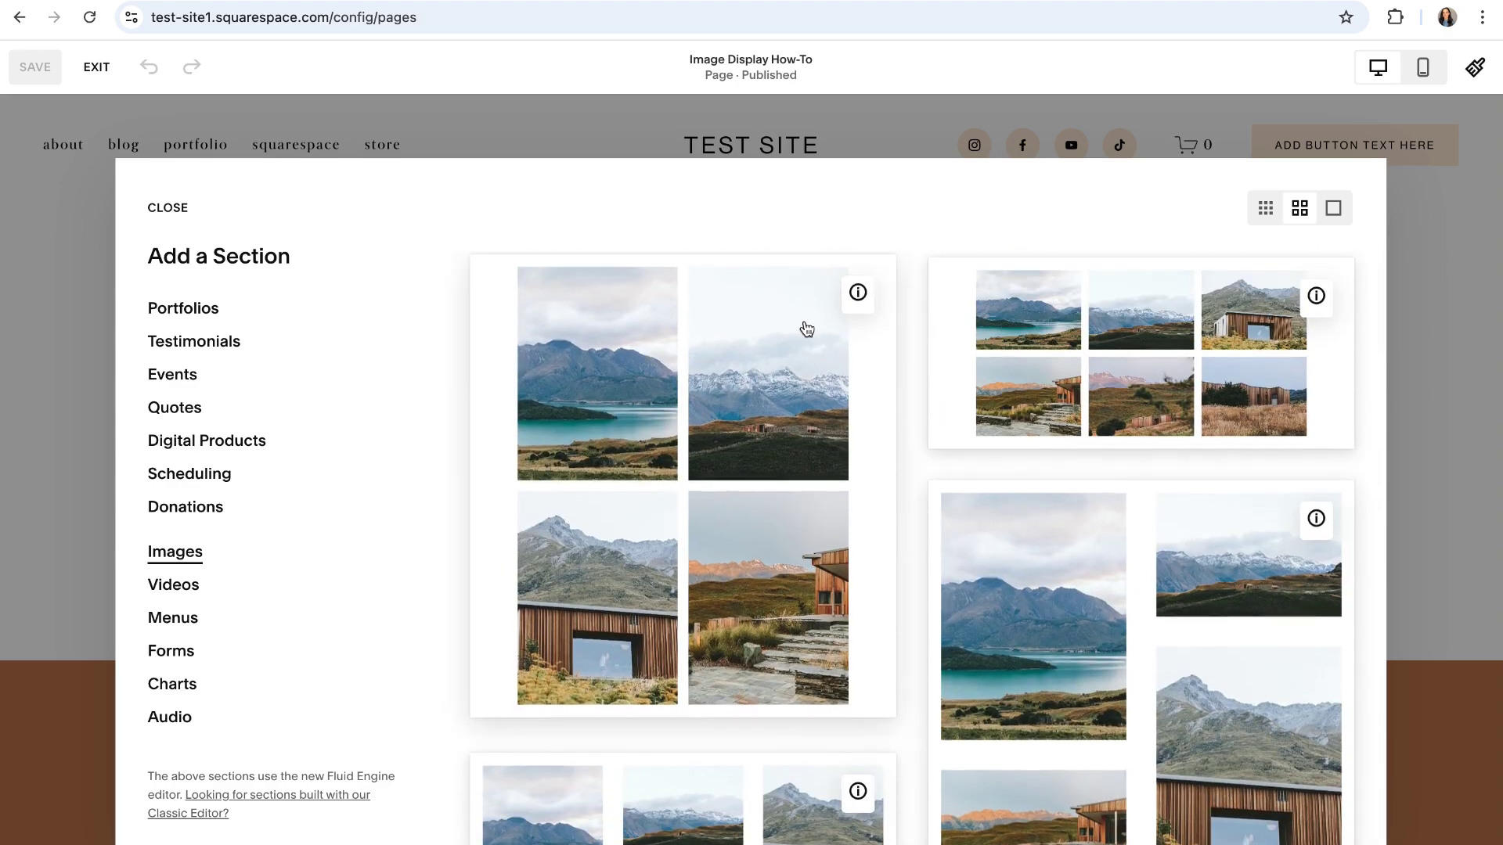
pyautogui.moveTo(858, 294)
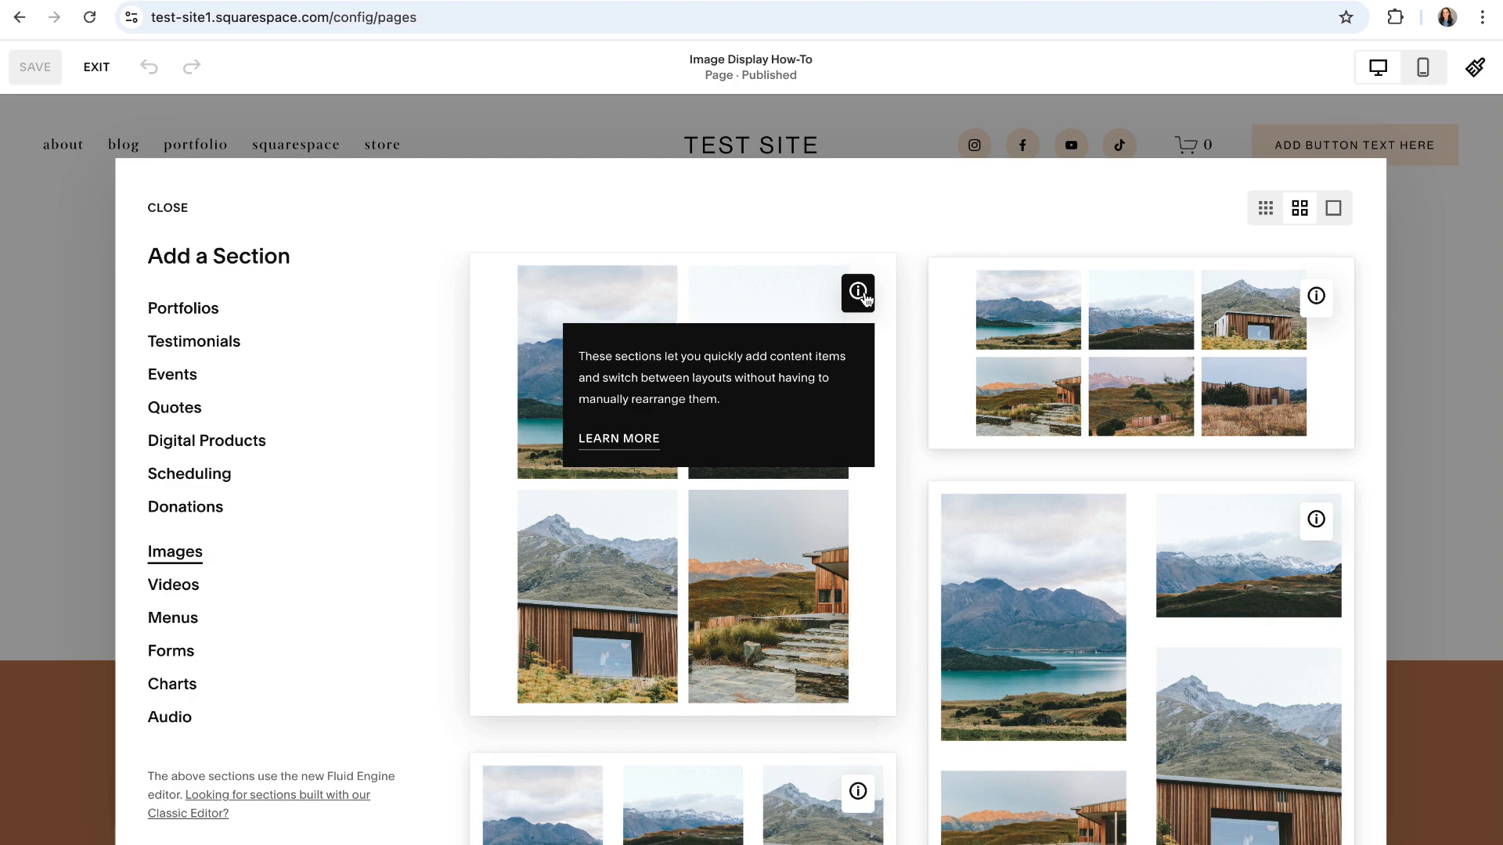
pyautogui.scroll(-1, 908, 353)
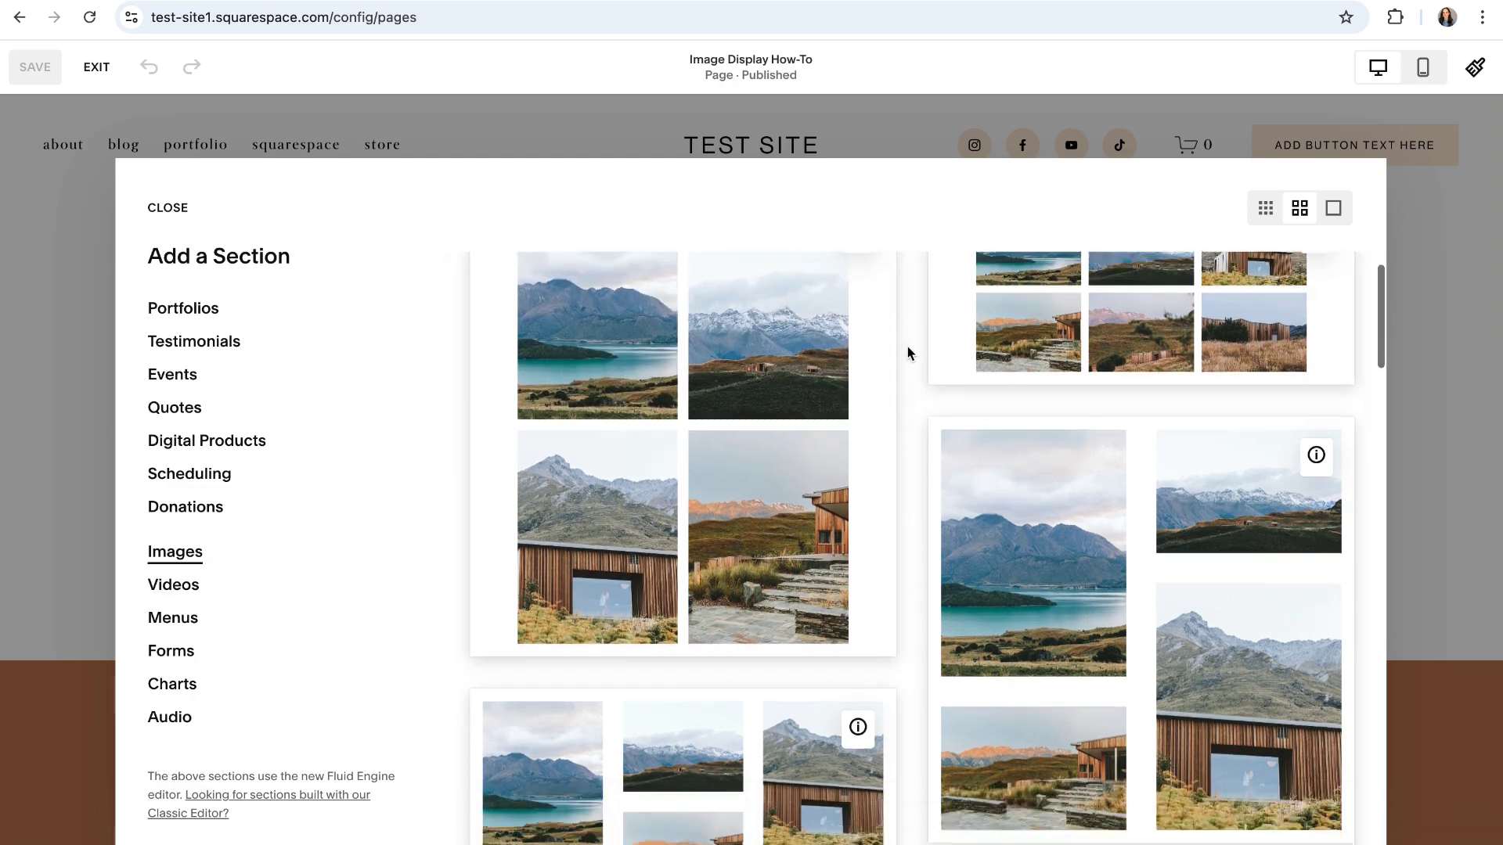
pyautogui.scroll(1, 908, 354)
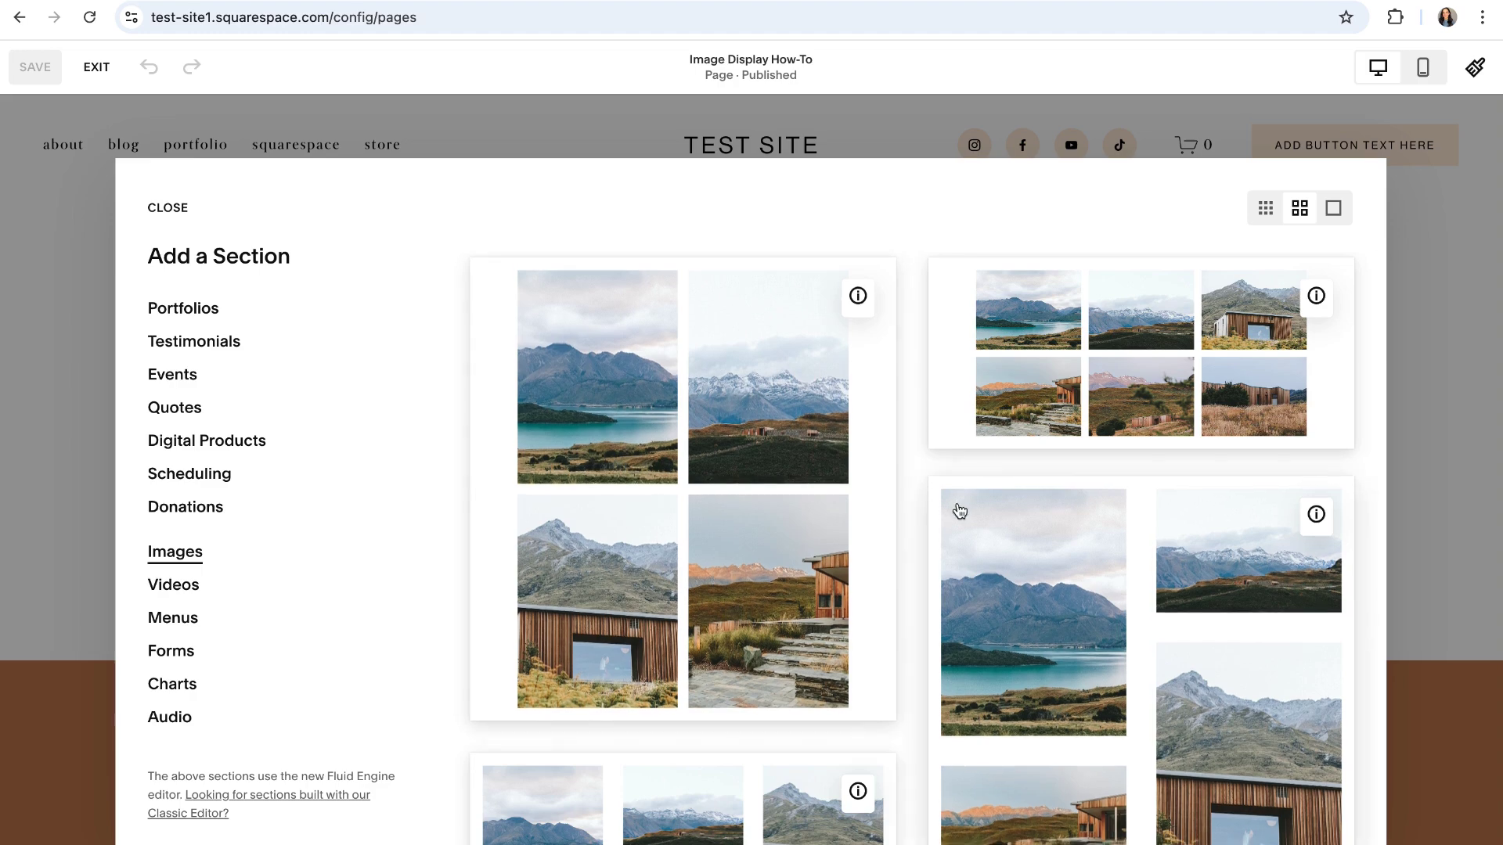
pyautogui.scroll(-4, 919, 537)
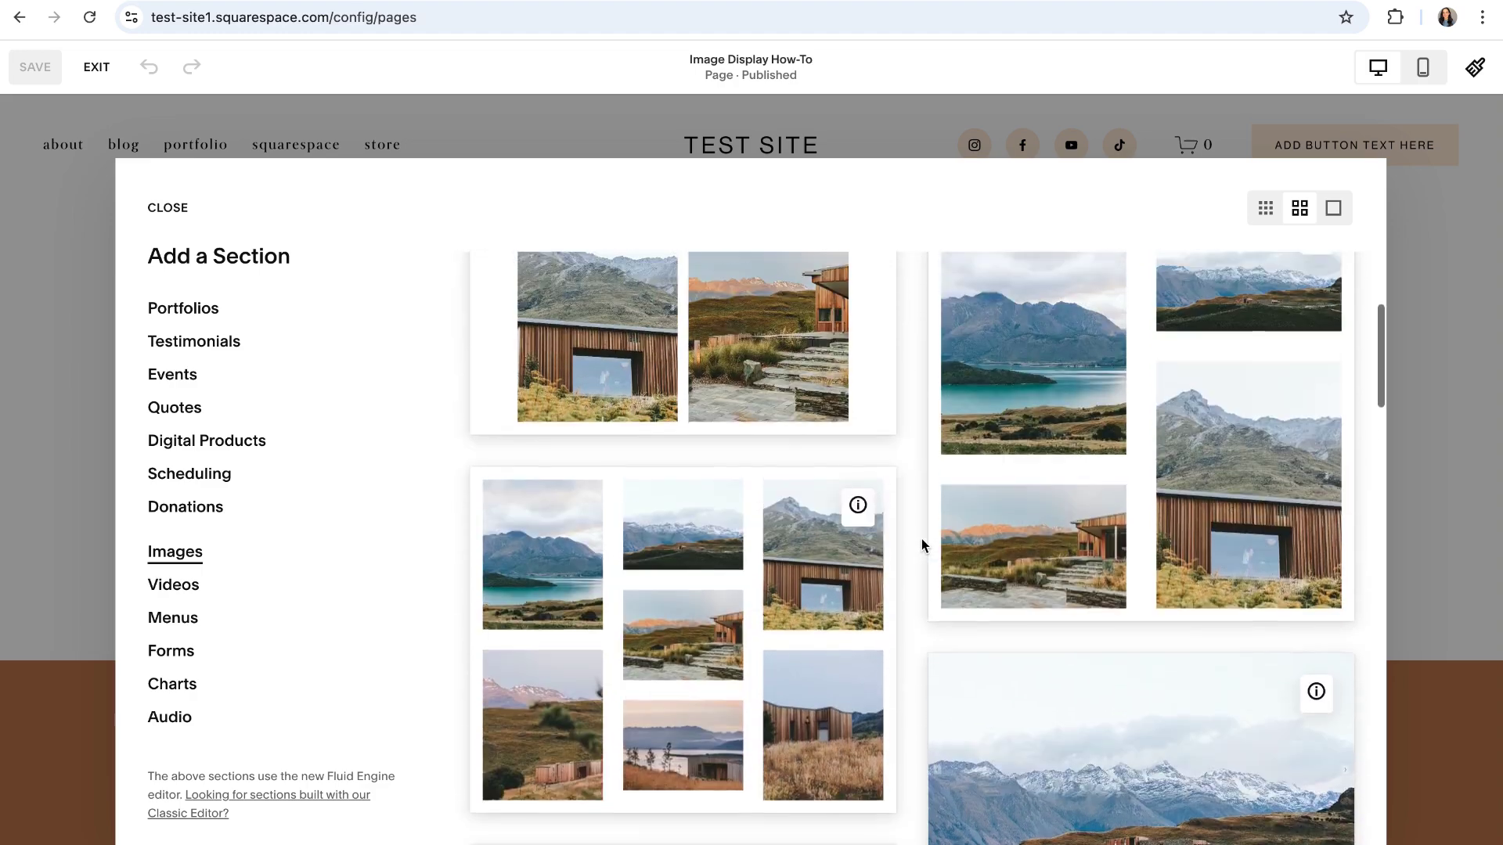
pyautogui.scroll(2, 922, 538)
pyautogui.scroll(2, 920, 537)
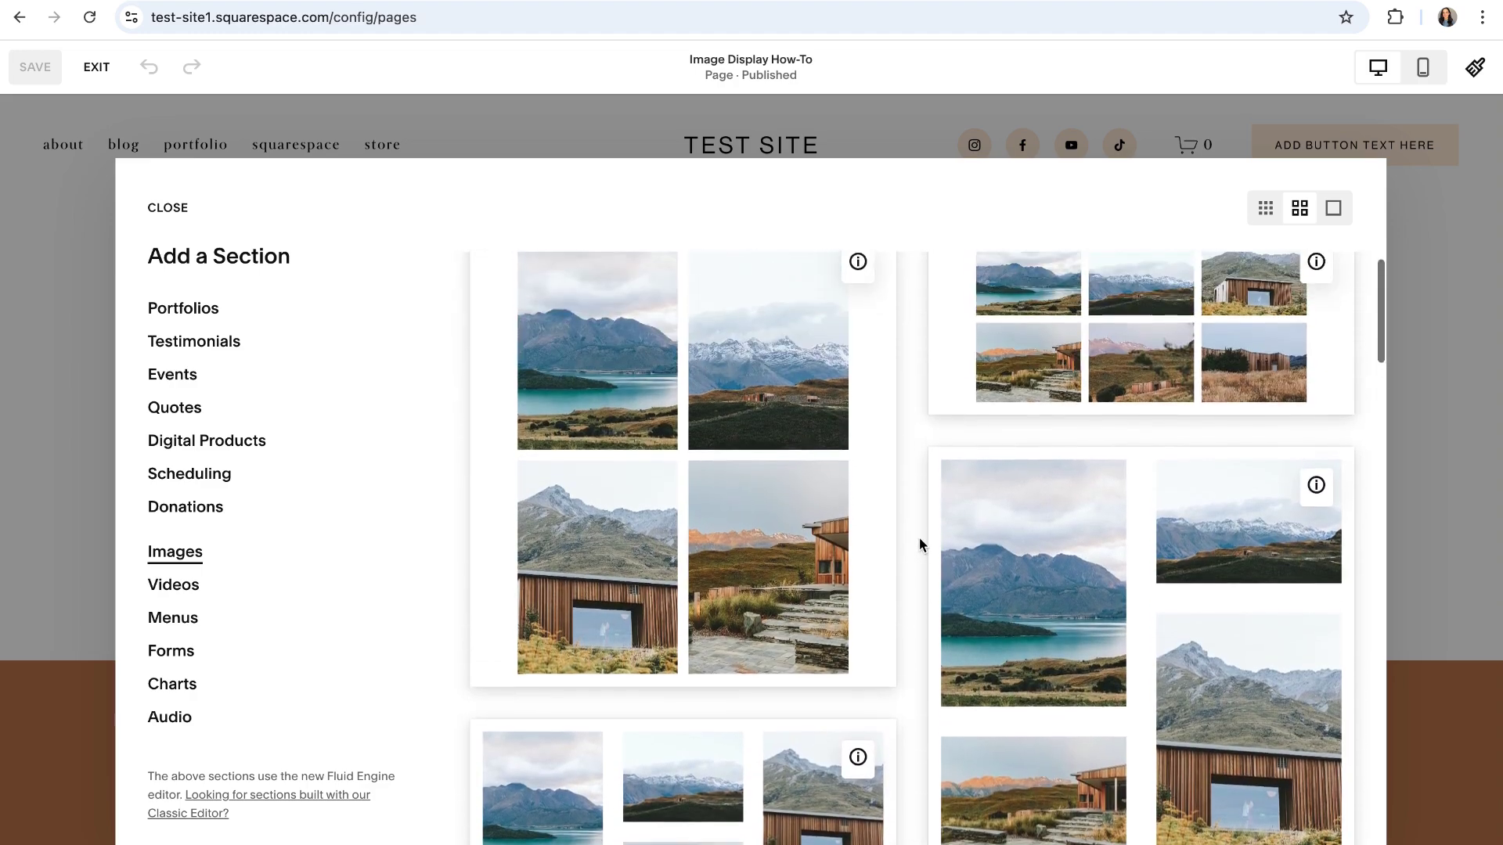
pyautogui.scroll(-2, 919, 537)
# - Add the two-column masonry gallery section and delete all four stock images
pyautogui.click(1106, 505)
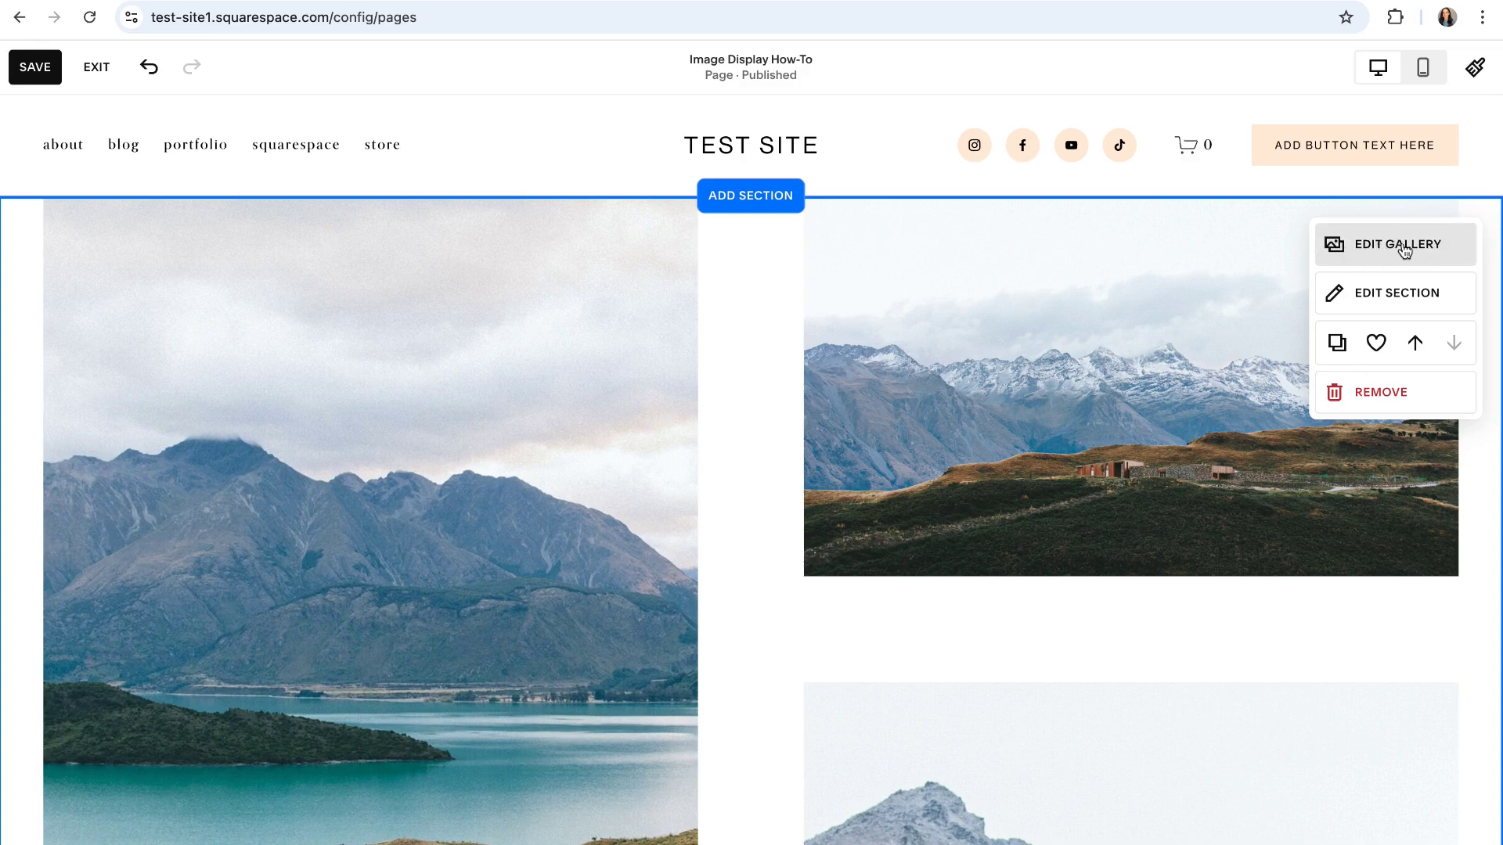
pyautogui.click(1413, 251)
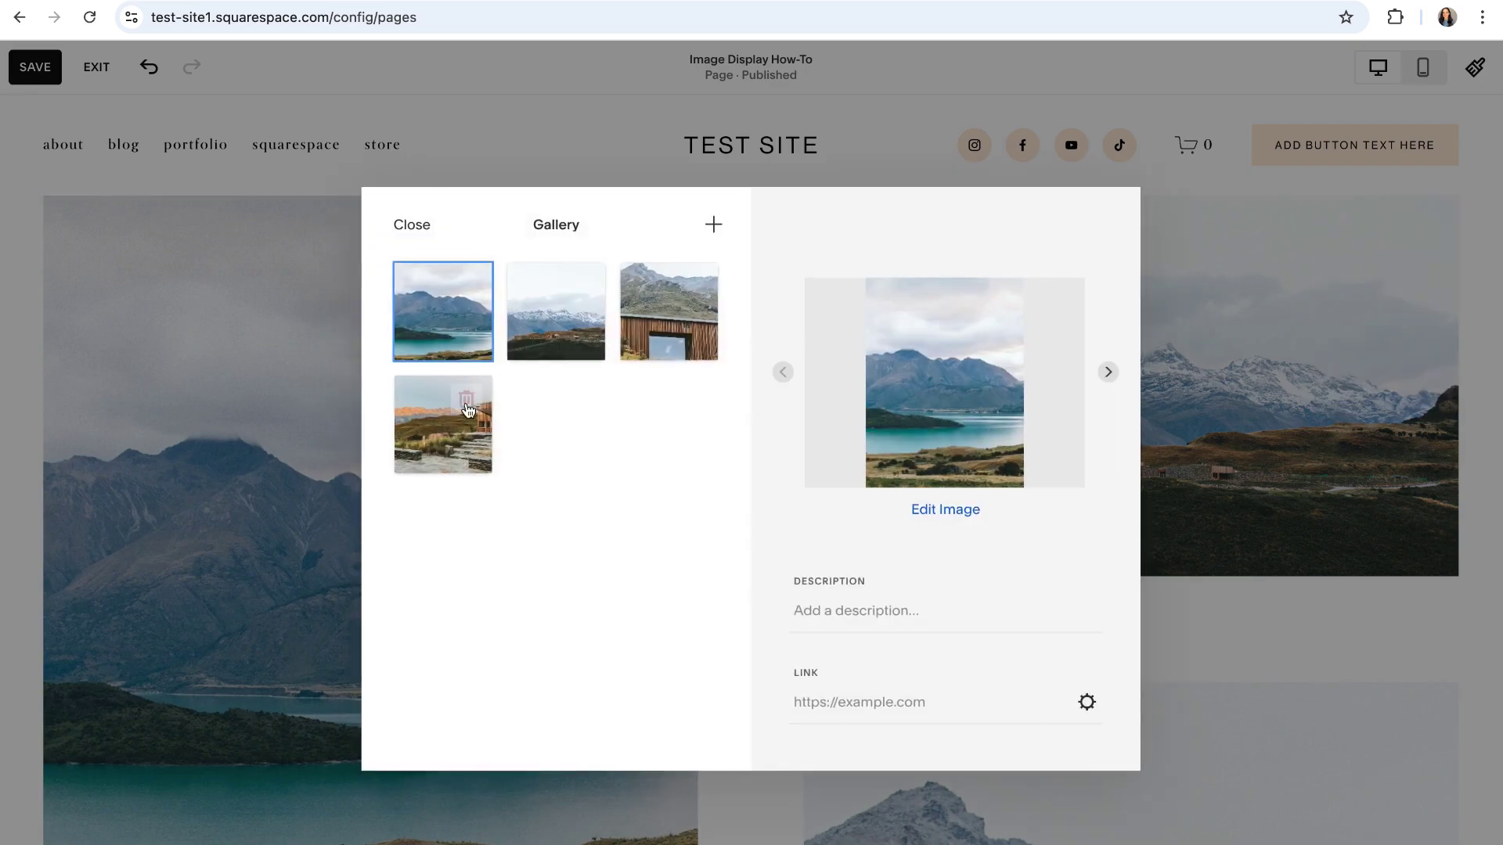
pyautogui.click(467, 407)
pyautogui.click(855, 526)
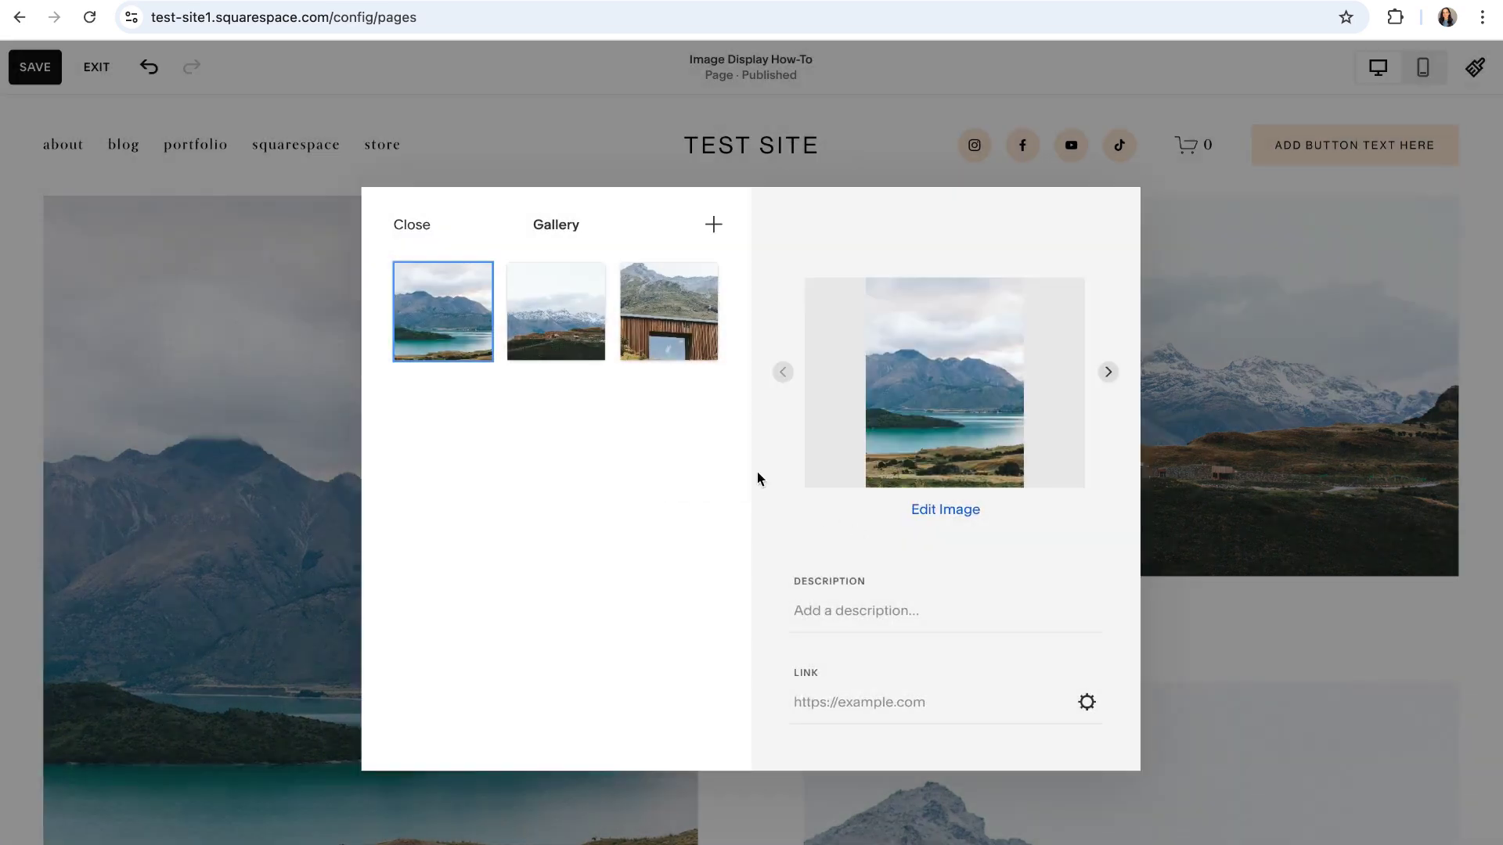
pyautogui.click(706, 296)
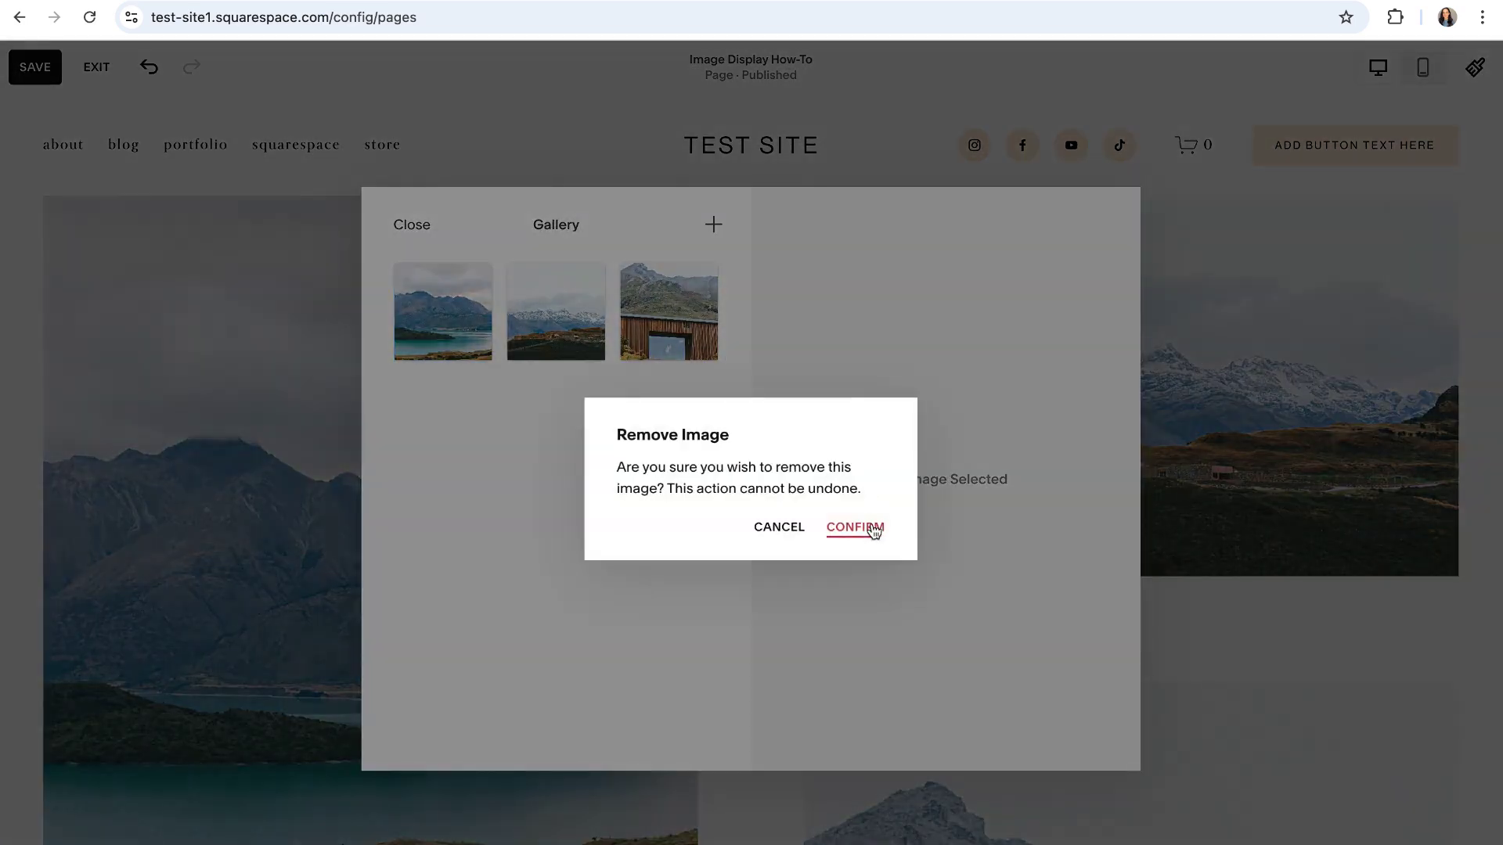
pyautogui.click(855, 527)
pyautogui.click(579, 288)
pyautogui.press('Return')
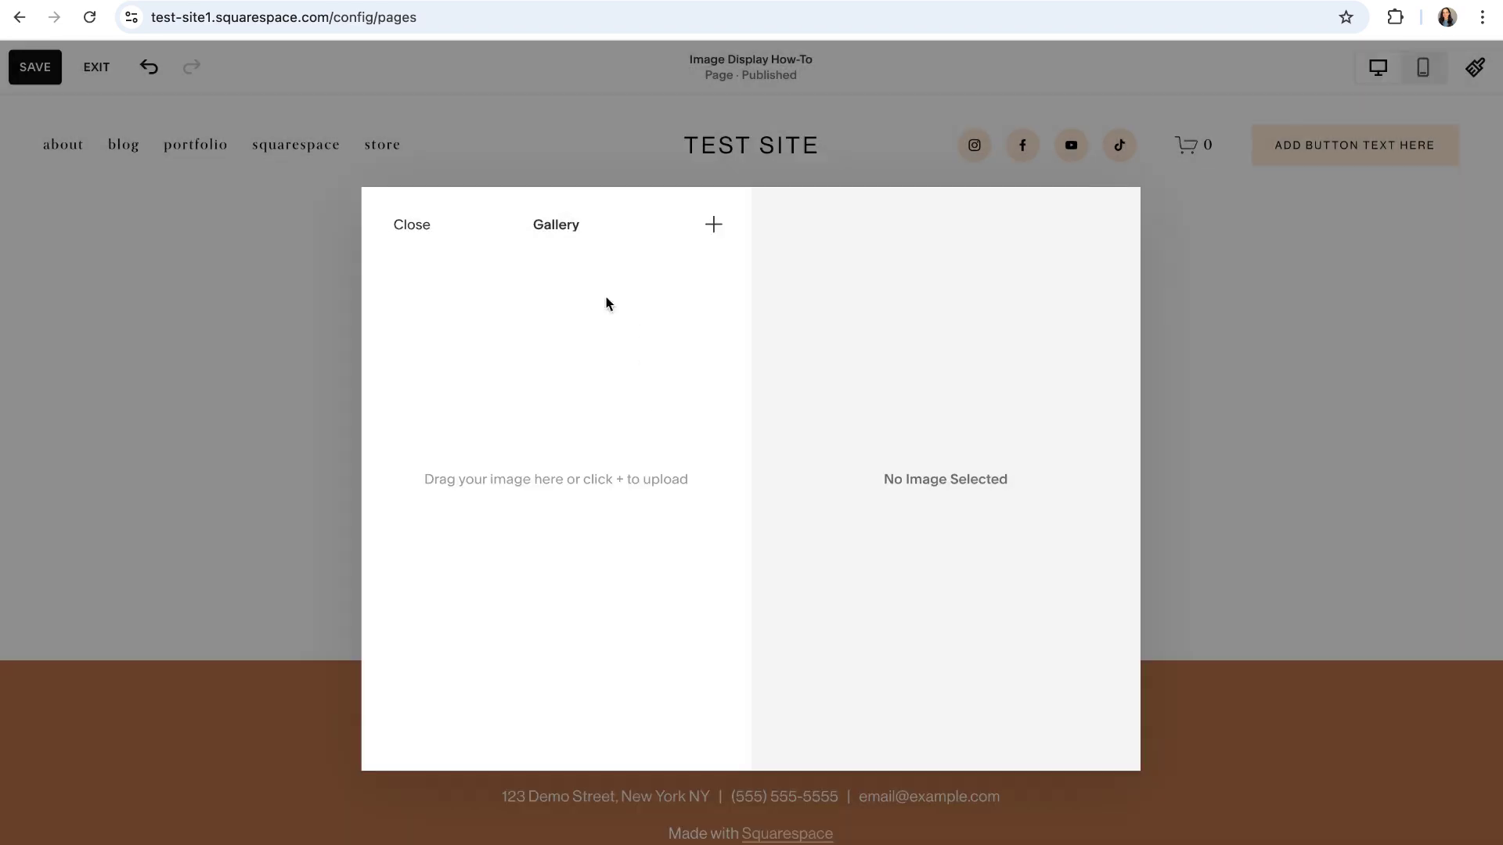
# - Upload the four custom photos and move the first photo to the third position
pyautogui.click(709, 224)
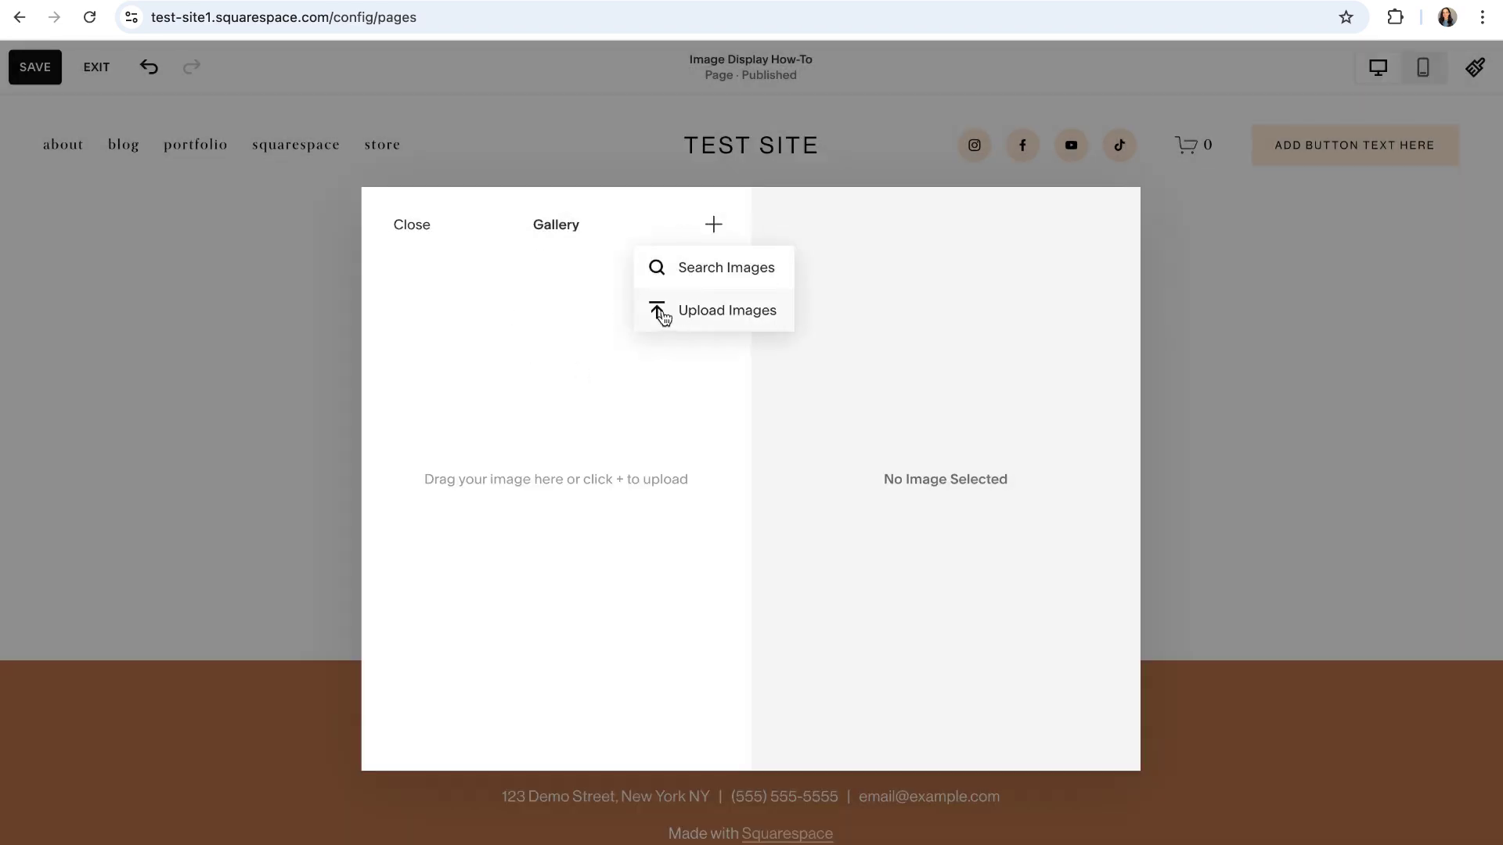
pyautogui.hotkey('ctrl', 'z')
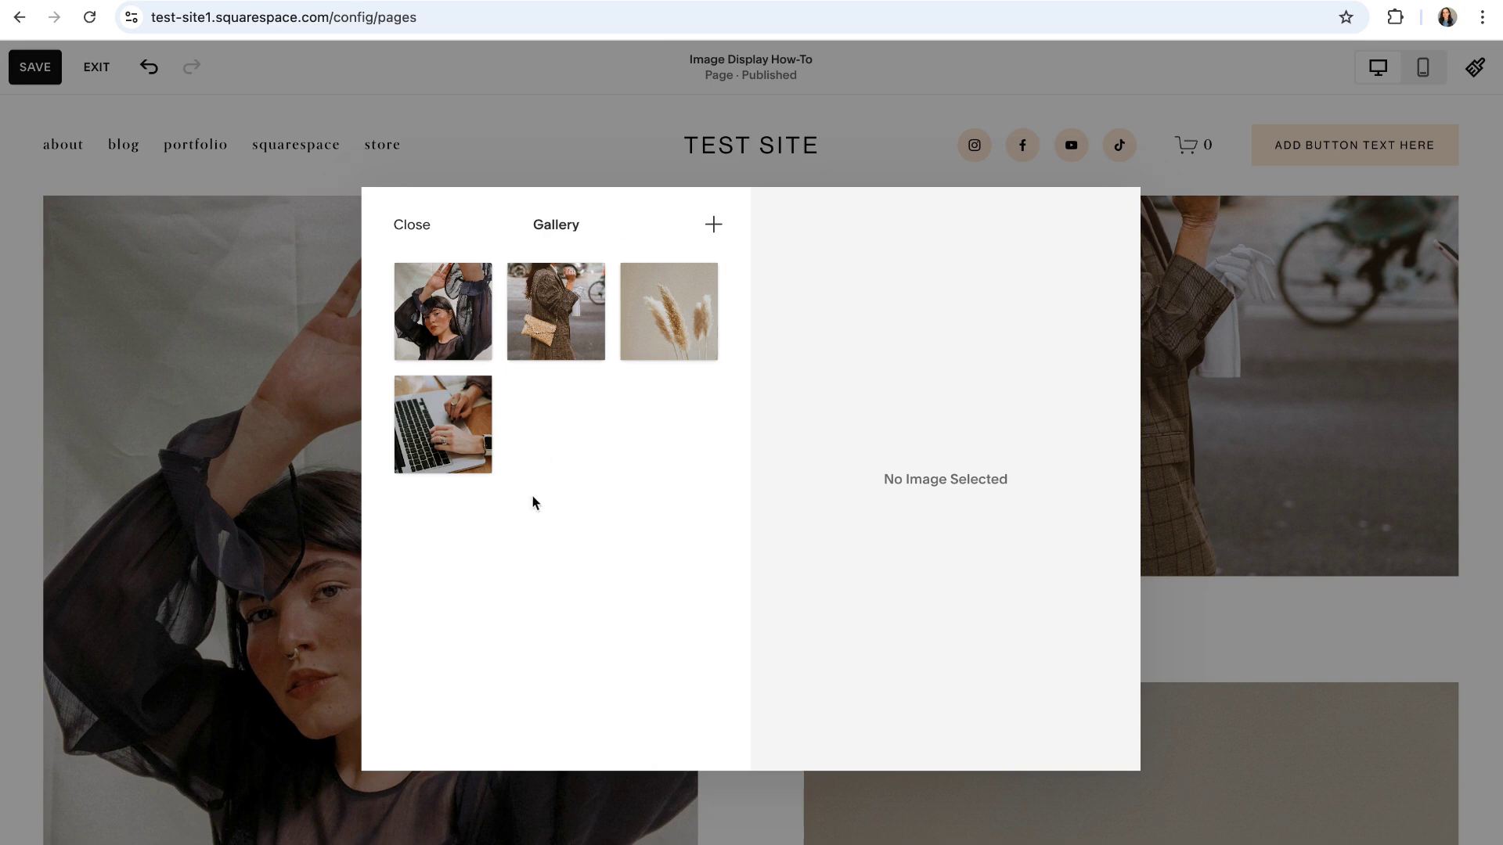
pyautogui.click(447, 335)
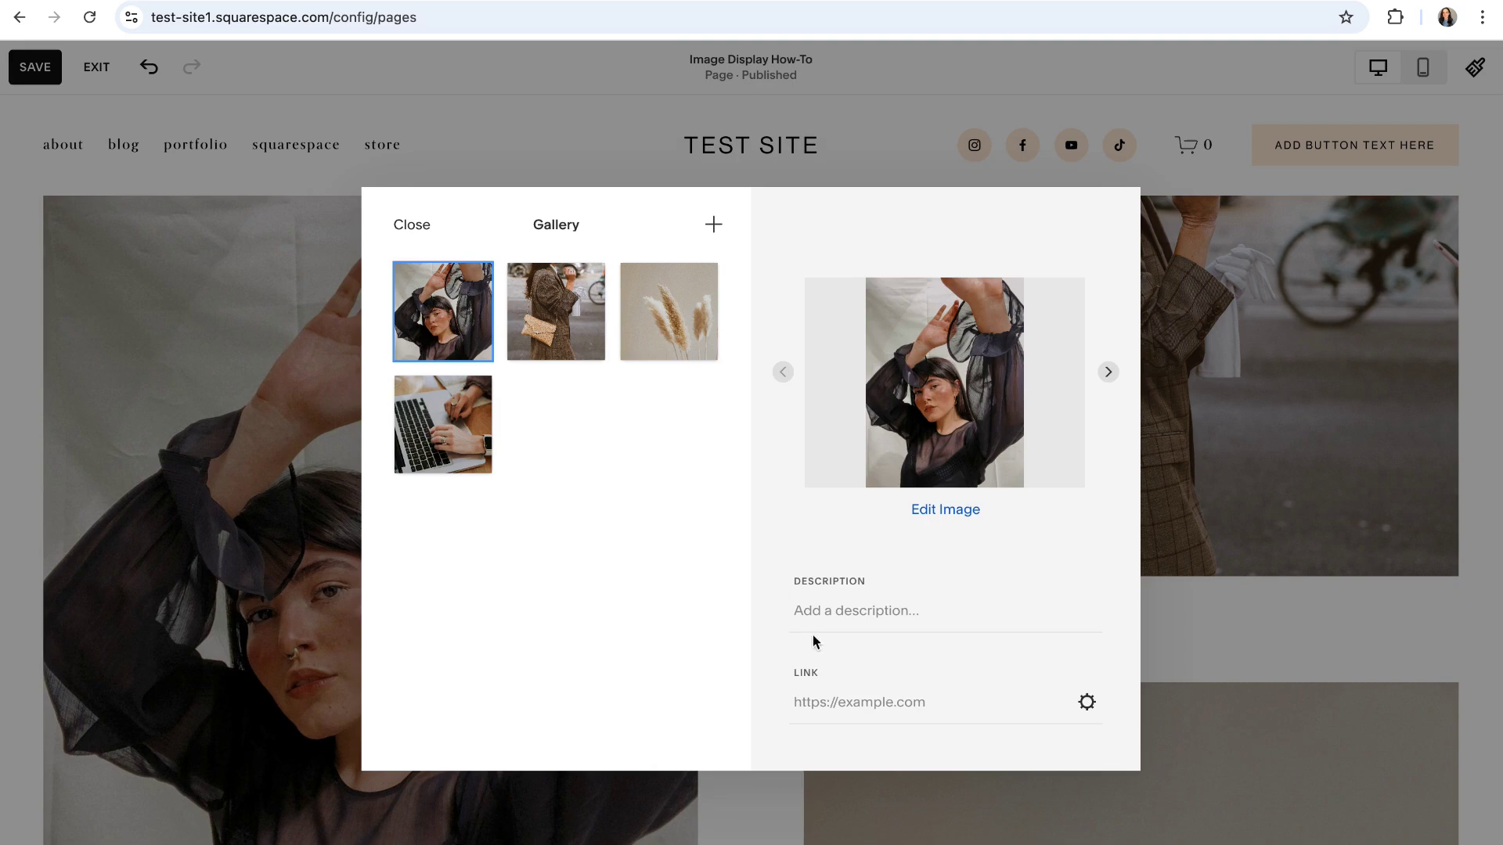
pyautogui.moveTo(889, 579); pyautogui.dragTo(783, 575)
pyautogui.click(773, 576)
pyautogui.moveTo(465, 352)
pyautogui.moveTo(440, 342); pyautogui.dragTo(657, 337)
pyautogui.press('Escape')
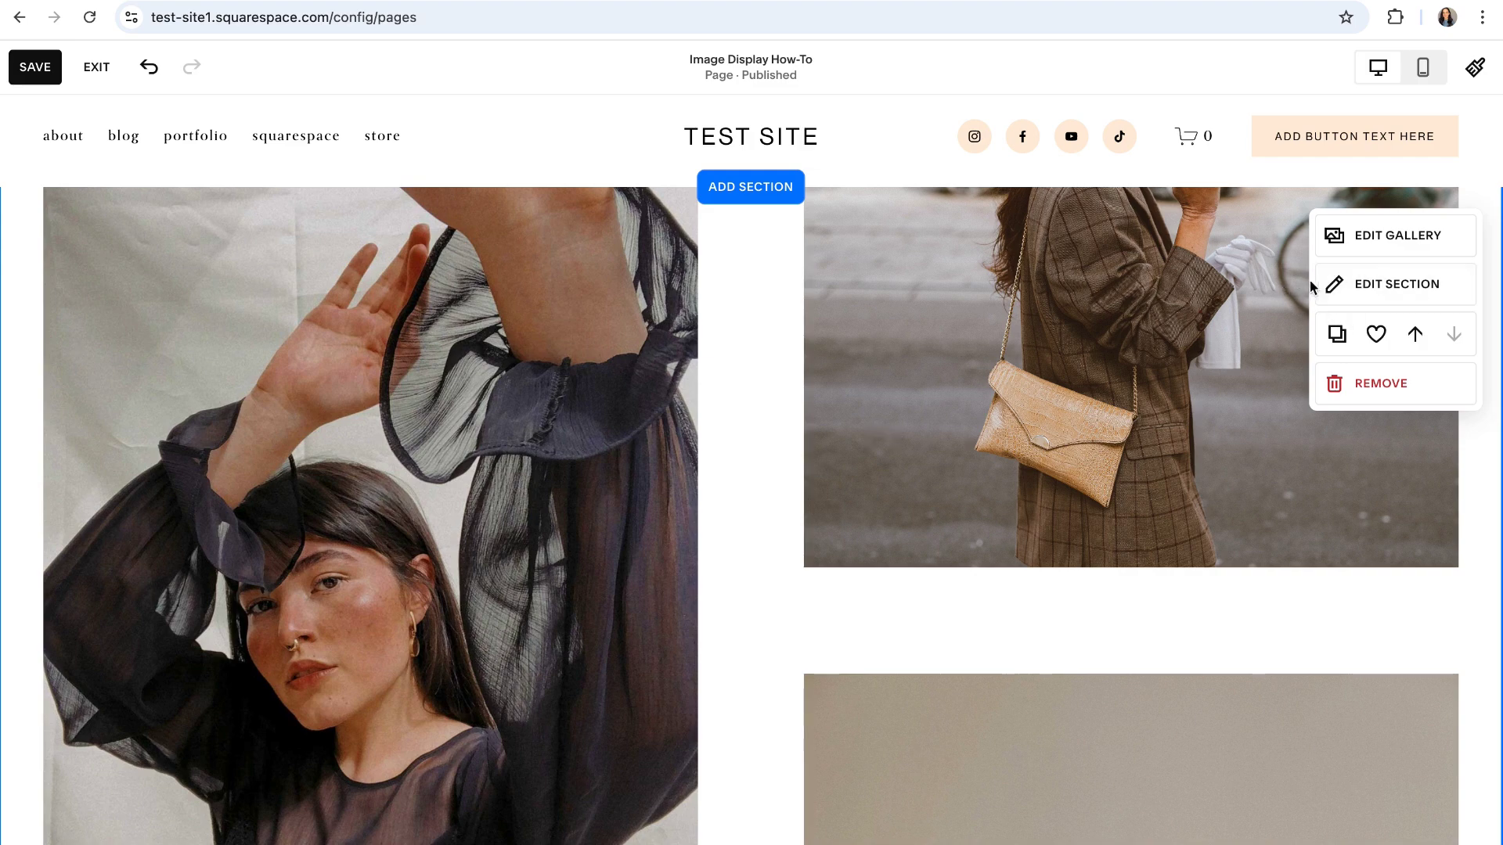
# - Try the gallery as Grid: Simple, Slideshow: Simple and Slideshow: Full layouts
pyautogui.click(1382, 285)
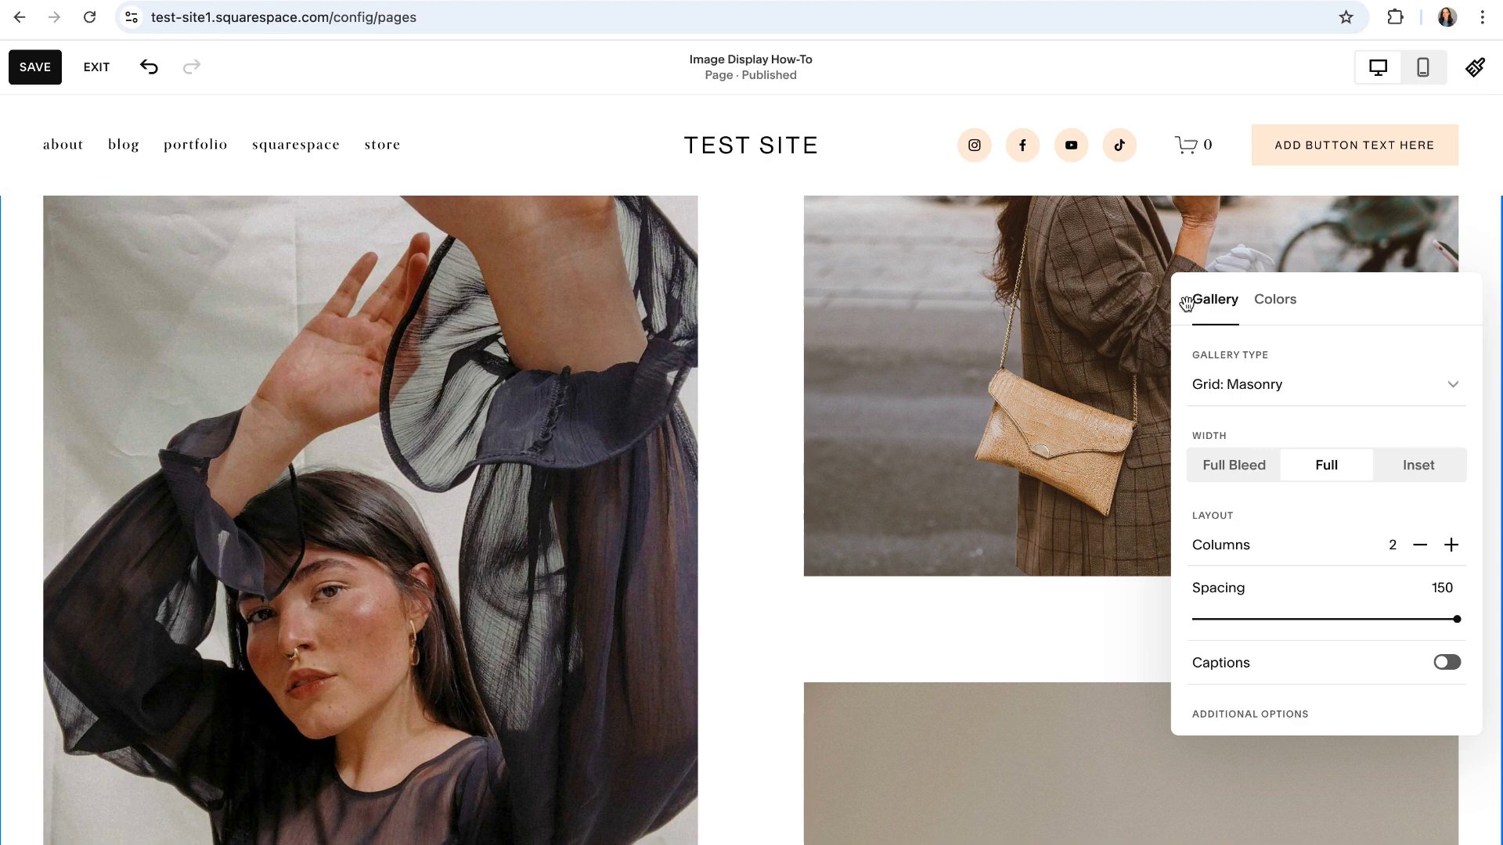
pyautogui.scroll(-3, 1299, 494)
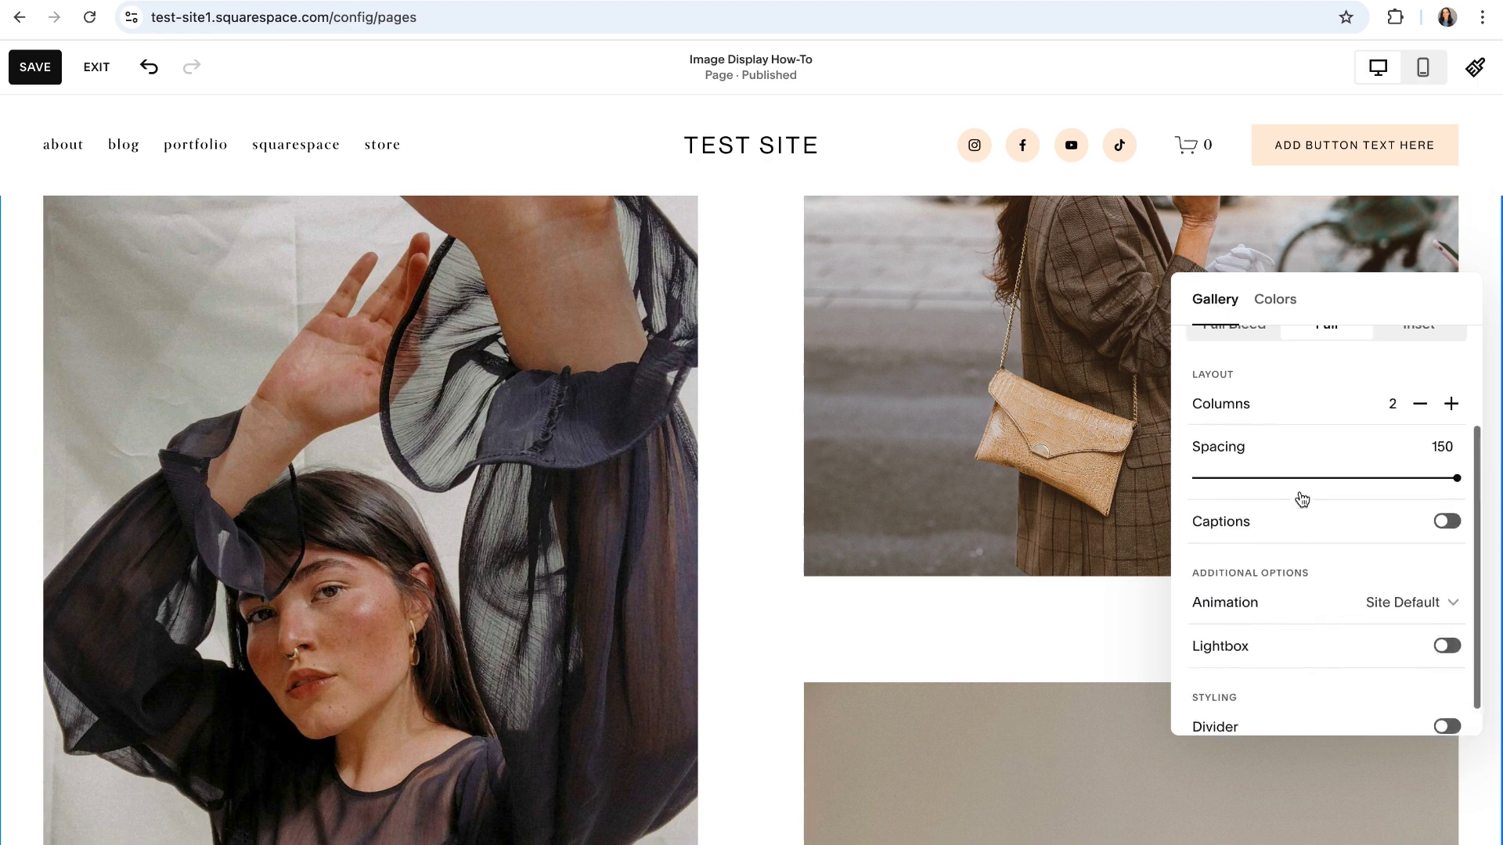
pyautogui.scroll(3, 1299, 497)
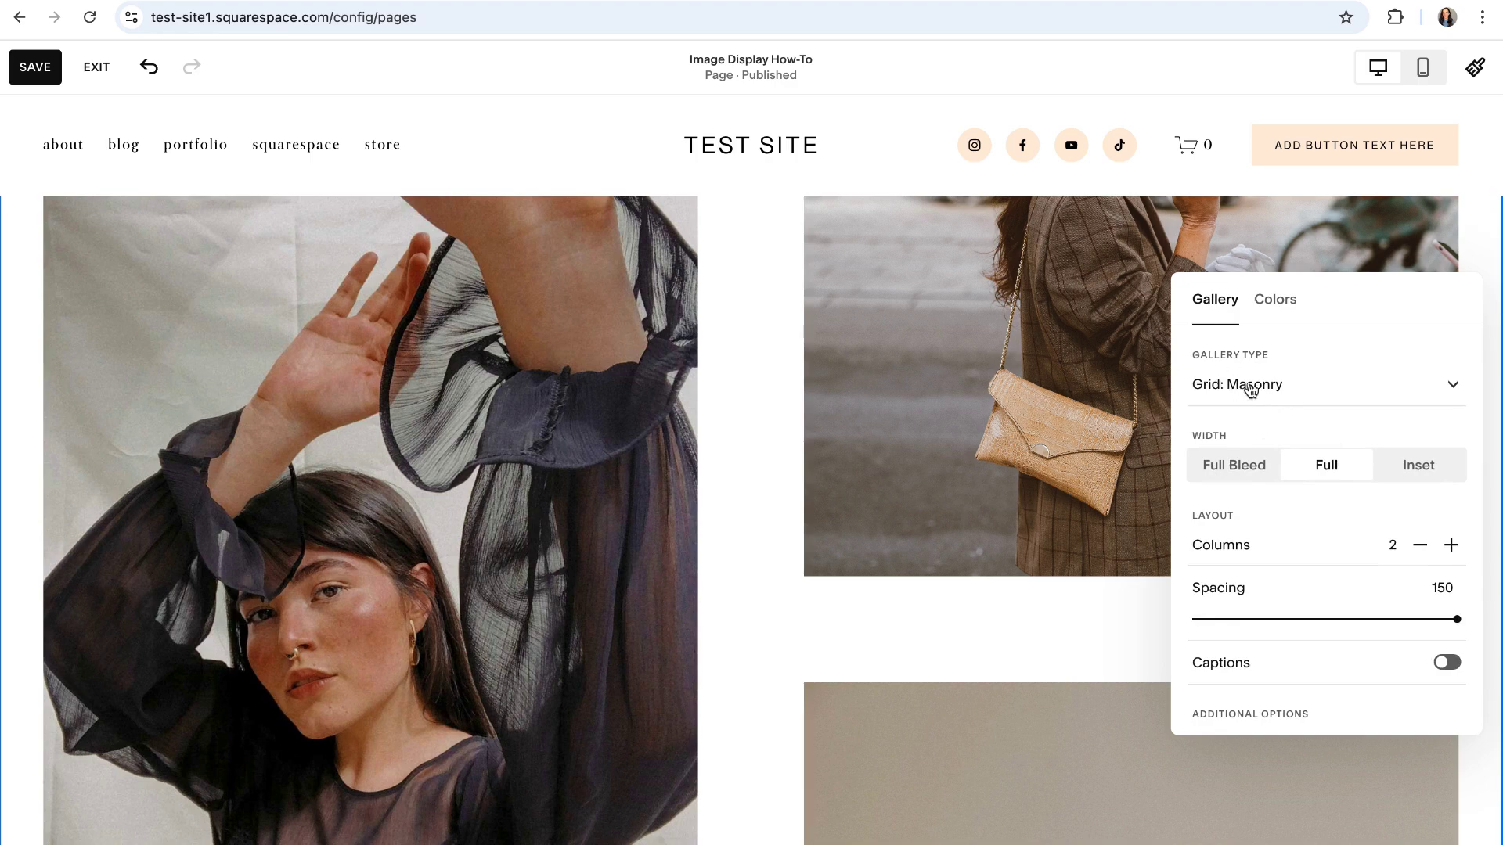
pyautogui.click(1453, 389)
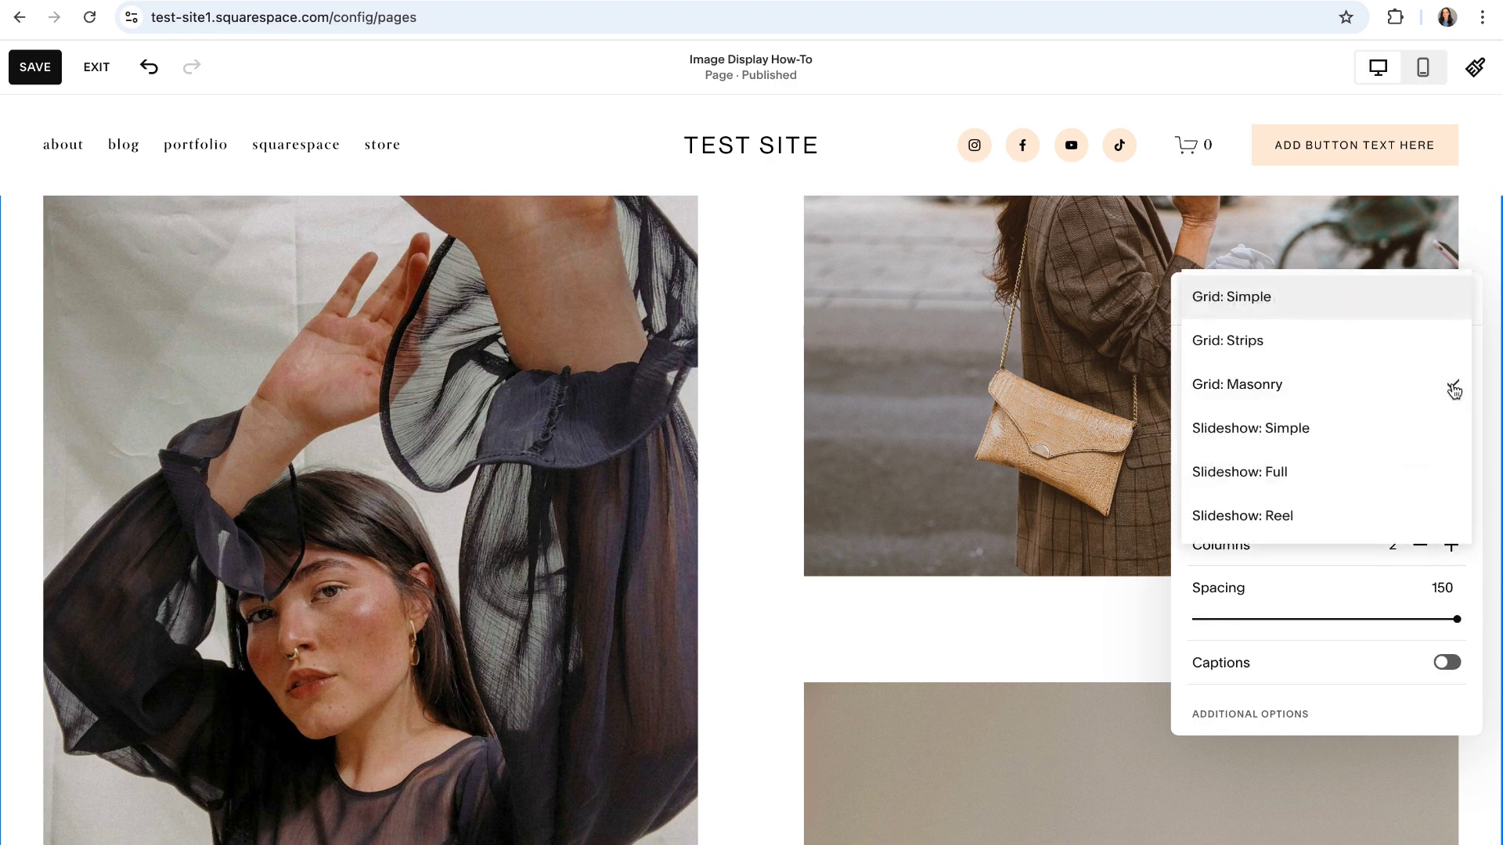
pyautogui.click(1273, 296)
pyautogui.scroll(-5, 904, 454)
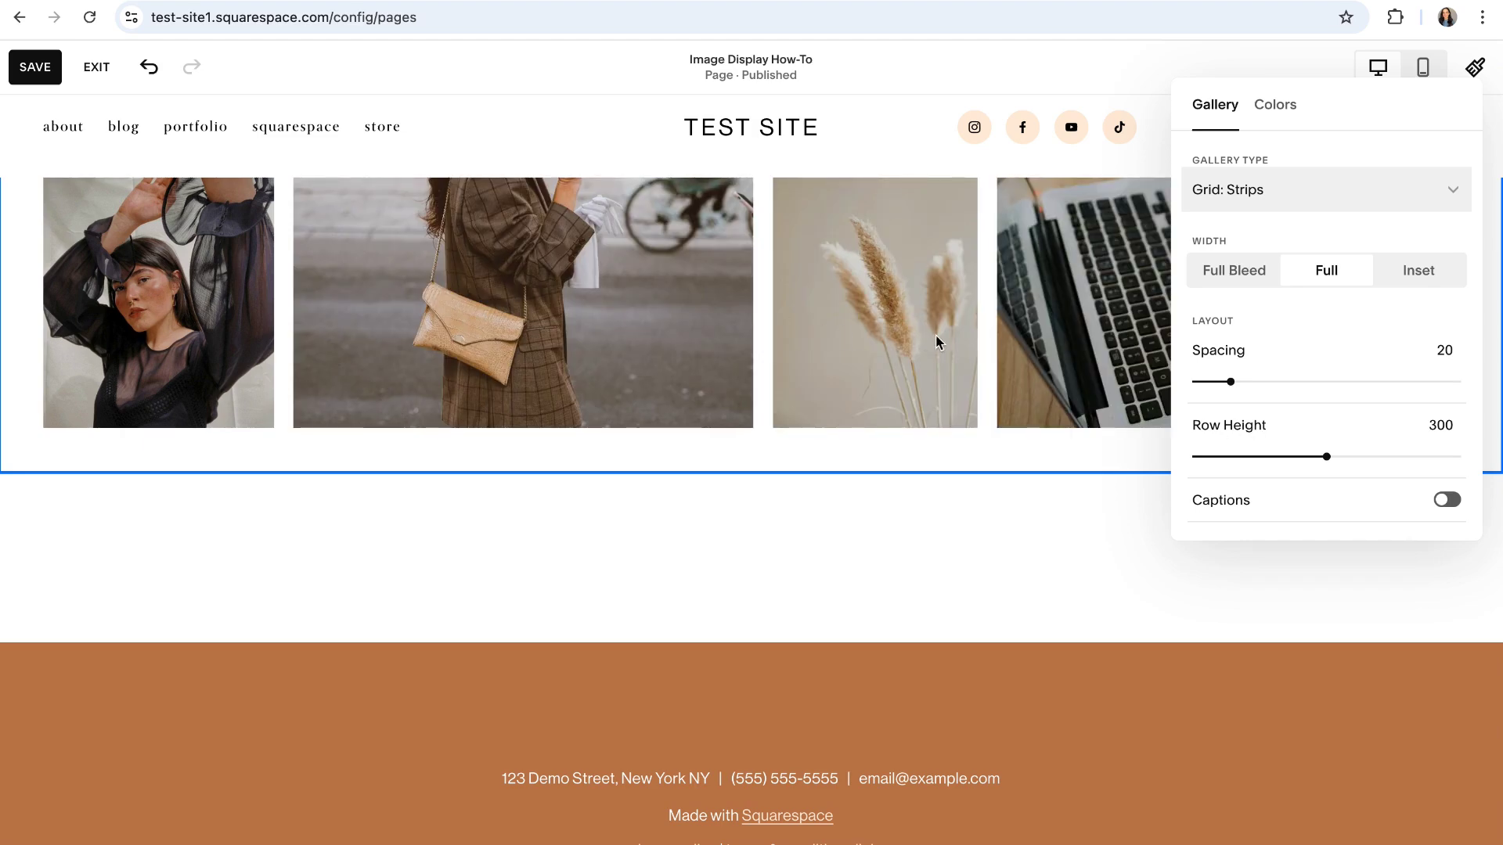
pyautogui.click(1450, 189)
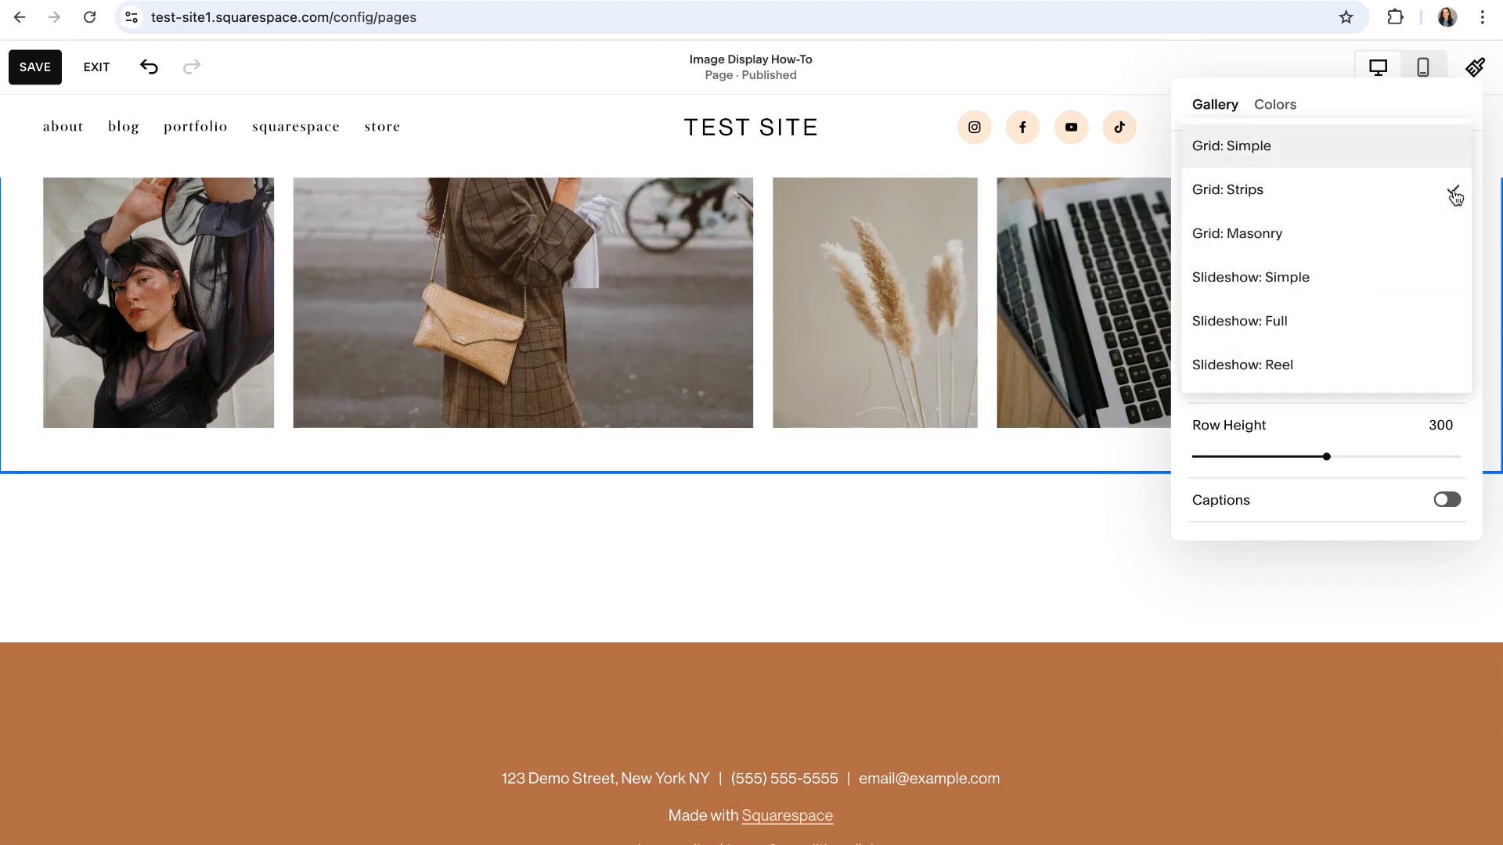
pyautogui.click(1221, 277)
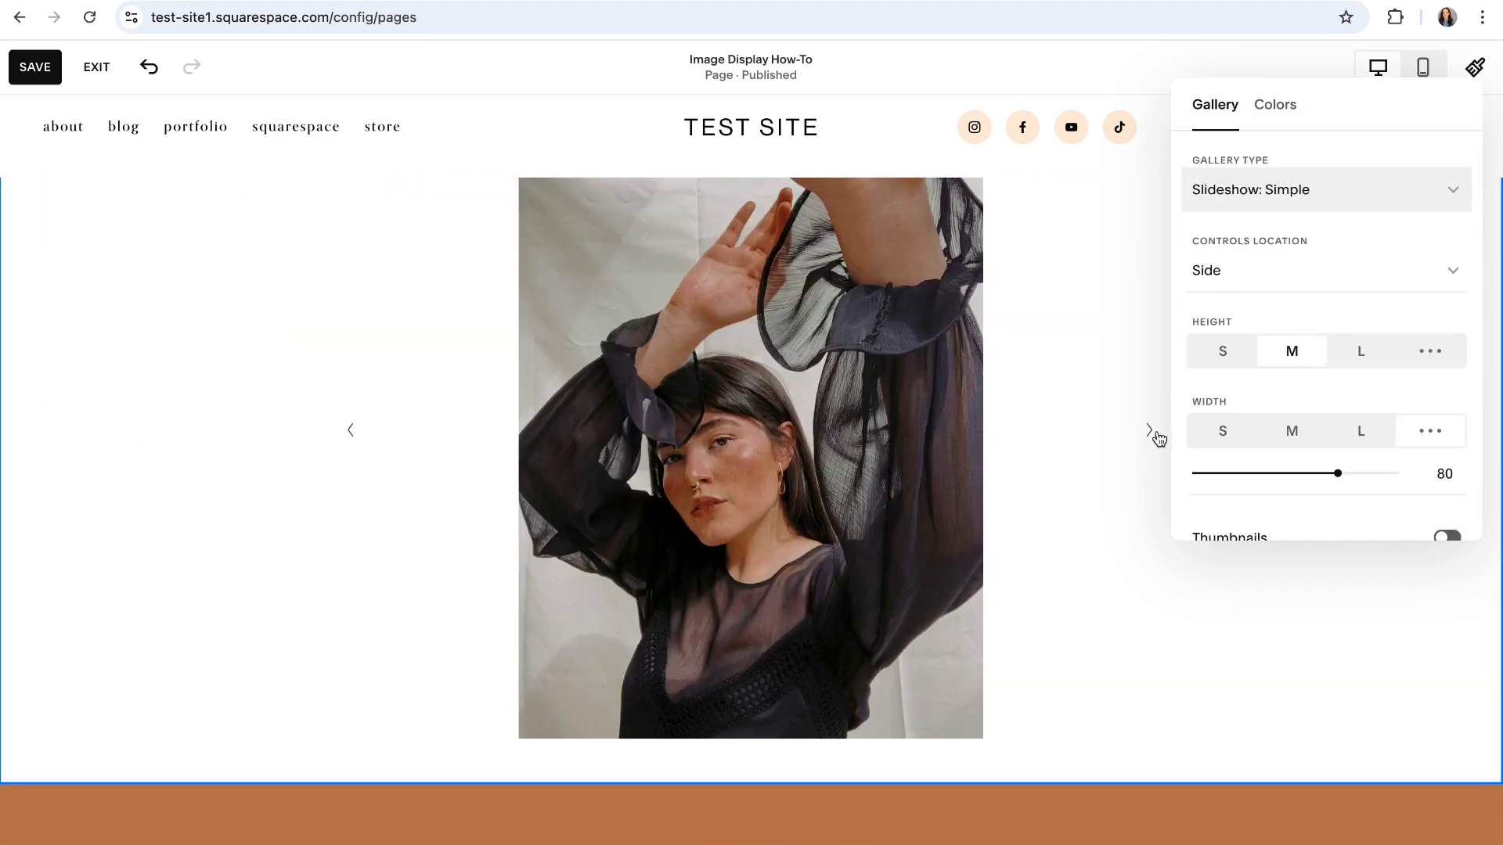
pyautogui.click(1330, 190)
pyautogui.click(1242, 388)
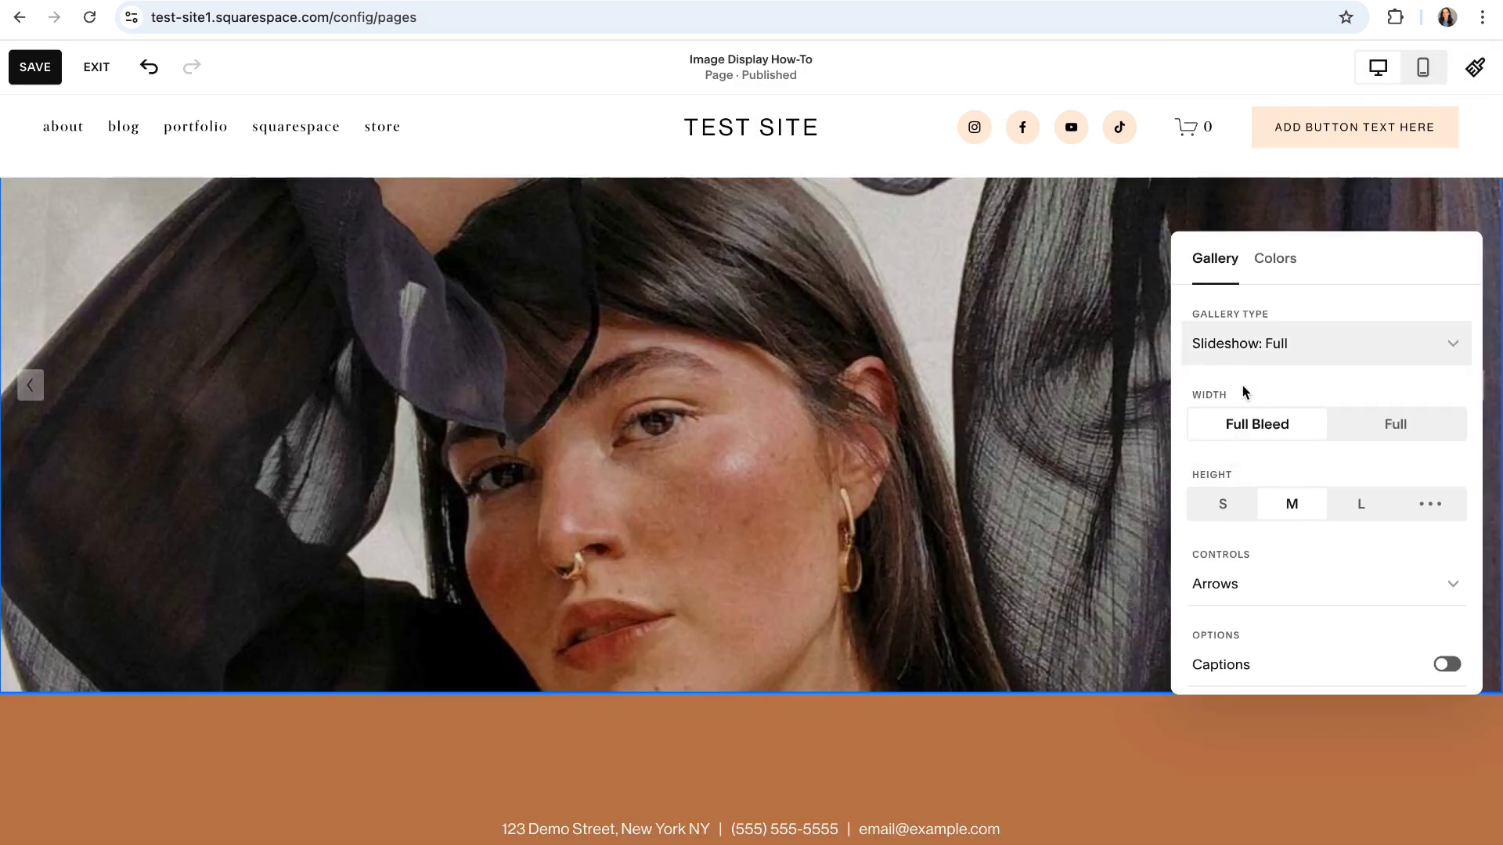
# - Return the gallery to Grid: Masonry and save the page changes
pyautogui.click(1449, 344)
pyautogui.click(1224, 386)
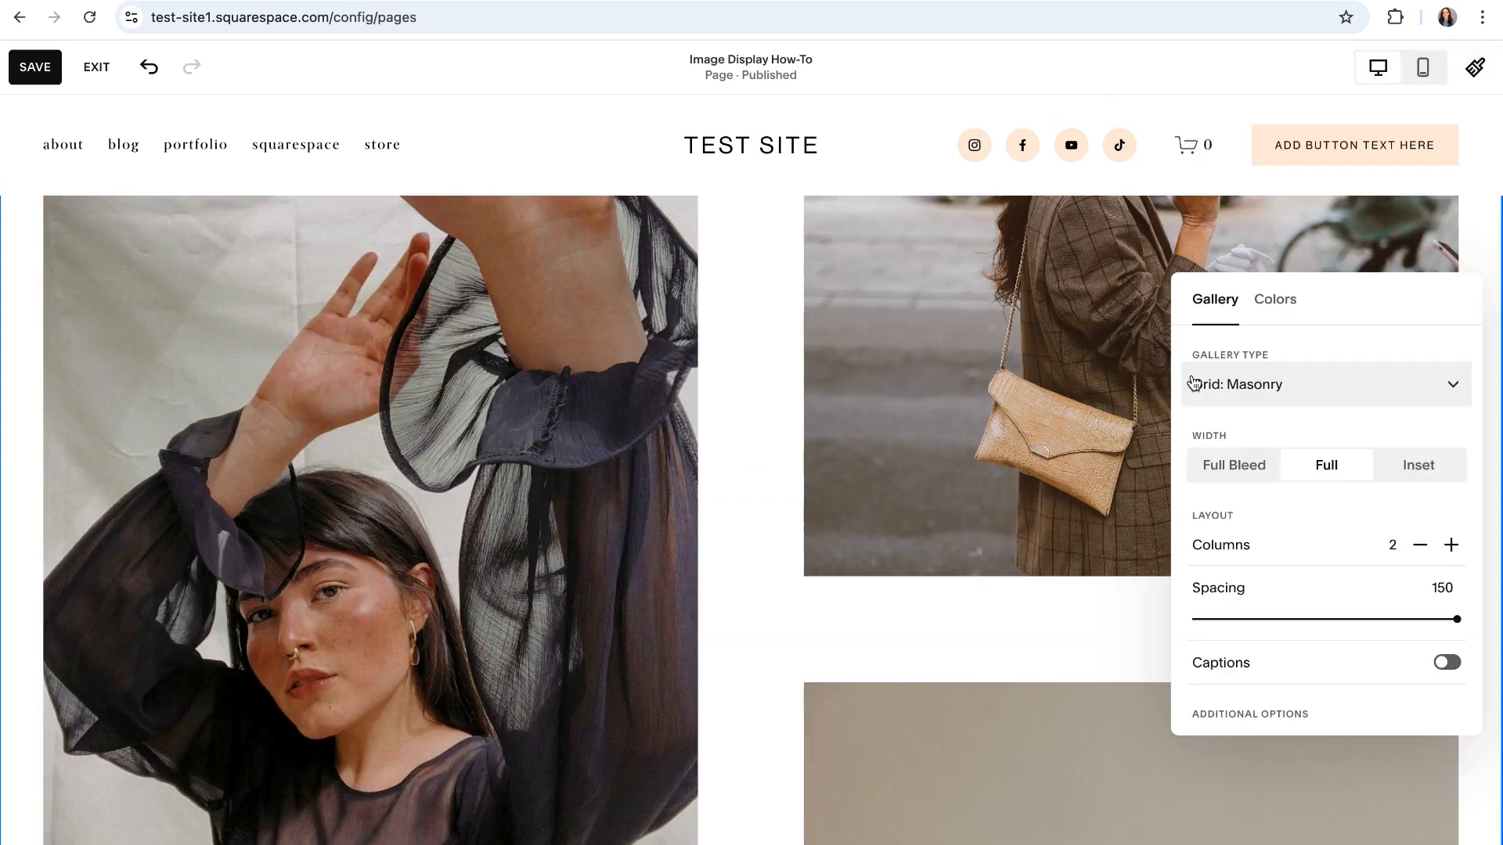
pyautogui.click(779, 470)
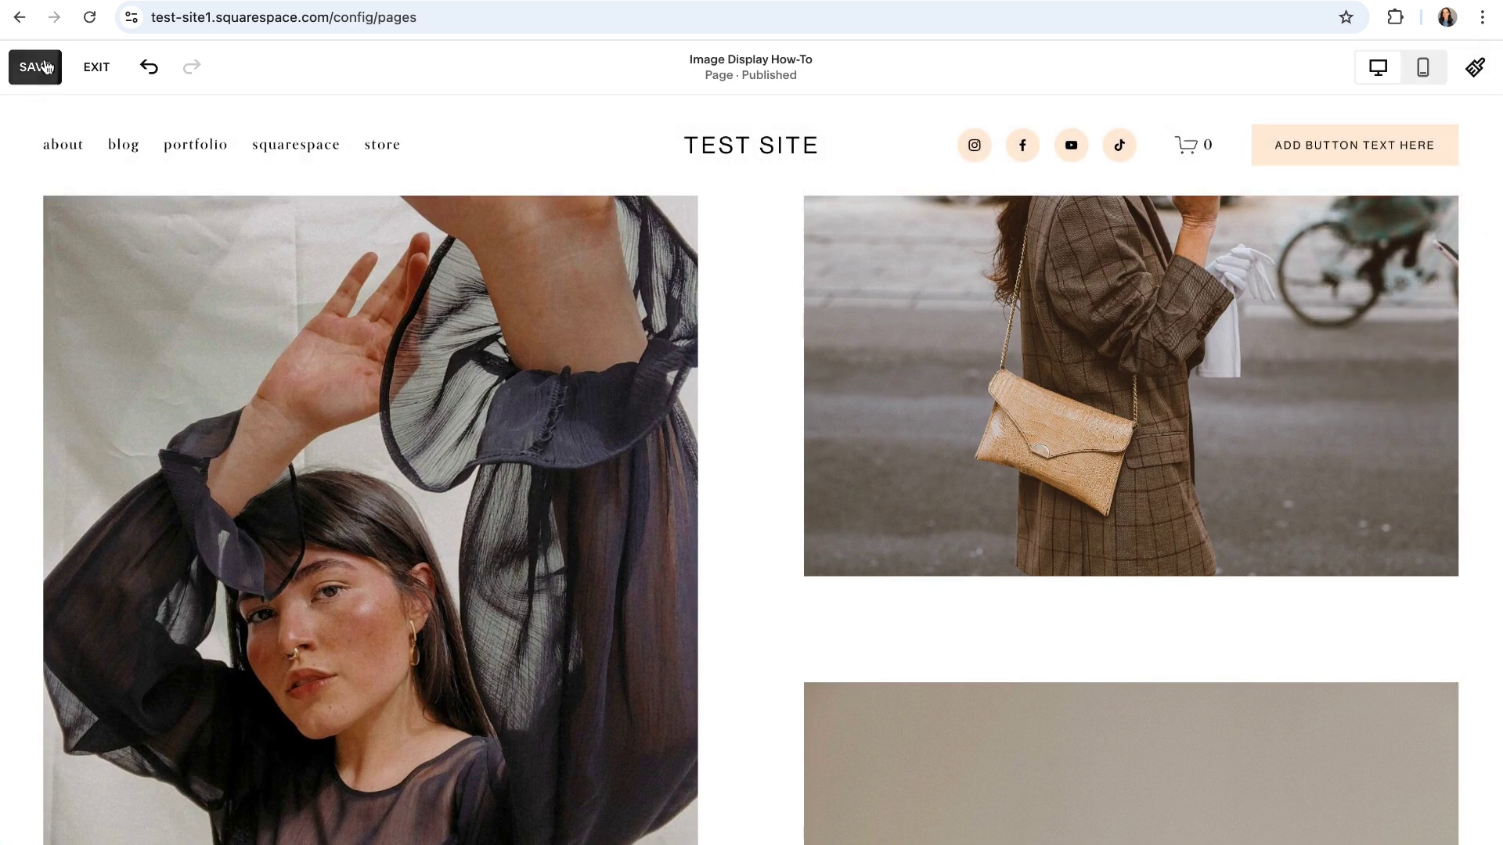
pyautogui.click(41, 73)
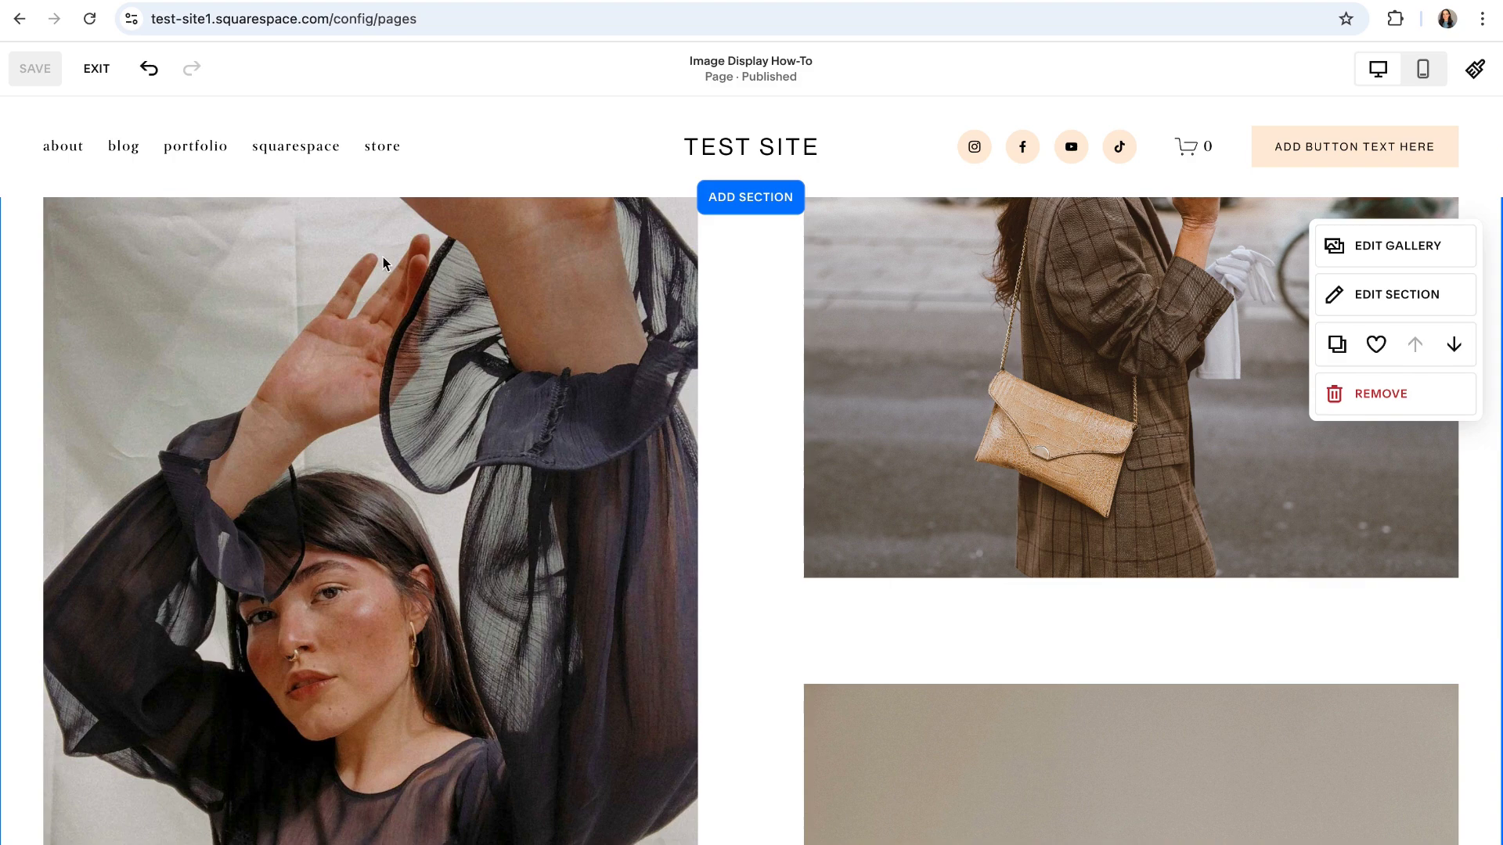
# - Exit the editor and scroll the Image Display Examples page in full-screen preview
pyautogui.click(97, 68)
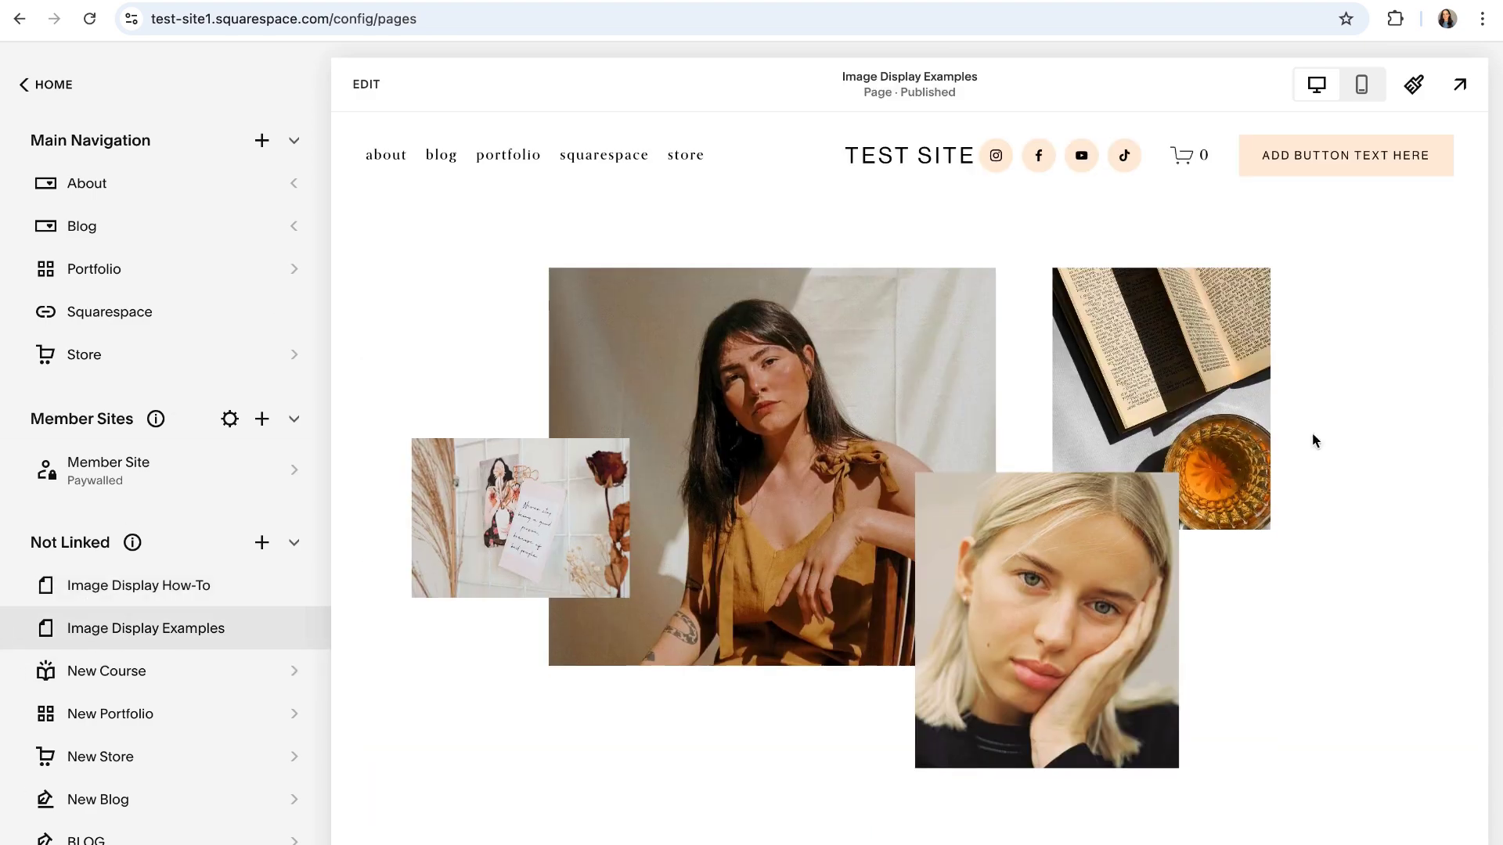
pyautogui.click(1458, 88)
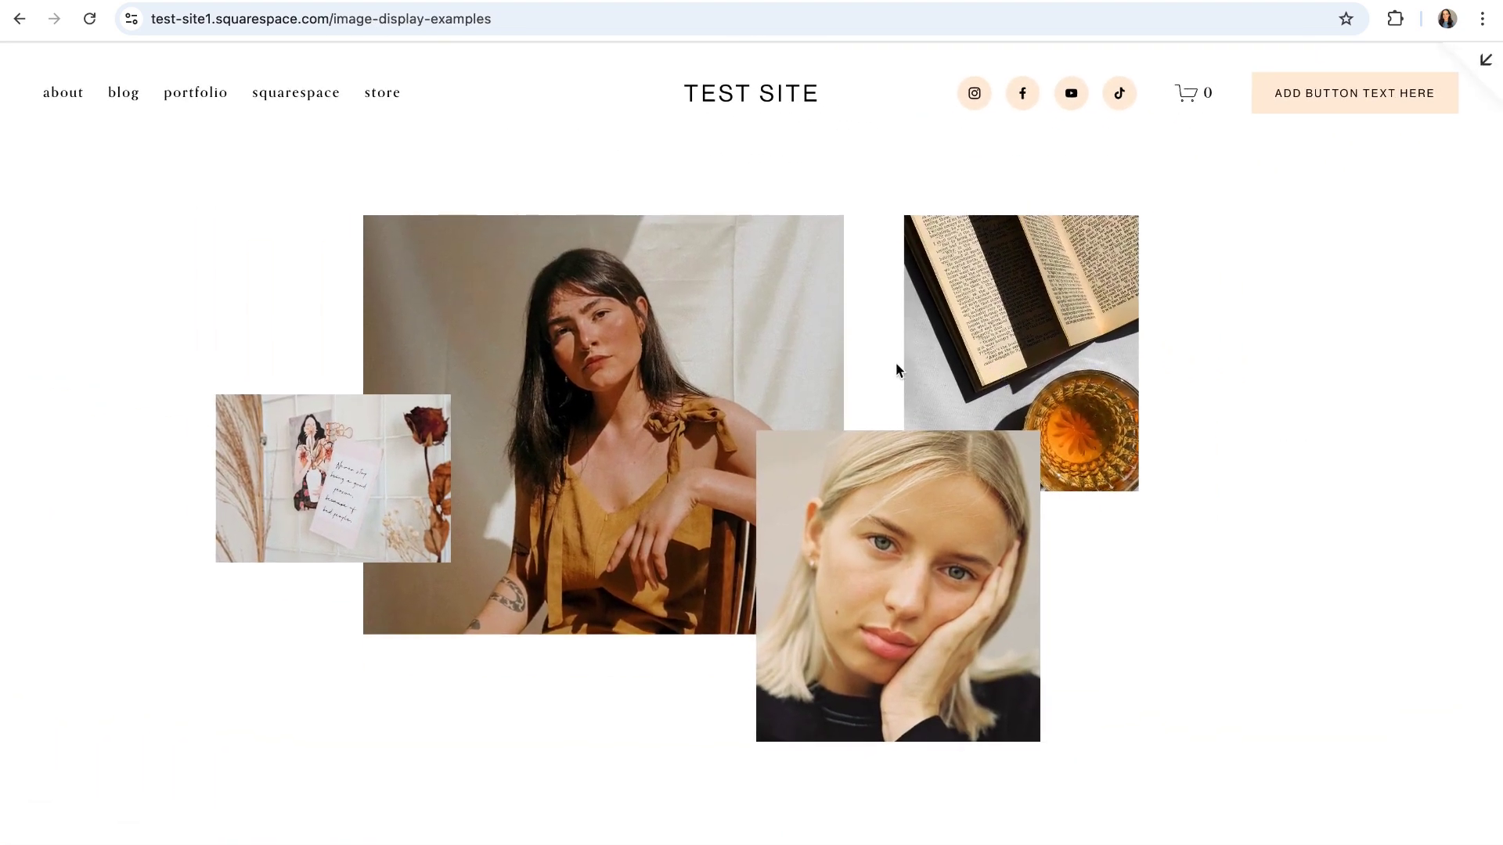
pyautogui.scroll(-3, 877, 368)
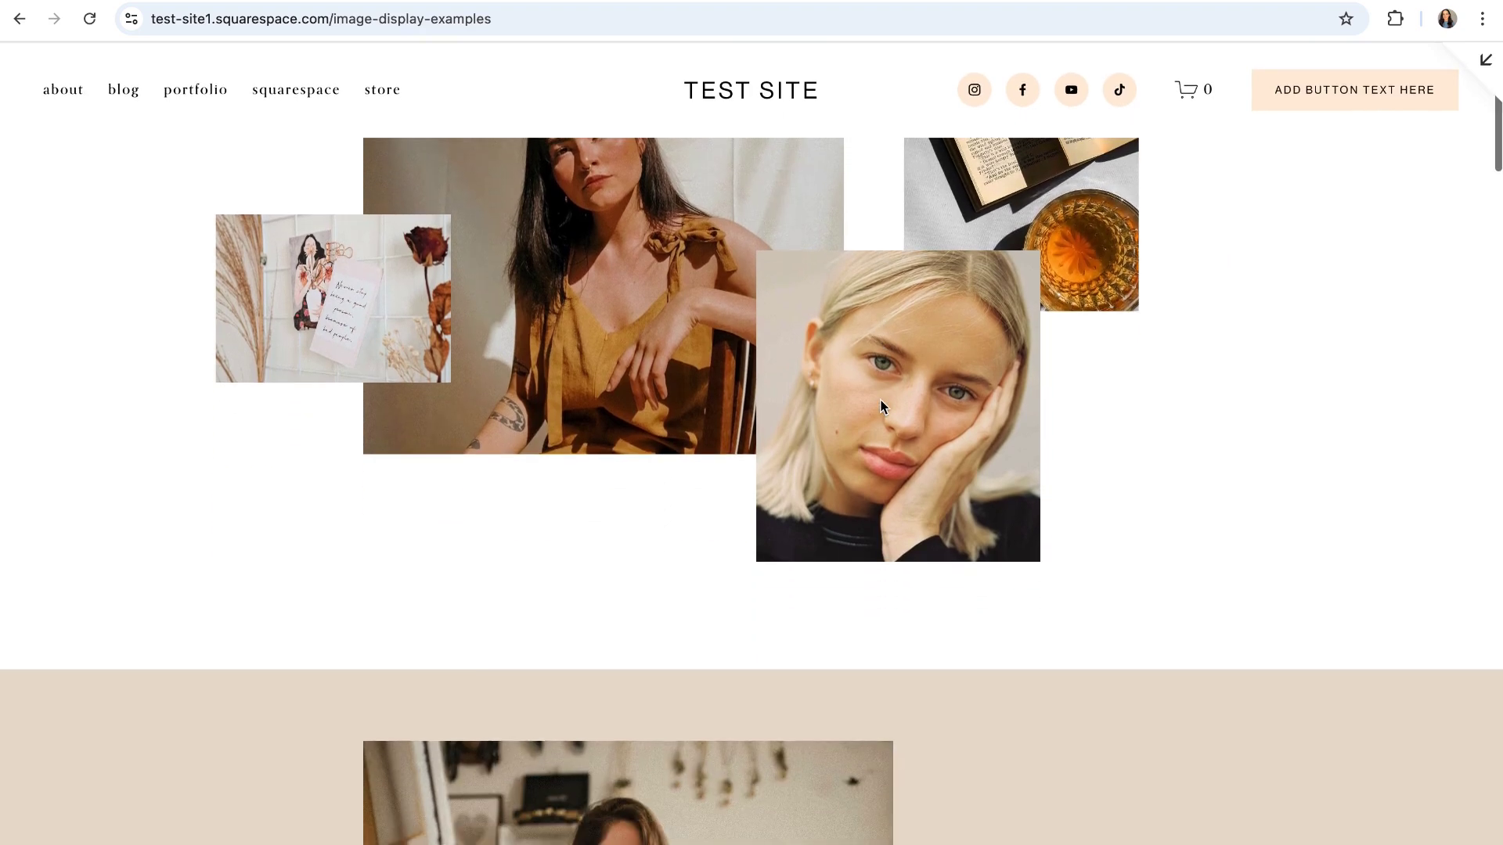
pyautogui.scroll(-5, 881, 402)
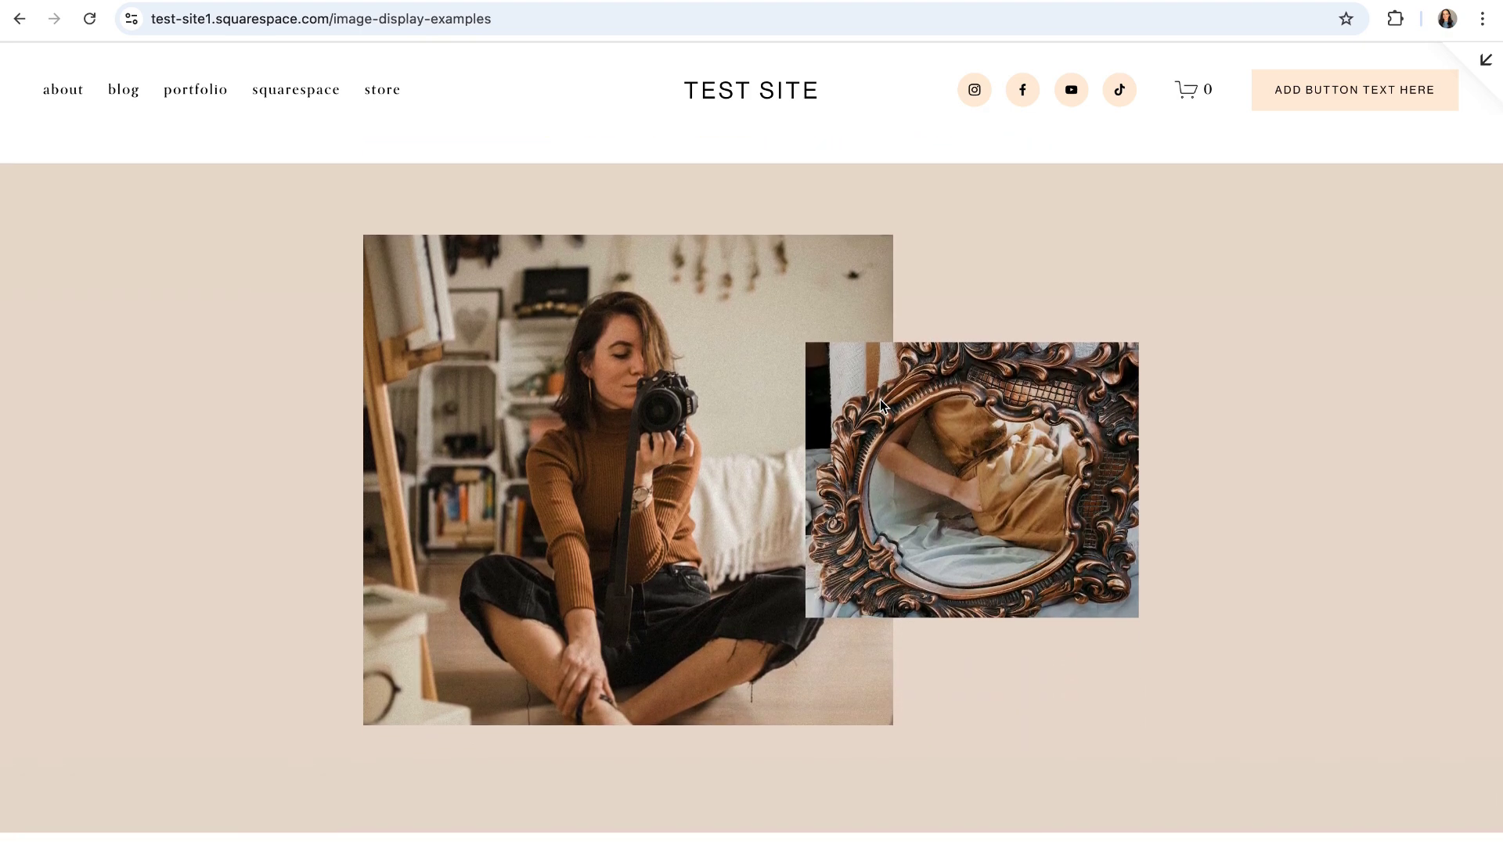
pyautogui.scroll(-6, 880, 405)
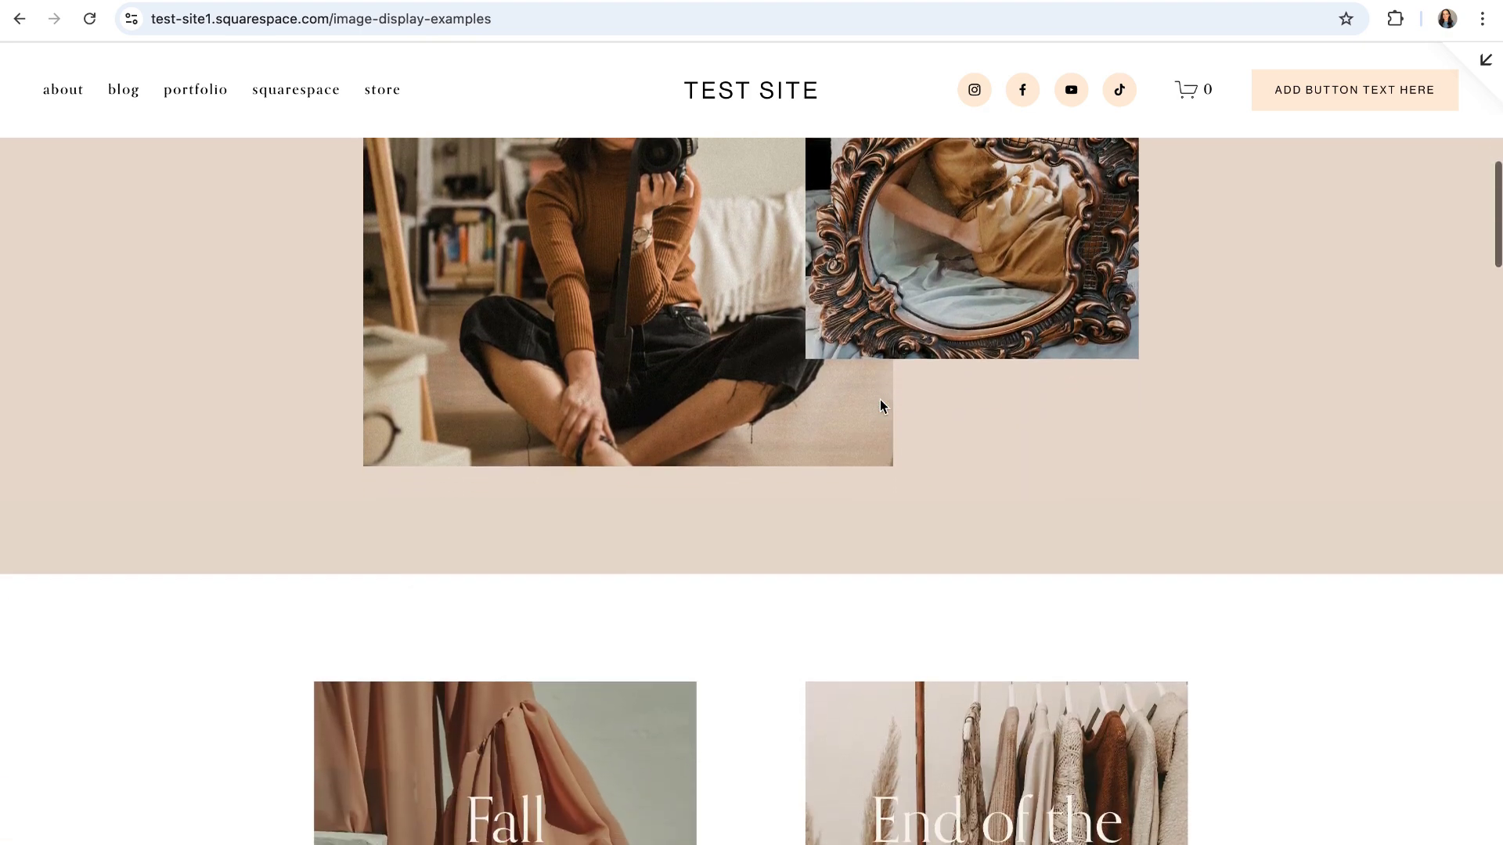
pyautogui.scroll(-3, 881, 404)
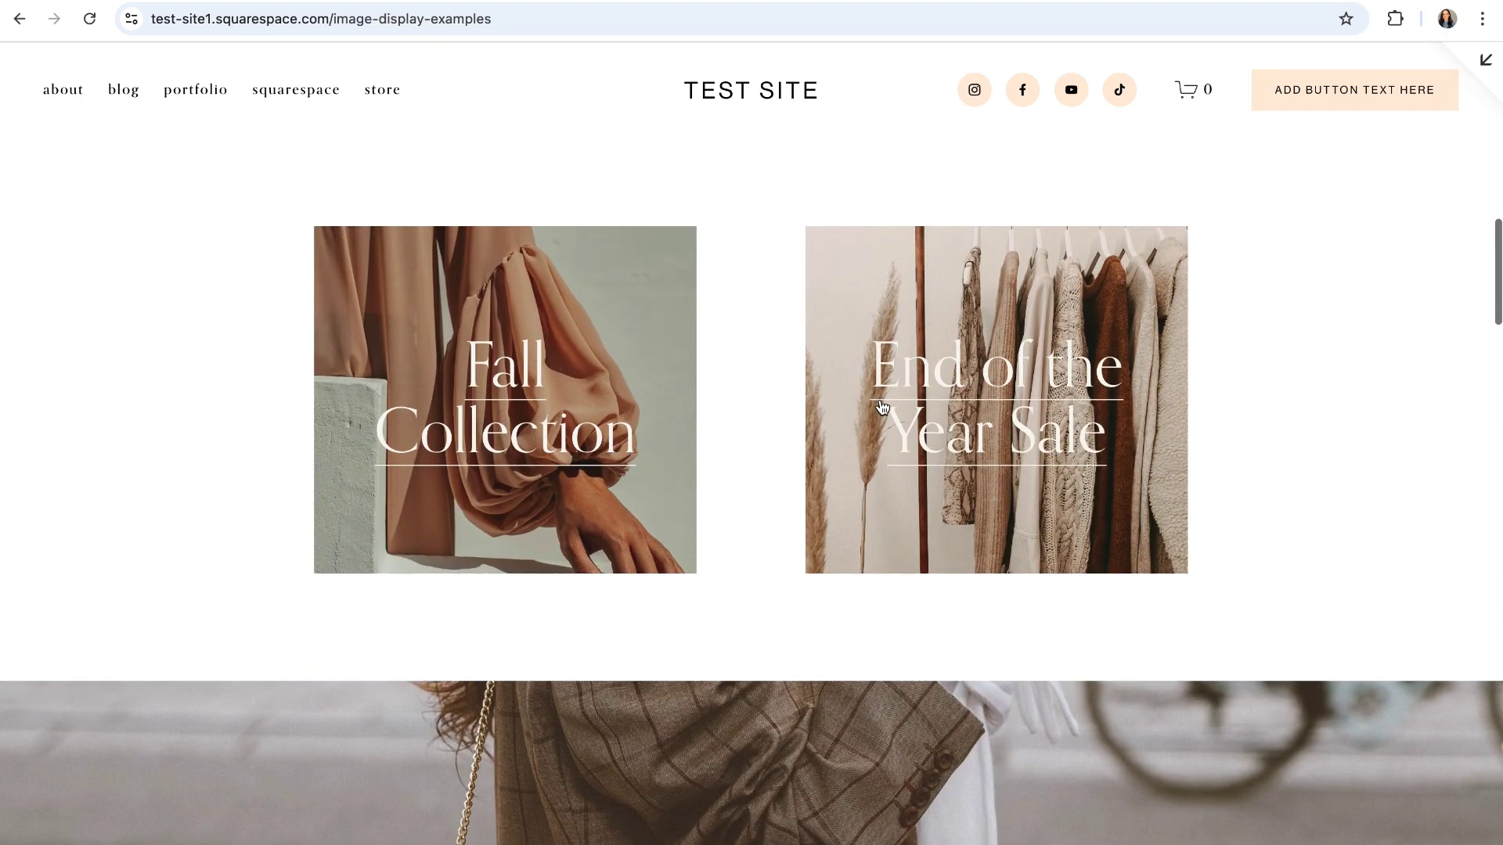